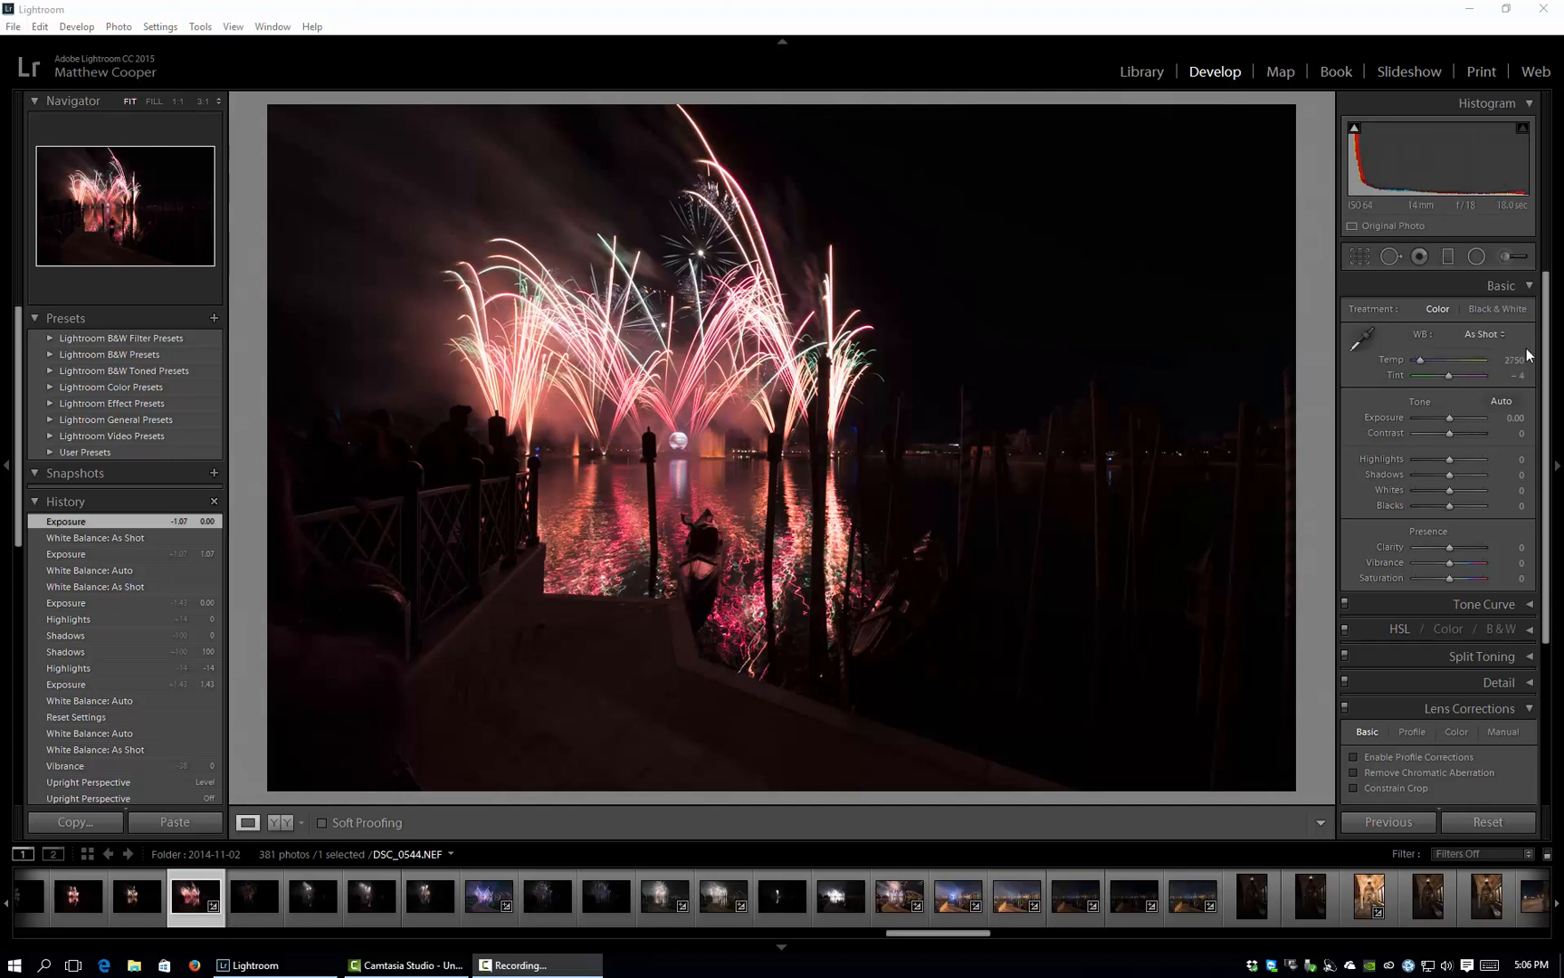
- Set the fireworks photo's white balance to Auto, exposure to +1.43 and contrast to -17
{"action": "left_click", "coordinate": [1485, 336]}
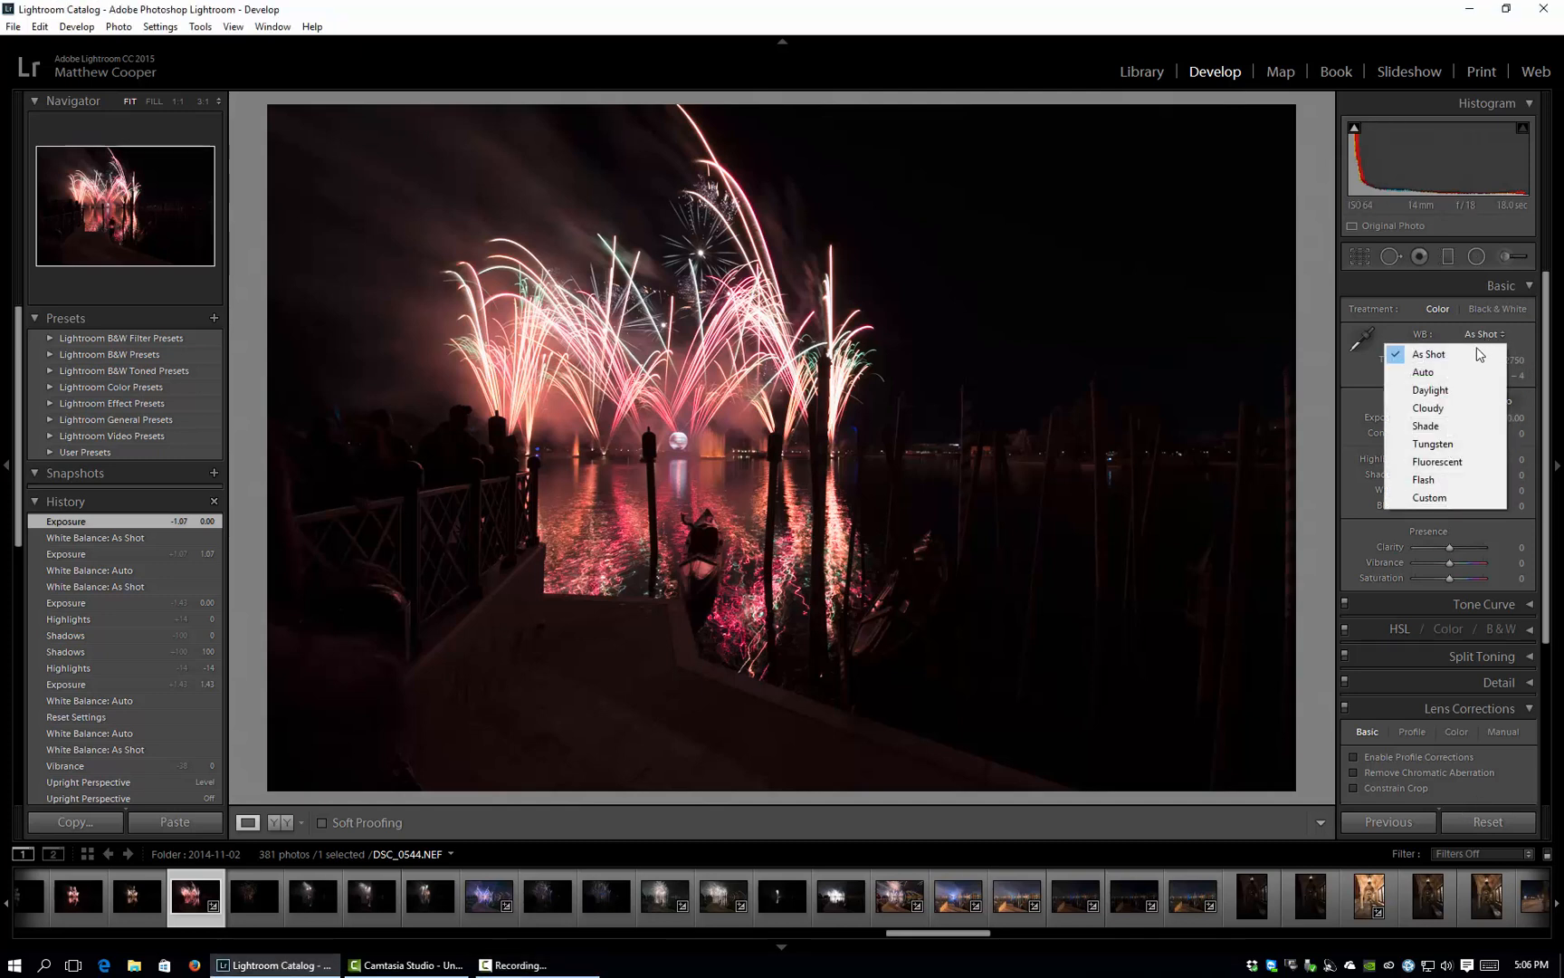
{"action": "left_click", "coordinate": [1452, 373]}
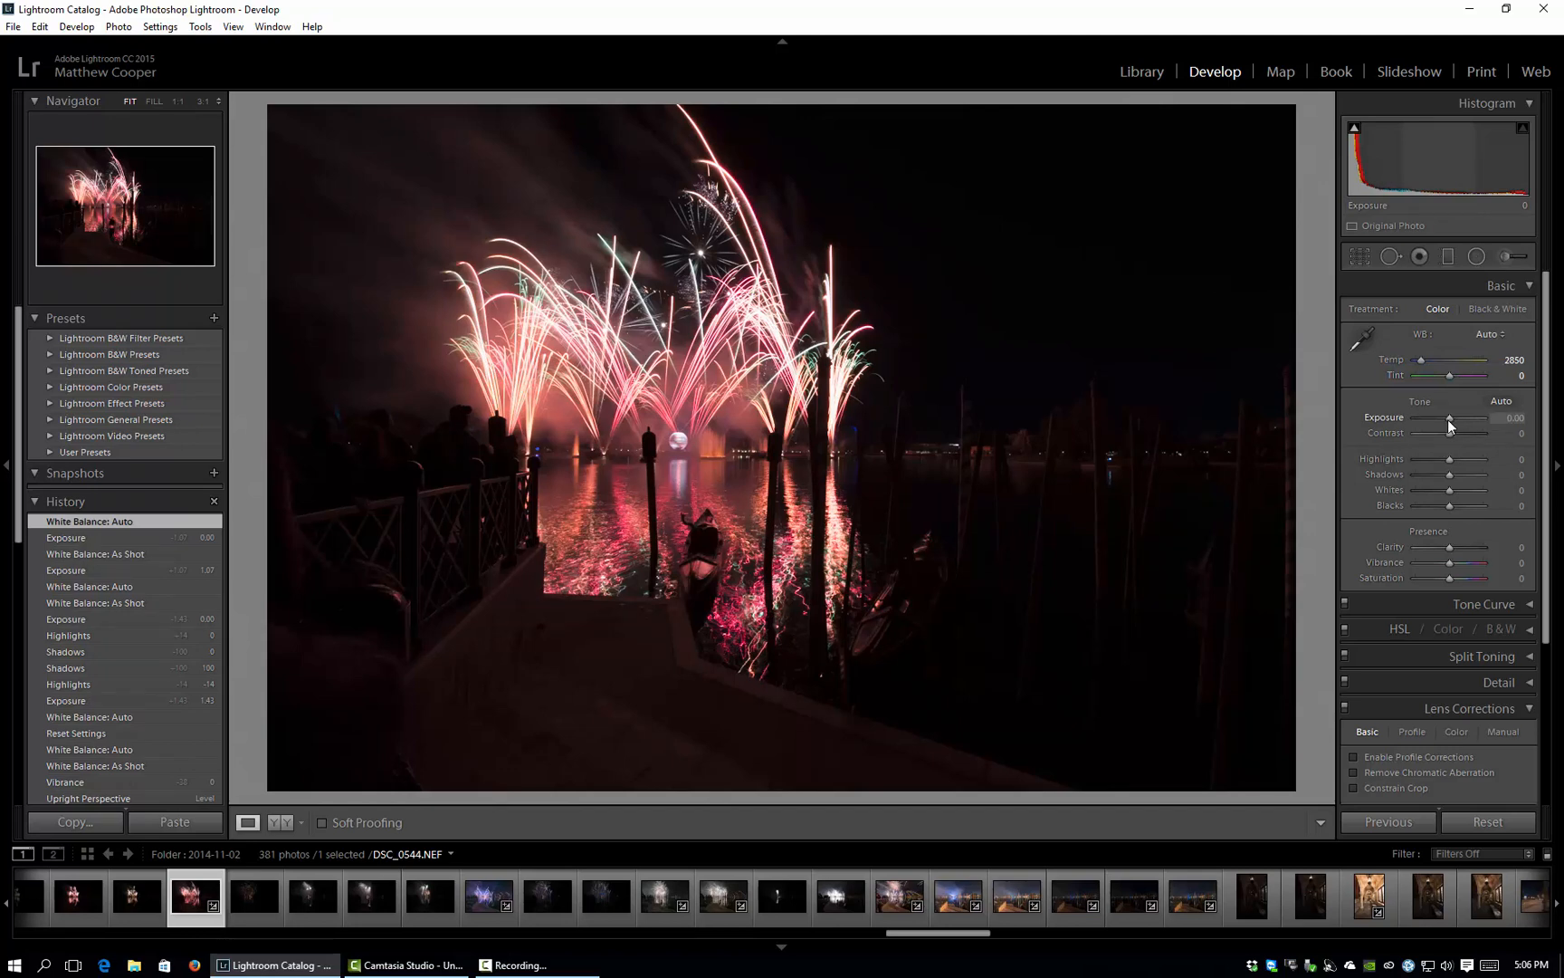
{"action": "left_click_drag", "start_coordinate": [1447, 419], "coordinate": [1458, 419]}
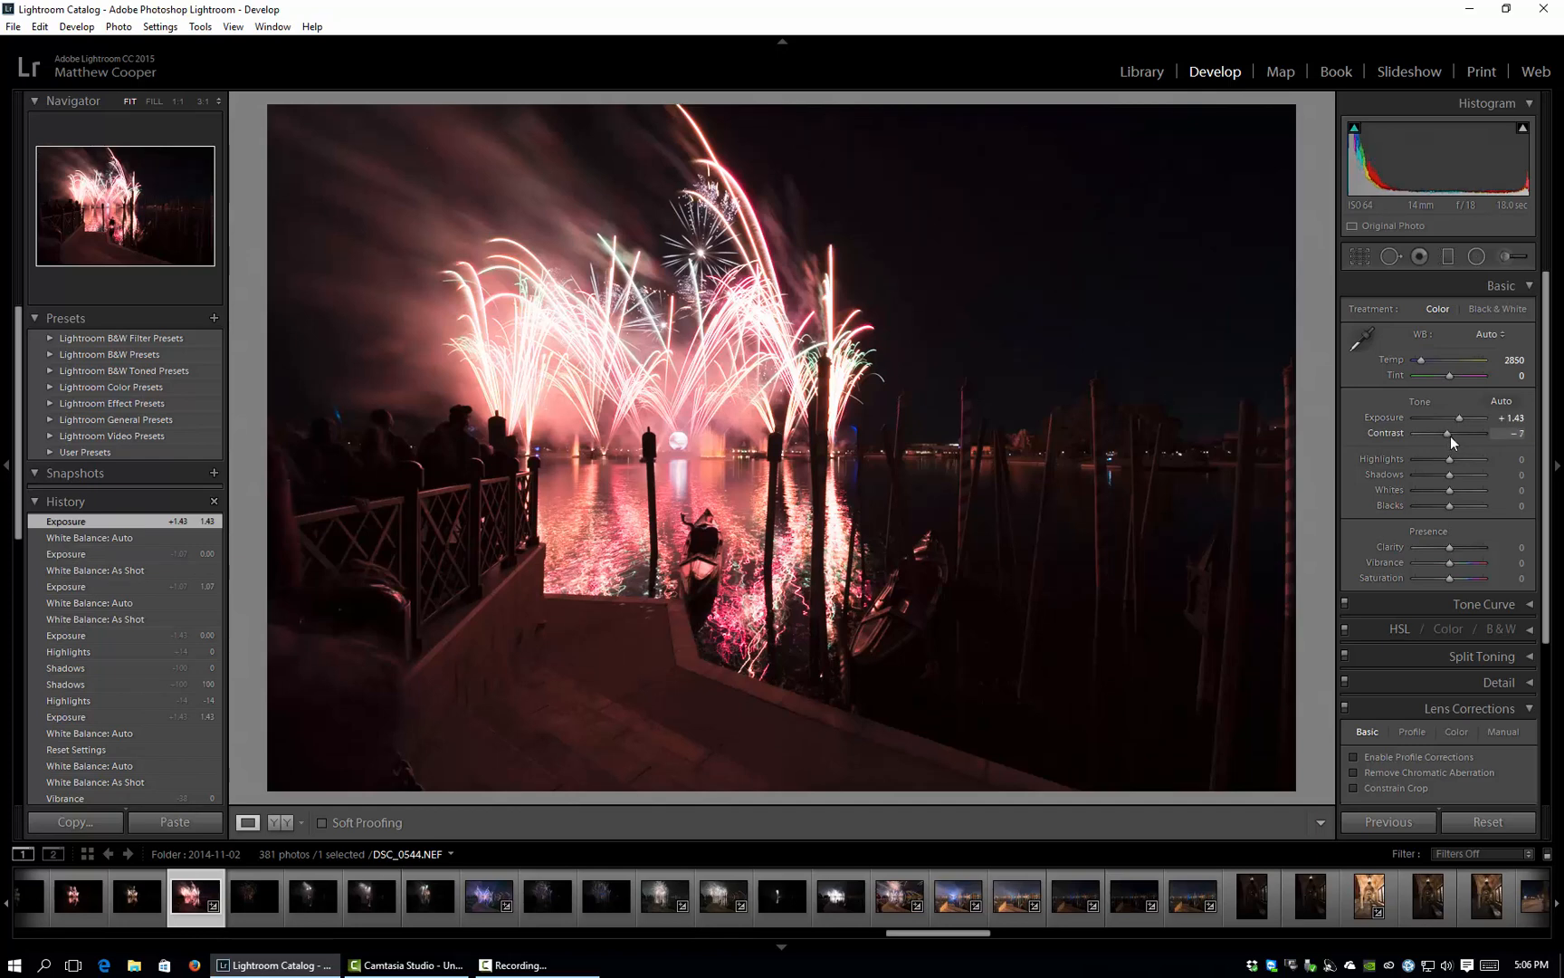
{"action": "left_click_drag", "start_coordinate": [1446, 435], "coordinate": [1446, 436]}
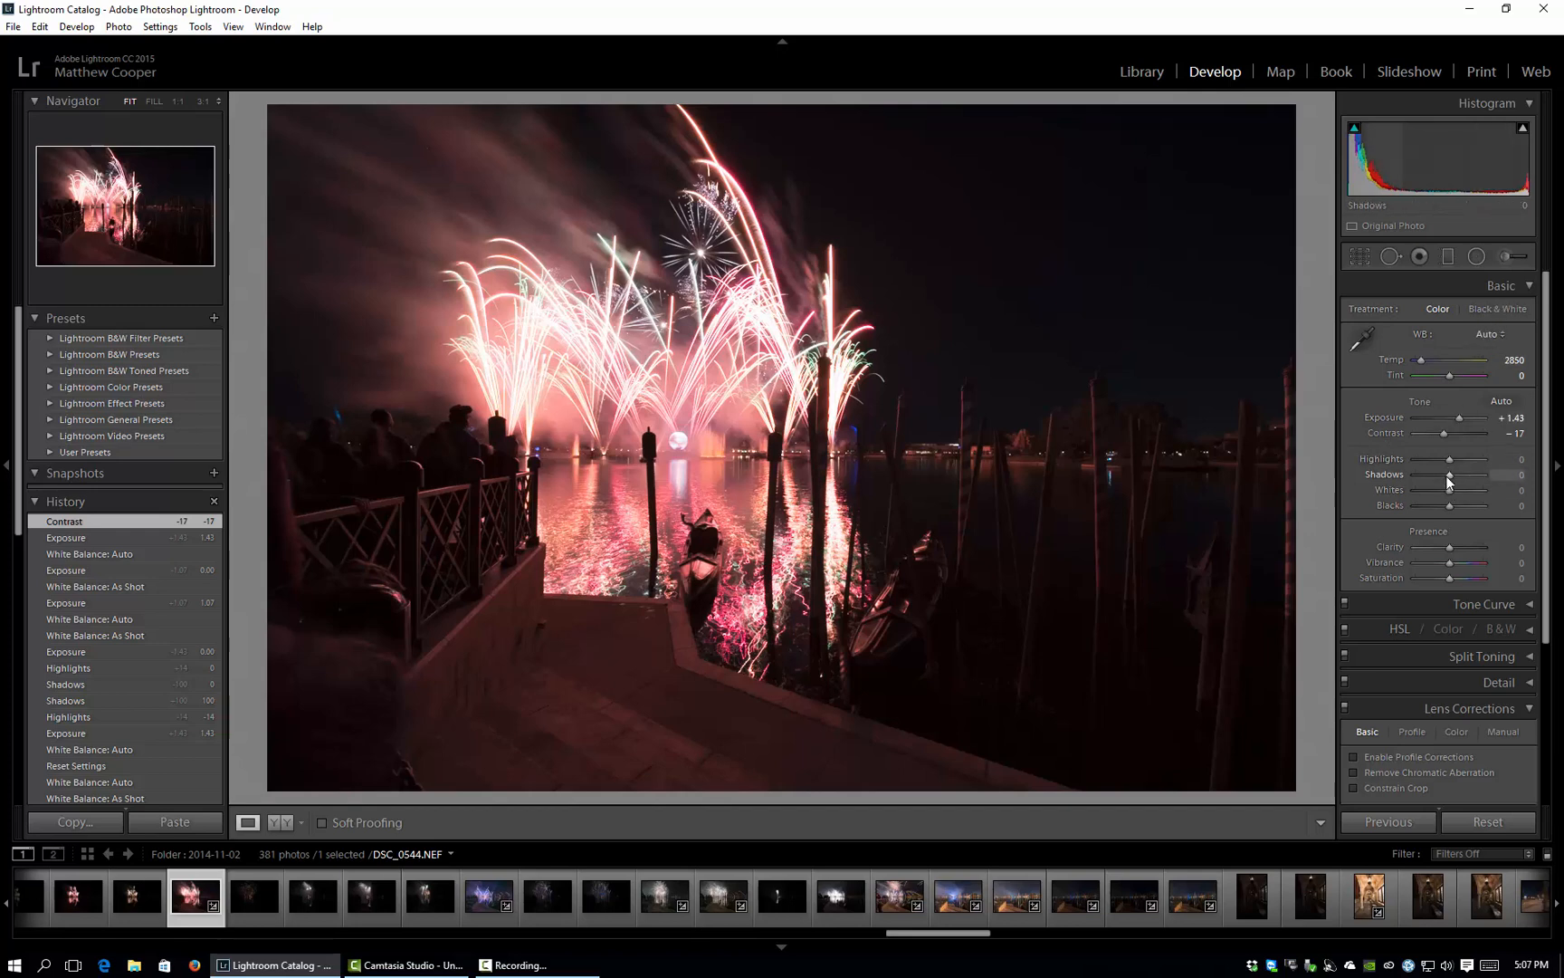
- Set the photo's shadows to +100, highlights to -21, whites to +21 and blacks to -19
{"action": "left_click_drag", "start_coordinate": [1448, 477], "coordinate": [1490, 482]}
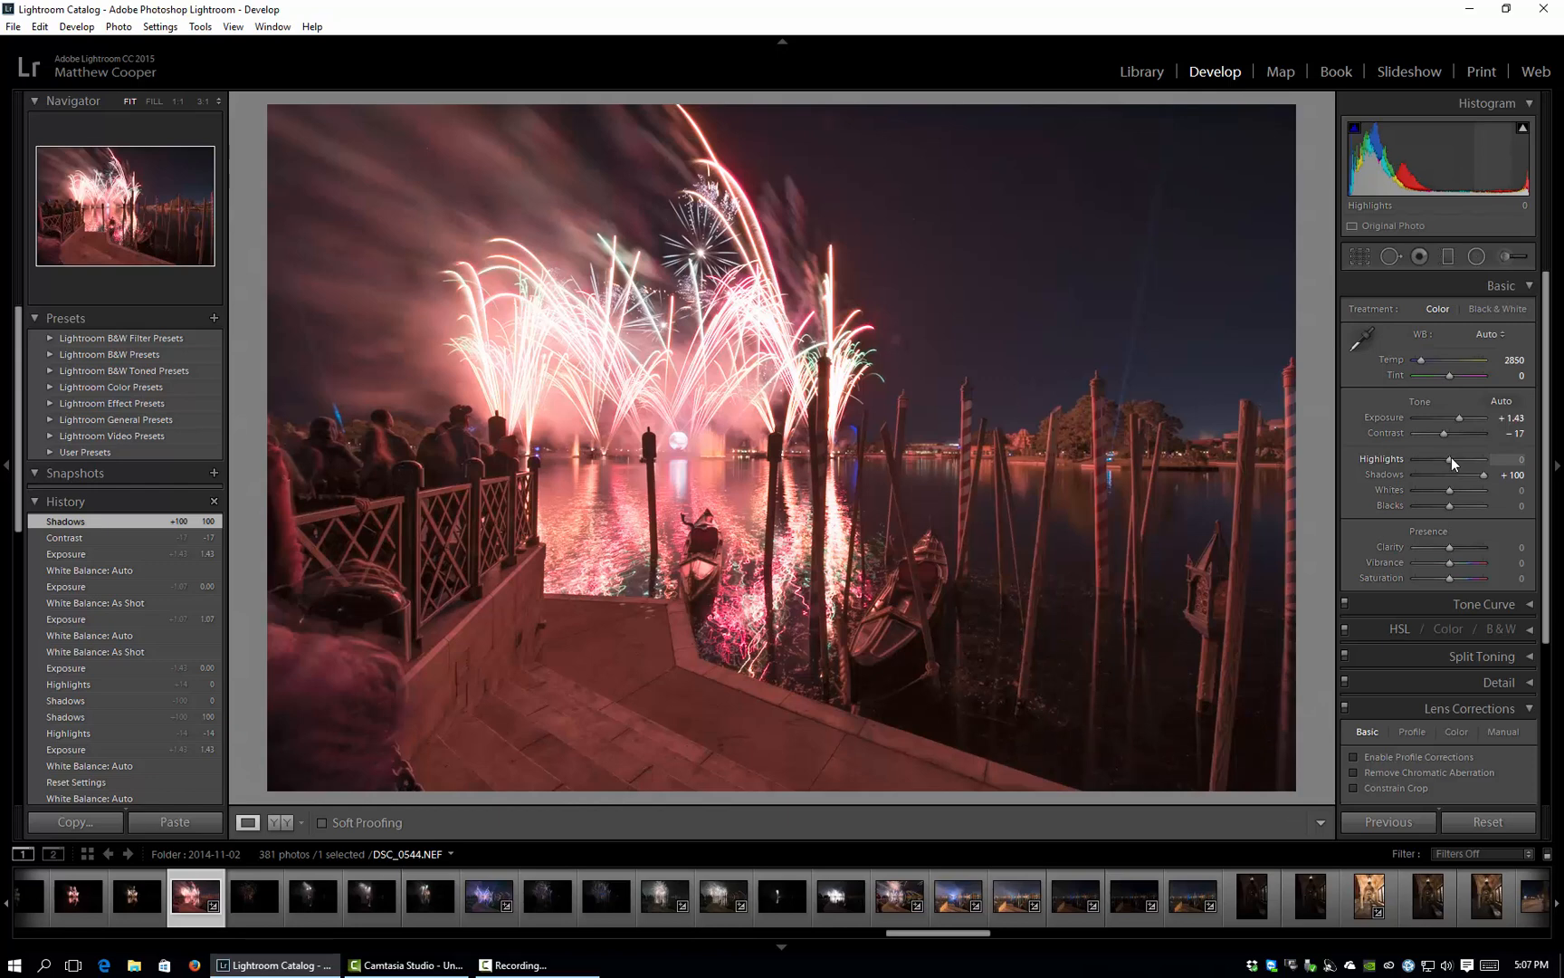
{"action": "left_click_drag", "start_coordinate": [1450, 457], "coordinate": [1443, 458]}
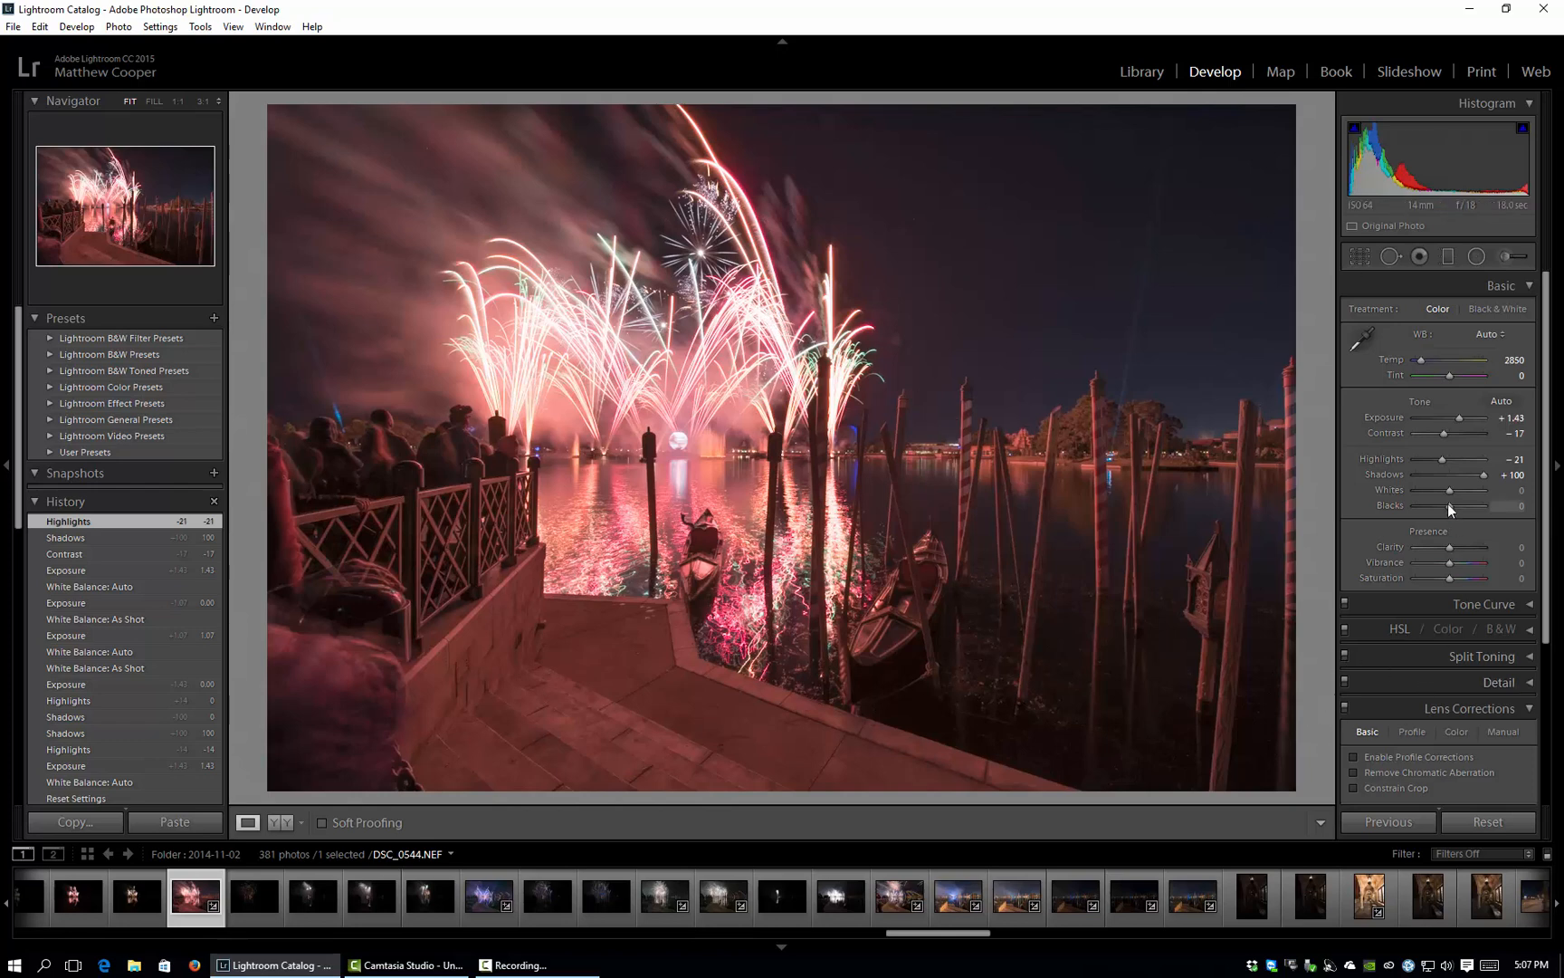
{"action": "left_click_drag", "start_coordinate": [1450, 493], "coordinate": [1458, 493]}
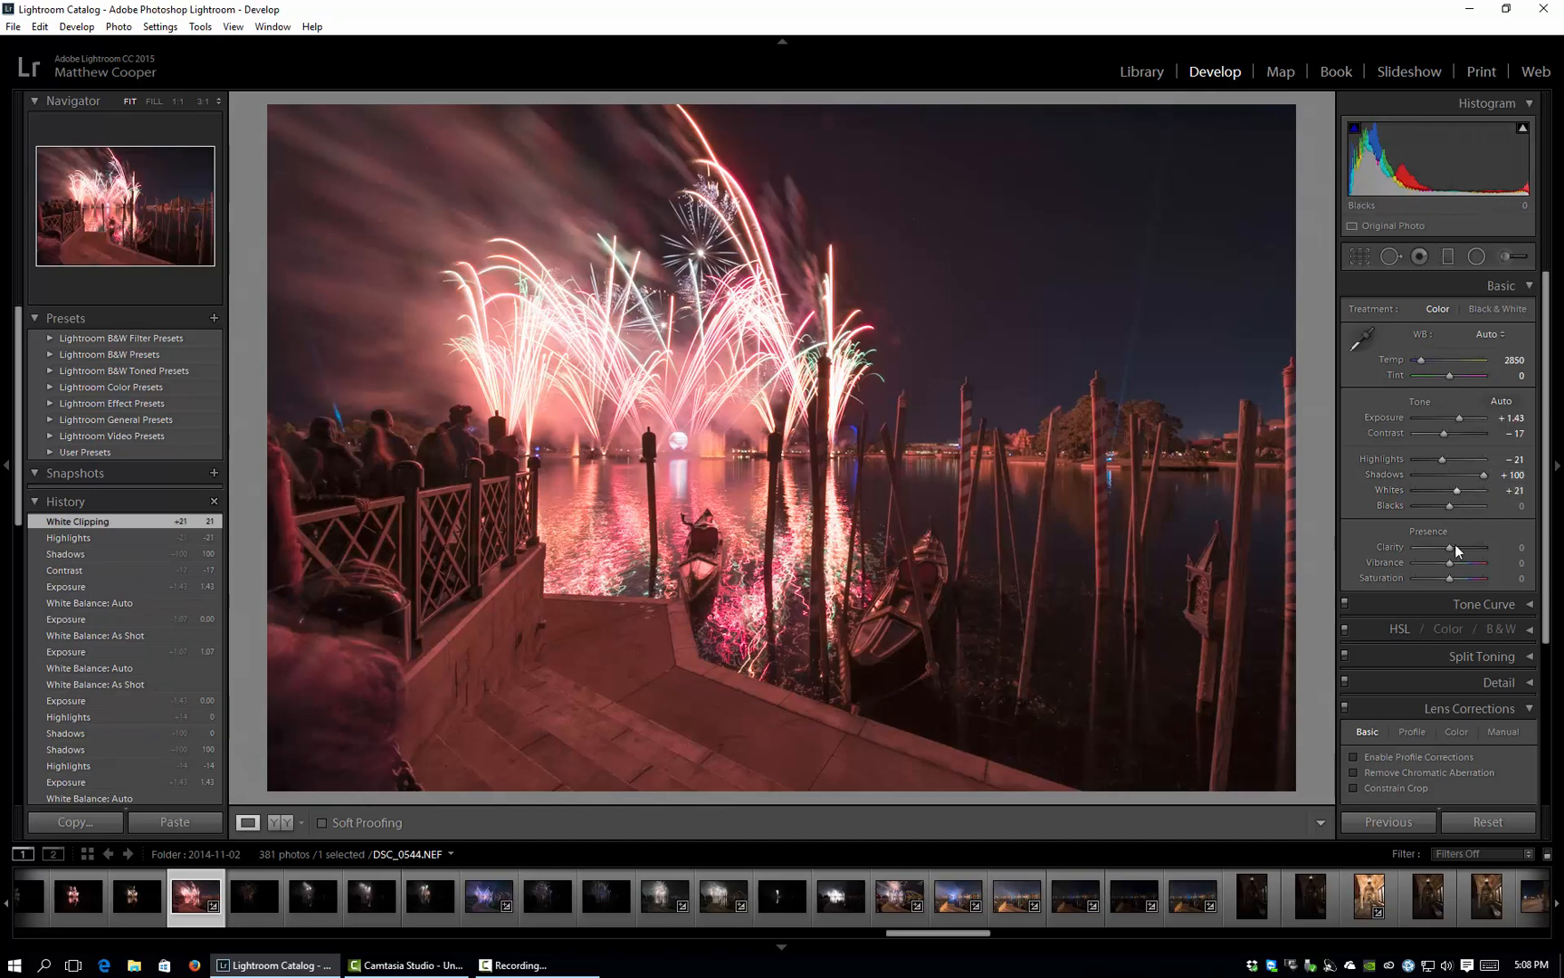
{"action": "left_click_drag", "start_coordinate": [1448, 506], "coordinate": [1443, 507]}
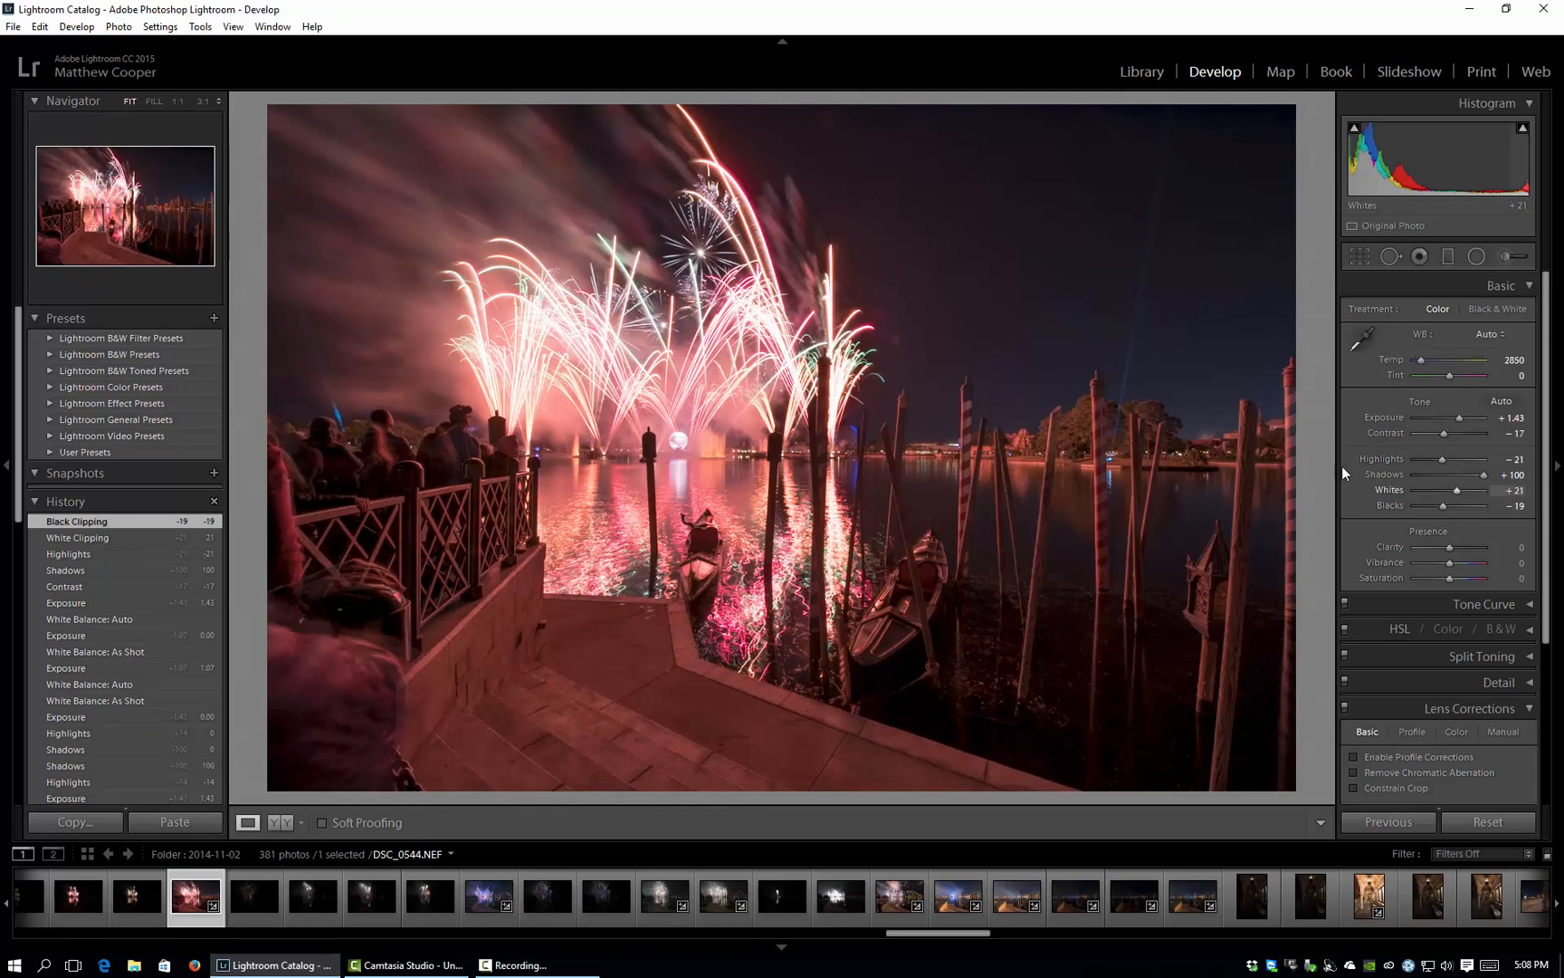
- Enable lens profile corrections and chromatic aberration removal for the photo
{"action": "scroll", "coordinate": [1469, 524], "scroll_direction": "down", "scroll_amount": 3}
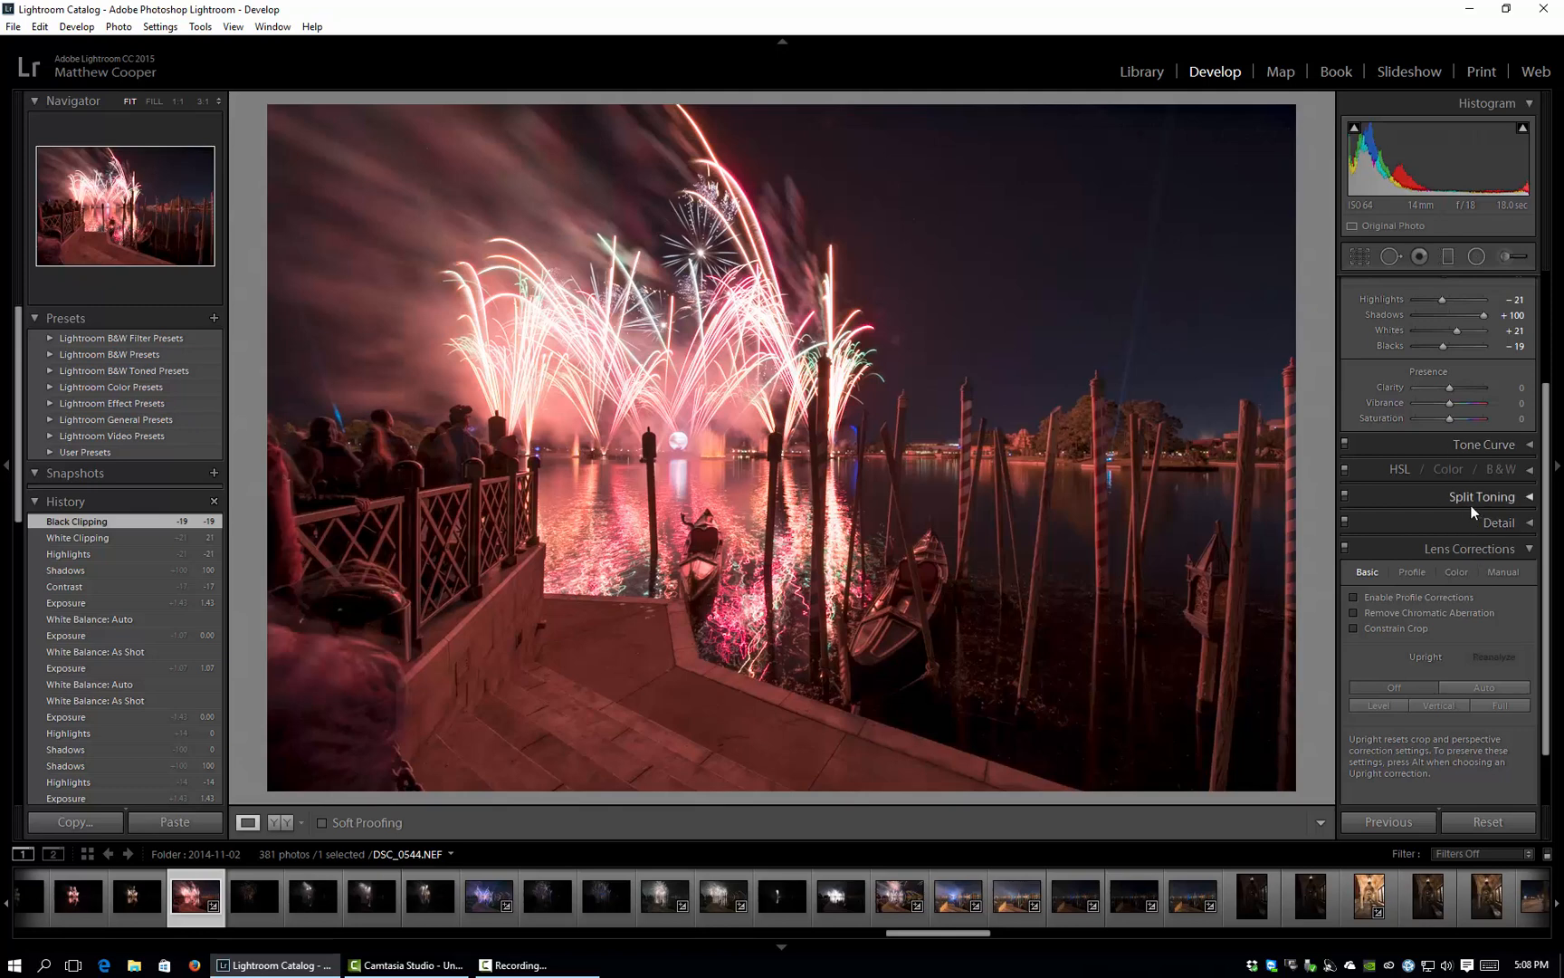
{"action": "left_click", "coordinate": [1411, 599]}
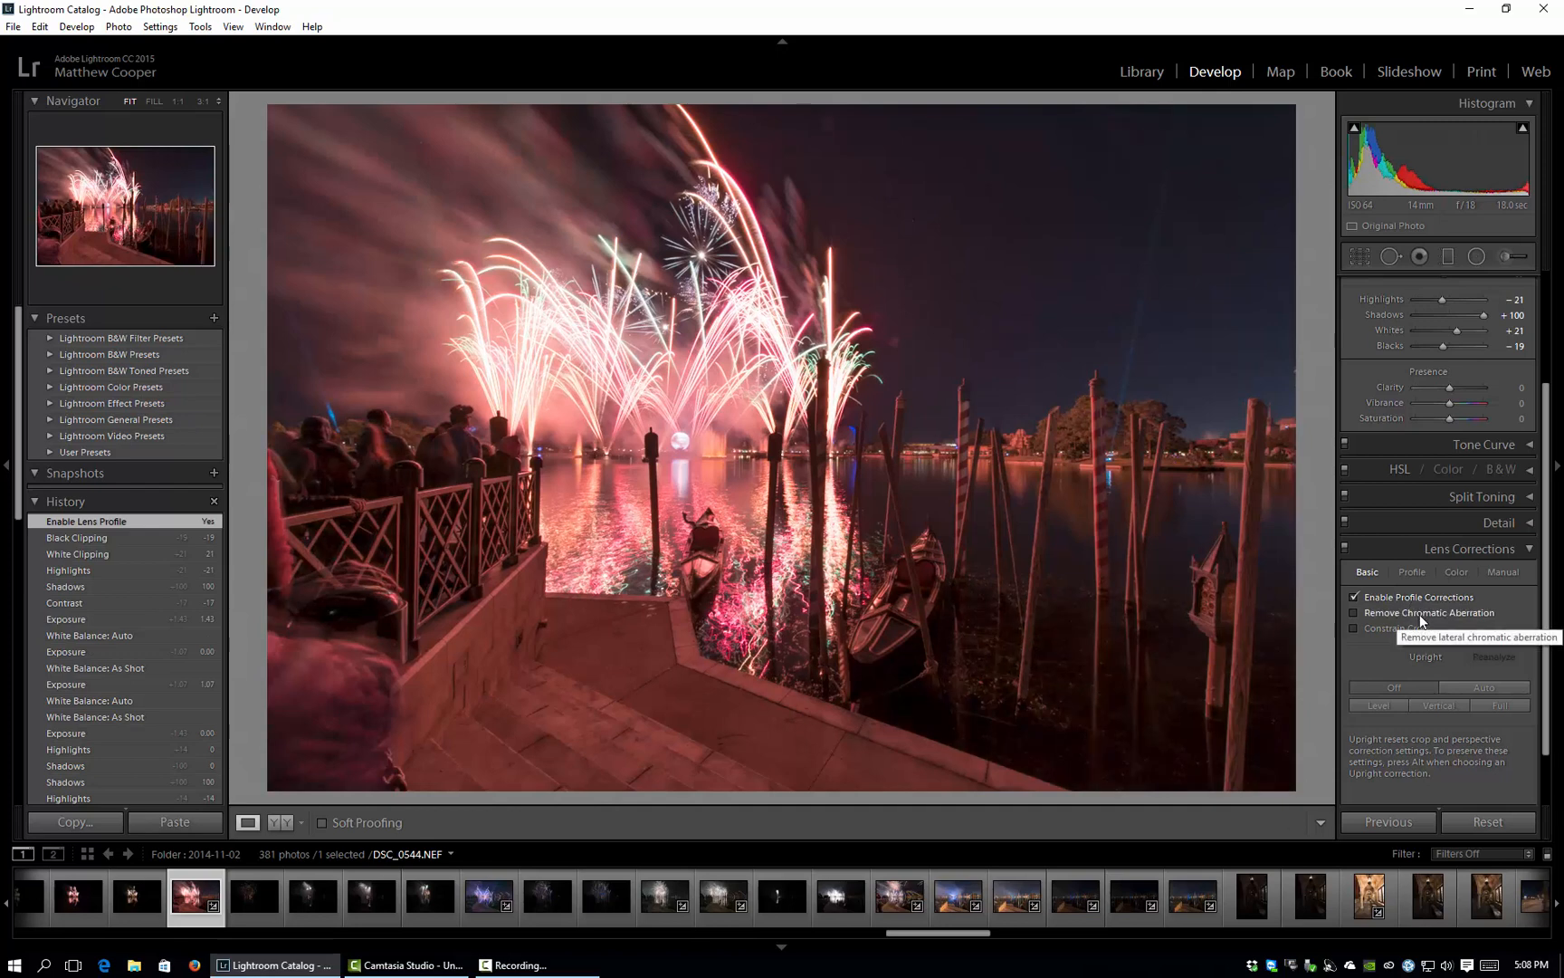
{"action": "left_click", "coordinate": [1420, 616]}
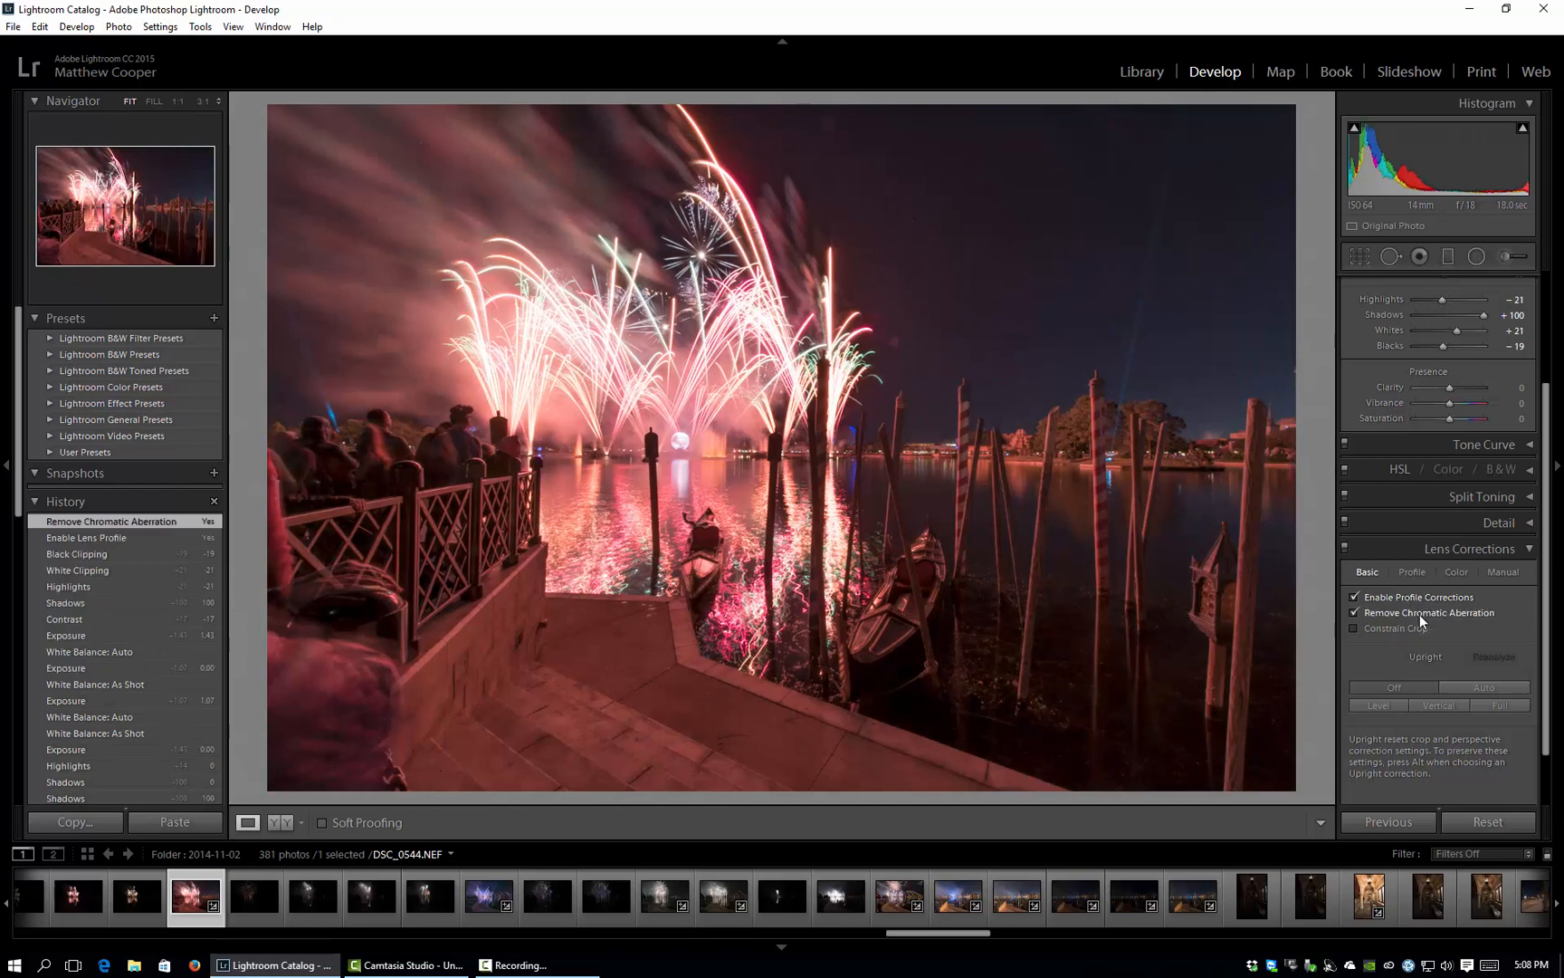
- Straighten the photo with the Level Upright correction, comparing it with the correction off
{"action": "left_click", "coordinate": [1384, 704]}
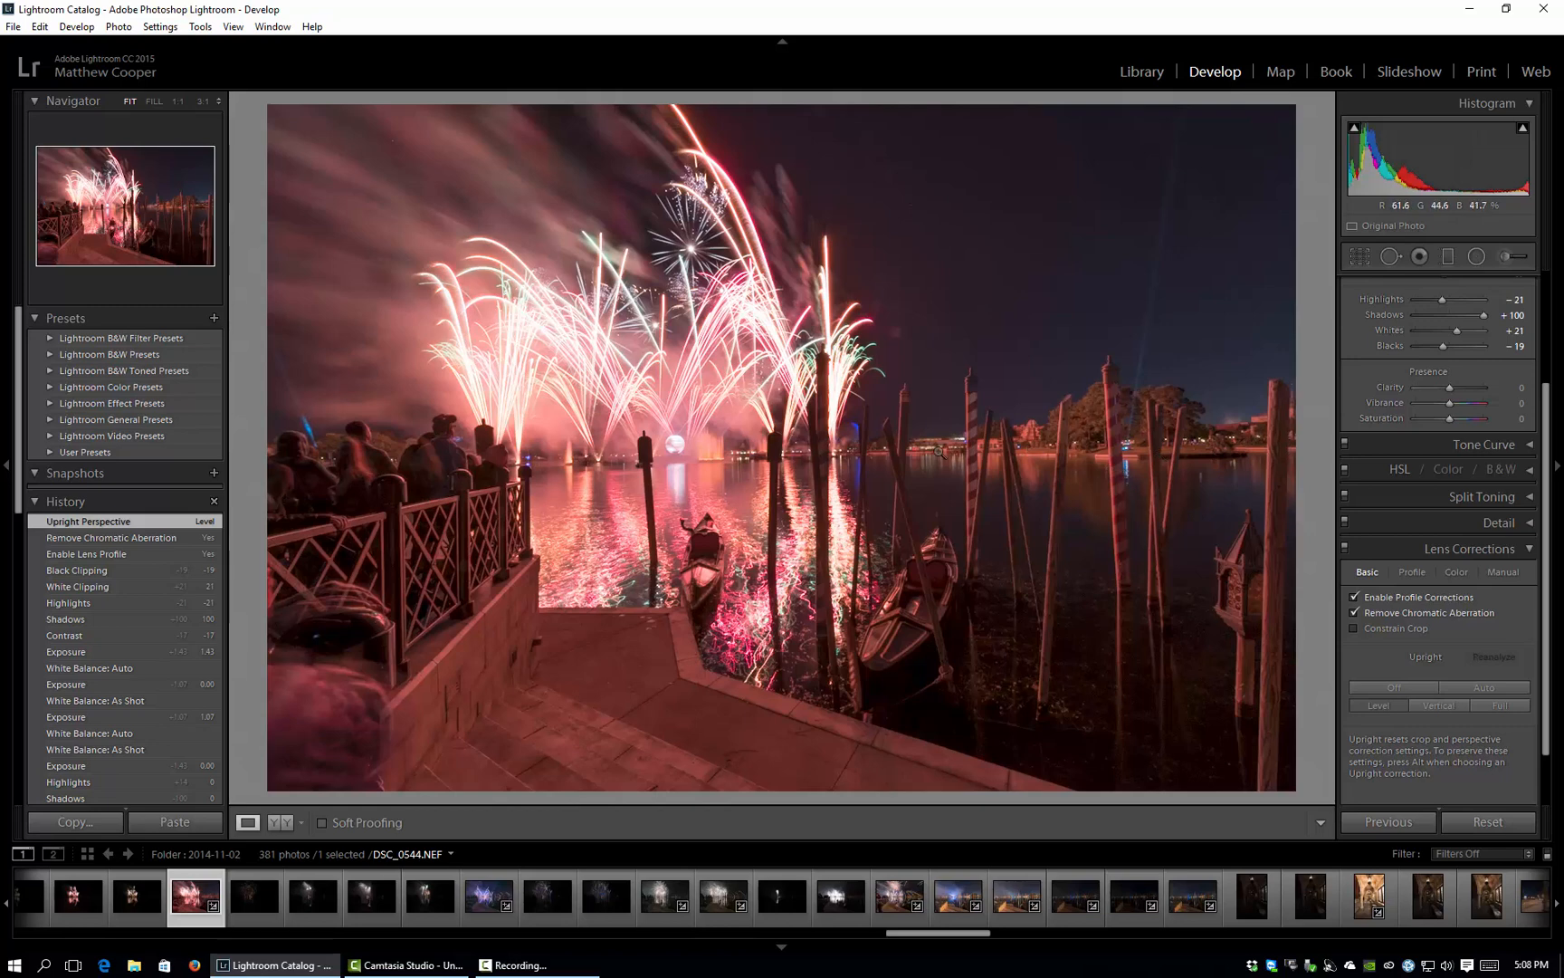
{"action": "left_click", "coordinate": [1376, 687]}
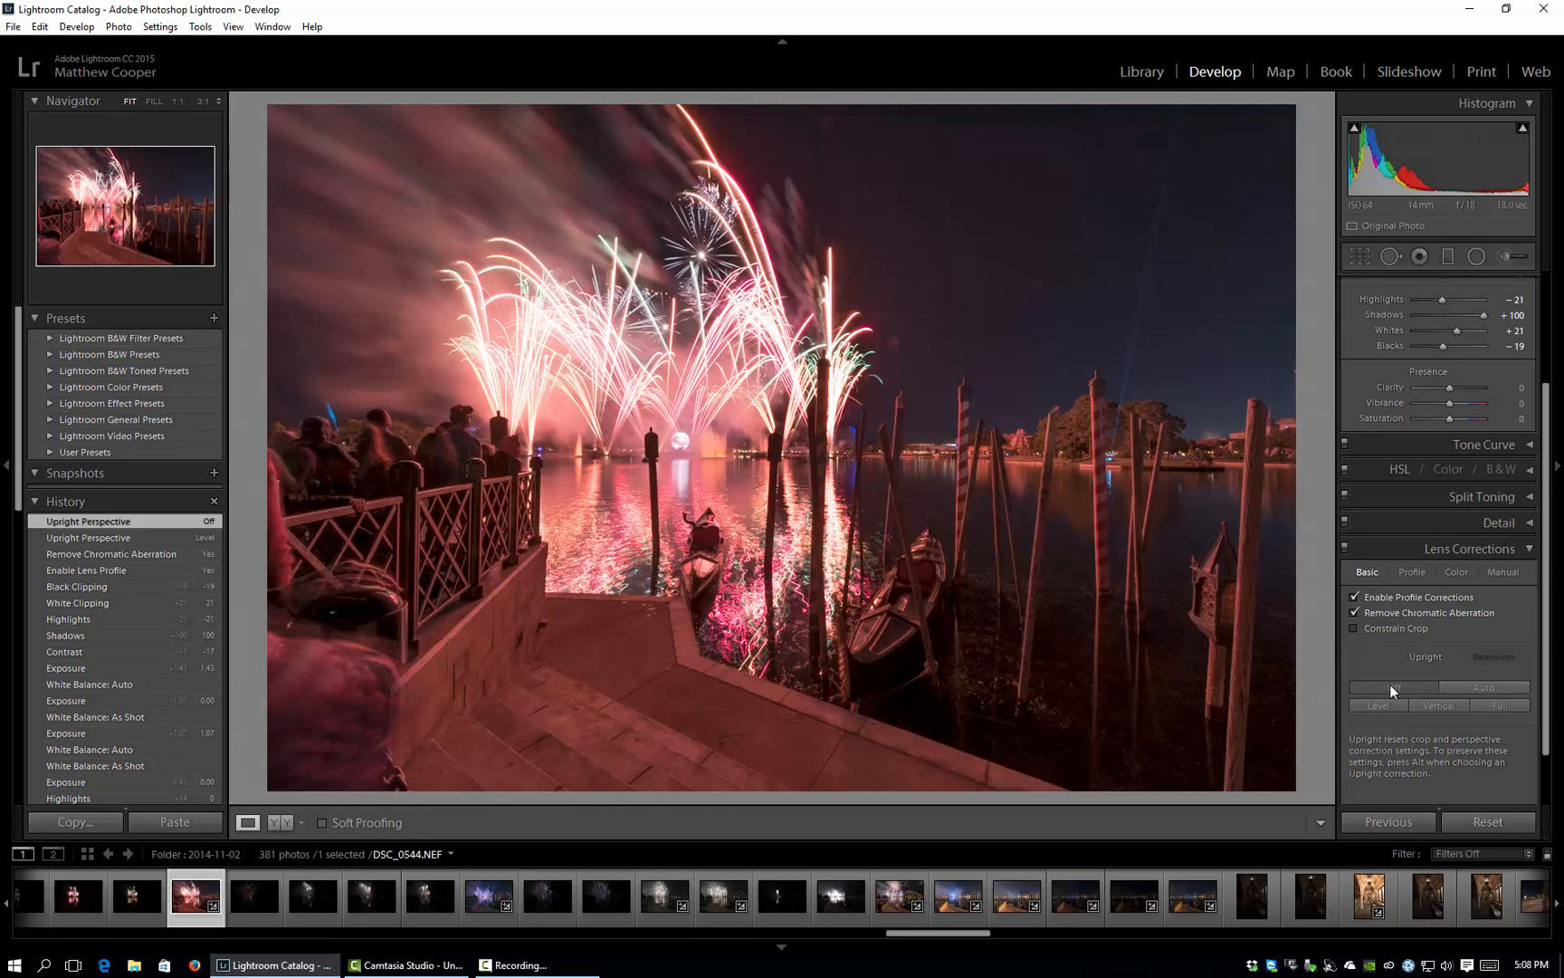
{"action": "left_click", "coordinate": [1376, 704]}
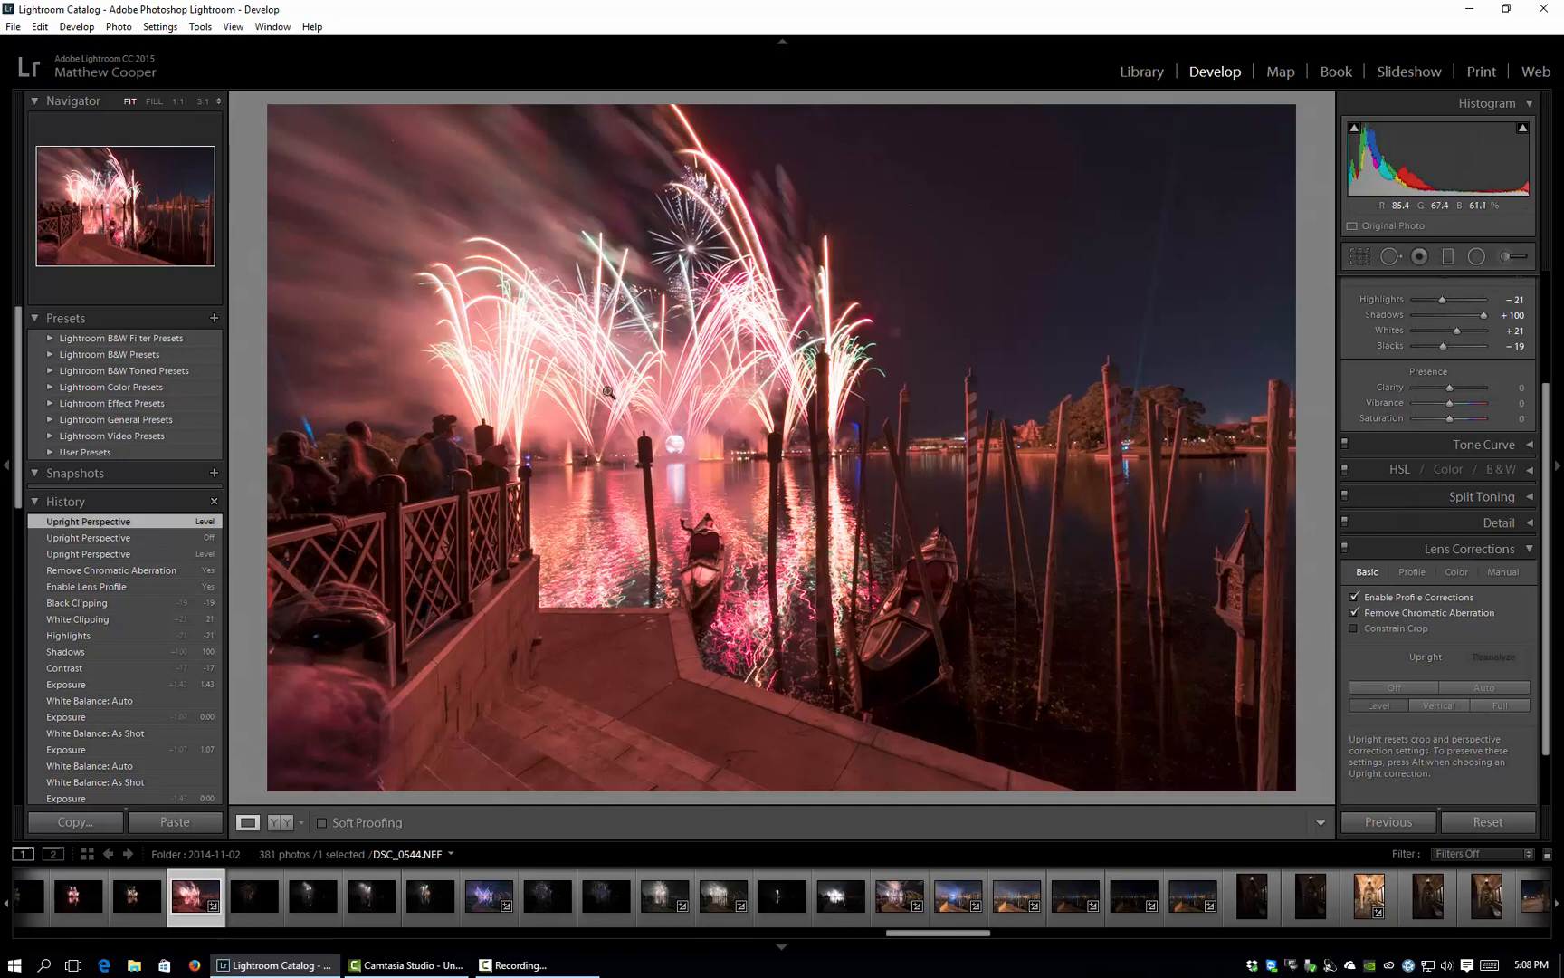
- Open the adjusted photo in Adobe Photoshop CC 2015 for further editing
{"action": "right_click", "coordinate": [773, 268]}
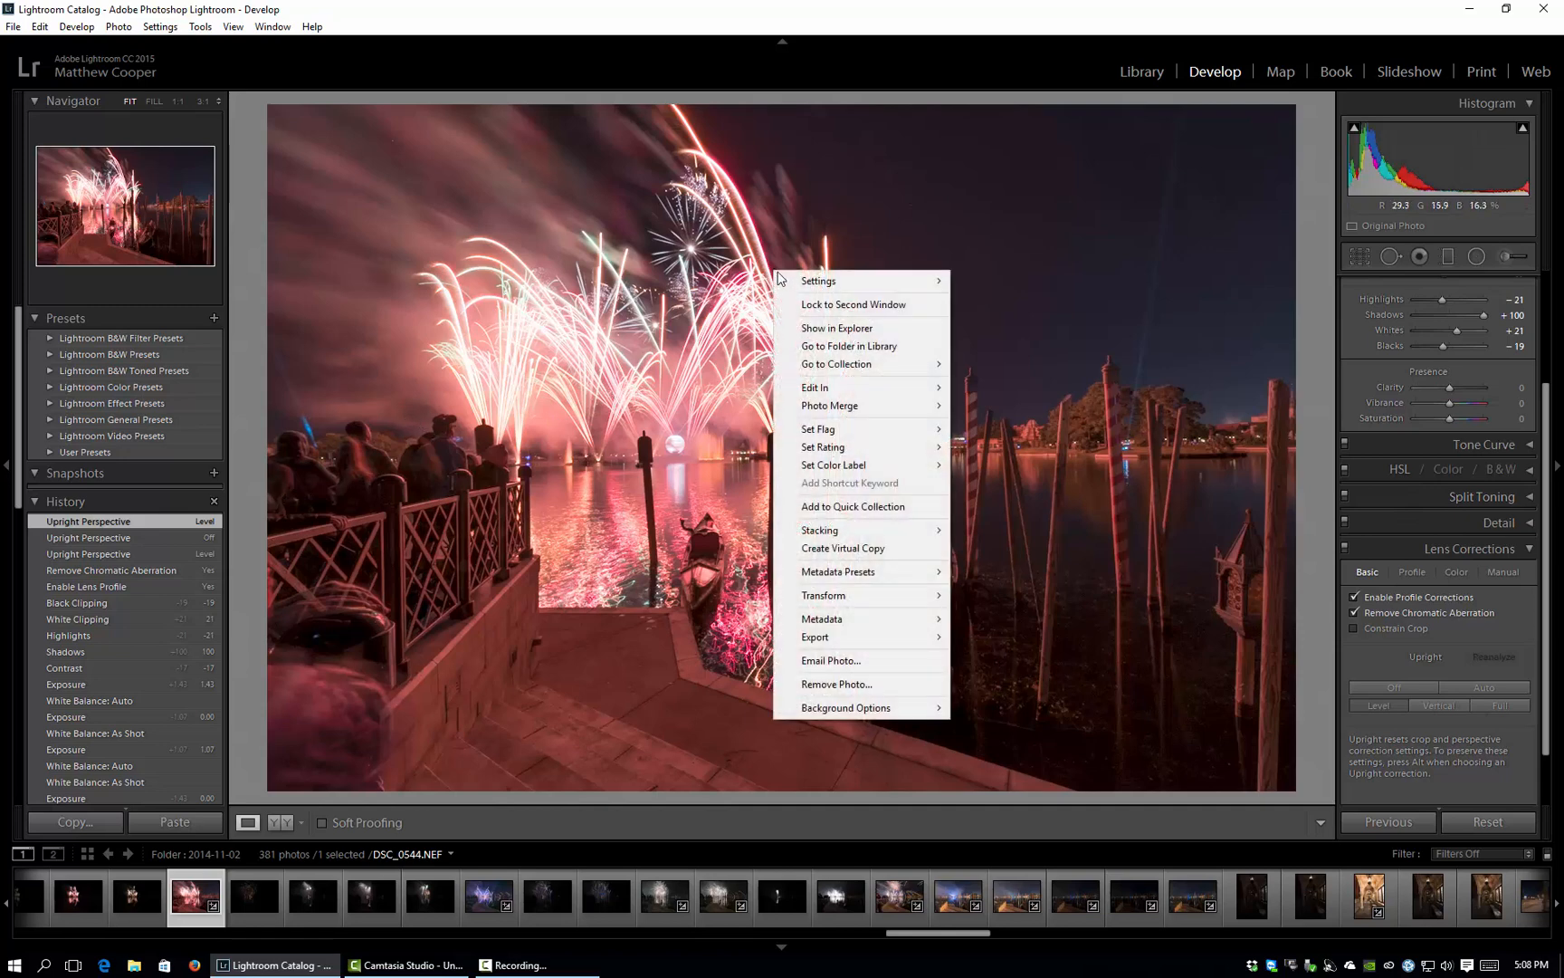
{"action": "mouse_move", "coordinate": [876, 395]}
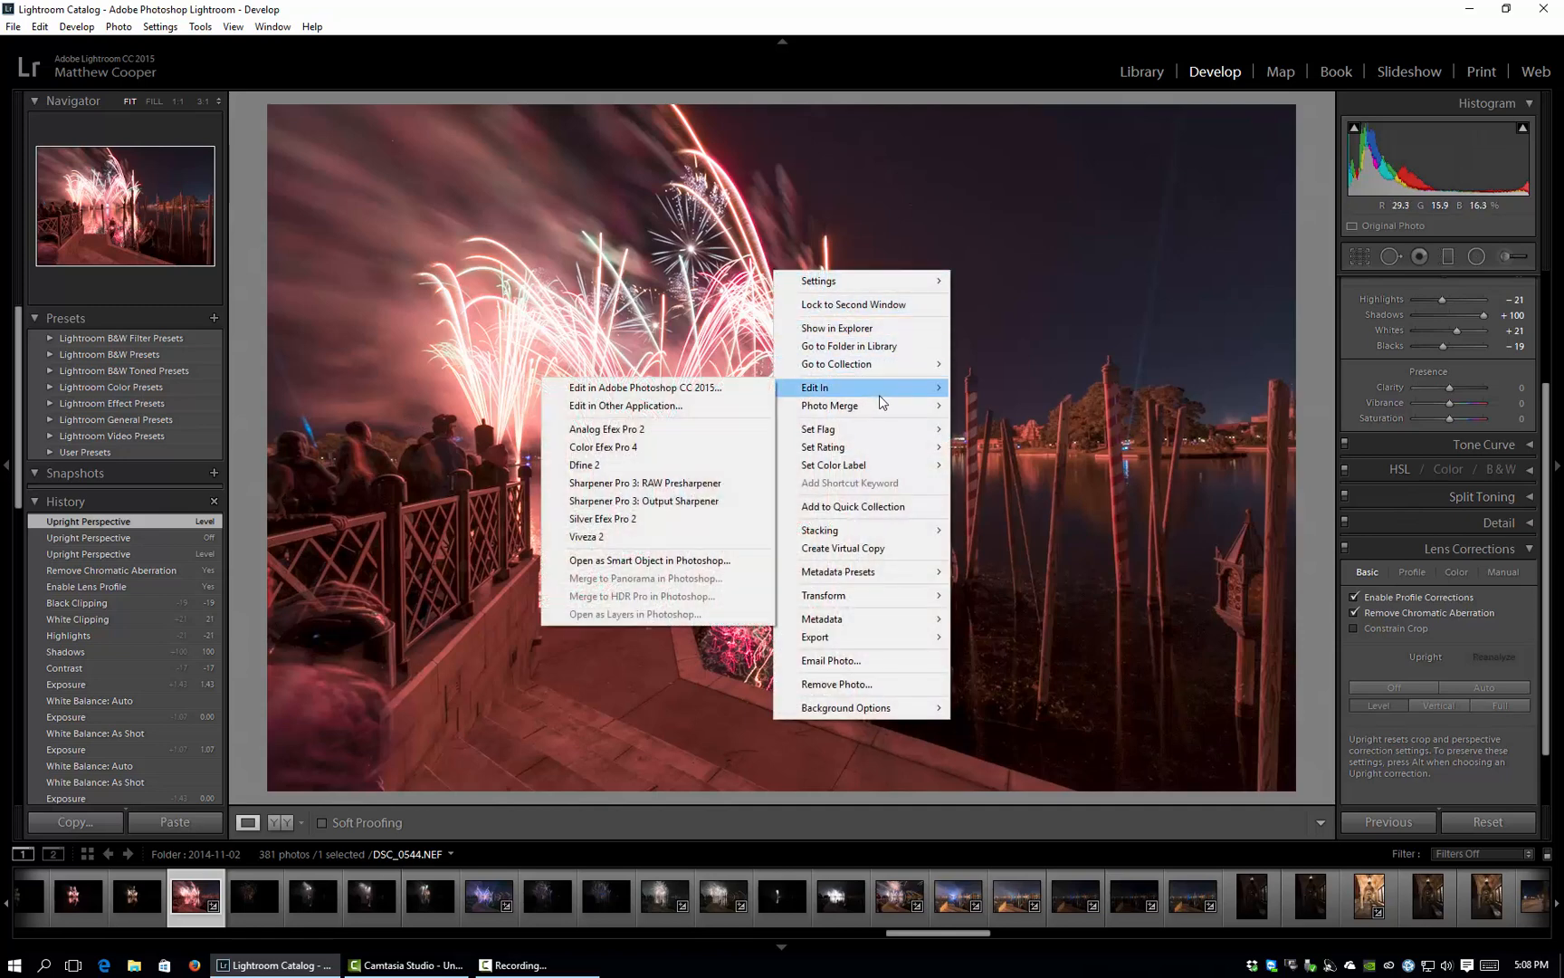
{"action": "left_click", "coordinate": [739, 387]}
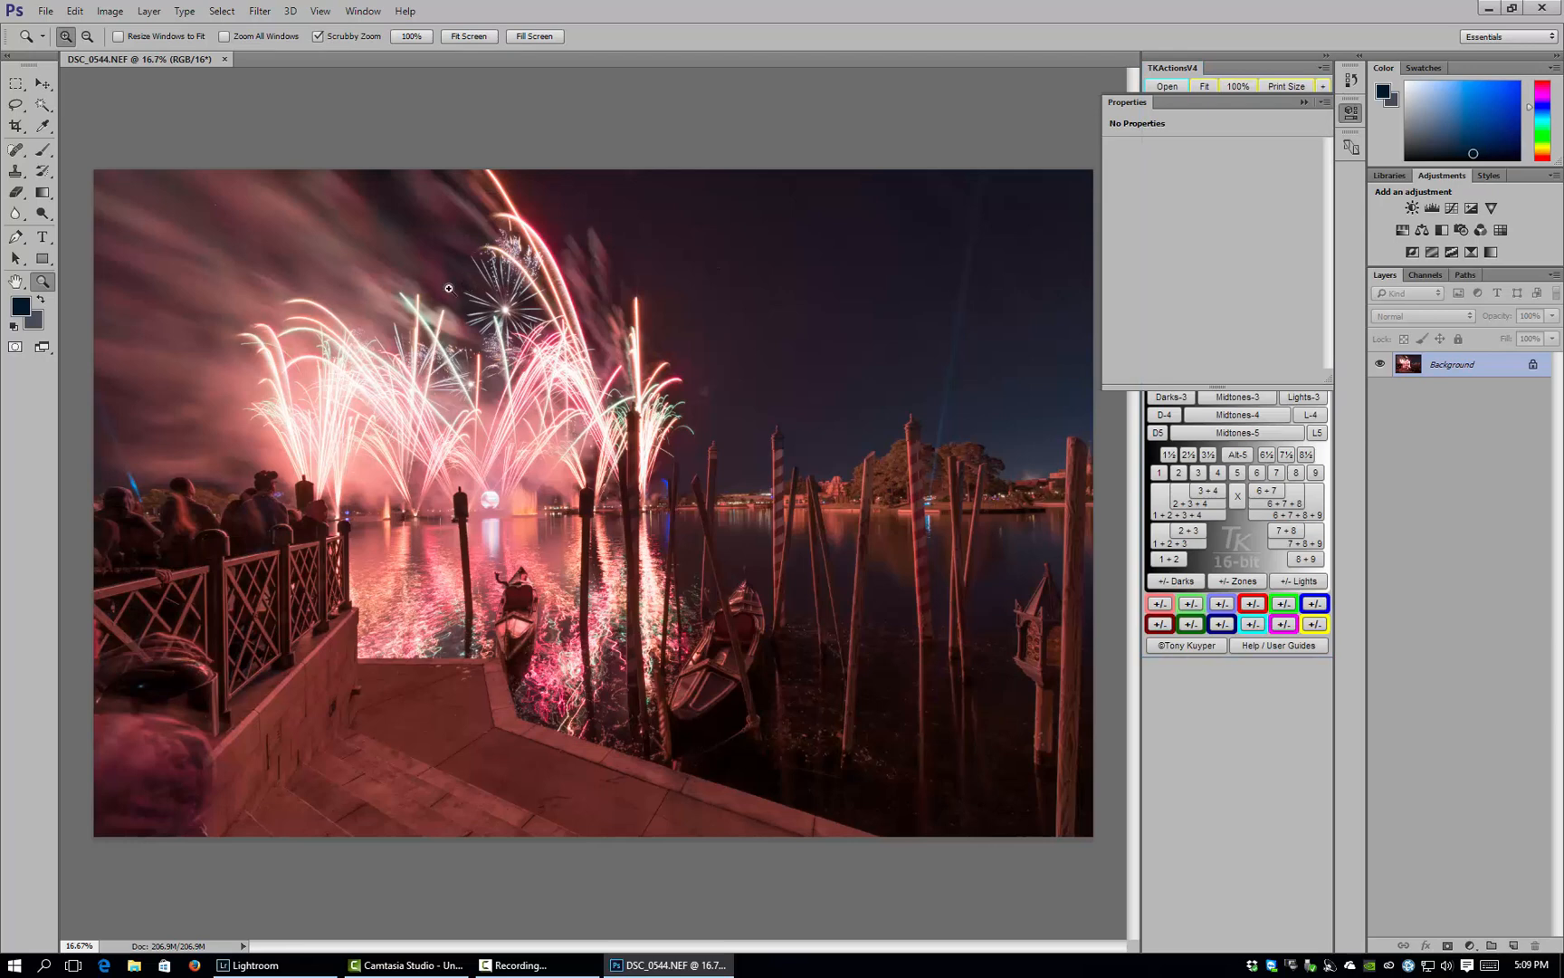
- Duplicate the Background layer to keep the original photo separate from the retouching
{"action": "left_click", "coordinate": [694, 395]}
{"action": "left_click", "coordinate": [694, 391]}
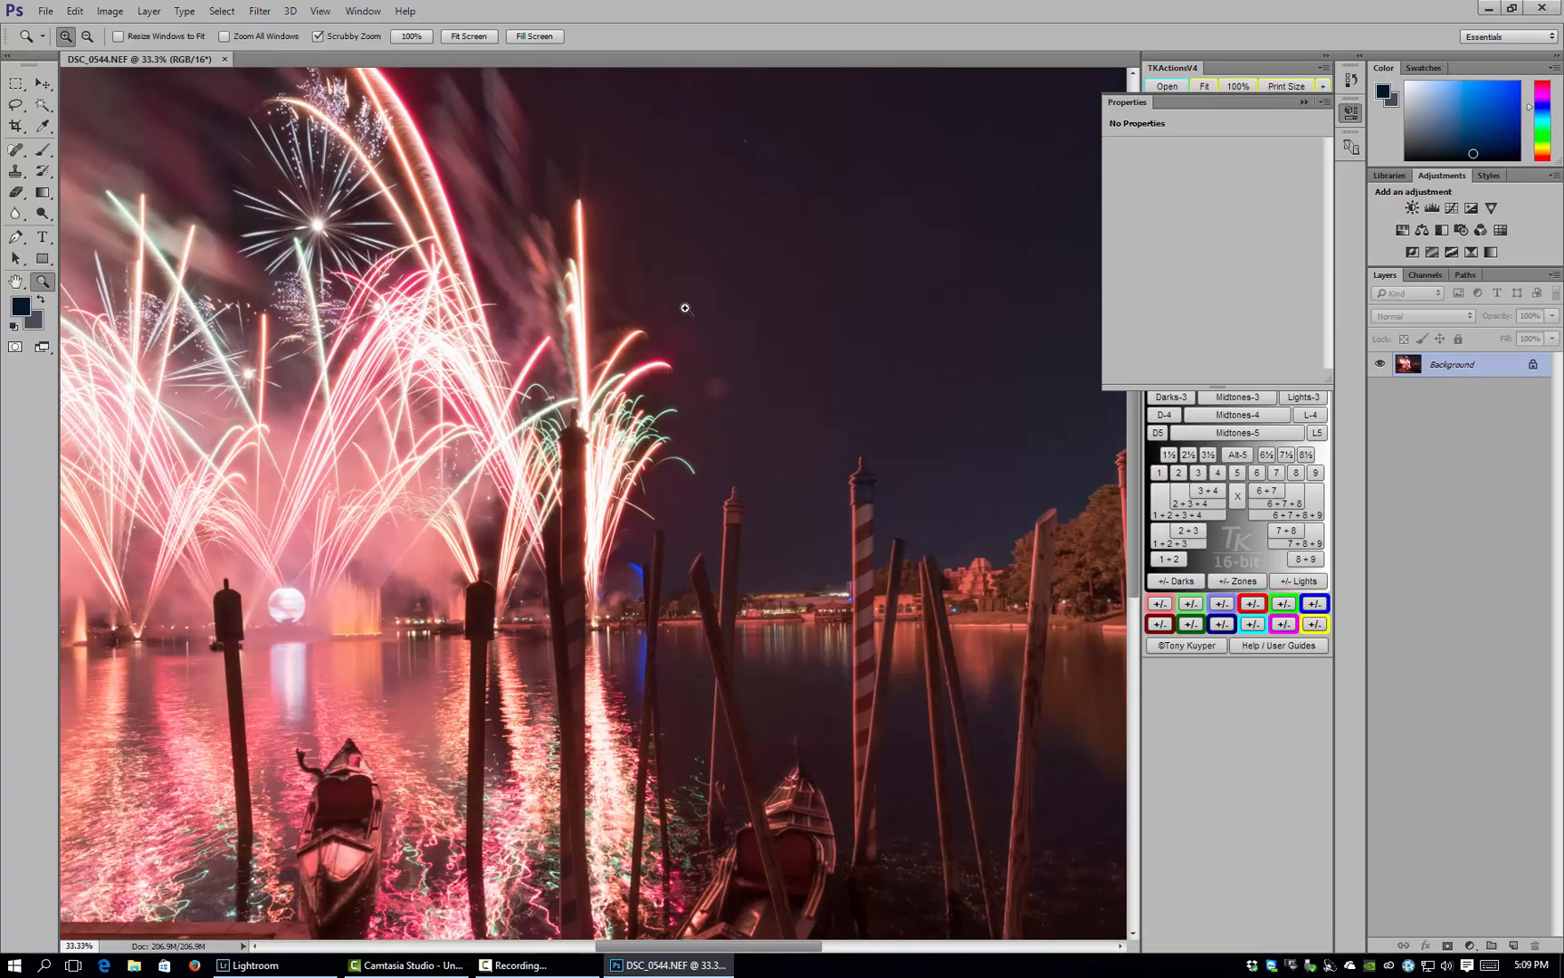
{"action": "left_click", "coordinate": [834, 472]}
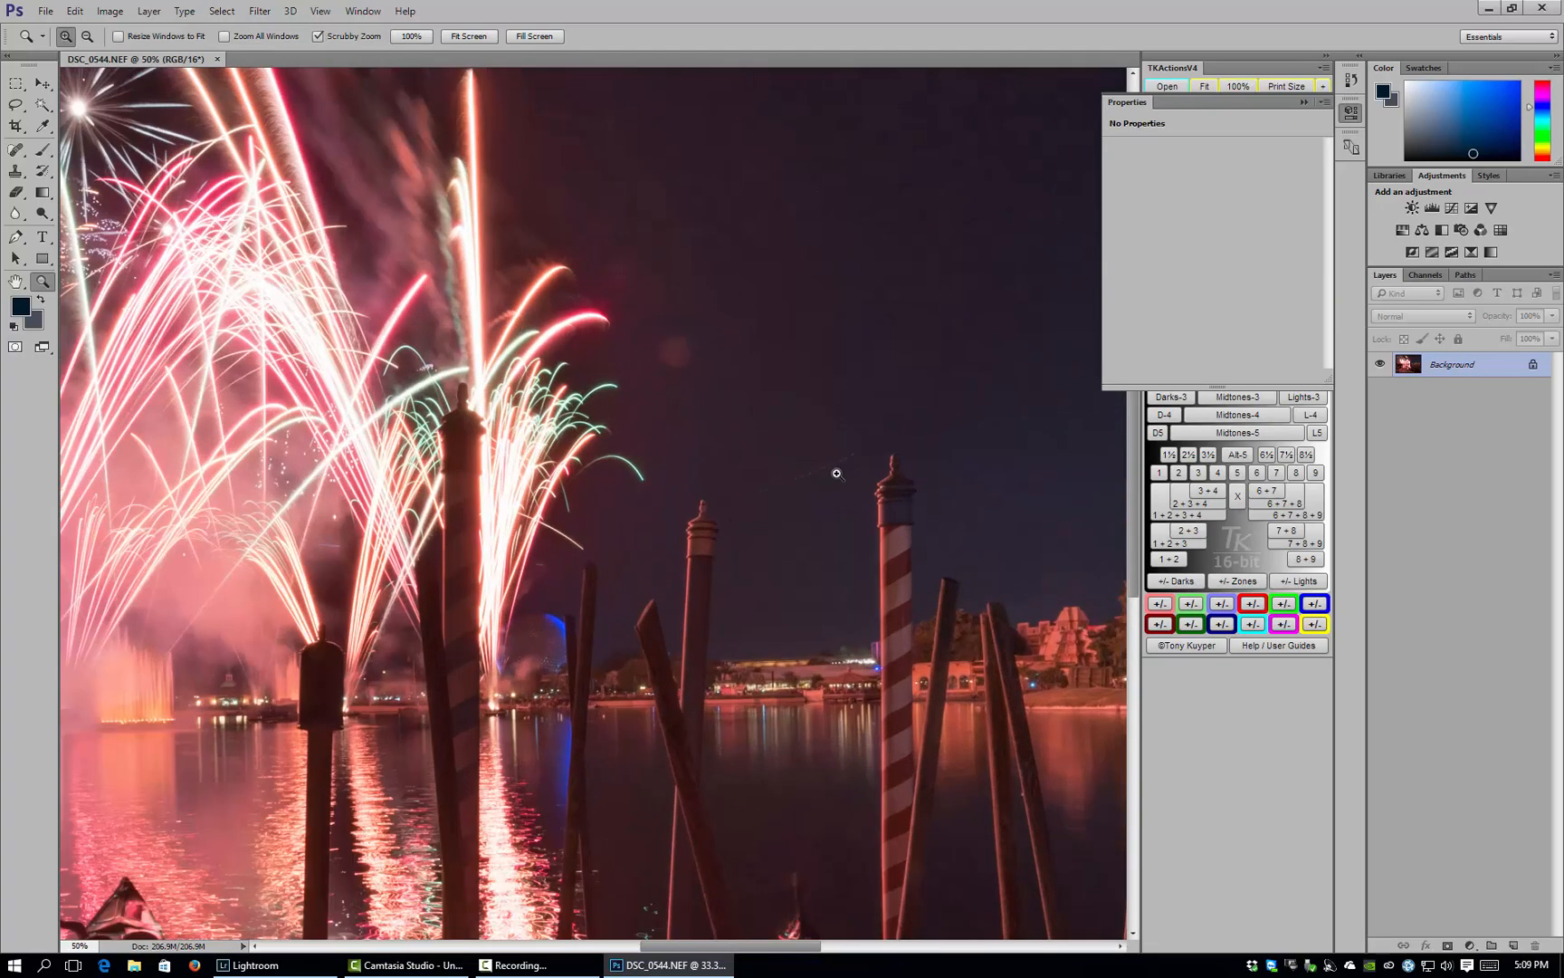
{"action": "left_click", "coordinate": [838, 475]}
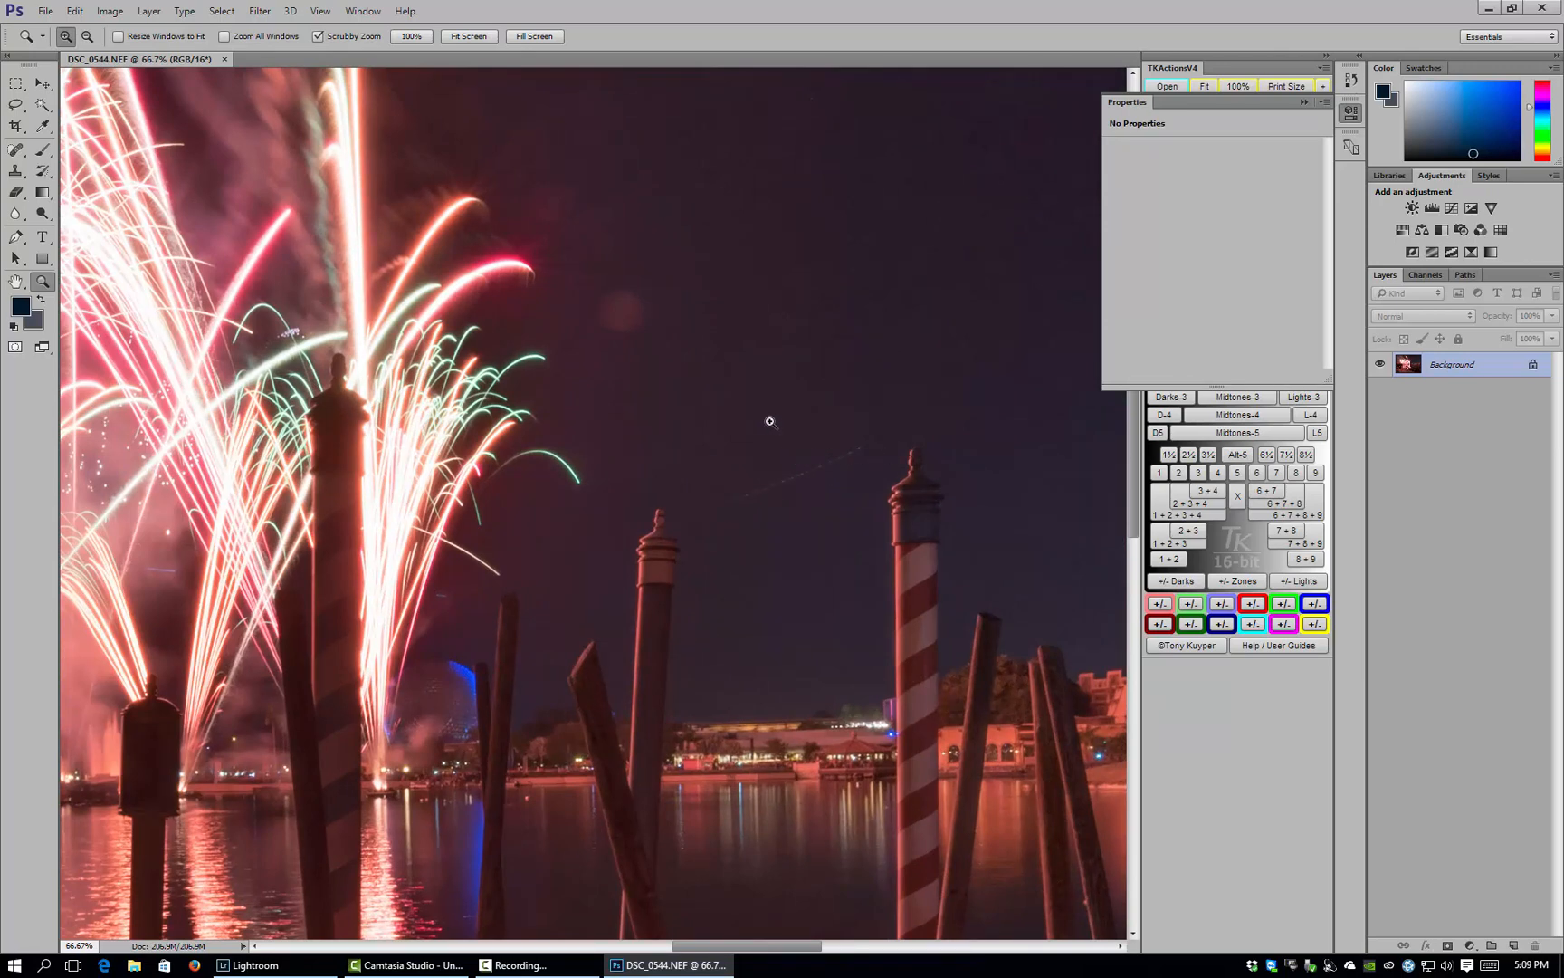
{"action": "right_click", "coordinate": [737, 395]}
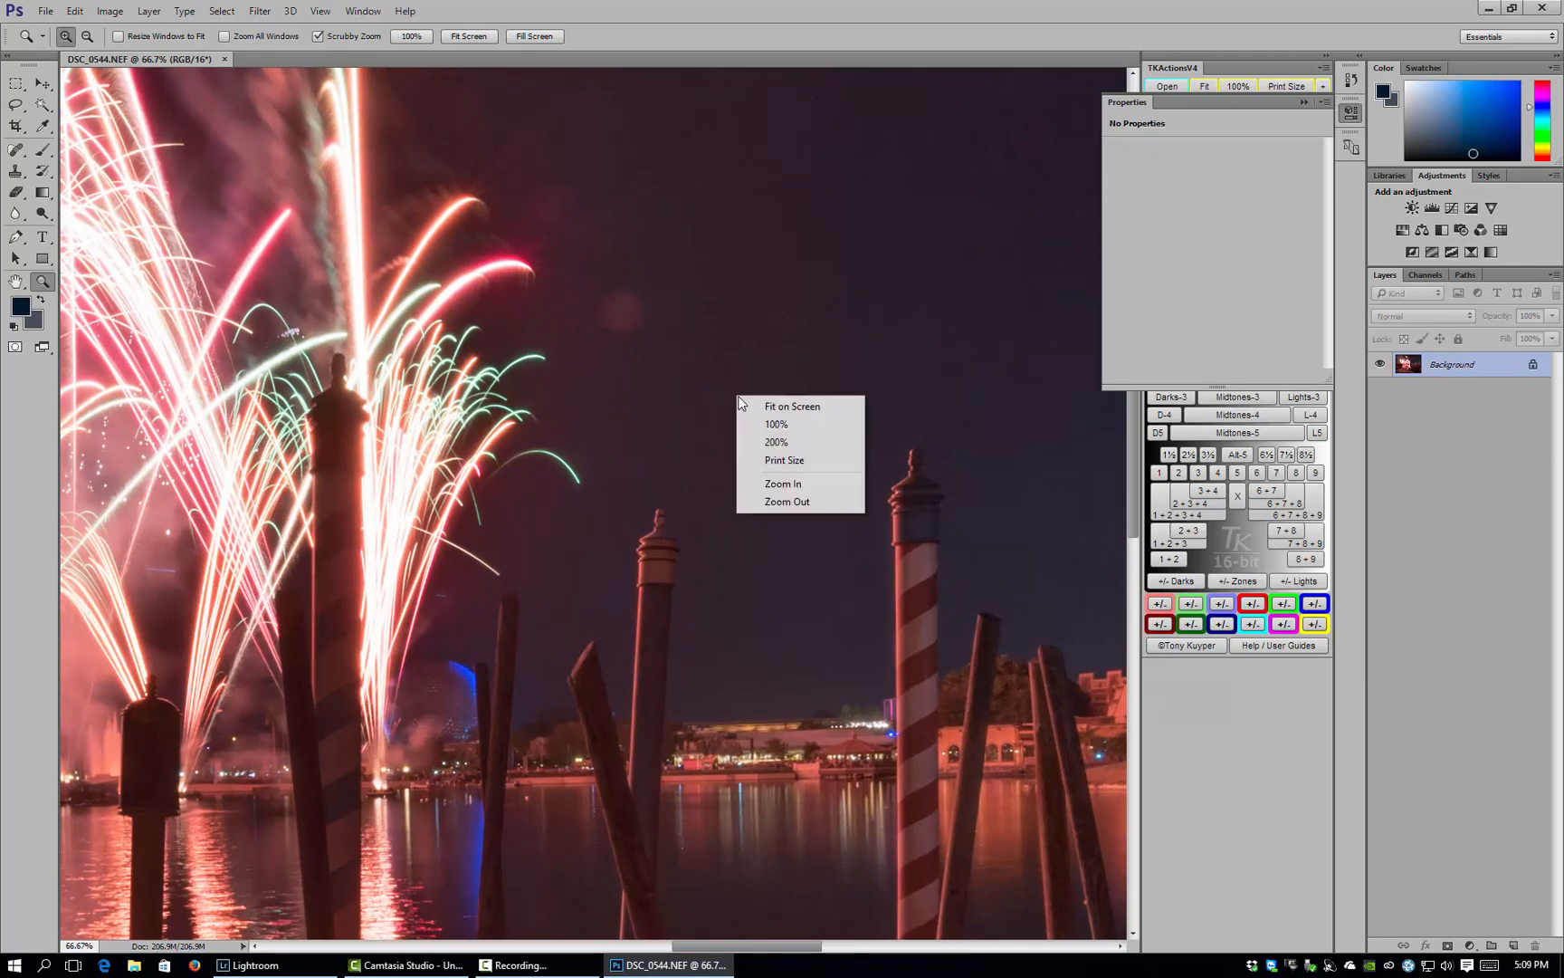
{"action": "left_click", "coordinate": [854, 3]}
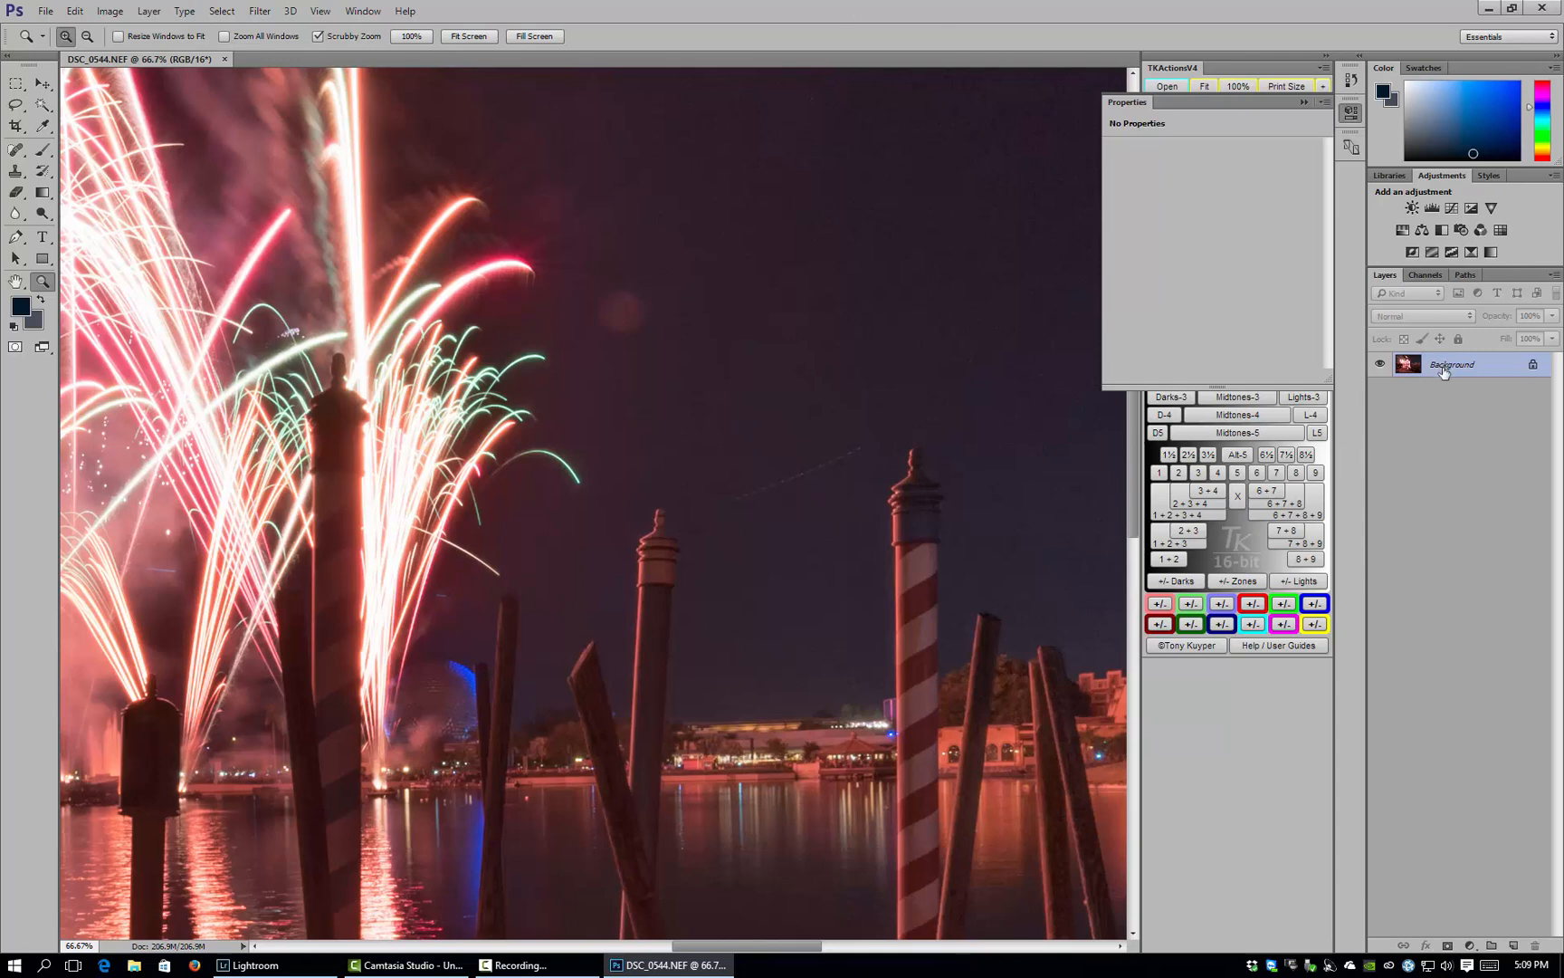
{"action": "key", "text": "ctrl+j"}
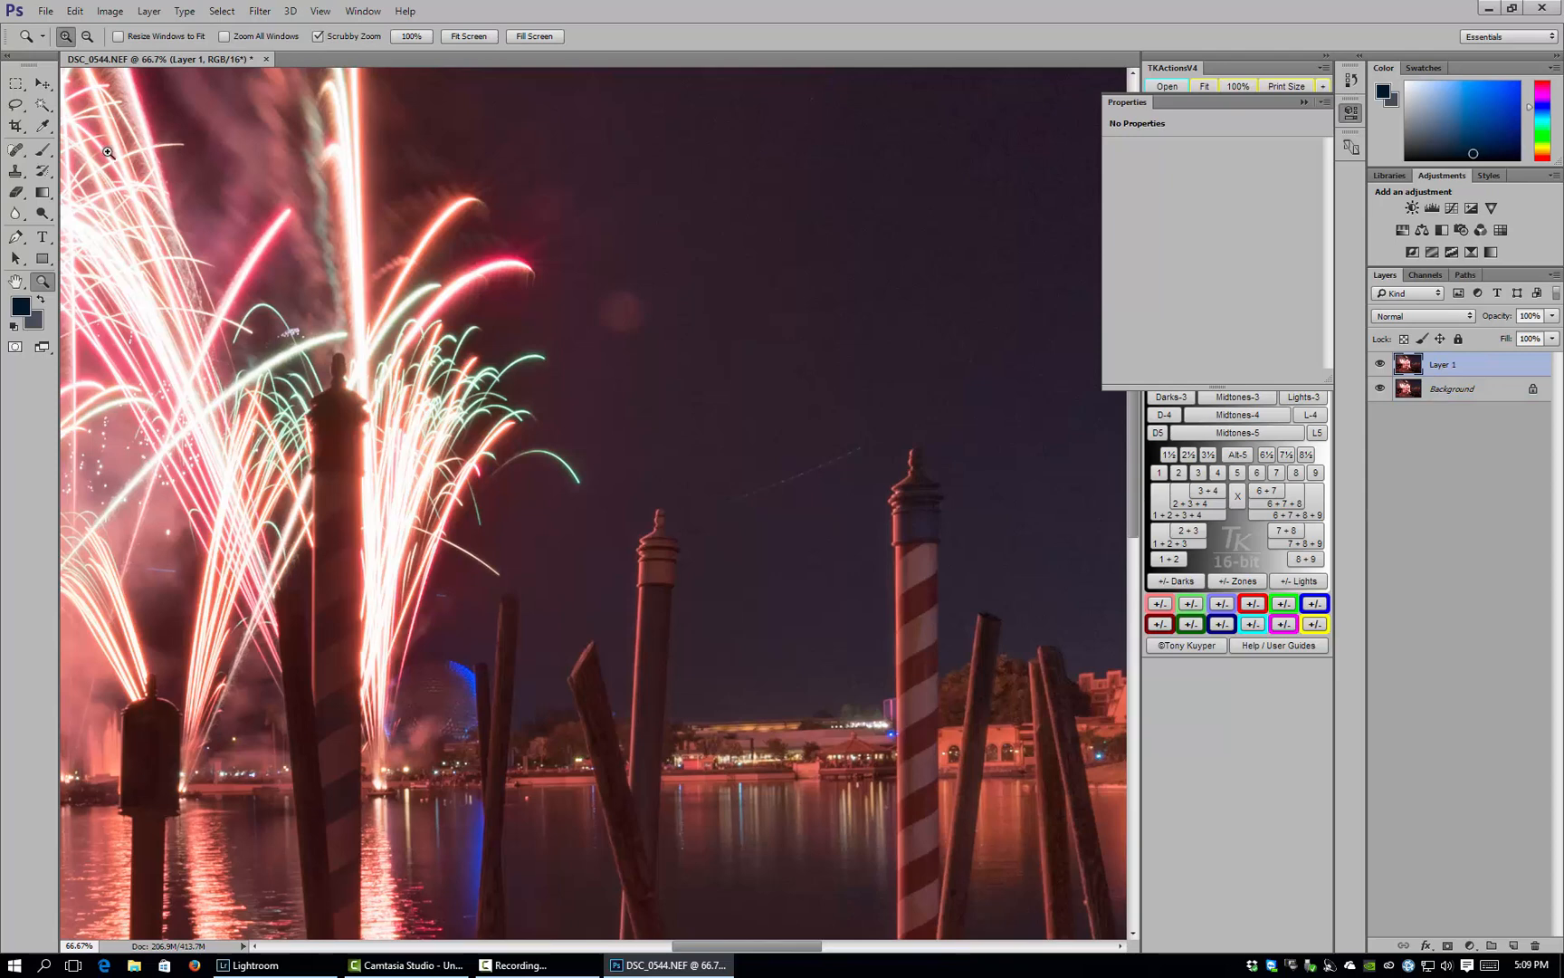
- Remove the round flare spot in the sky beside the fireworks using a 125 px content-aware Spot Healing Brush
{"action": "left_click", "coordinate": [14, 152]}
{"action": "left_click", "coordinate": [65, 148]}
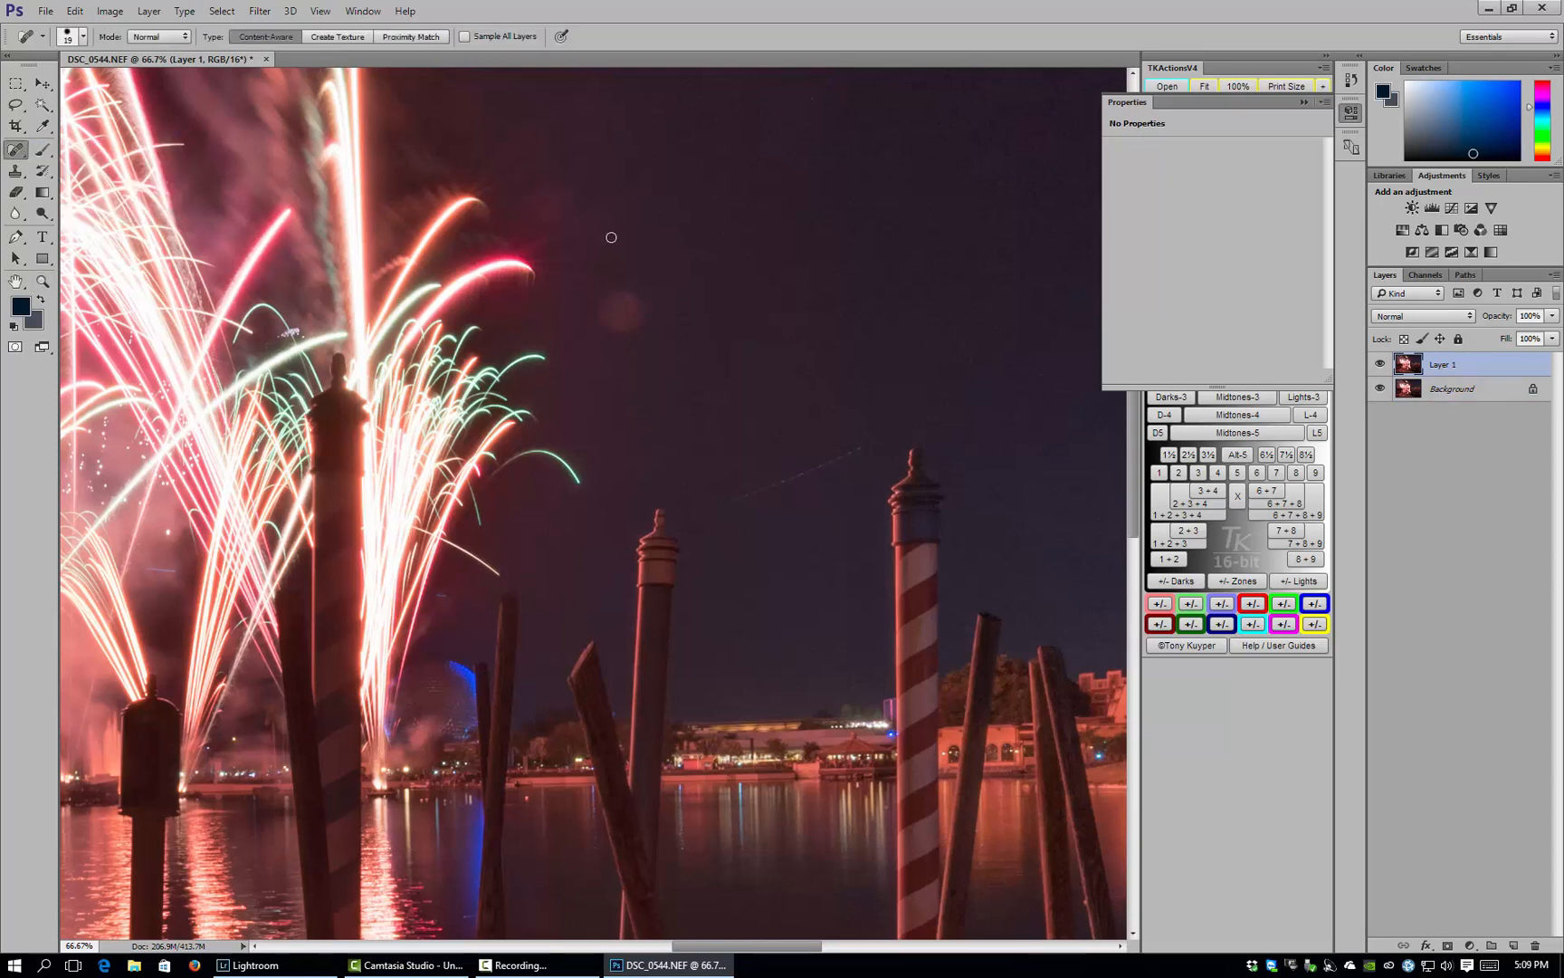
{"action": "key", "text": "bracketright"}
{"action": "key", "text": "bracketright"}
{"action": "key", "text": "bracketright"}
{"action": "key", "text": "bracketright"}
{"action": "key", "text": "bracketright"}
{"action": "key", "text": "bracketright"}
{"action": "key", "text": "bracketright"}
{"action": "key", "text": "bracketright"}
{"action": "key", "text": "bracketright"}
{"action": "left_click", "coordinate": [618, 308]}
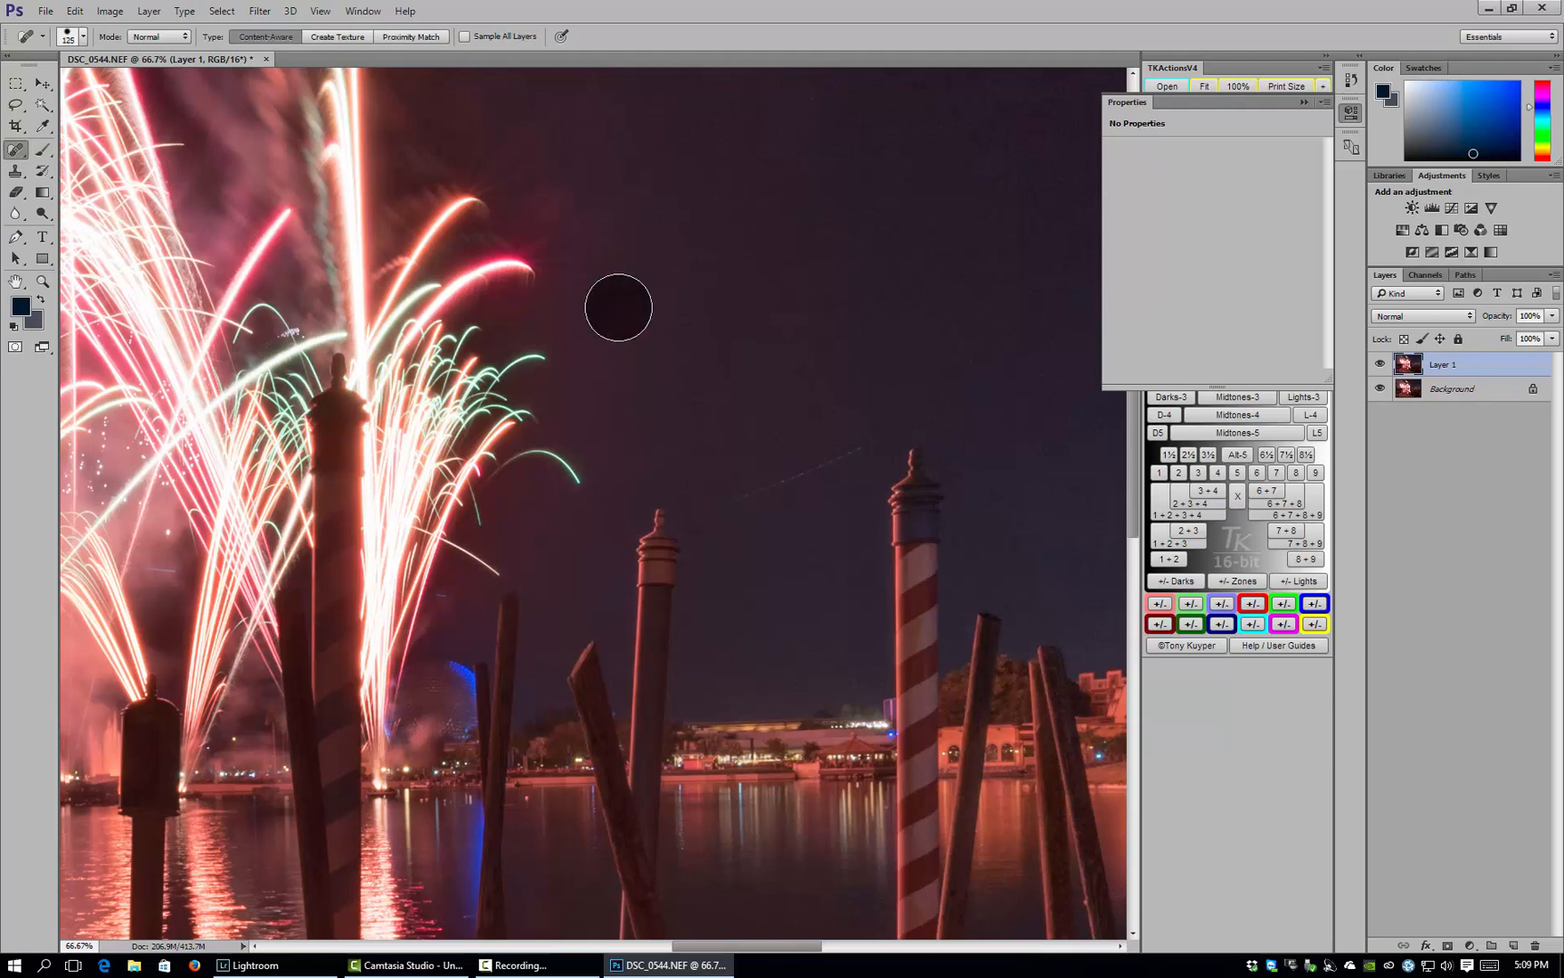
- Heal the faint spots in the dark sky just above the rightmost firework bursts with a slightly smaller brush
{"action": "key", "text": "bracketleft"}
{"action": "key", "text": "bracketleft"}
{"action": "key", "text": "bracketleft"}
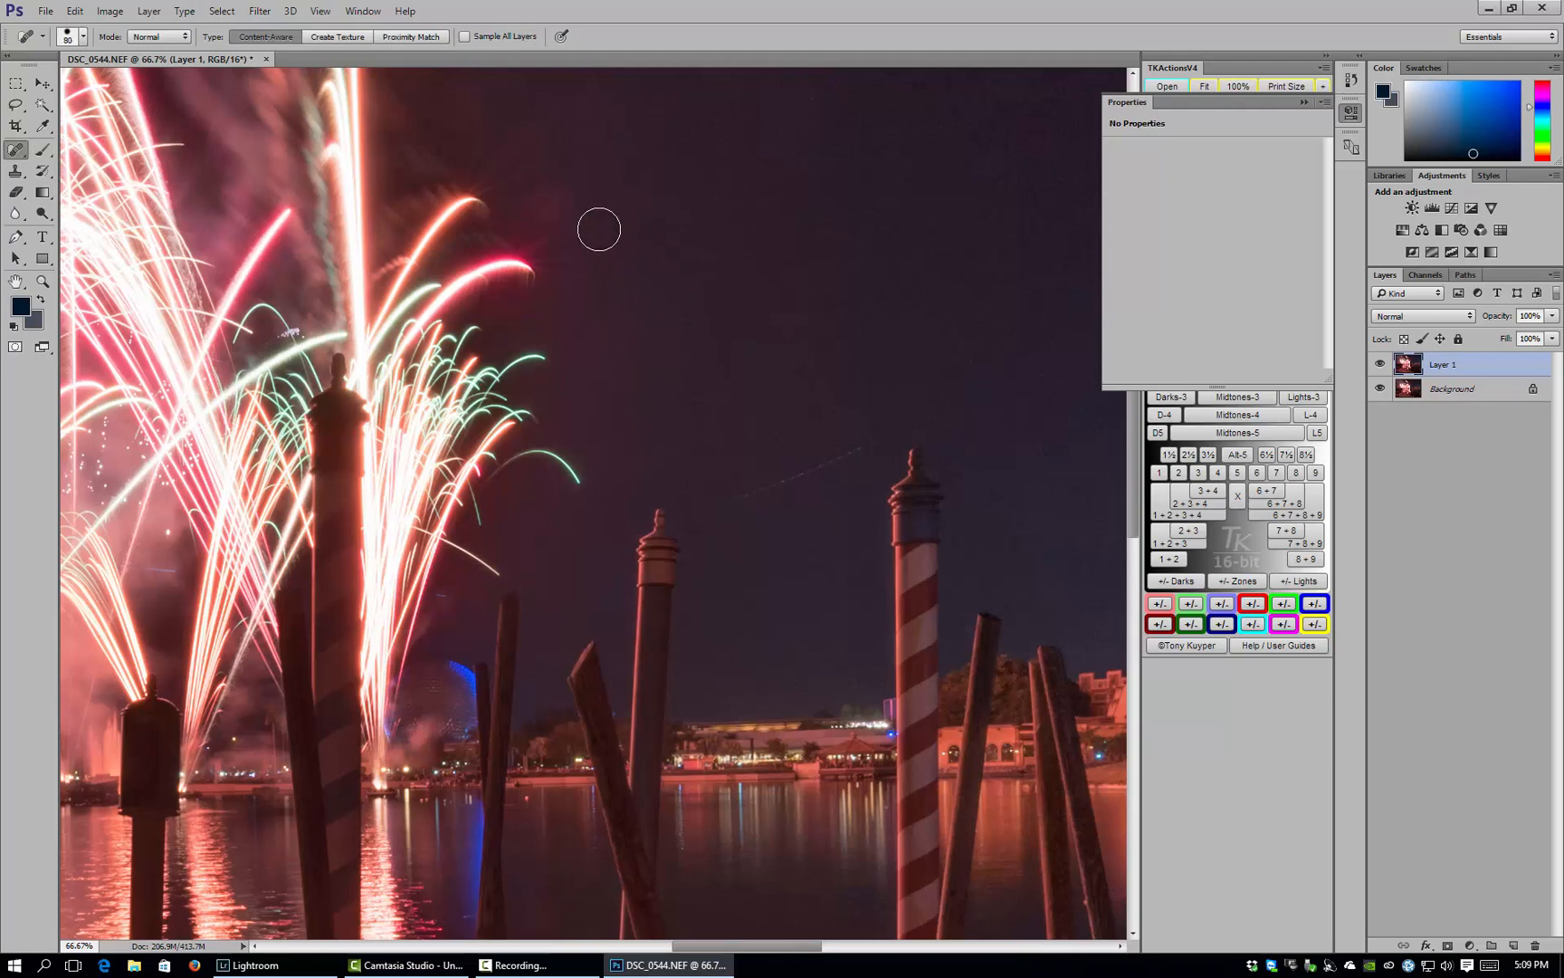
{"action": "left_click", "coordinate": [548, 201]}
{"action": "key", "text": "bracketright"}
{"action": "key", "text": "bracketright"}
{"action": "scroll", "coordinate": [542, 223], "scroll_direction": "up", "scroll_amount": 3}
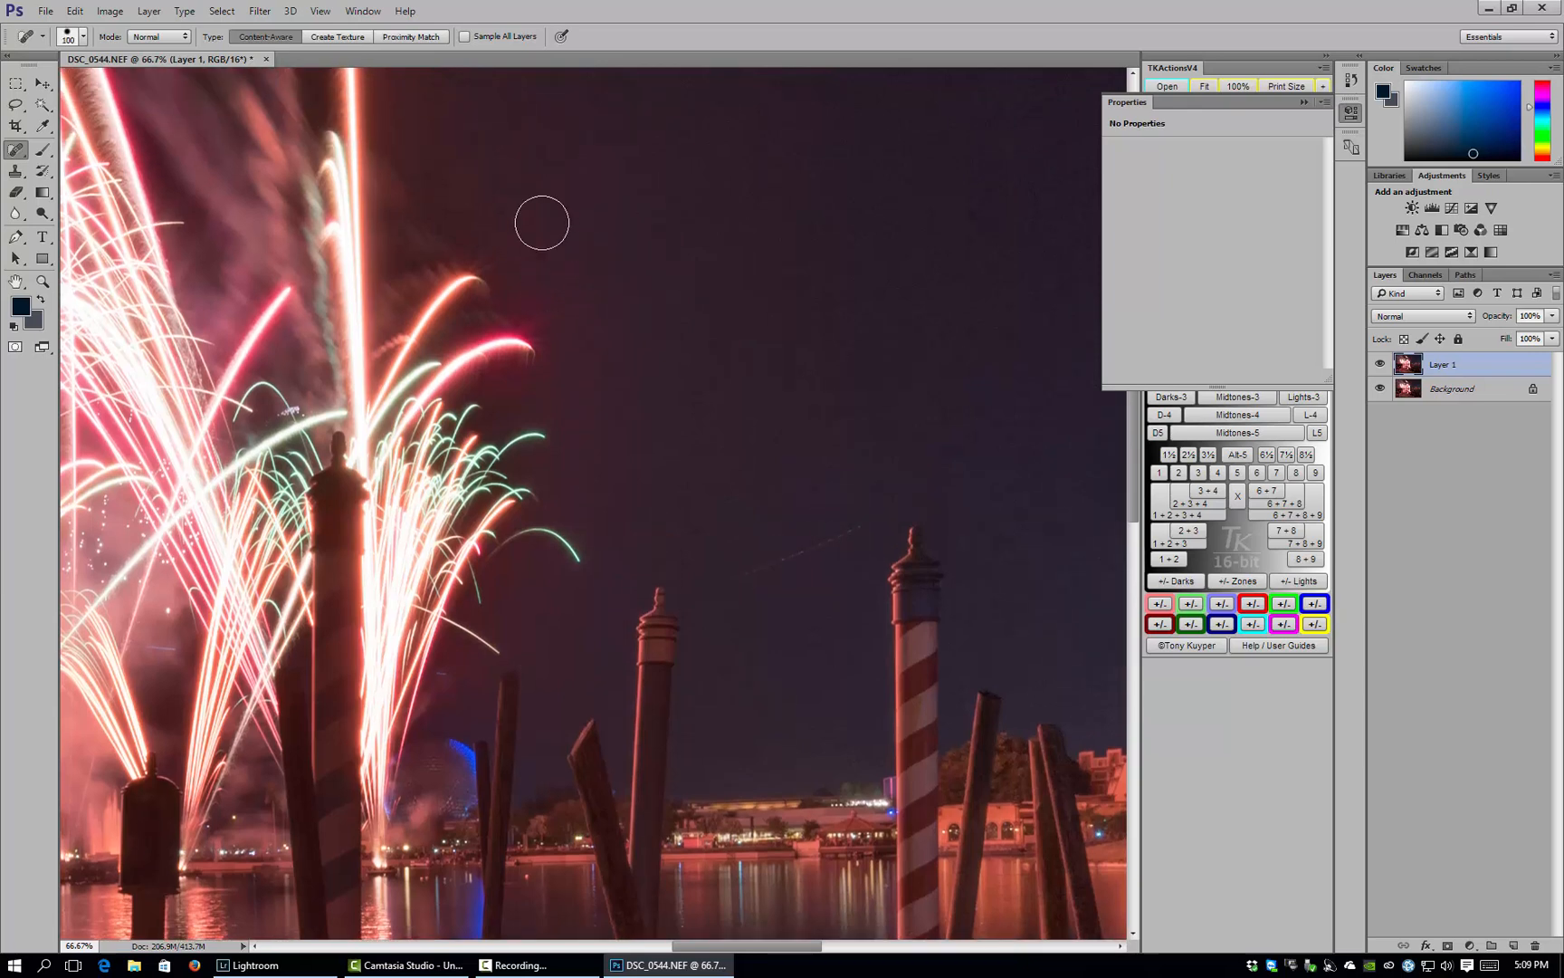
{"action": "key", "text": "bracketleft"}
{"action": "left_click", "coordinate": [465, 191]}
- Heal away the thin dotted light trail in the sky beside the striped pole with a much smaller brush
{"action": "key", "text": "bracketleft"}
{"action": "key", "text": "bracketleft"}
{"action": "key", "text": "bracketleft"}
{"action": "key", "text": "bracketleft"}
{"action": "key", "text": "bracketleft"}
{"action": "key", "text": "bracketleft"}
{"action": "key", "text": "bracketleft"}
{"action": "key", "text": "bracketleft"}
{"action": "key", "text": "bracketleft"}
{"action": "left_click_drag", "start_coordinate": [725, 579], "coordinate": [766, 571]}
{"action": "left_click_drag", "start_coordinate": [726, 576], "coordinate": [867, 523]}
- Load the Lights-3 luminosity selection to select the brightest parts of the fireworks and reflections
{"action": "left_click", "coordinate": [42, 285]}
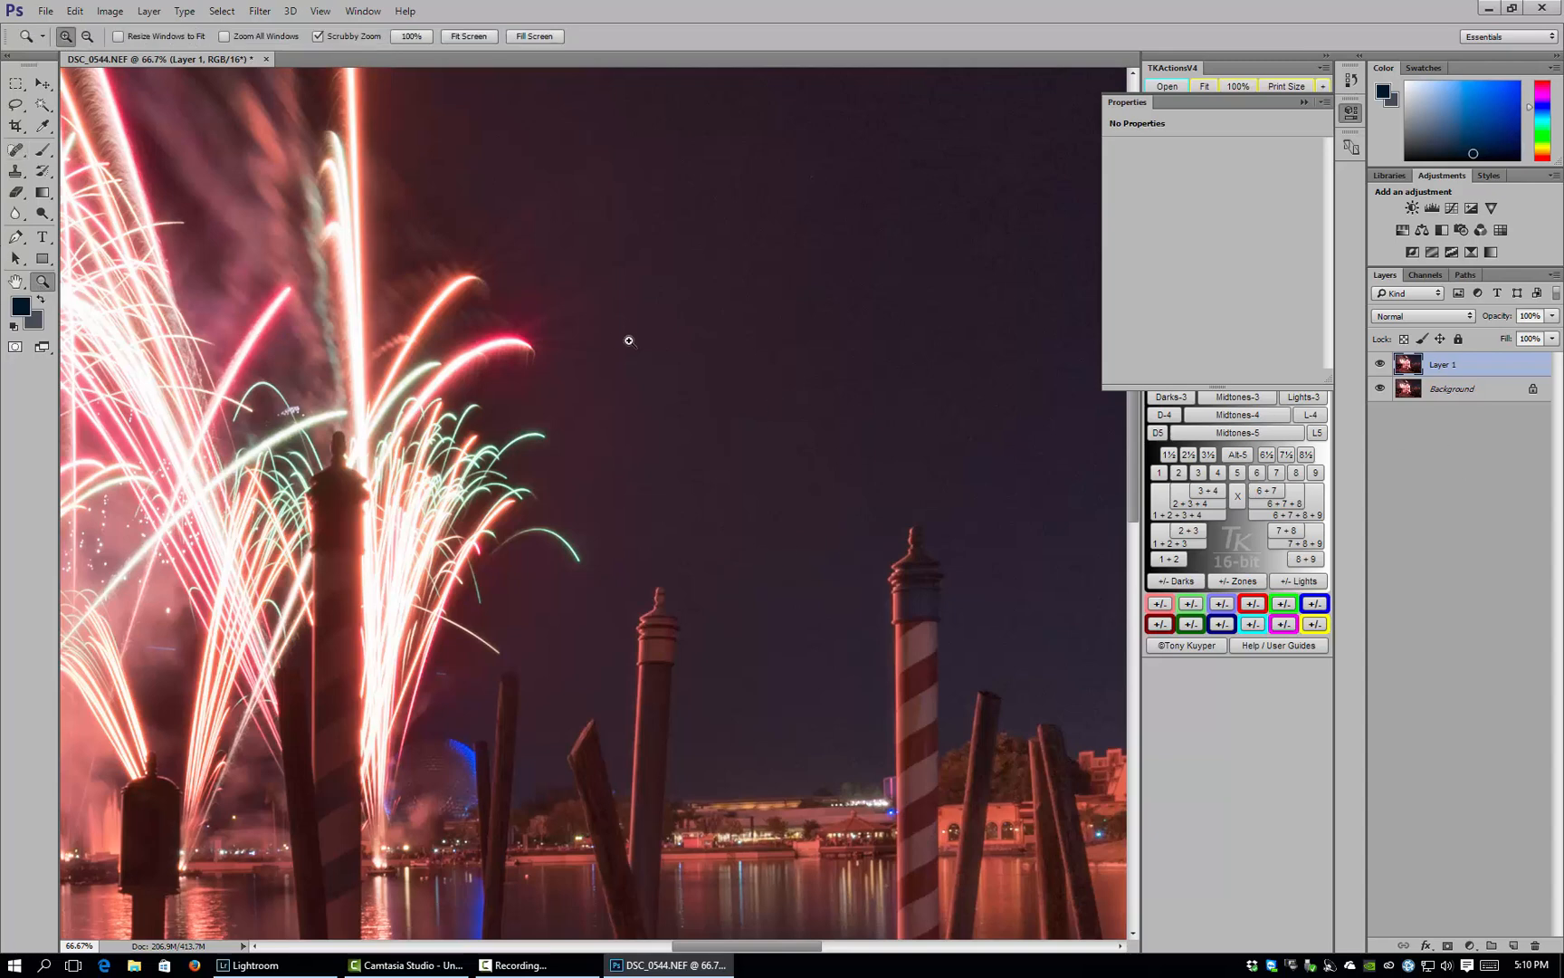
{"action": "right_click", "coordinate": [629, 340]}
{"action": "left_click", "coordinate": [650, 353]}
{"action": "right_click", "coordinate": [547, 416]}
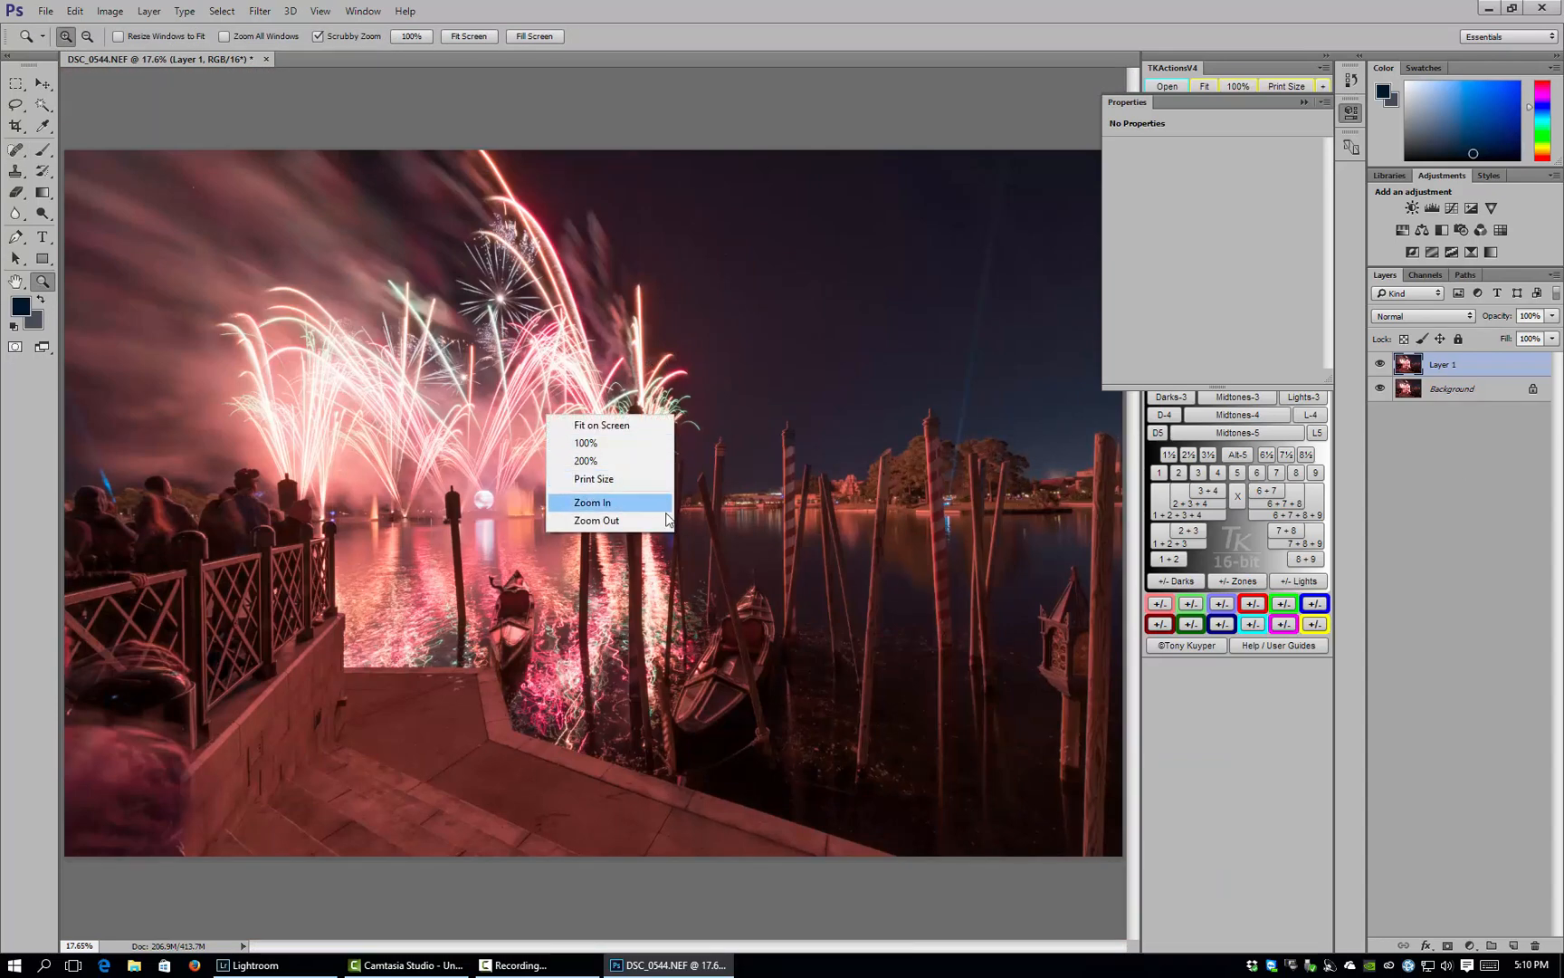
{"action": "left_click", "coordinate": [666, 520]}
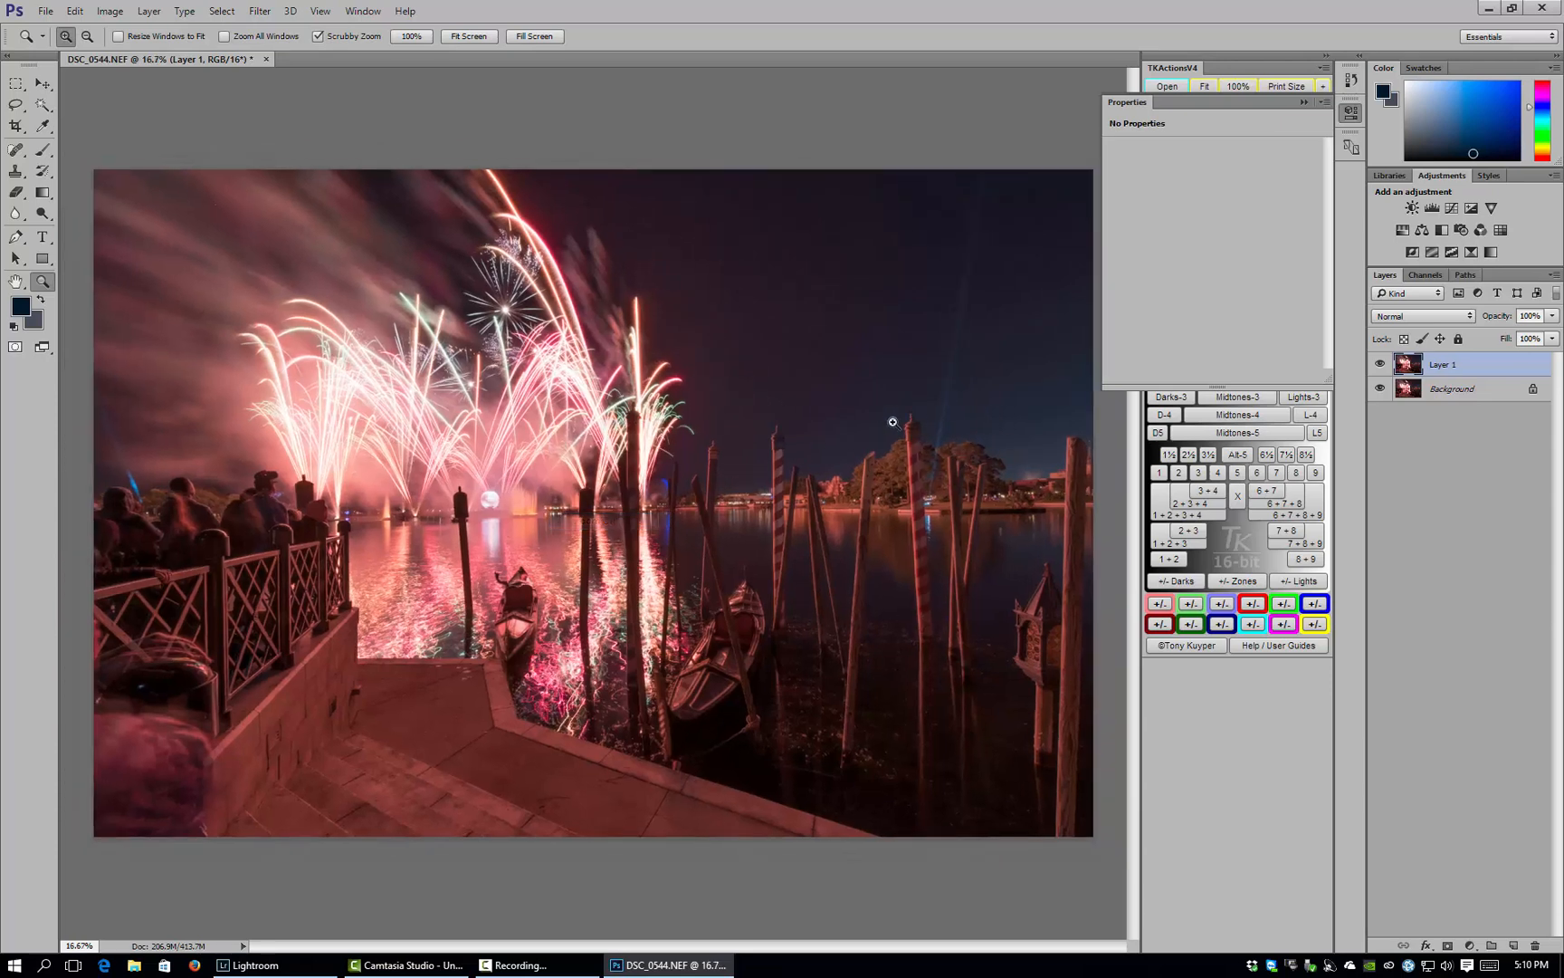
{"action": "left_click", "coordinate": [1304, 102]}
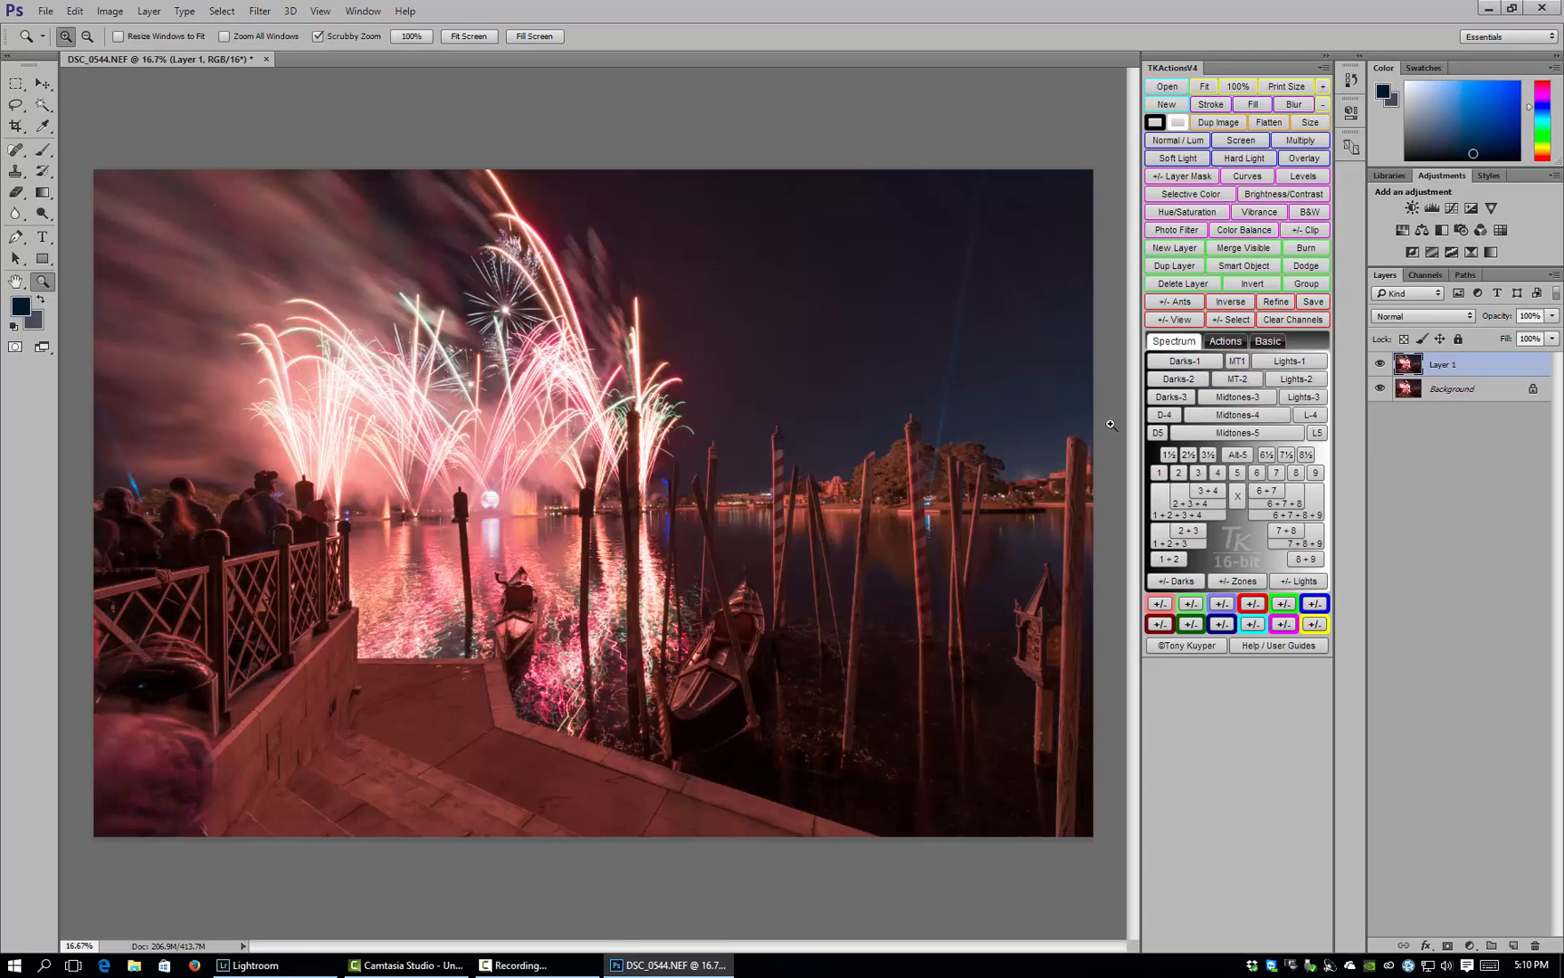
{"action": "left_click", "coordinate": [1304, 398]}
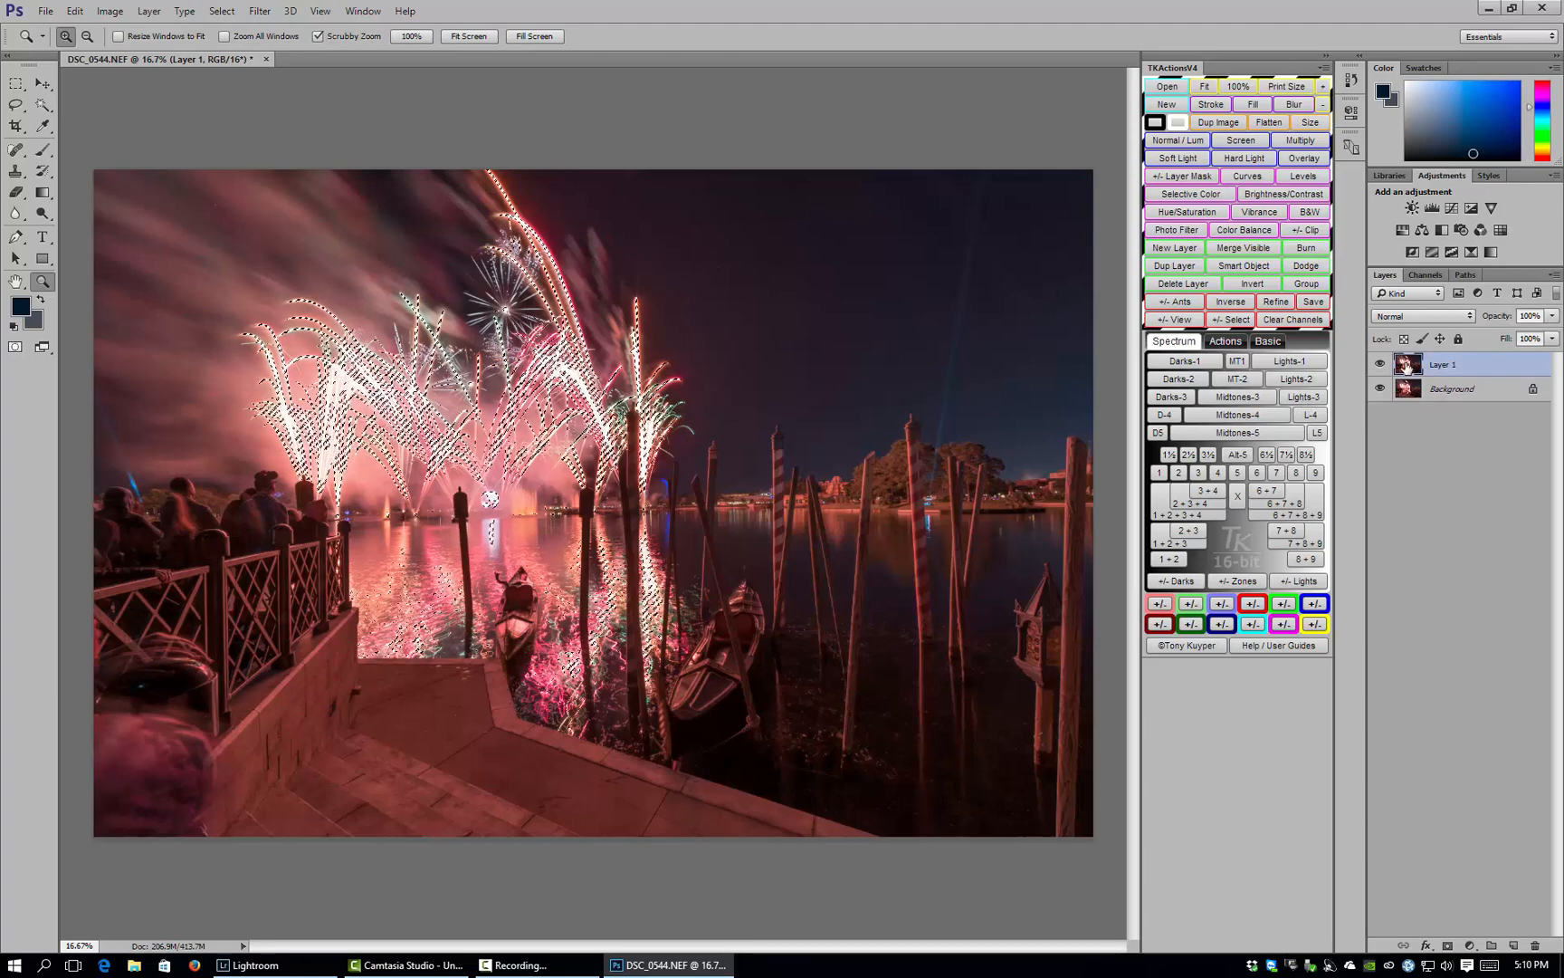
- Add a Curves adjustment layer masked by the highlight selection, inspect its mask and show its curve settings
{"action": "left_click", "coordinate": [1454, 205]}
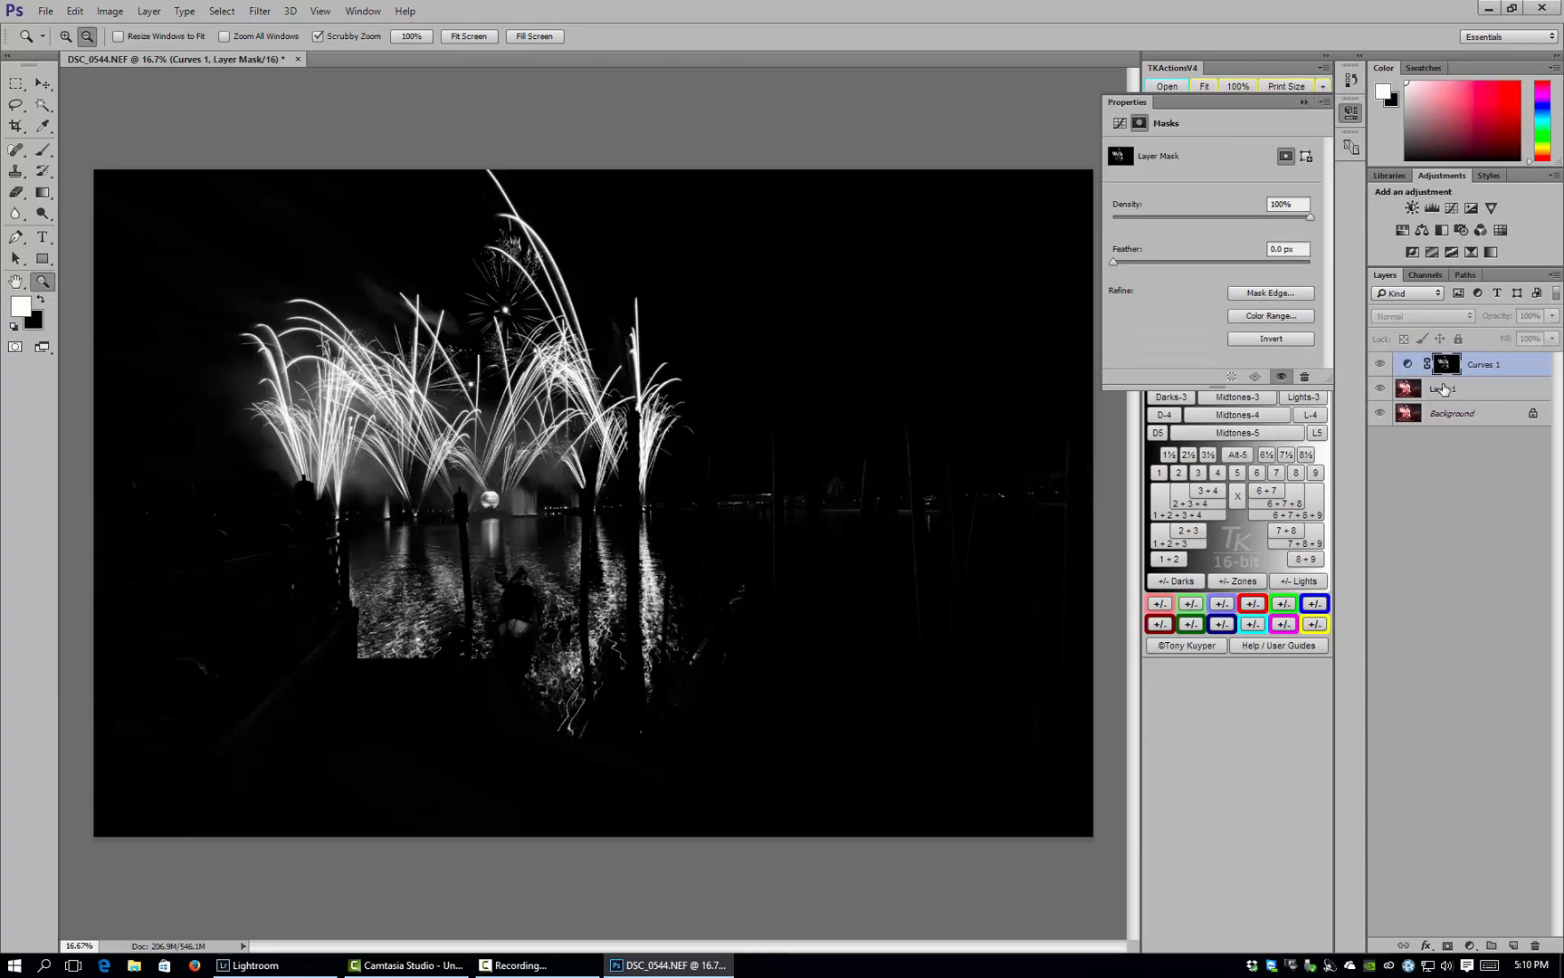
{"action": "left_click", "coordinate": [1446, 363], "text": "alt"}
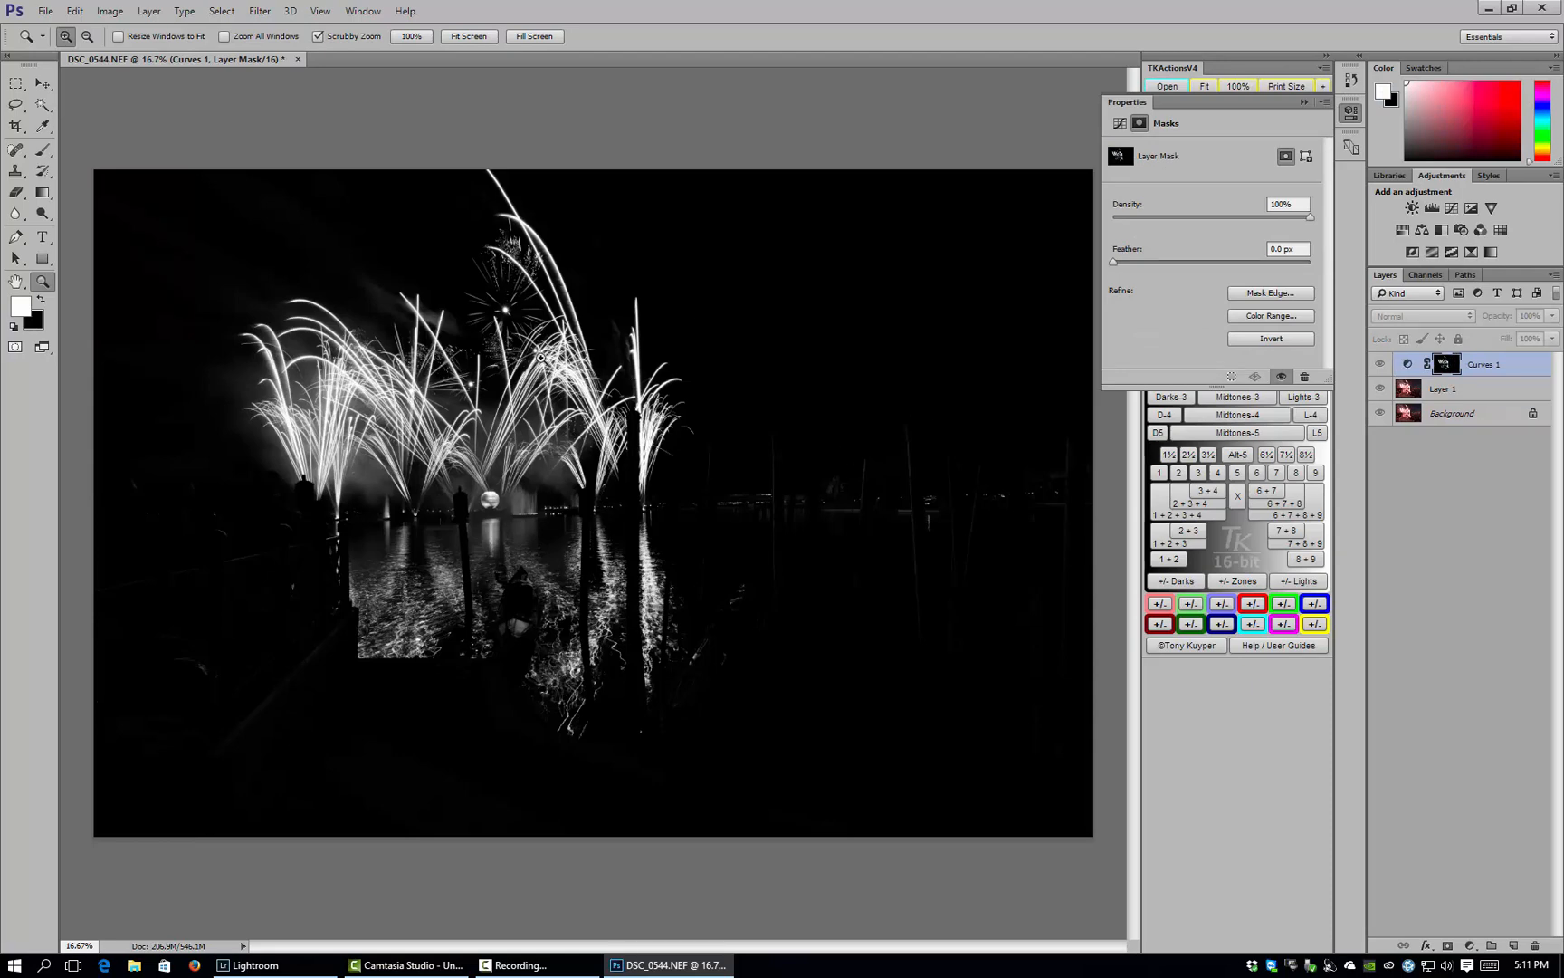
{"action": "left_click", "coordinate": [1407, 365]}
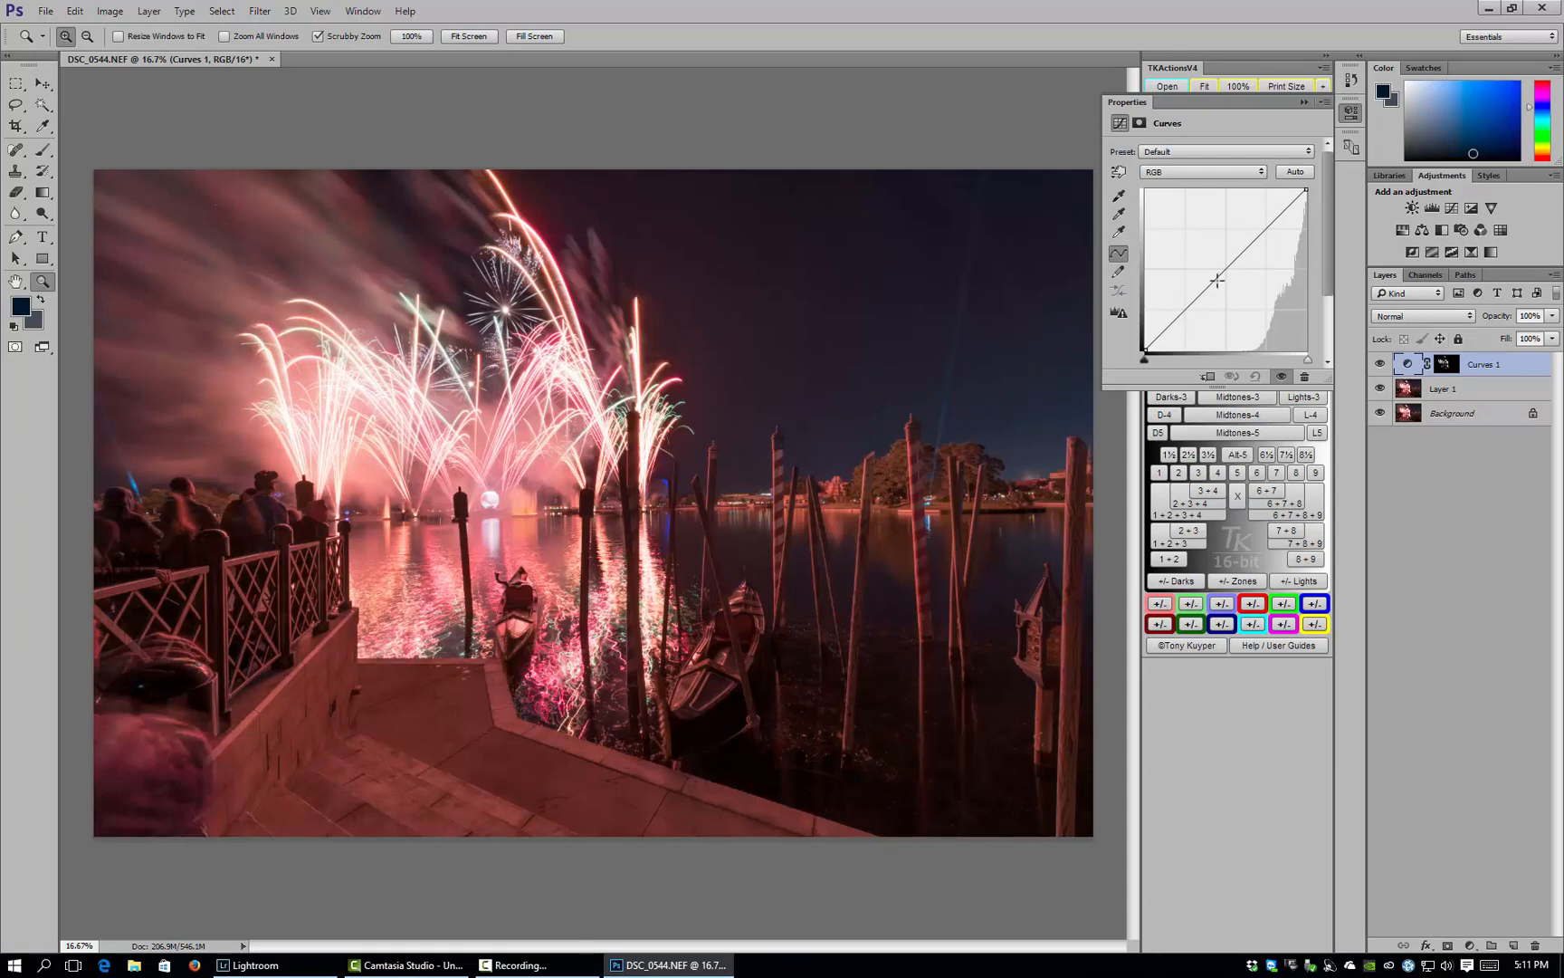
- Pull the highlight-masked curve's midpoint down to darken the bright fireworks, and compare the image with and without that layer
{"action": "left_click_drag", "start_coordinate": [1218, 281], "coordinate": [1238, 311]}
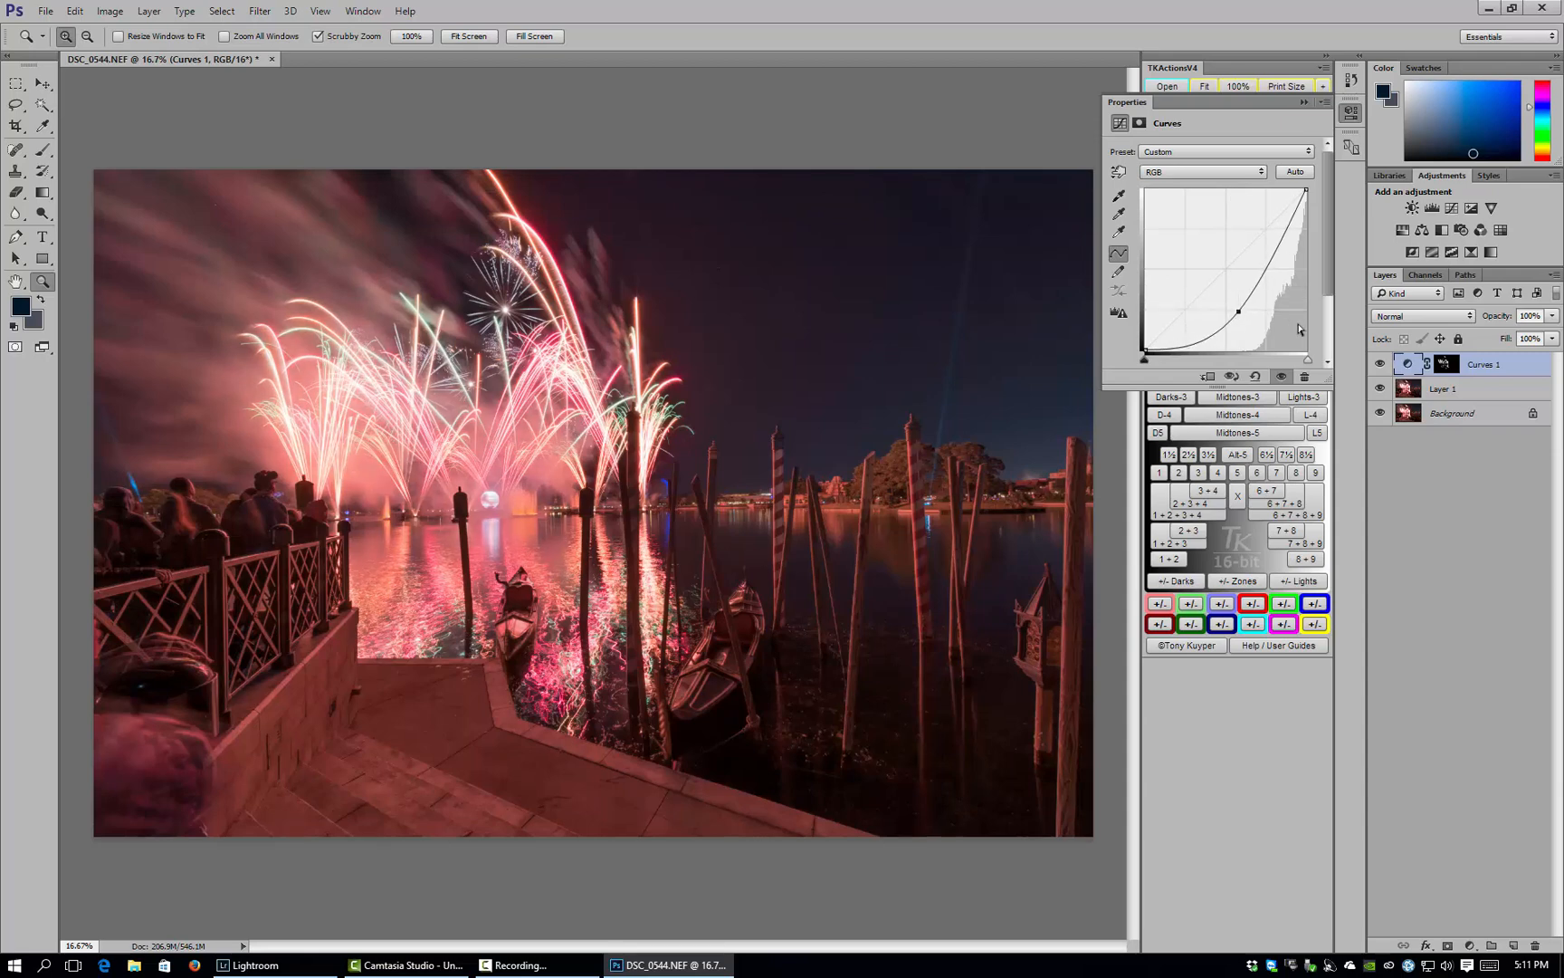
{"action": "left_click", "coordinate": [1378, 365]}
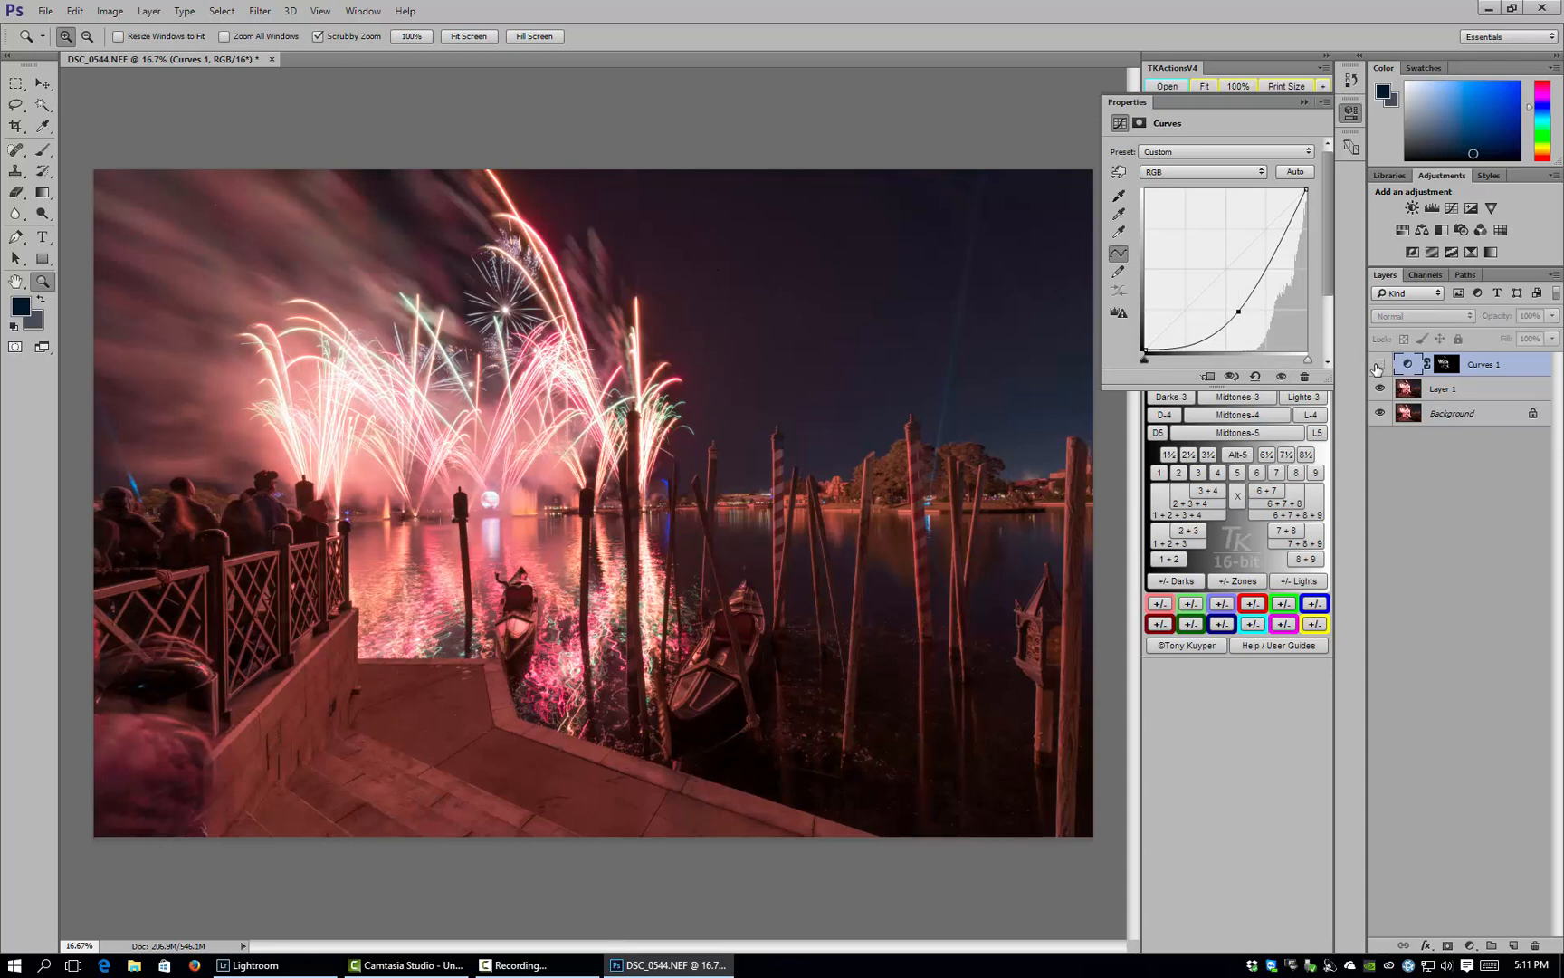
{"action": "left_click", "coordinate": [1379, 365]}
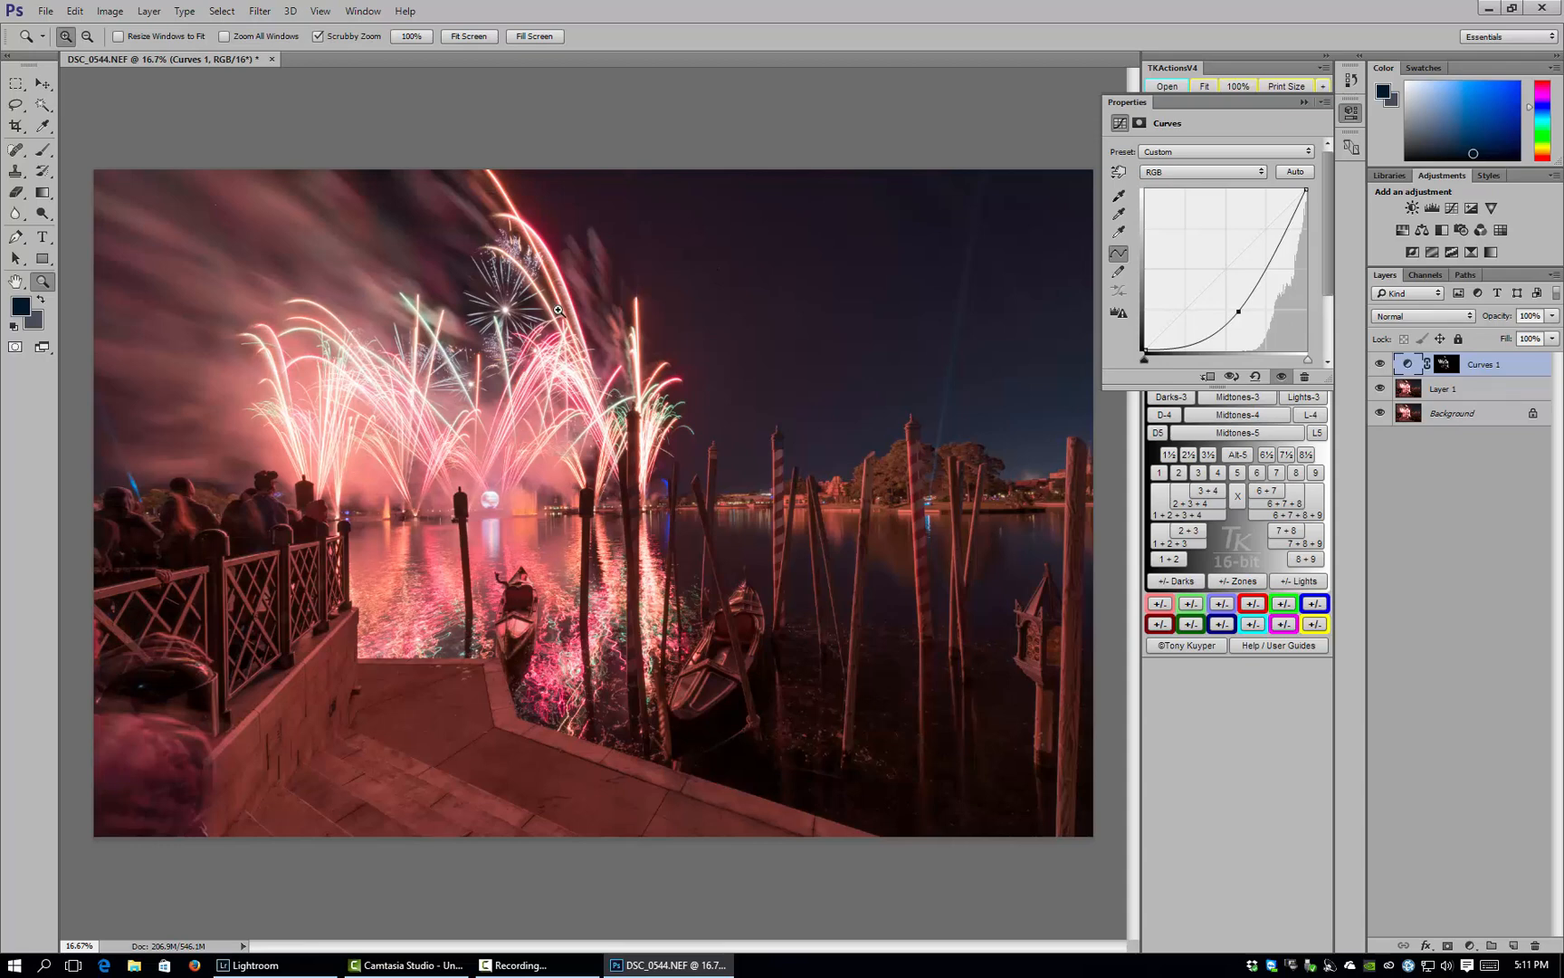
{"action": "left_click", "coordinate": [1320, 105]}
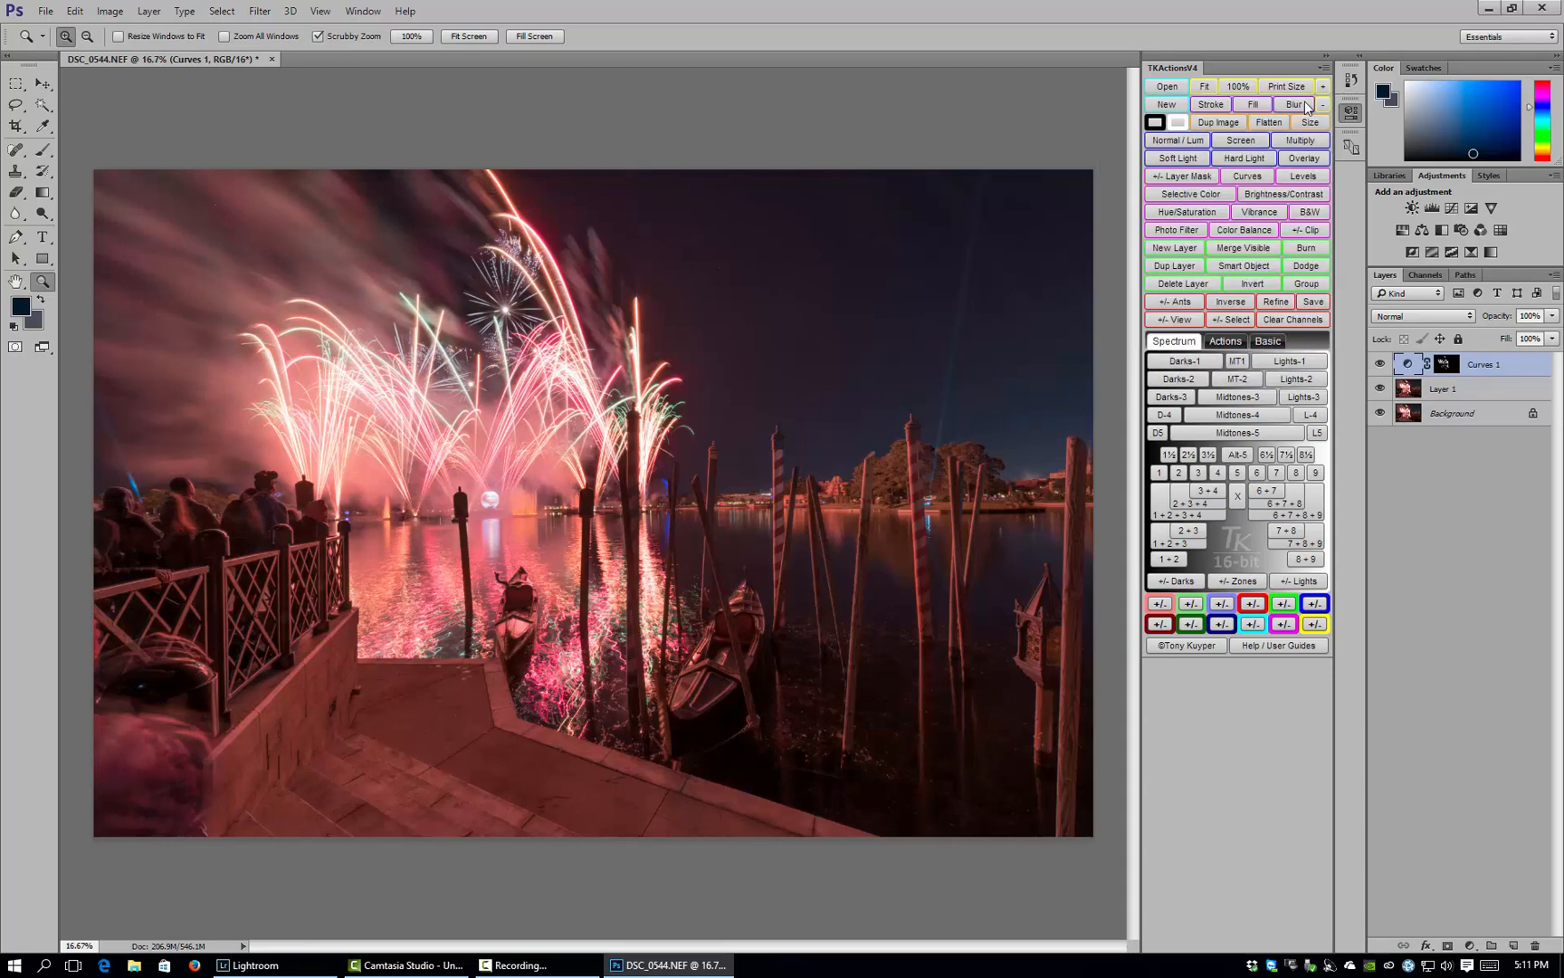
- Add a Curves layer masked by the MT-2 midtone selection, darken its lower tones slightly while anchoring the middle, and compare the effect
{"action": "left_click", "coordinate": [1249, 383]}
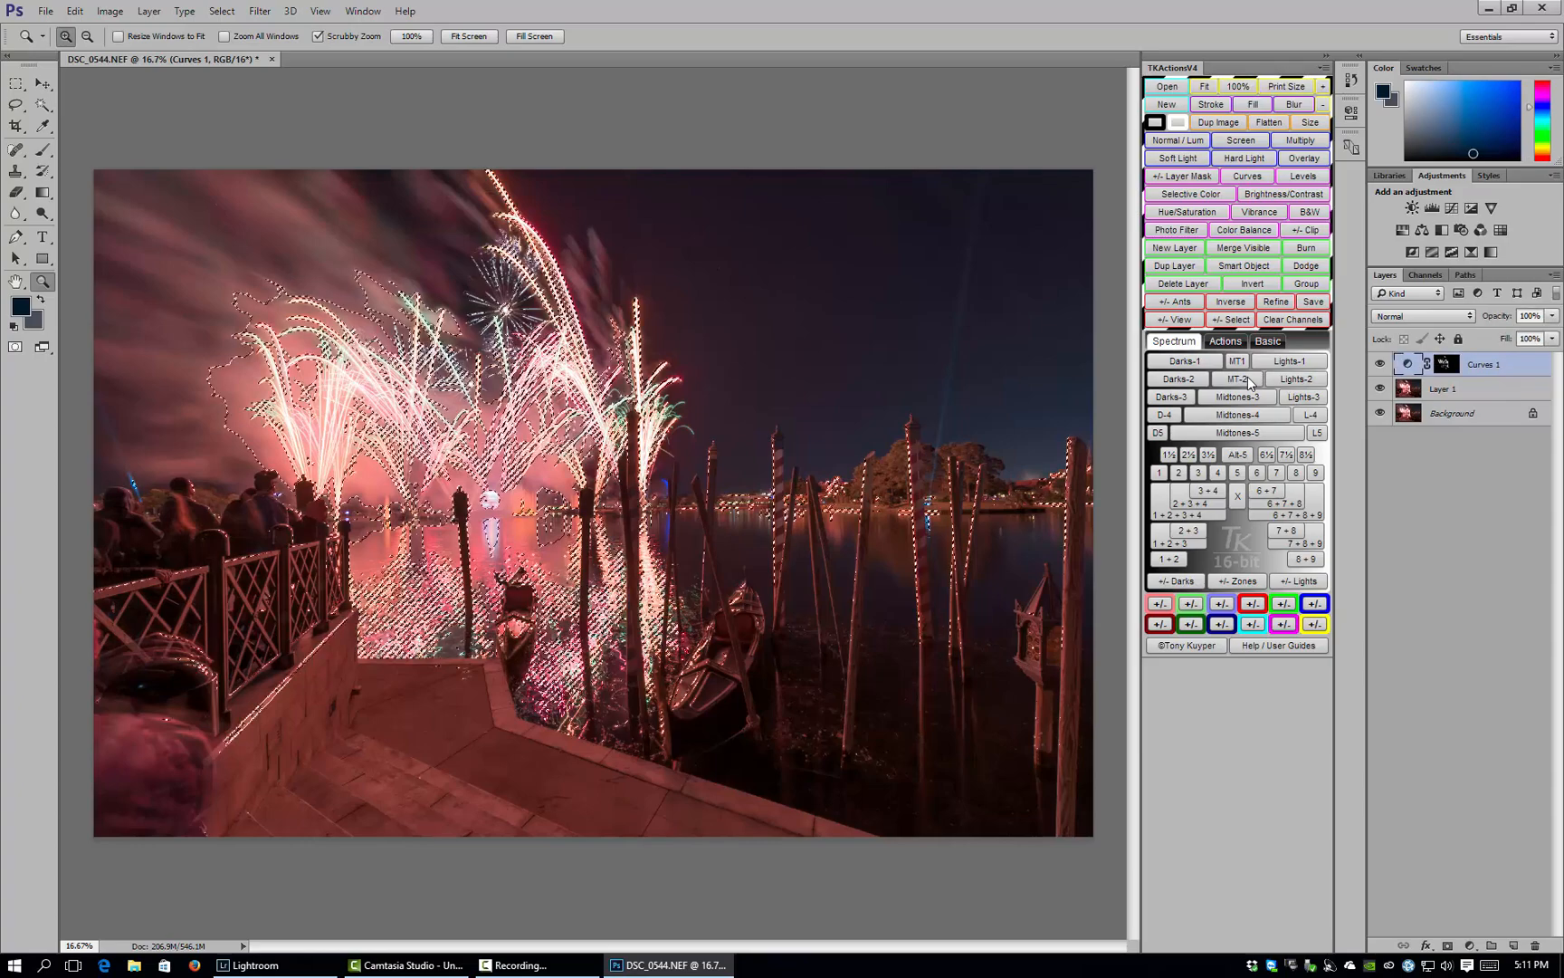
{"action": "left_click", "coordinate": [1450, 209]}
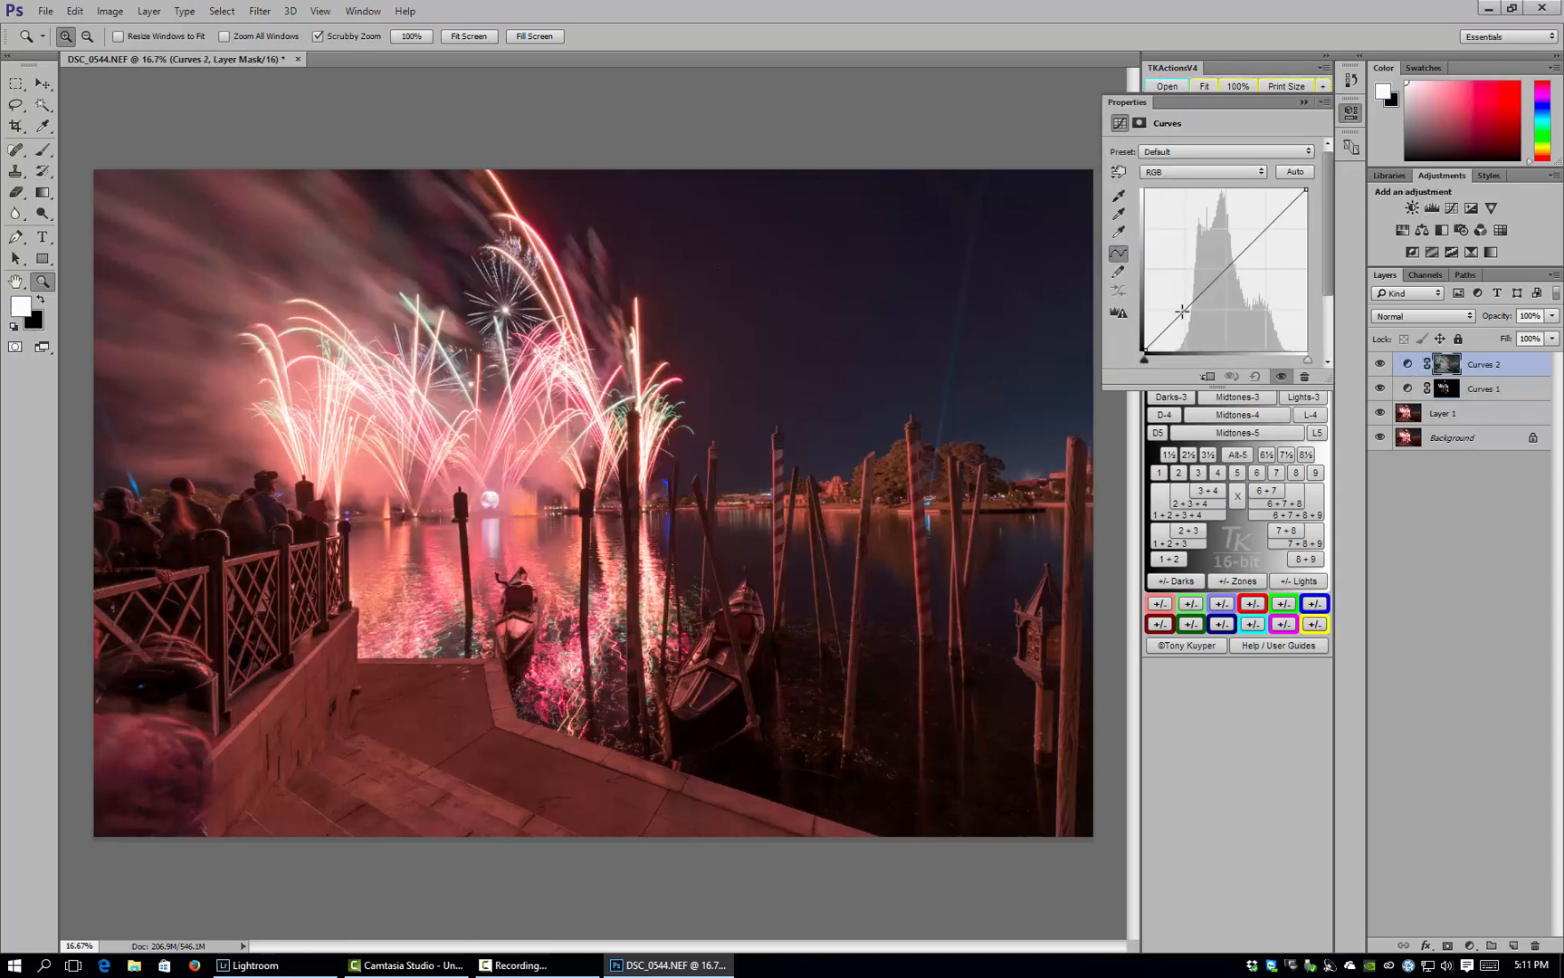
{"action": "left_click_drag", "start_coordinate": [1182, 311], "coordinate": [1232, 263]}
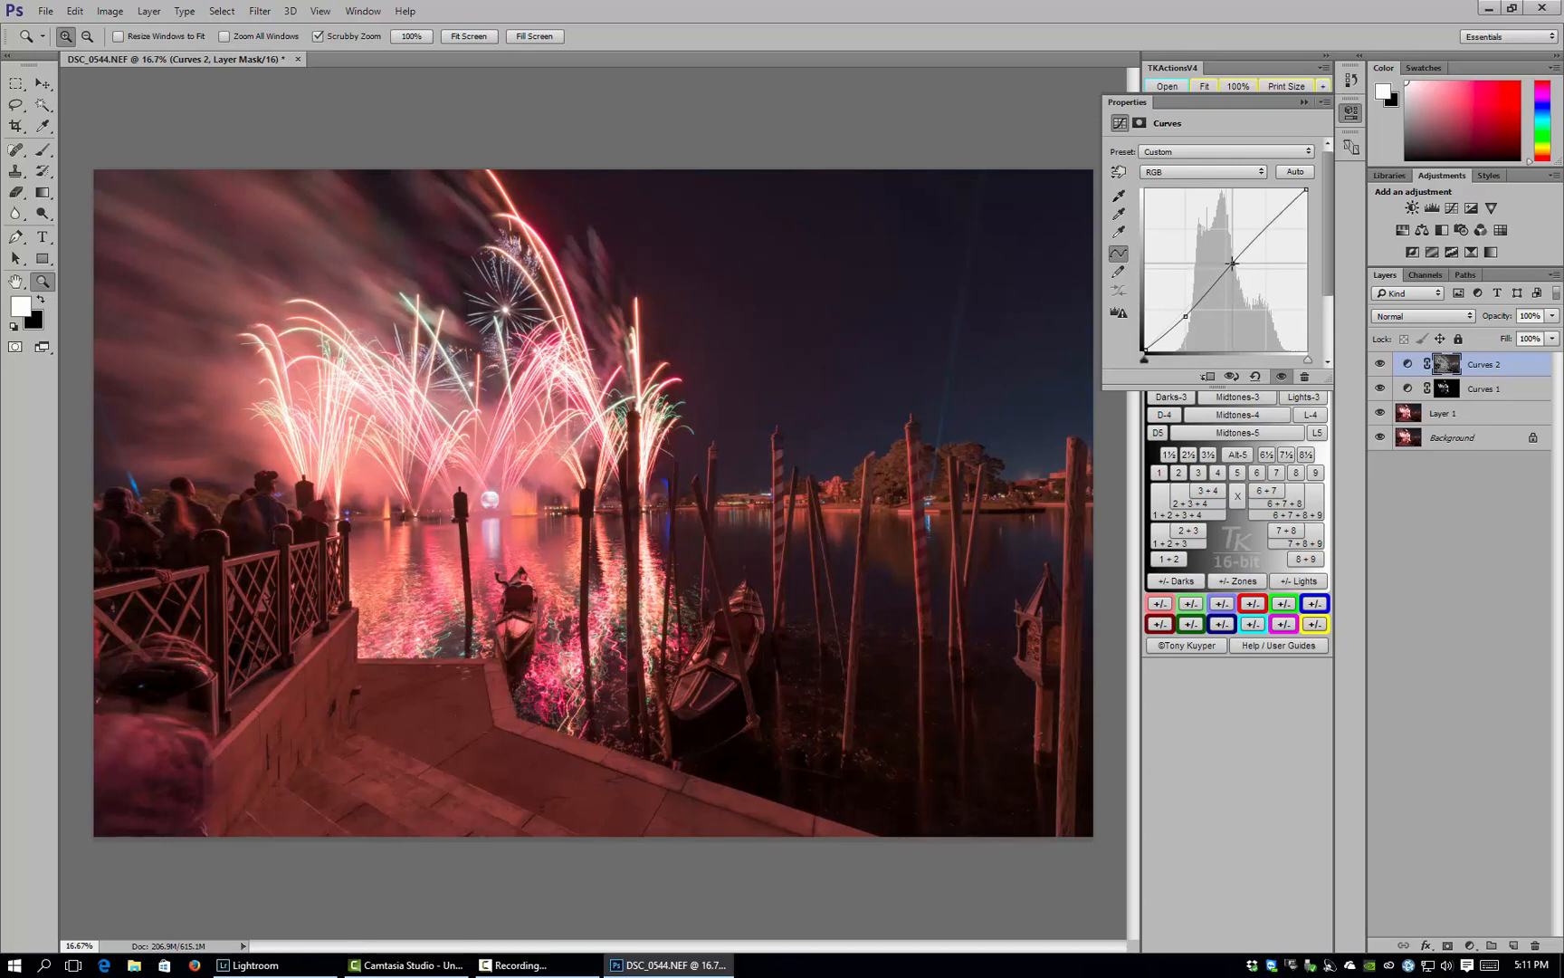
{"action": "left_click_drag", "start_coordinate": [1231, 263], "coordinate": [1233, 263]}
{"action": "left_click", "coordinate": [1380, 364]}
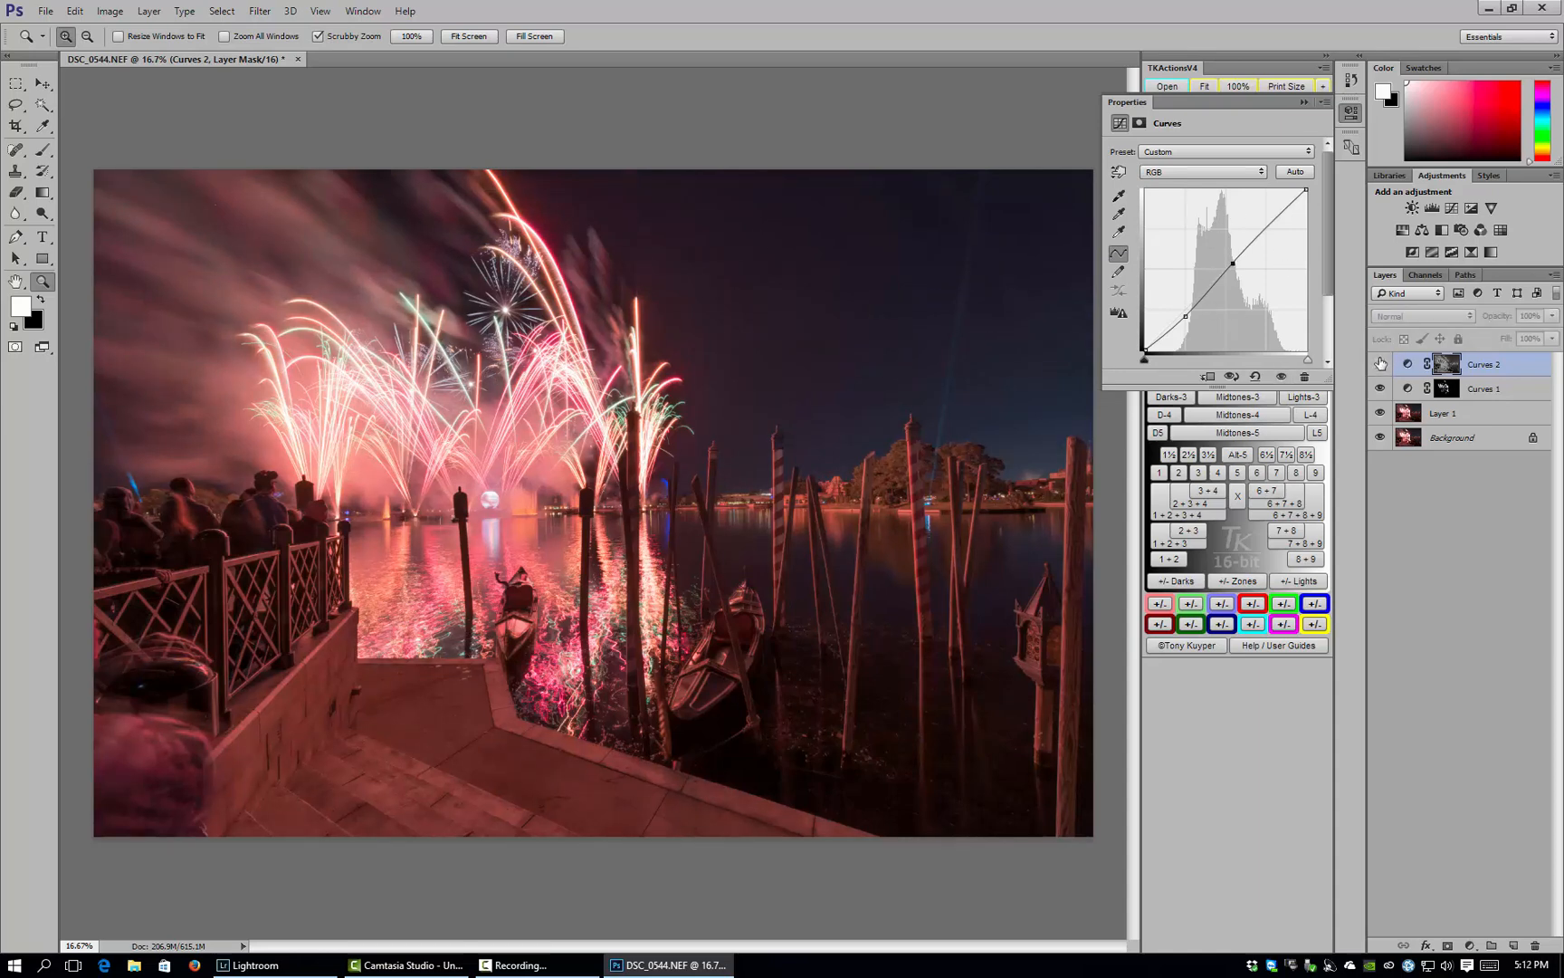
{"action": "left_click", "coordinate": [1380, 364]}
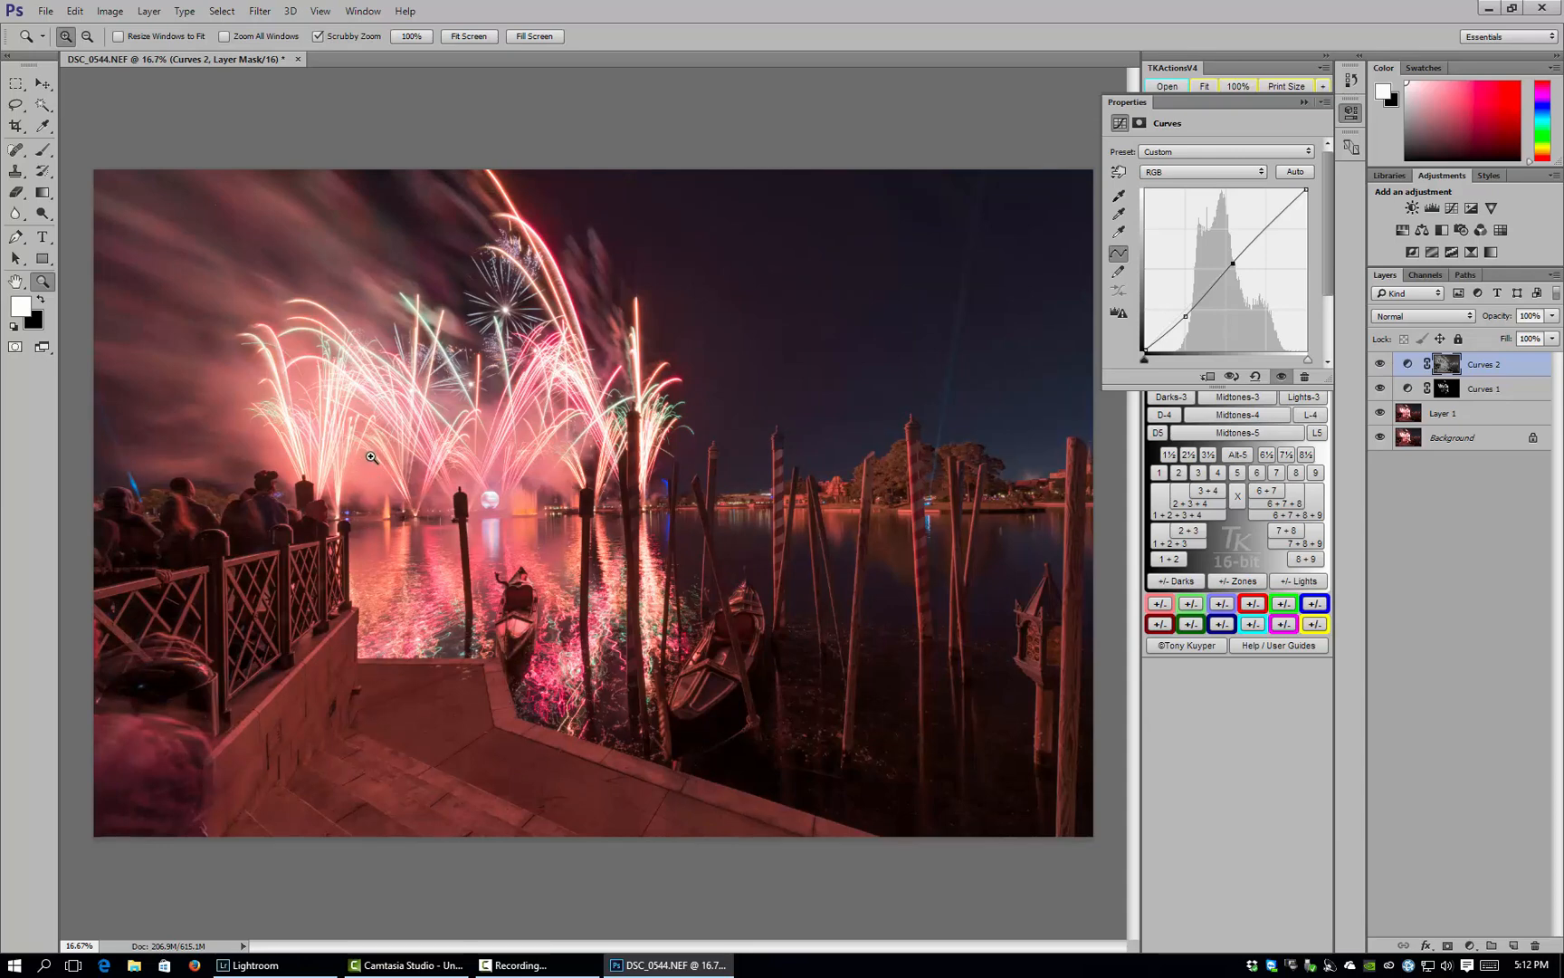
- Add a Color Balance adjustment layer and shift its midtones to -14 toward cyan and +5 toward blue
{"action": "left_click", "coordinate": [1423, 230]}
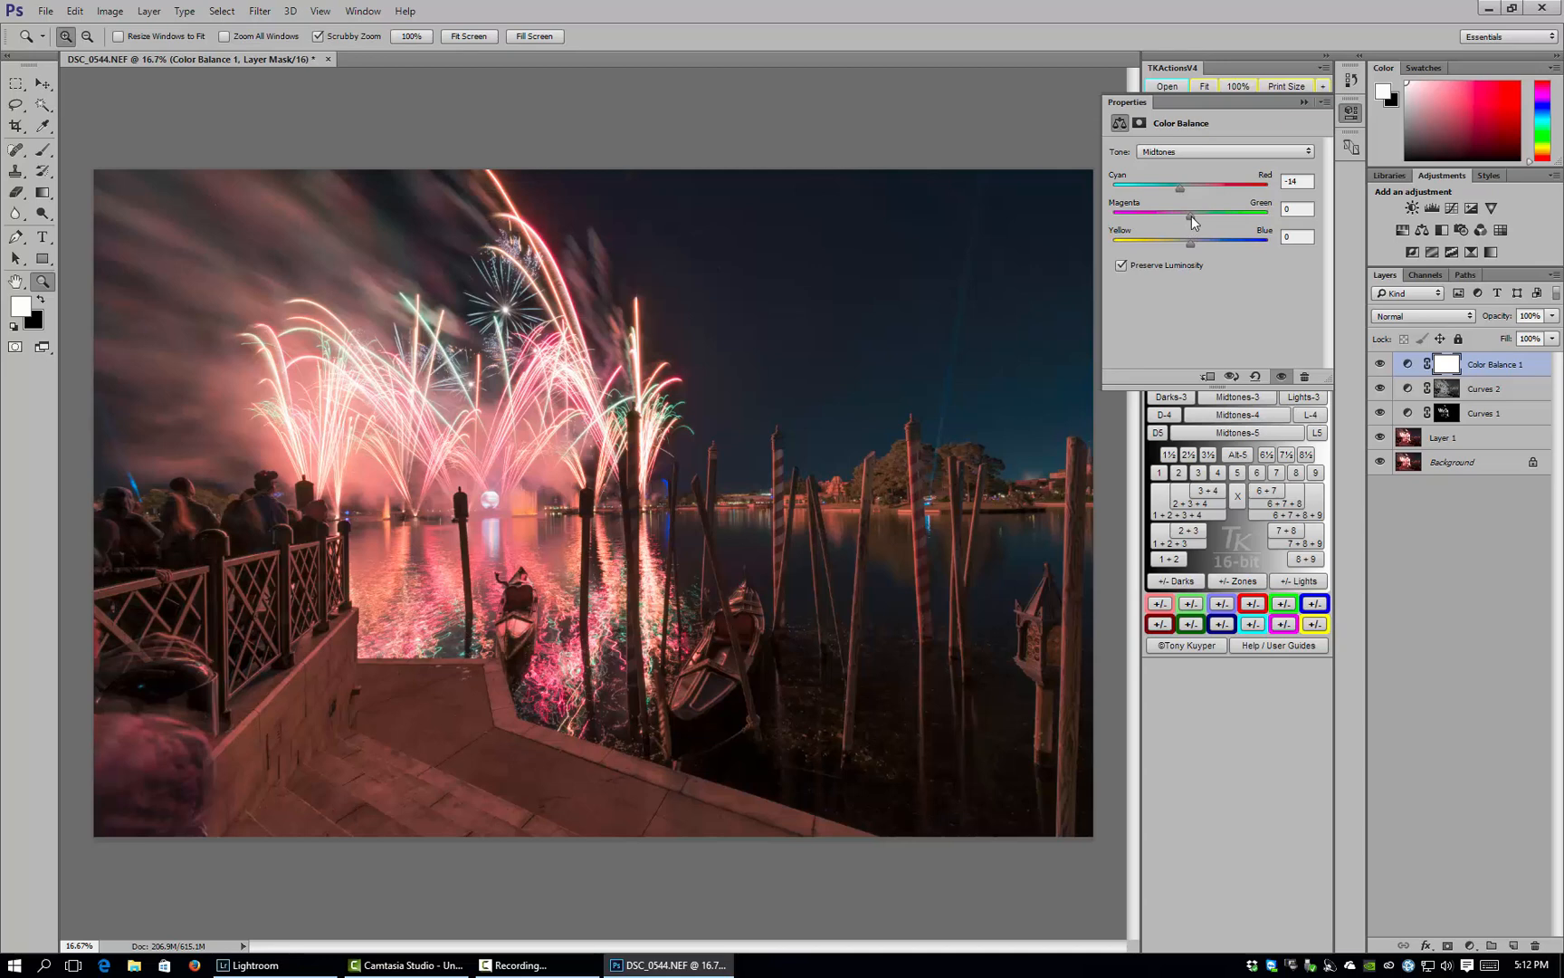
{"action": "left_click_drag", "start_coordinate": [1190, 216], "coordinate": [1195, 215]}
{"action": "left_click_drag", "start_coordinate": [1296, 208], "coordinate": [1276, 205]}
{"action": "left_click_drag", "start_coordinate": [1191, 241], "coordinate": [1194, 241]}
- Shift the Color Balance shadows very slightly toward cyan
{"action": "left_click", "coordinate": [1174, 155]}
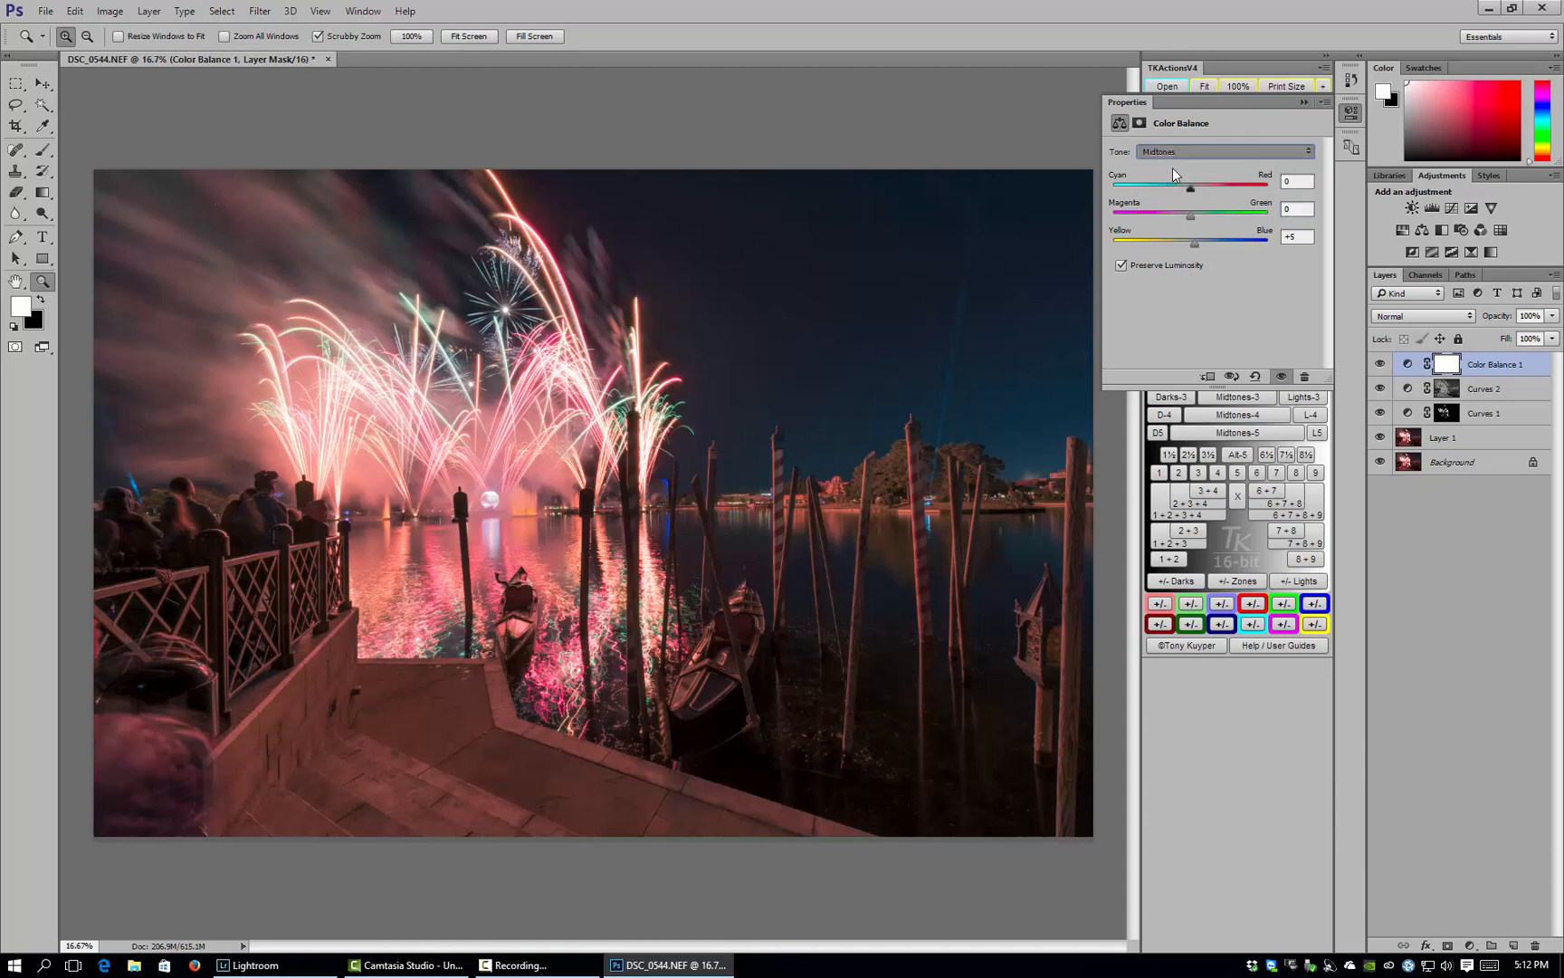
{"action": "left_click", "coordinate": [1172, 166]}
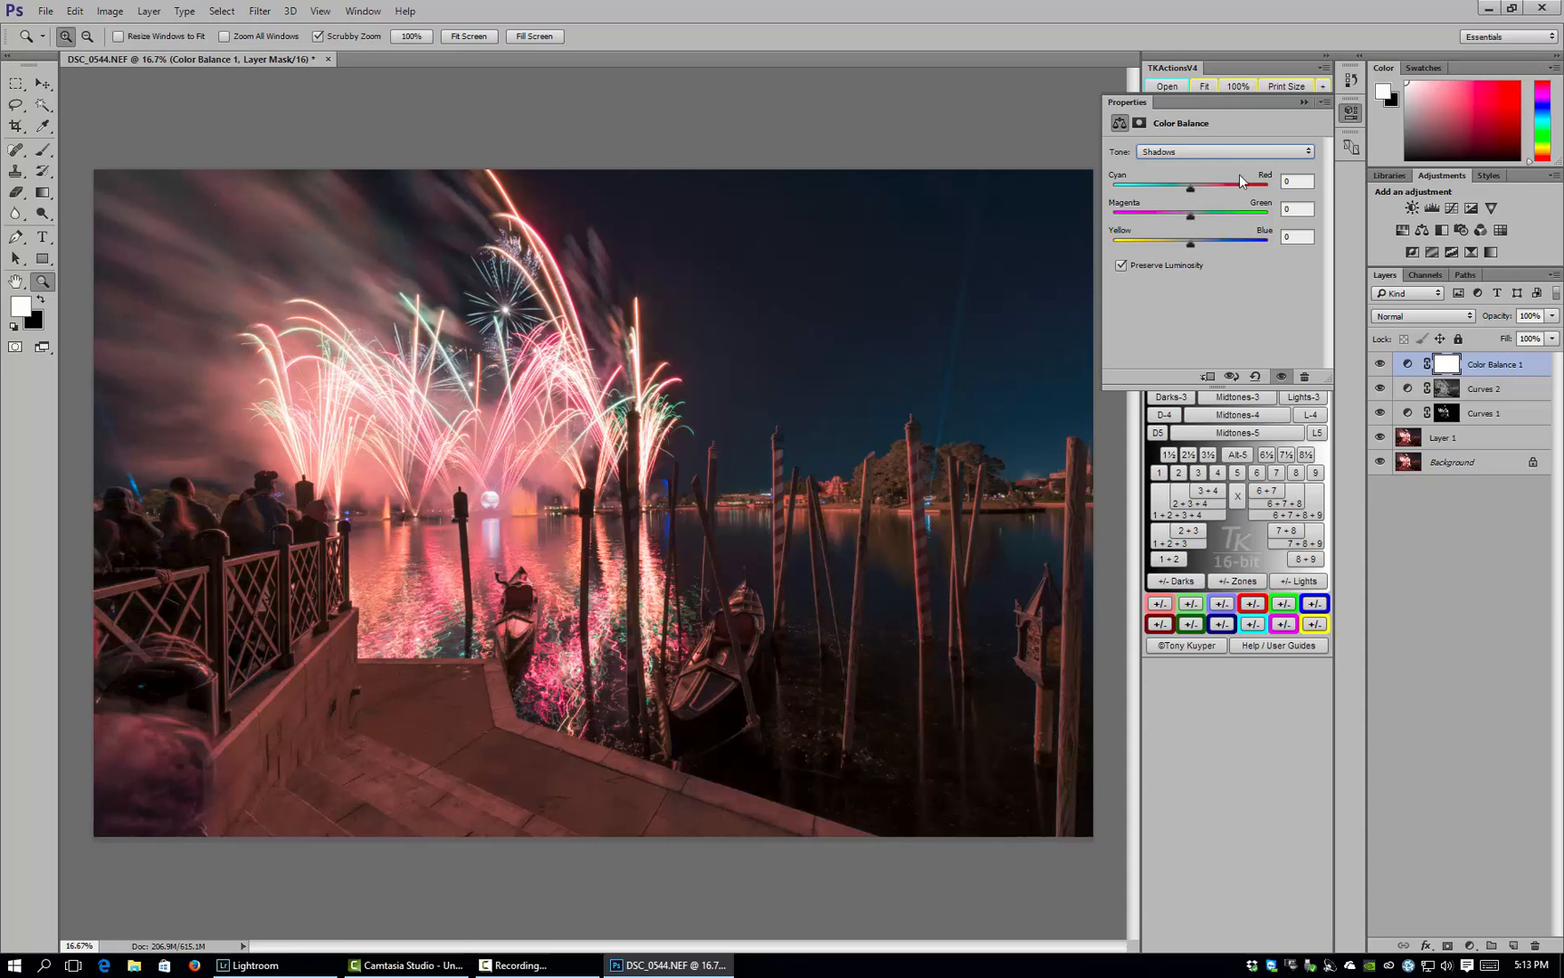
{"action": "left_click_drag", "start_coordinate": [1190, 189], "coordinate": [1189, 195]}
- Set the Color Balance highlights to 13 toward blue and collapse the adjustment settings
{"action": "left_click", "coordinate": [1198, 152]}
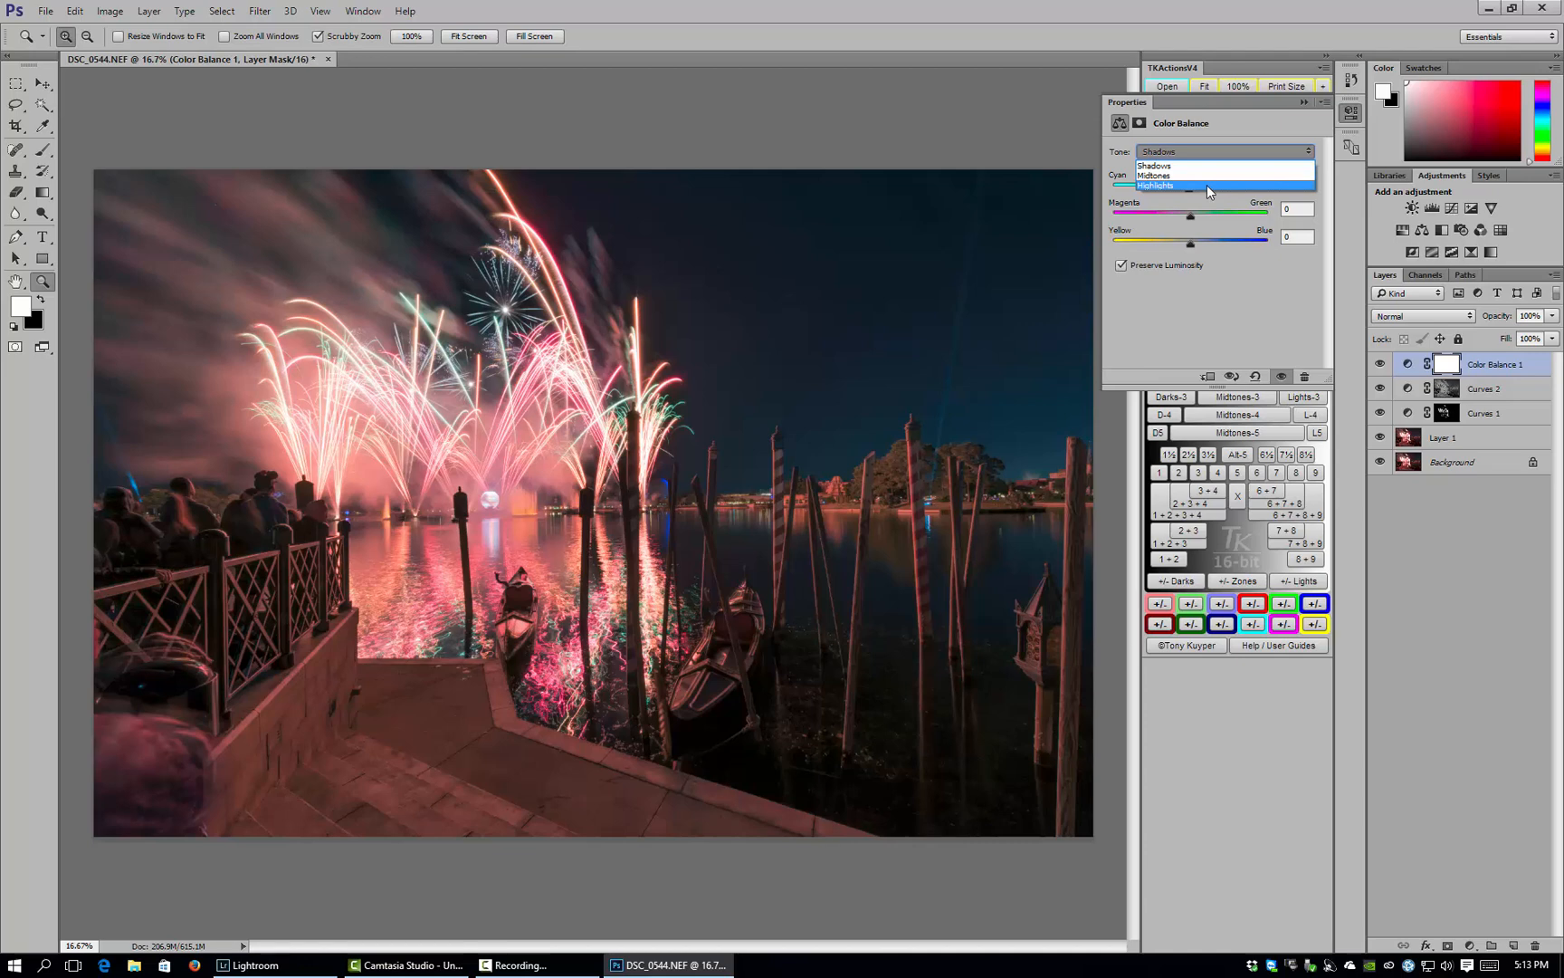
{"action": "left_click", "coordinate": [1206, 185]}
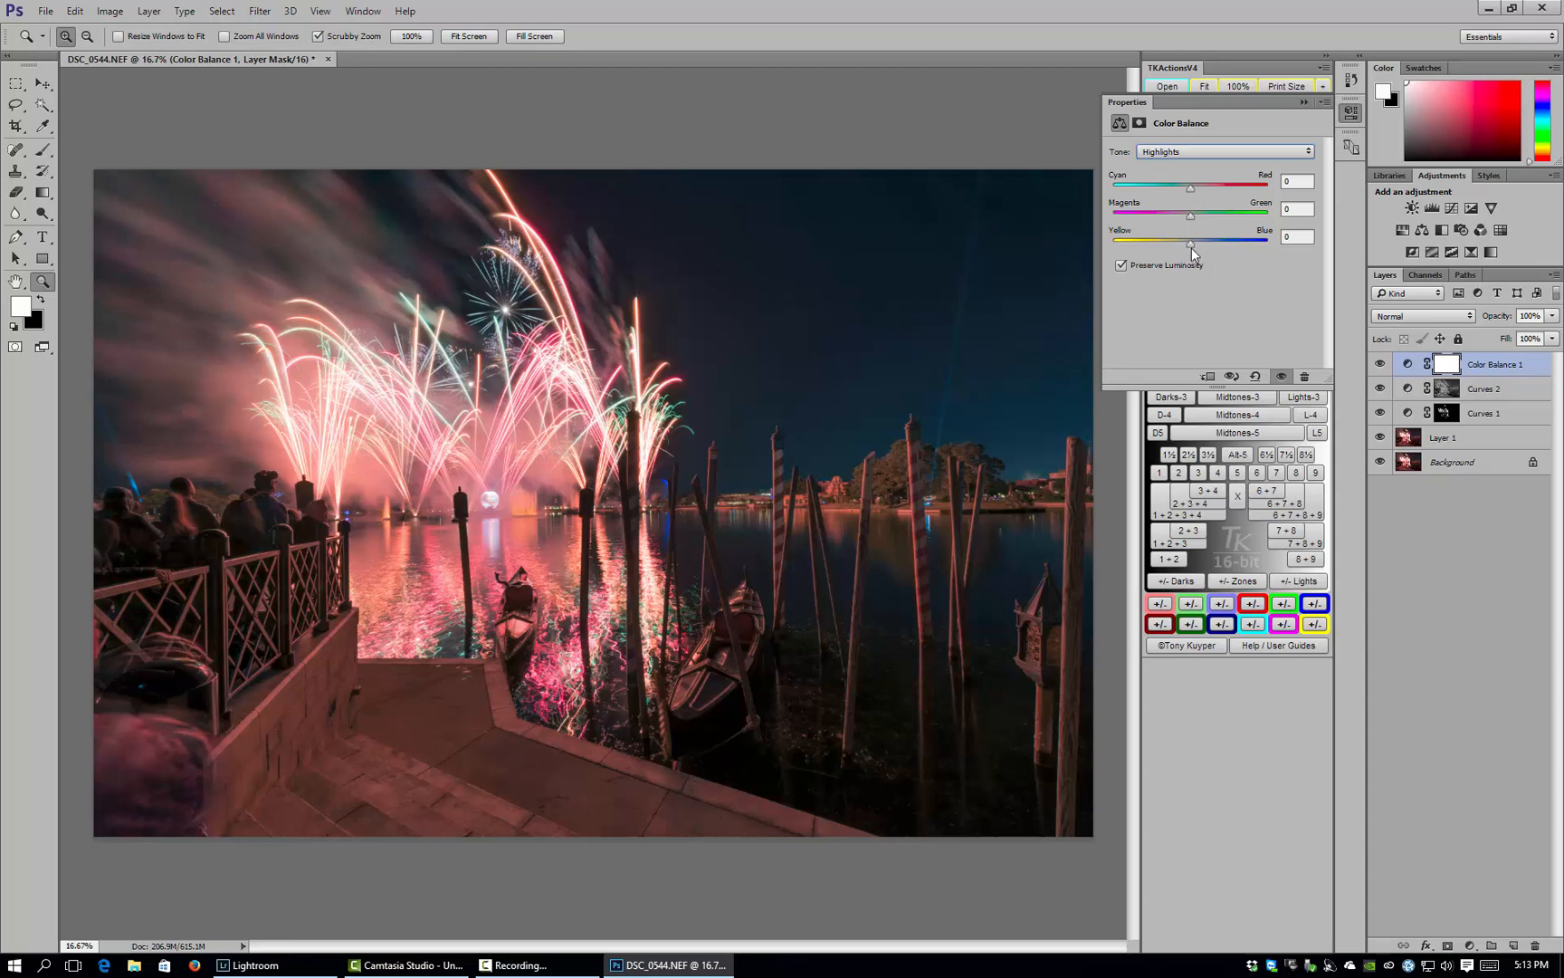
{"action": "left_click_drag", "start_coordinate": [1190, 247], "coordinate": [1201, 245]}
{"action": "left_click_drag", "start_coordinate": [1200, 240], "coordinate": [1208, 246]}
{"action": "type", "text": "13"}
{"action": "left_click", "coordinate": [1351, 112]}
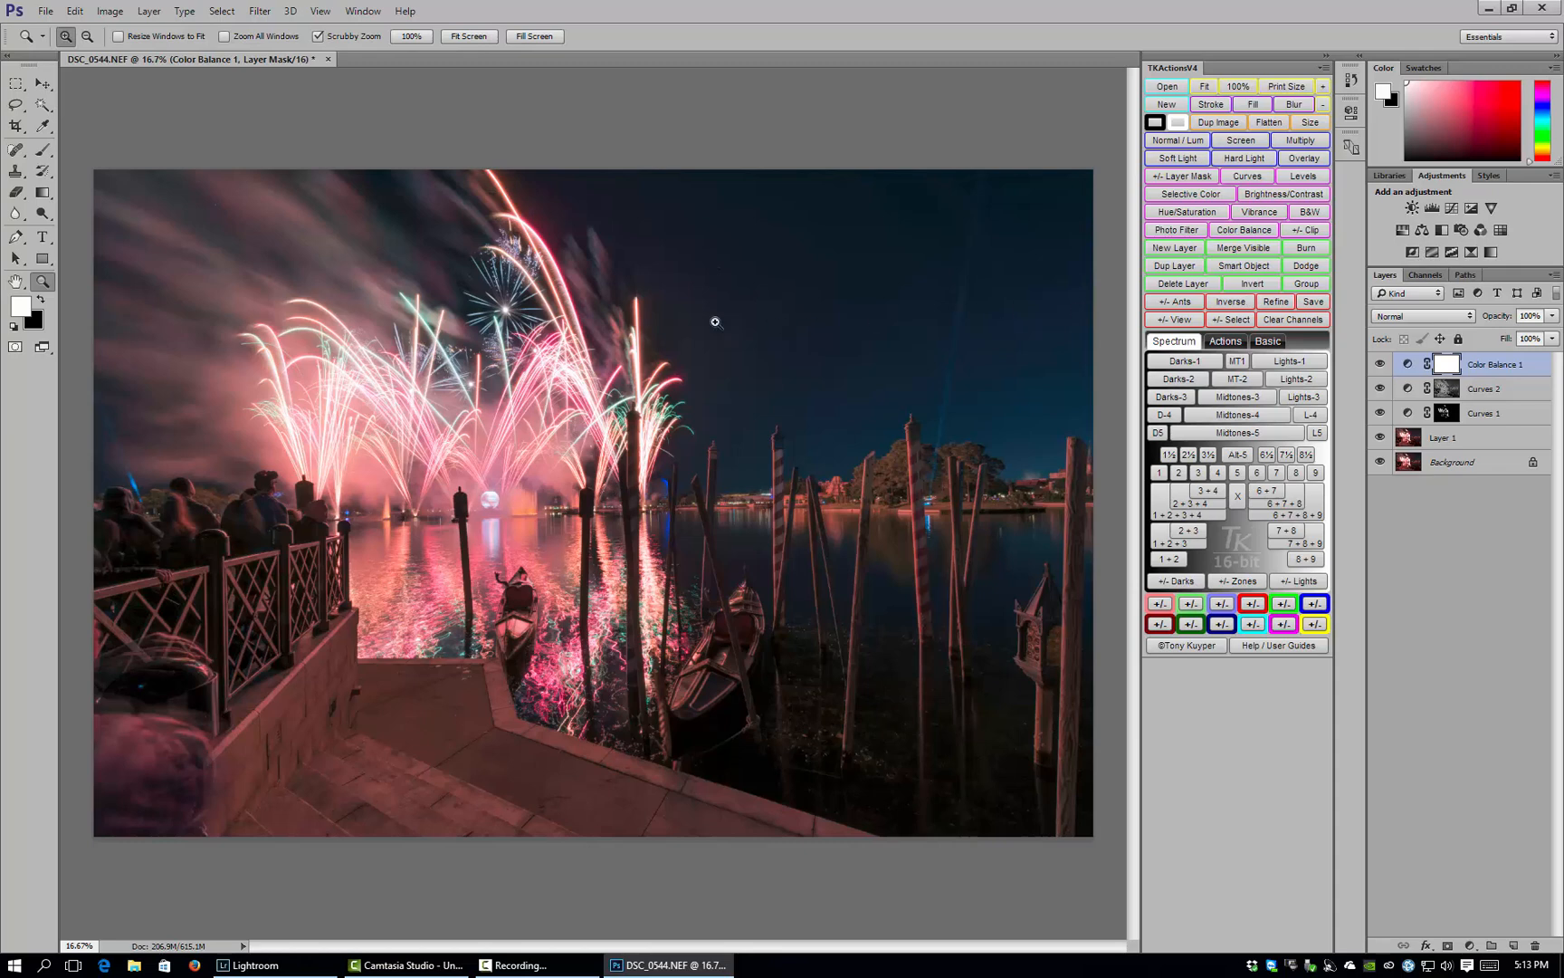
- Load the RGB composite channel as a selection, add a Hue/Saturation layer masked by it, inspect the mask and show its settings
{"action": "left_click", "coordinate": [1423, 277]}
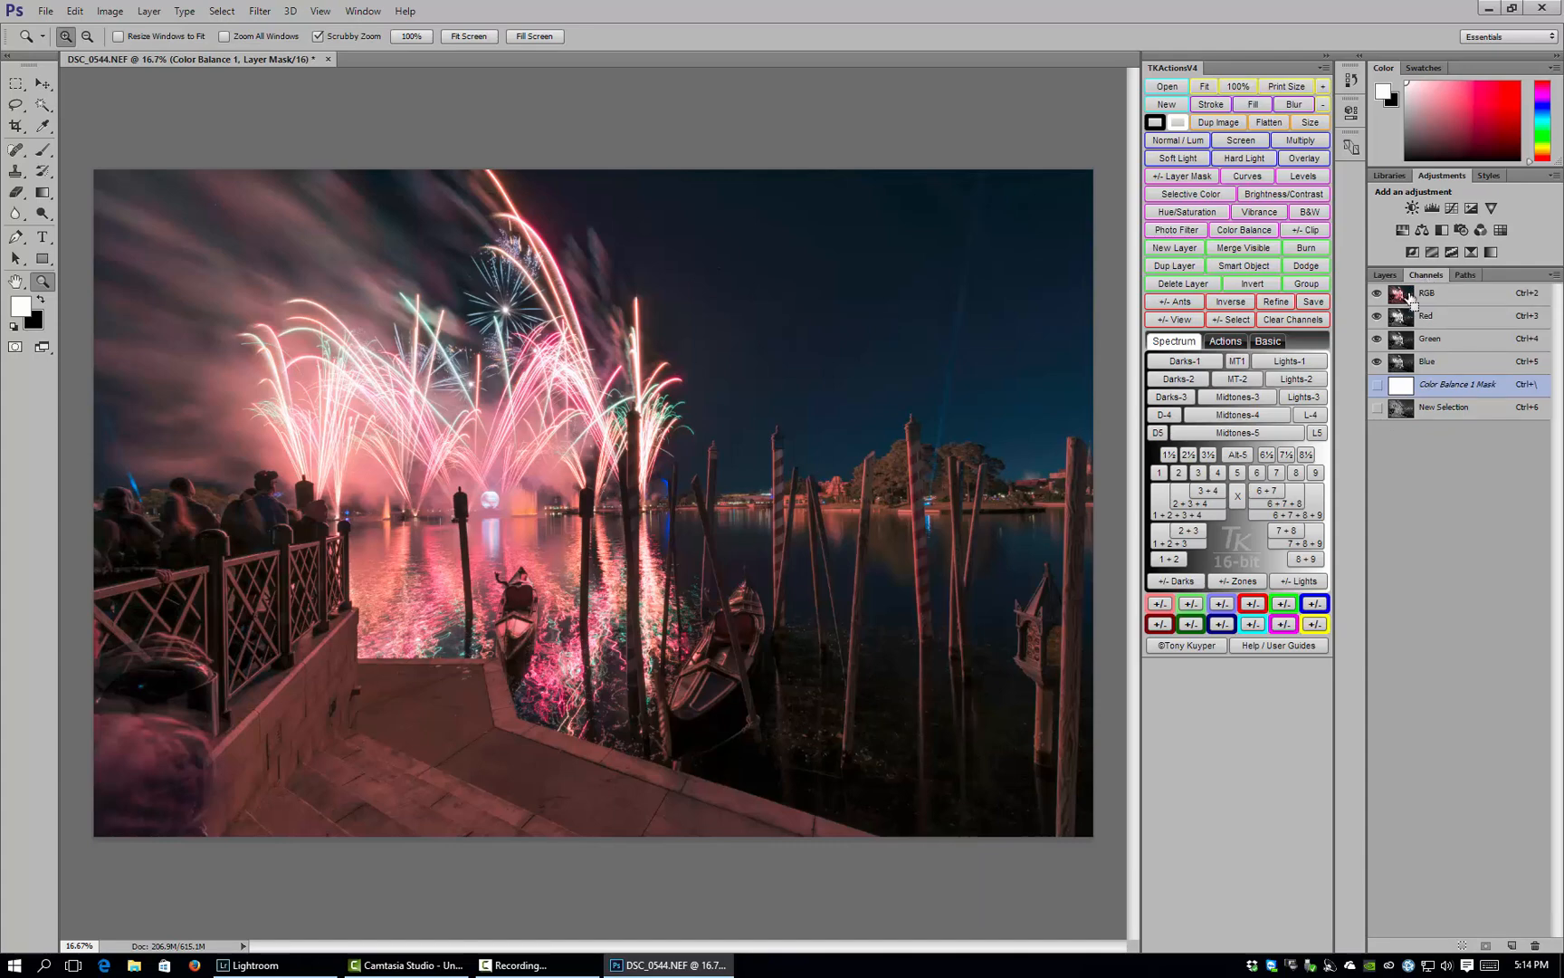
{"action": "left_click", "coordinate": [1410, 299], "text": "ctrl"}
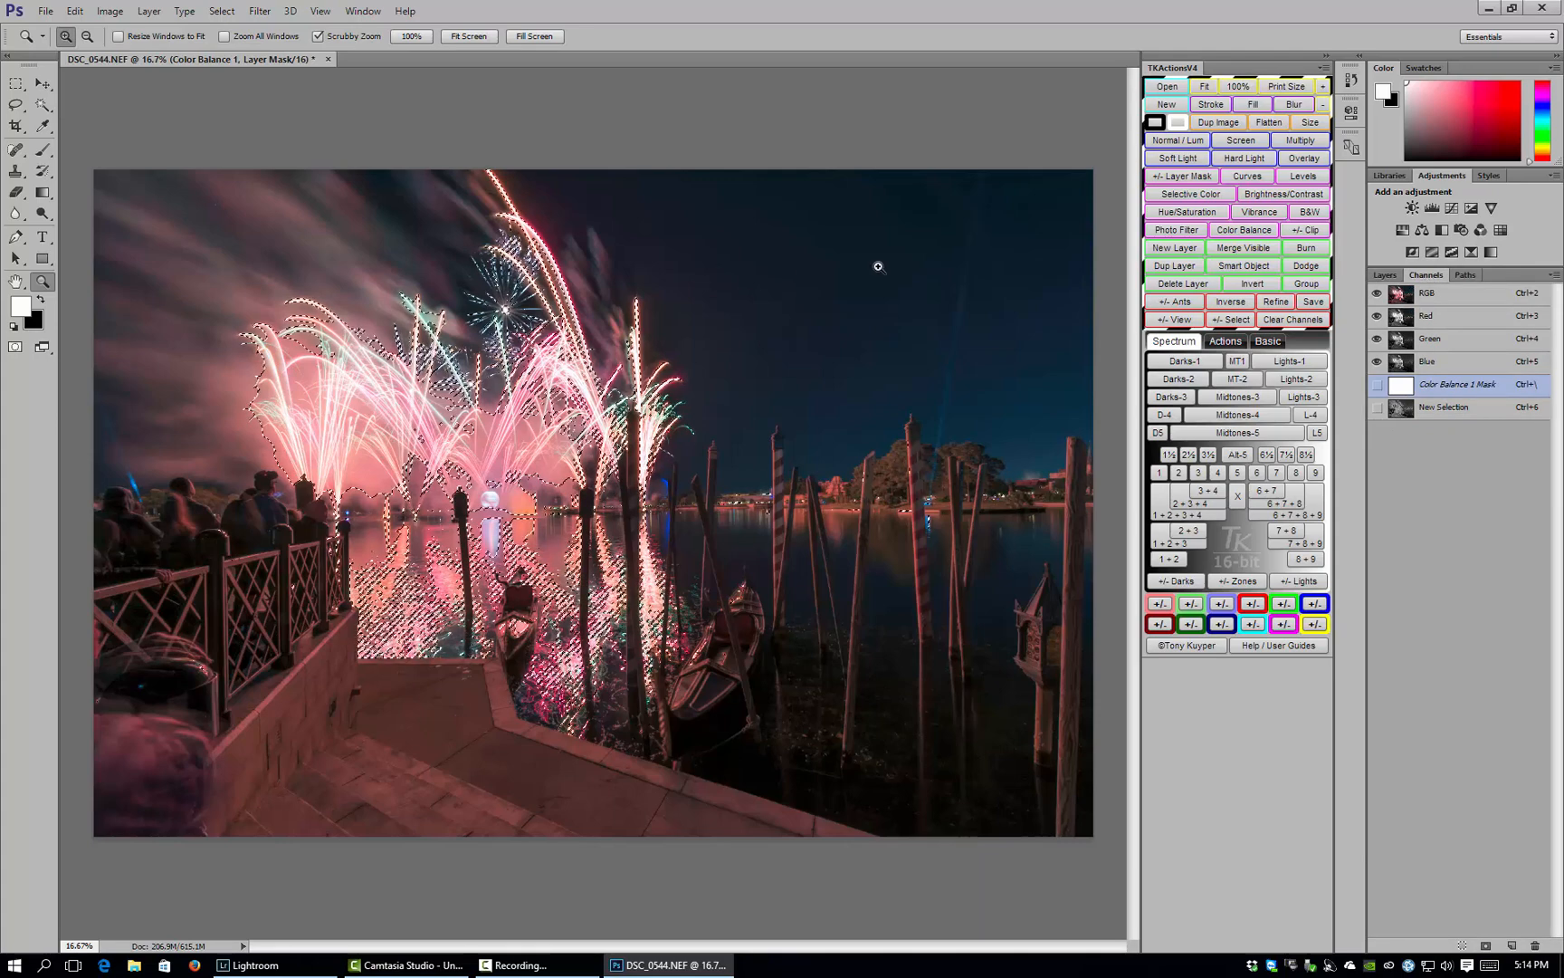
{"action": "left_click", "coordinate": [1384, 275]}
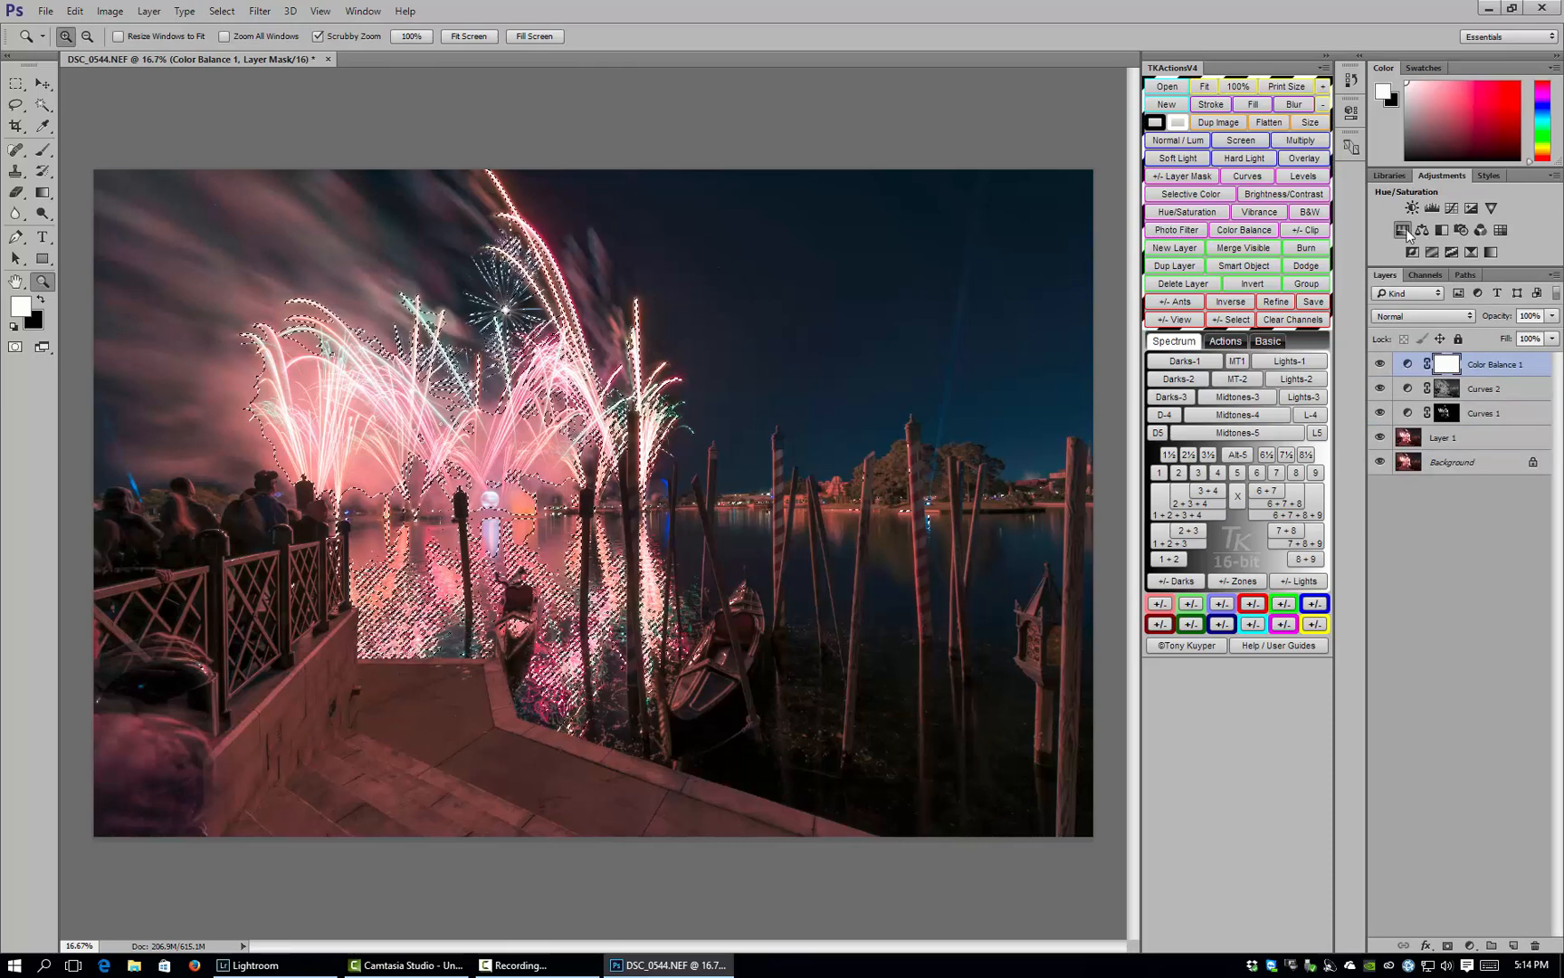
{"action": "left_click", "coordinate": [1402, 230]}
{"action": "left_click", "coordinate": [1447, 364], "text": "alt"}
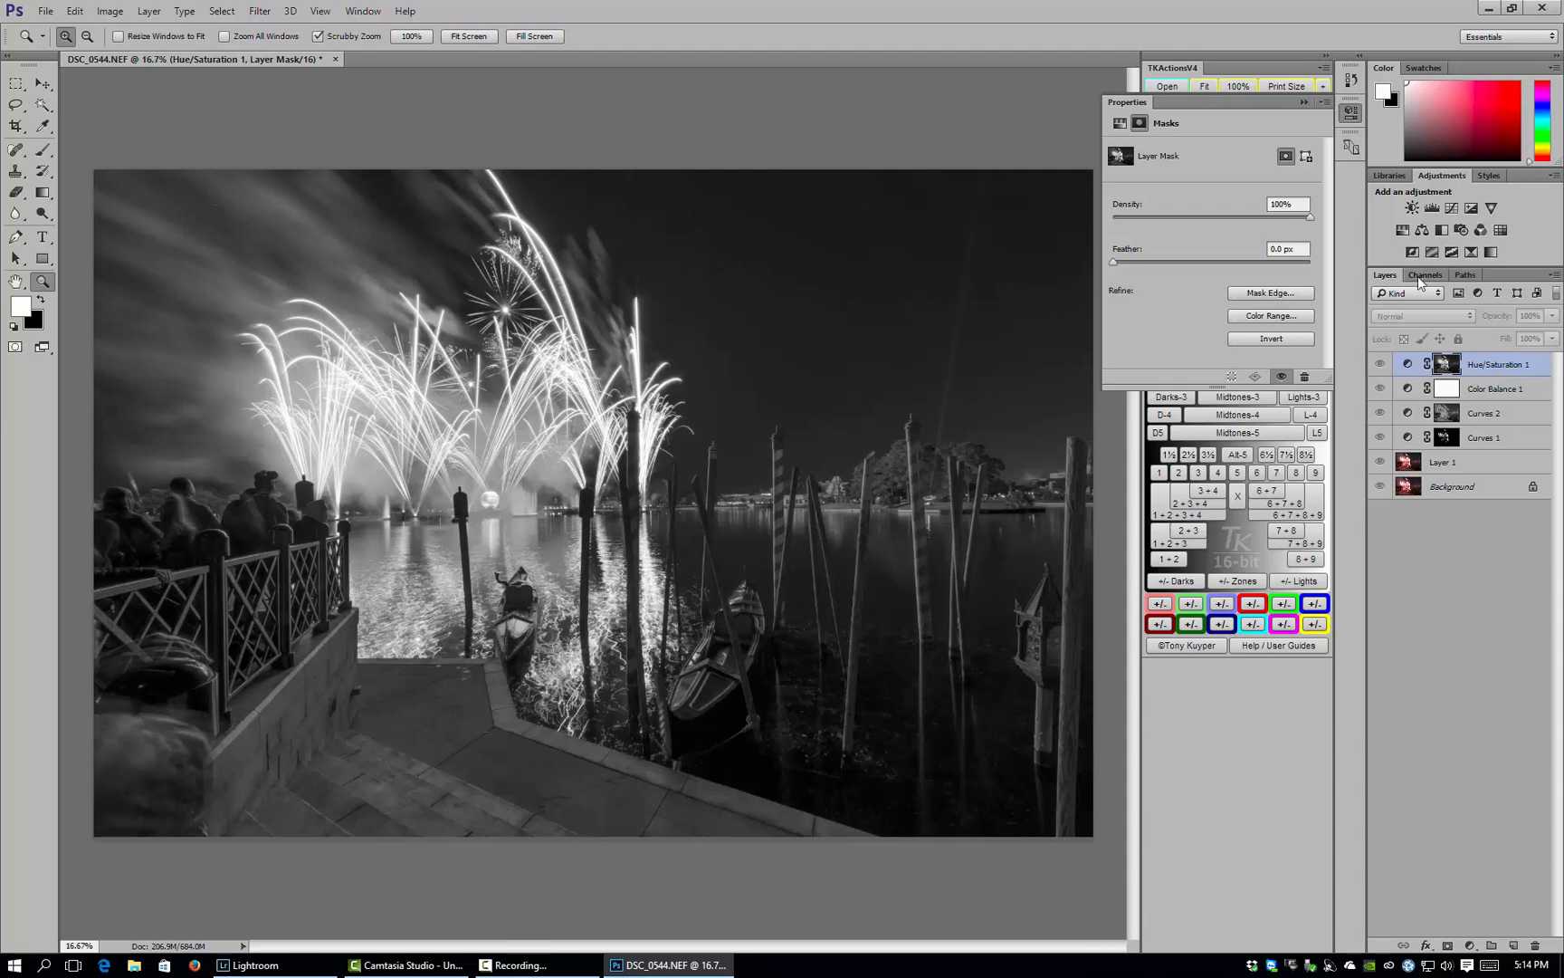
{"action": "left_click", "coordinate": [1408, 363]}
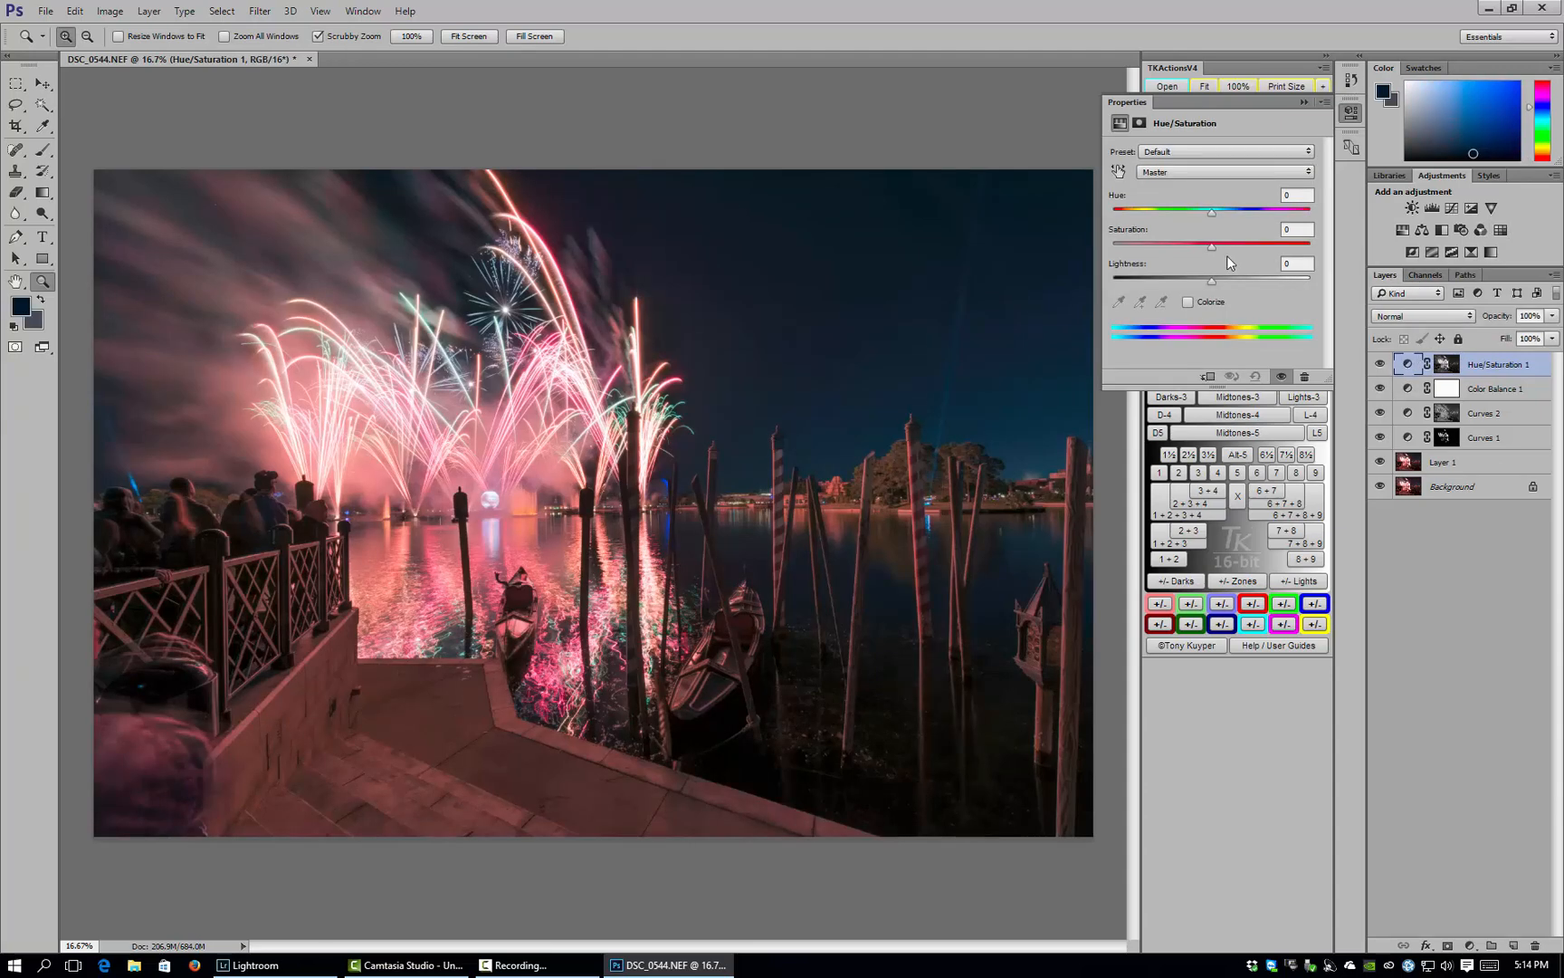
- Raise the Hue/Saturation layer's master saturation to 28
{"action": "left_click_drag", "start_coordinate": [1212, 245], "coordinate": [1210, 245]}
{"action": "left_click_drag", "start_coordinate": [1237, 258], "coordinate": [1242, 250]}
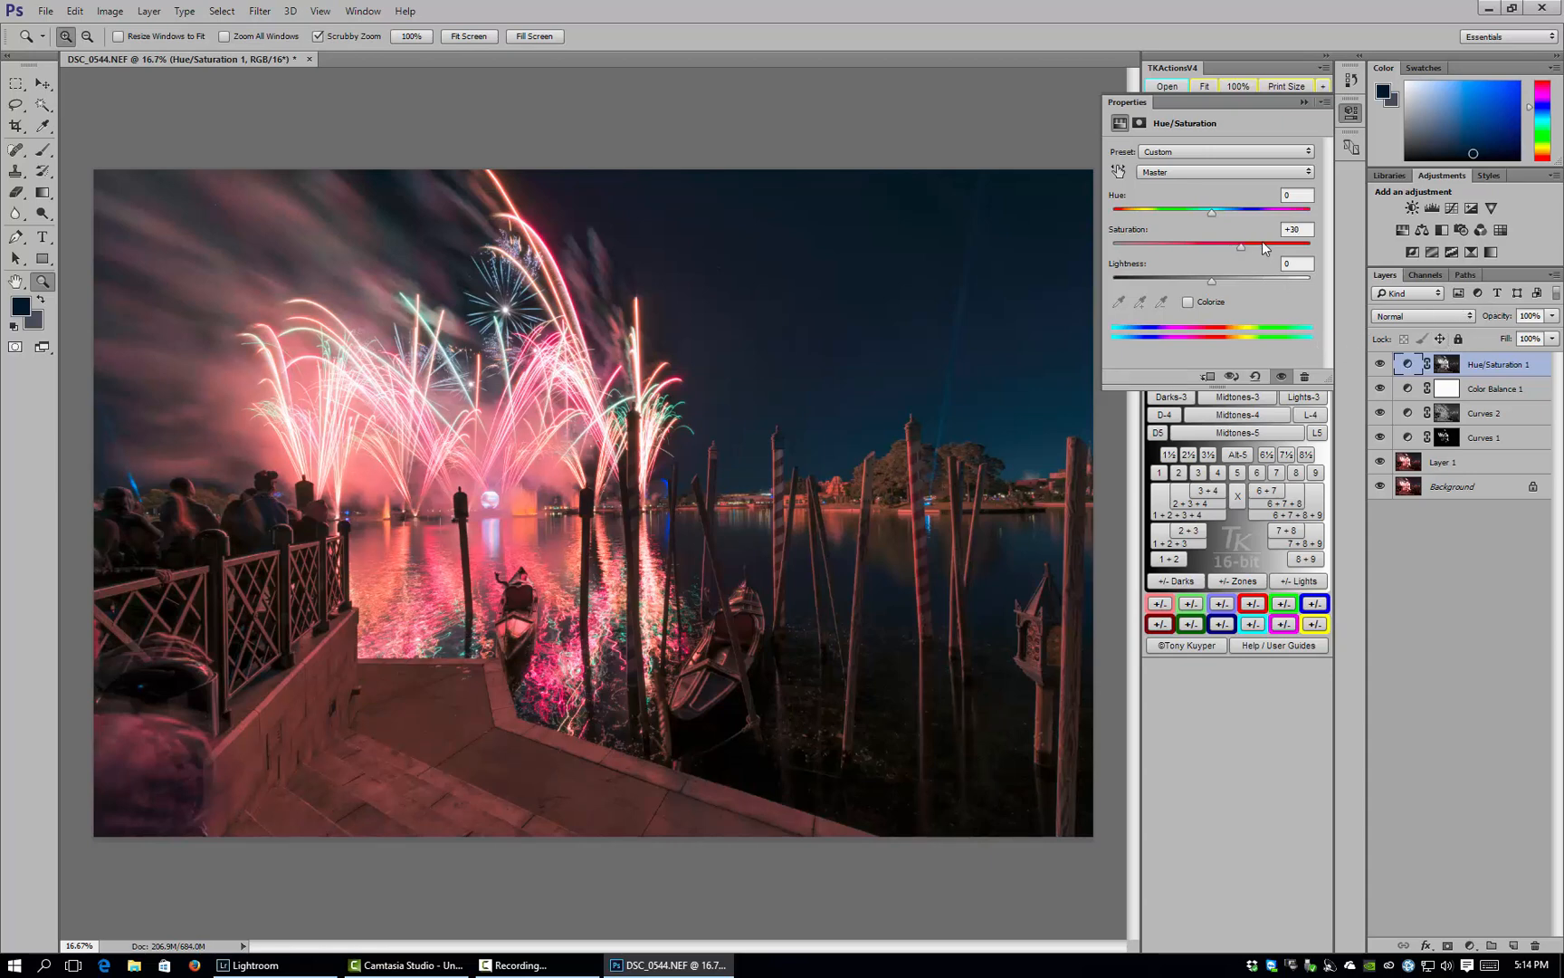
{"action": "left_click", "coordinate": [1294, 229]}
{"action": "type", "text": "28"}
{"action": "key", "text": "Tab"}
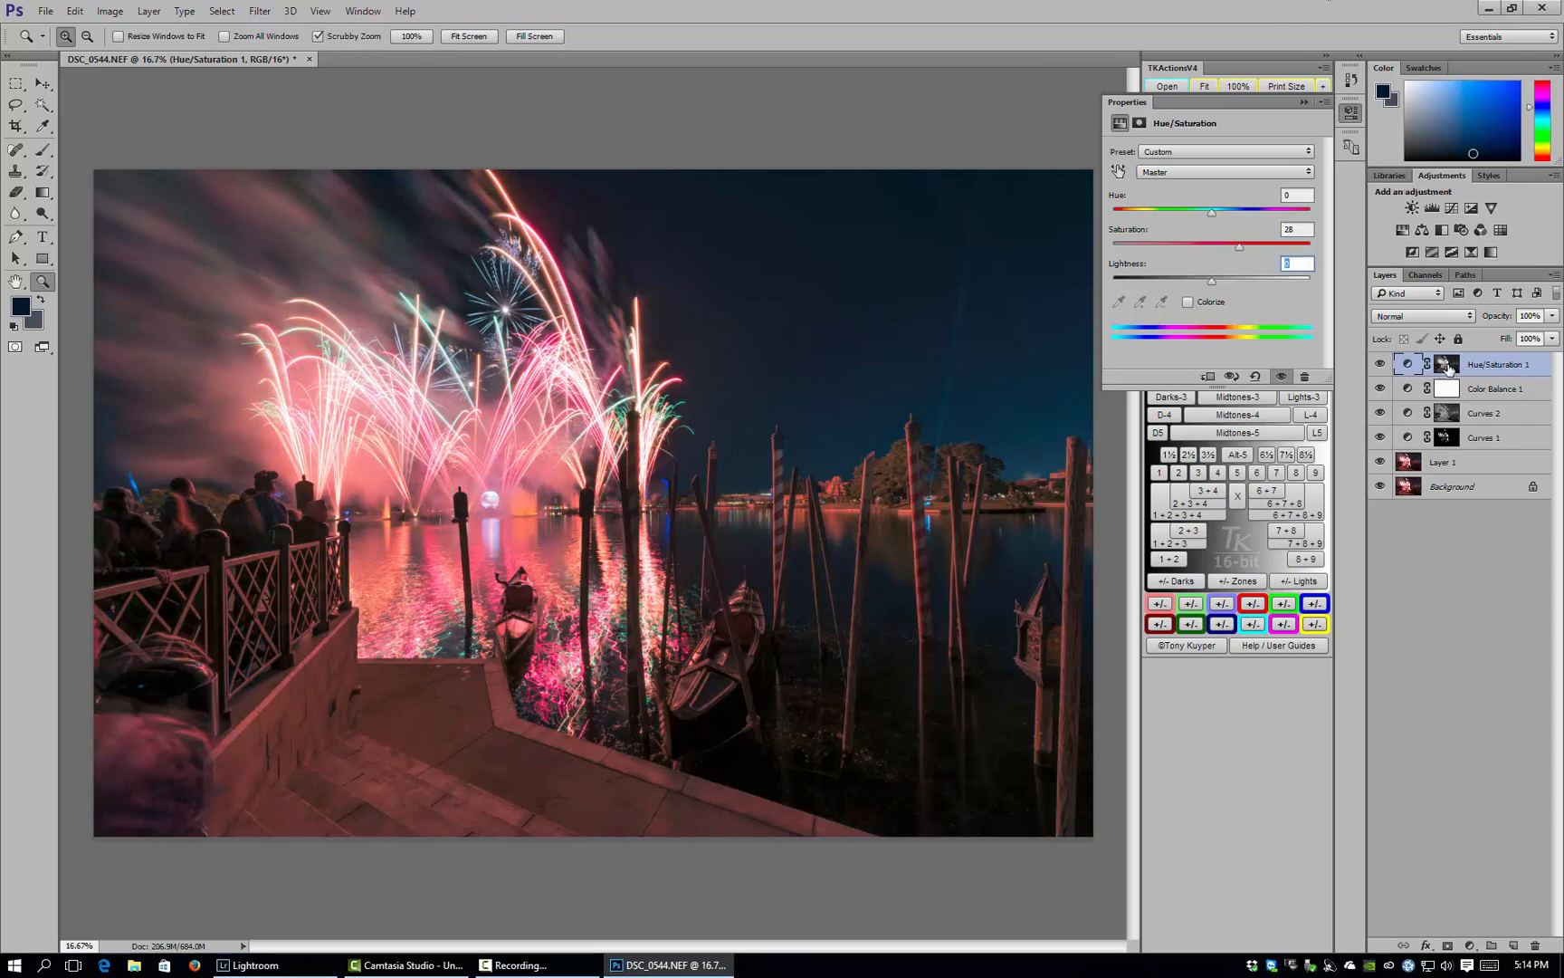
- Compare the saturation boost with its luminosity mask disabled and enabled, and view the available colour ranges, keeping Master
{"action": "left_click", "coordinate": [1448, 366]}
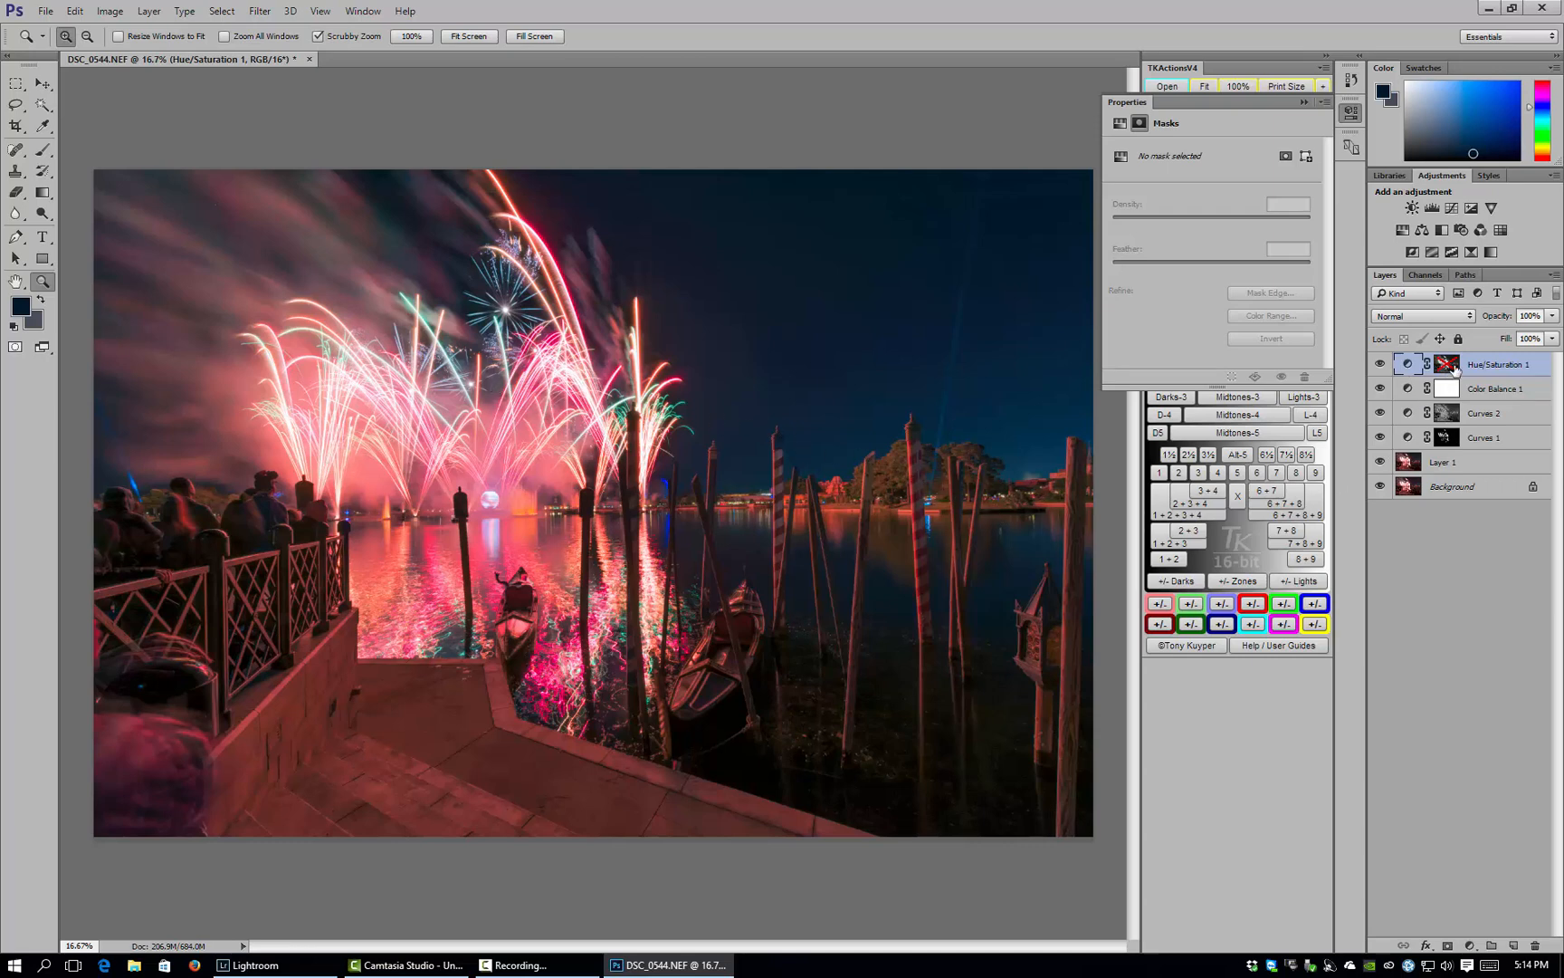
{"action": "left_click", "coordinate": [1451, 366], "text": "shift"}
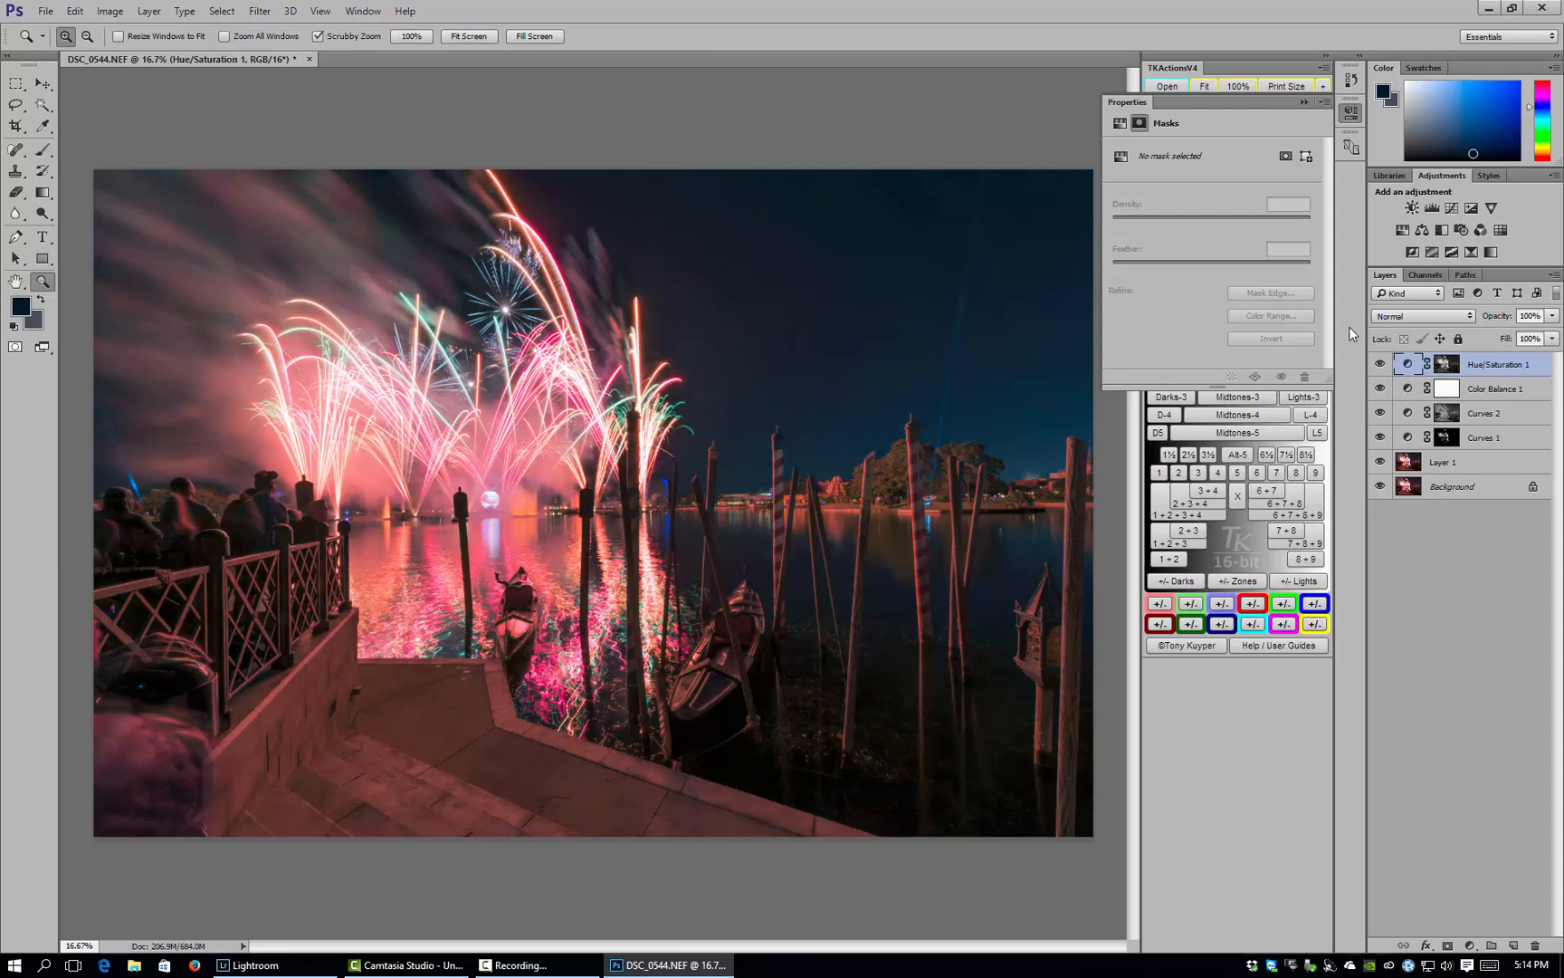
{"action": "left_click", "coordinate": [1409, 363]}
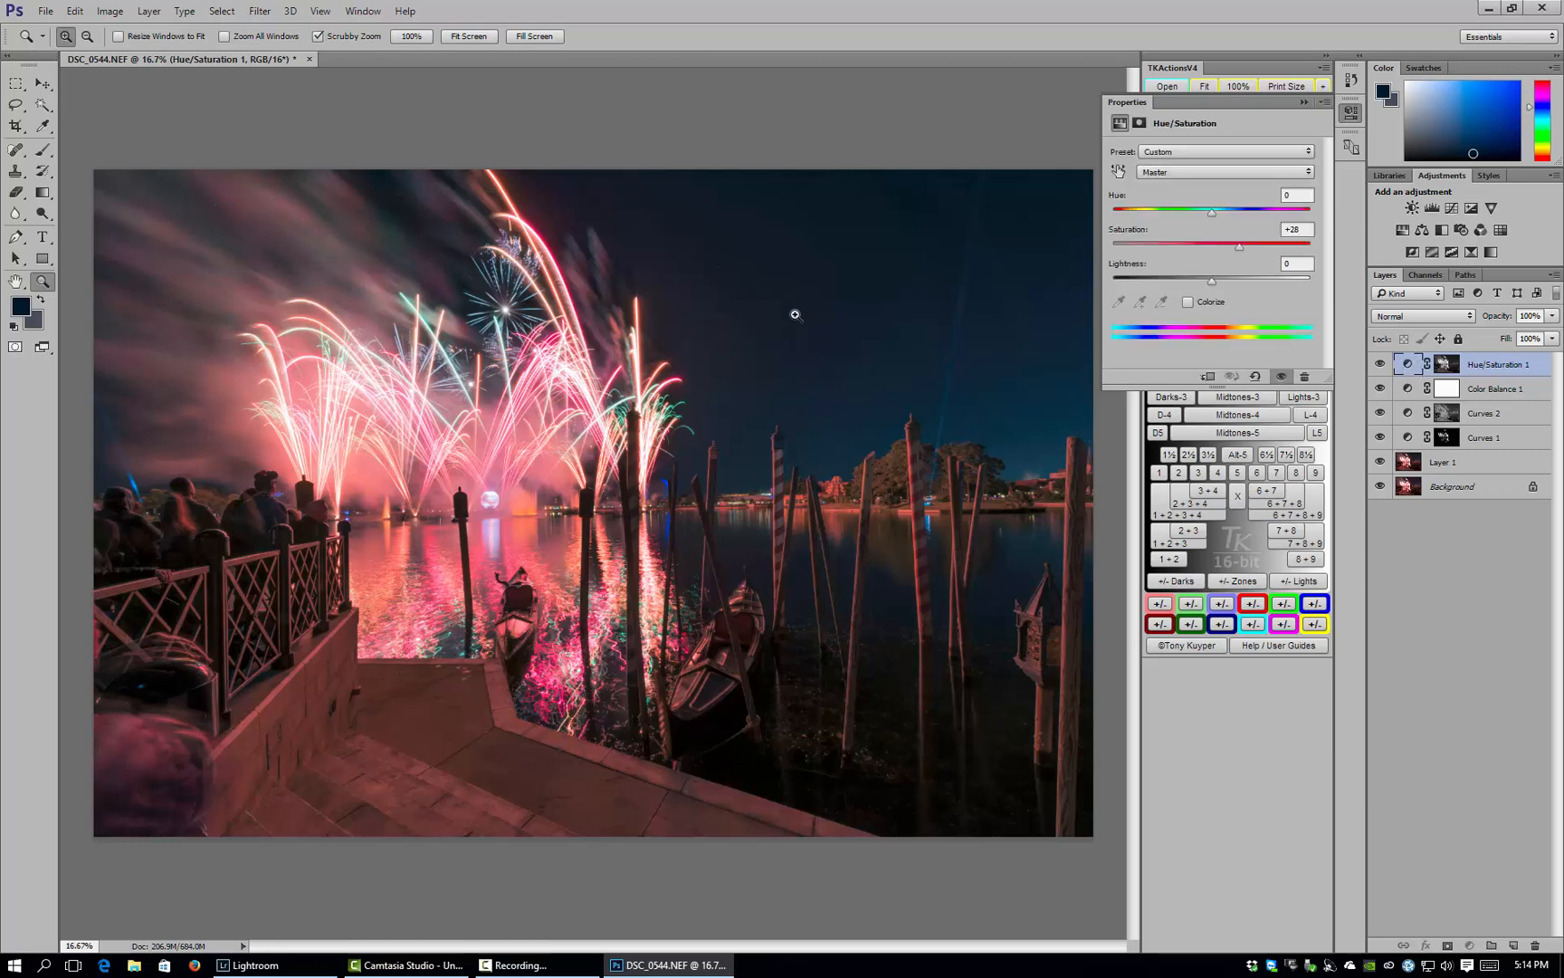
{"action": "left_click", "coordinate": [1222, 171]}
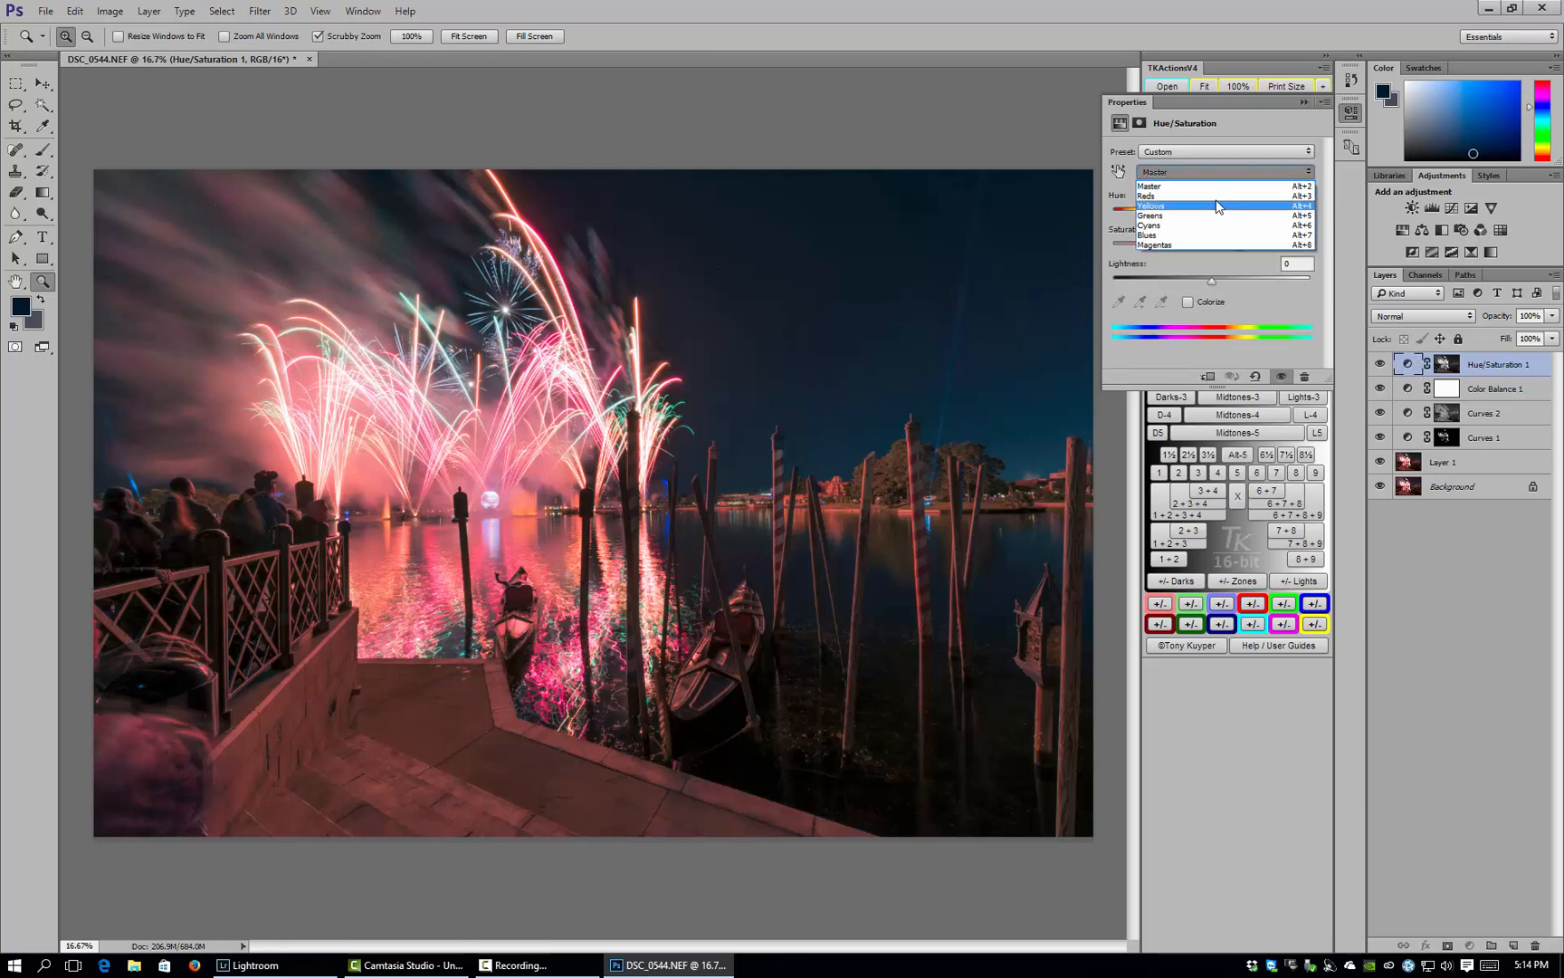
{"action": "left_click", "coordinate": [1213, 186]}
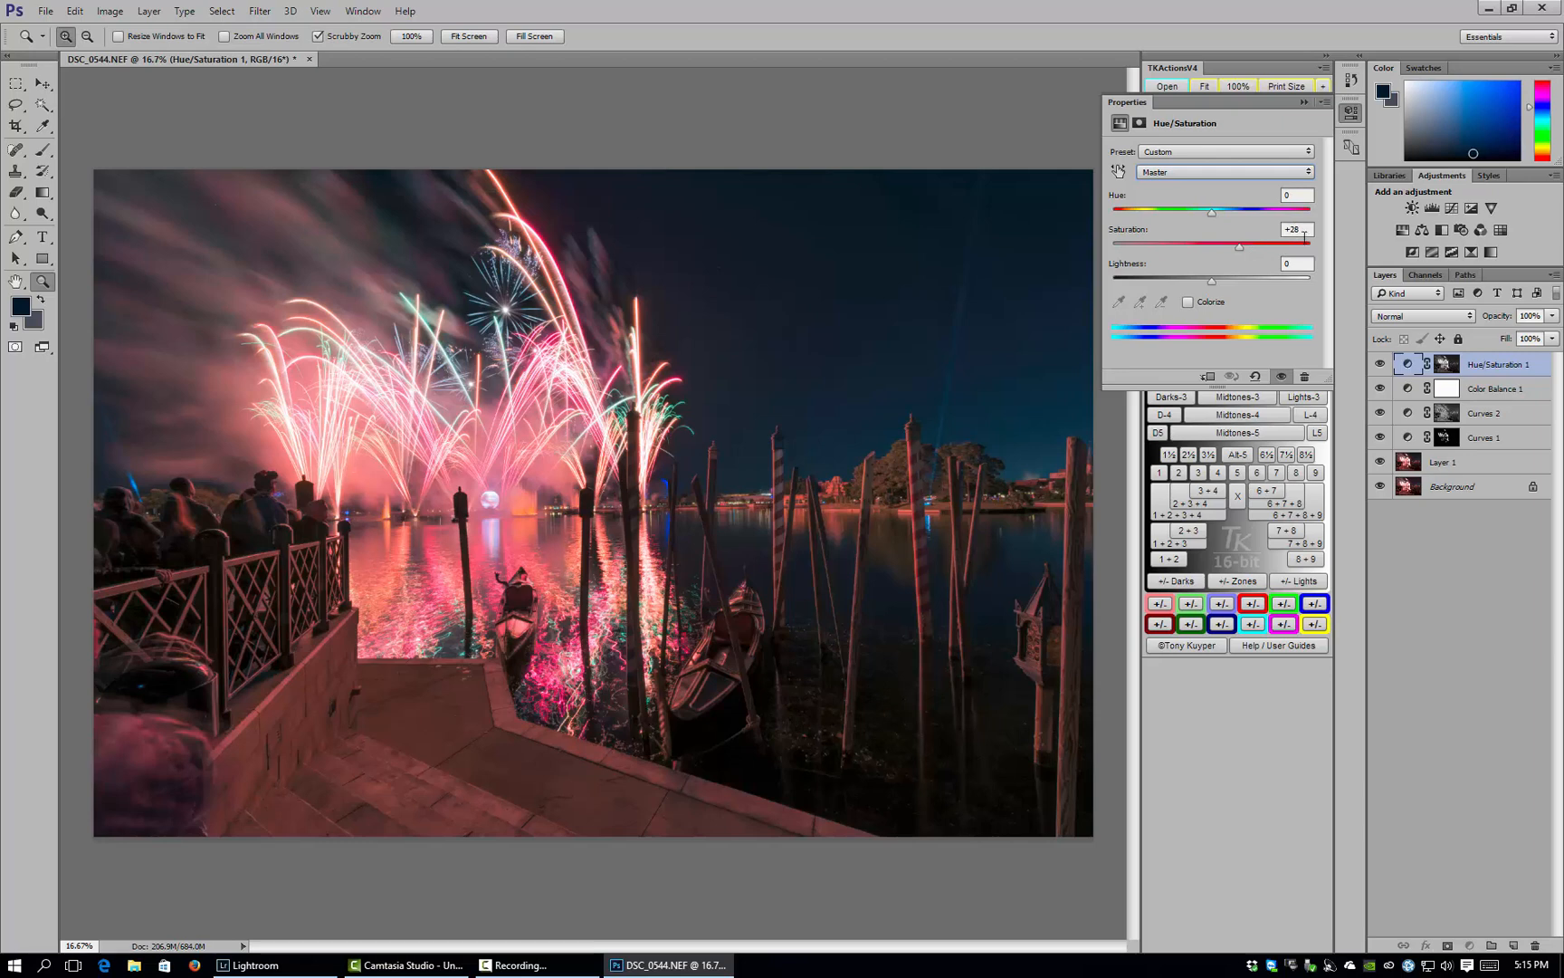
{"action": "left_click", "coordinate": [1304, 103]}
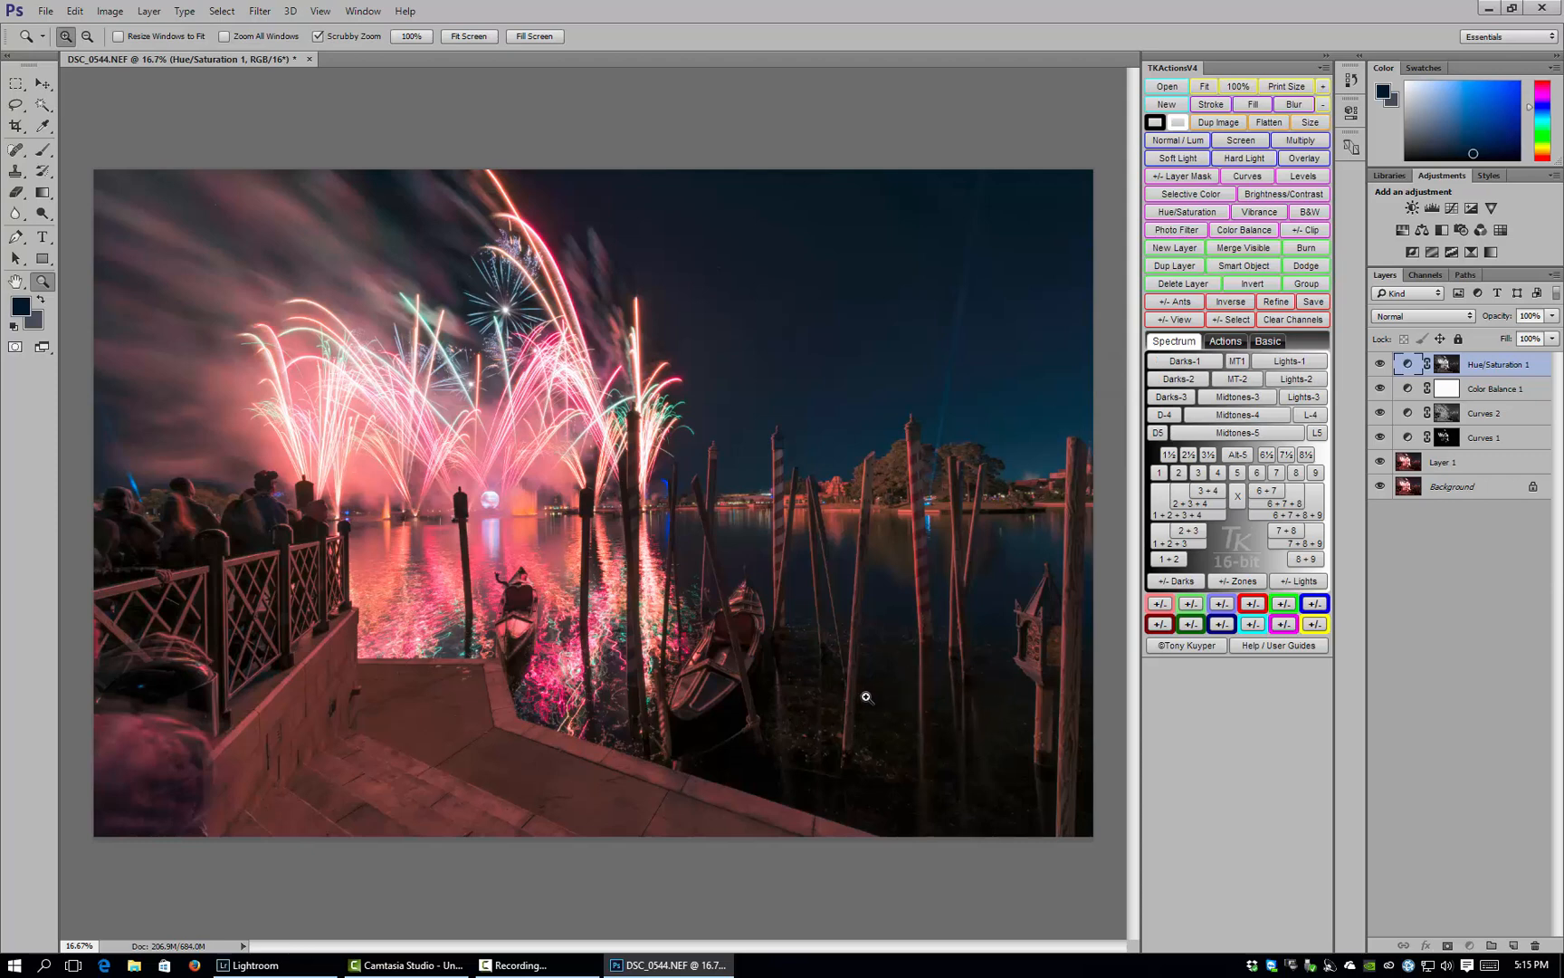
- Add a Levels adjustment layer masked by the Darks-2 luminosity selection, inspect its mask and show its settings
{"action": "left_click", "coordinate": [1181, 383]}
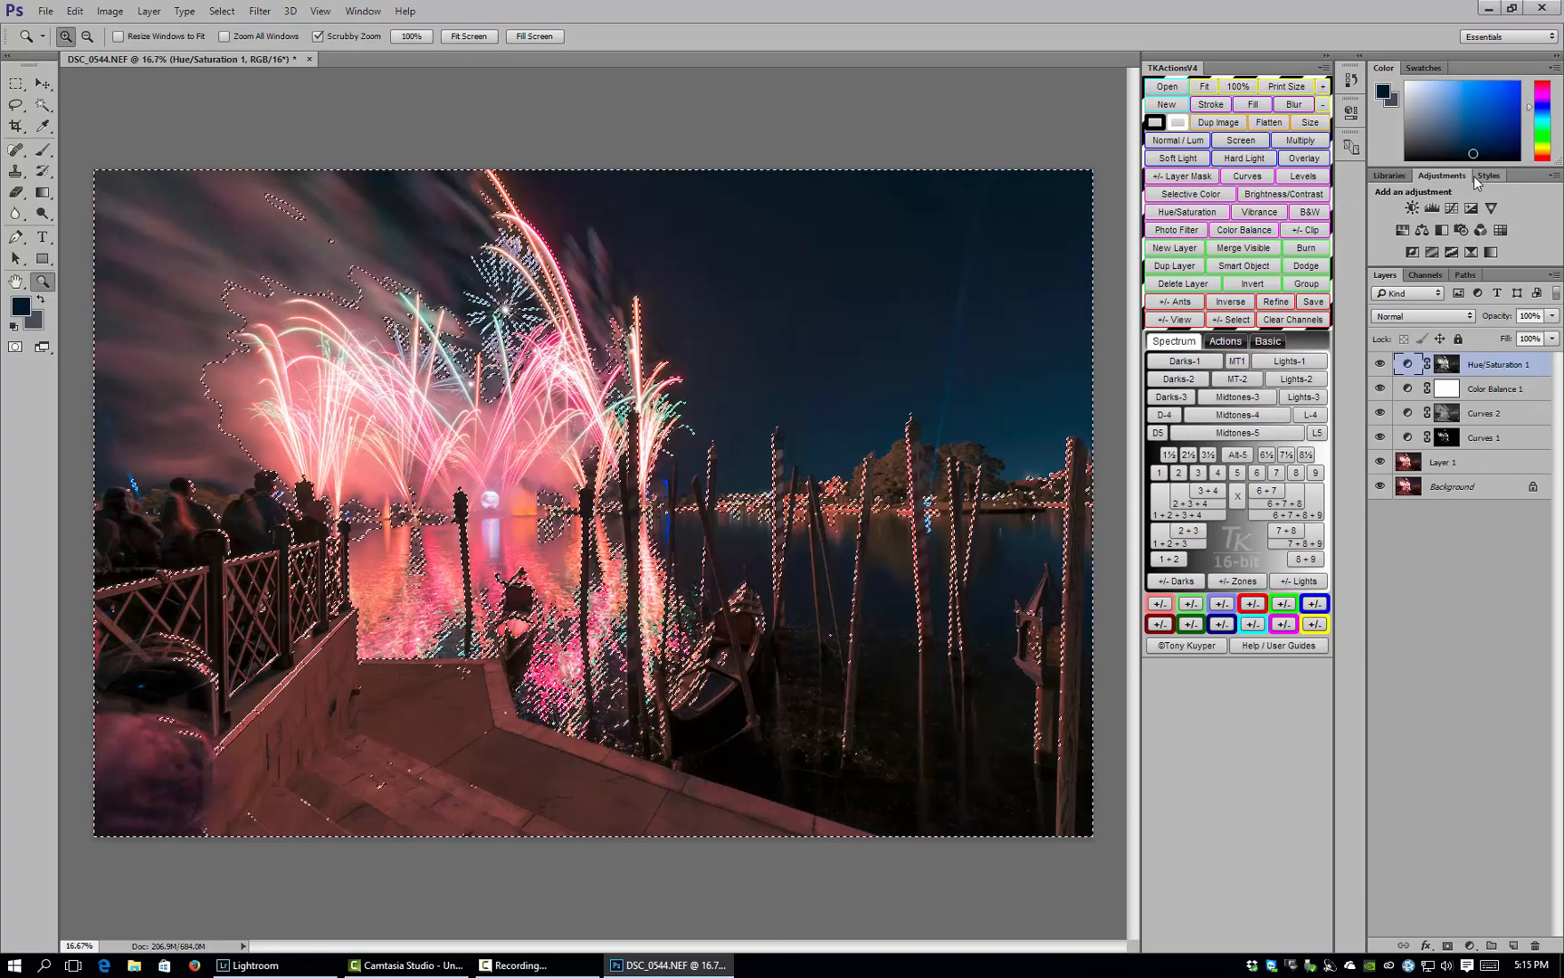
{"action": "left_click", "coordinate": [1434, 212]}
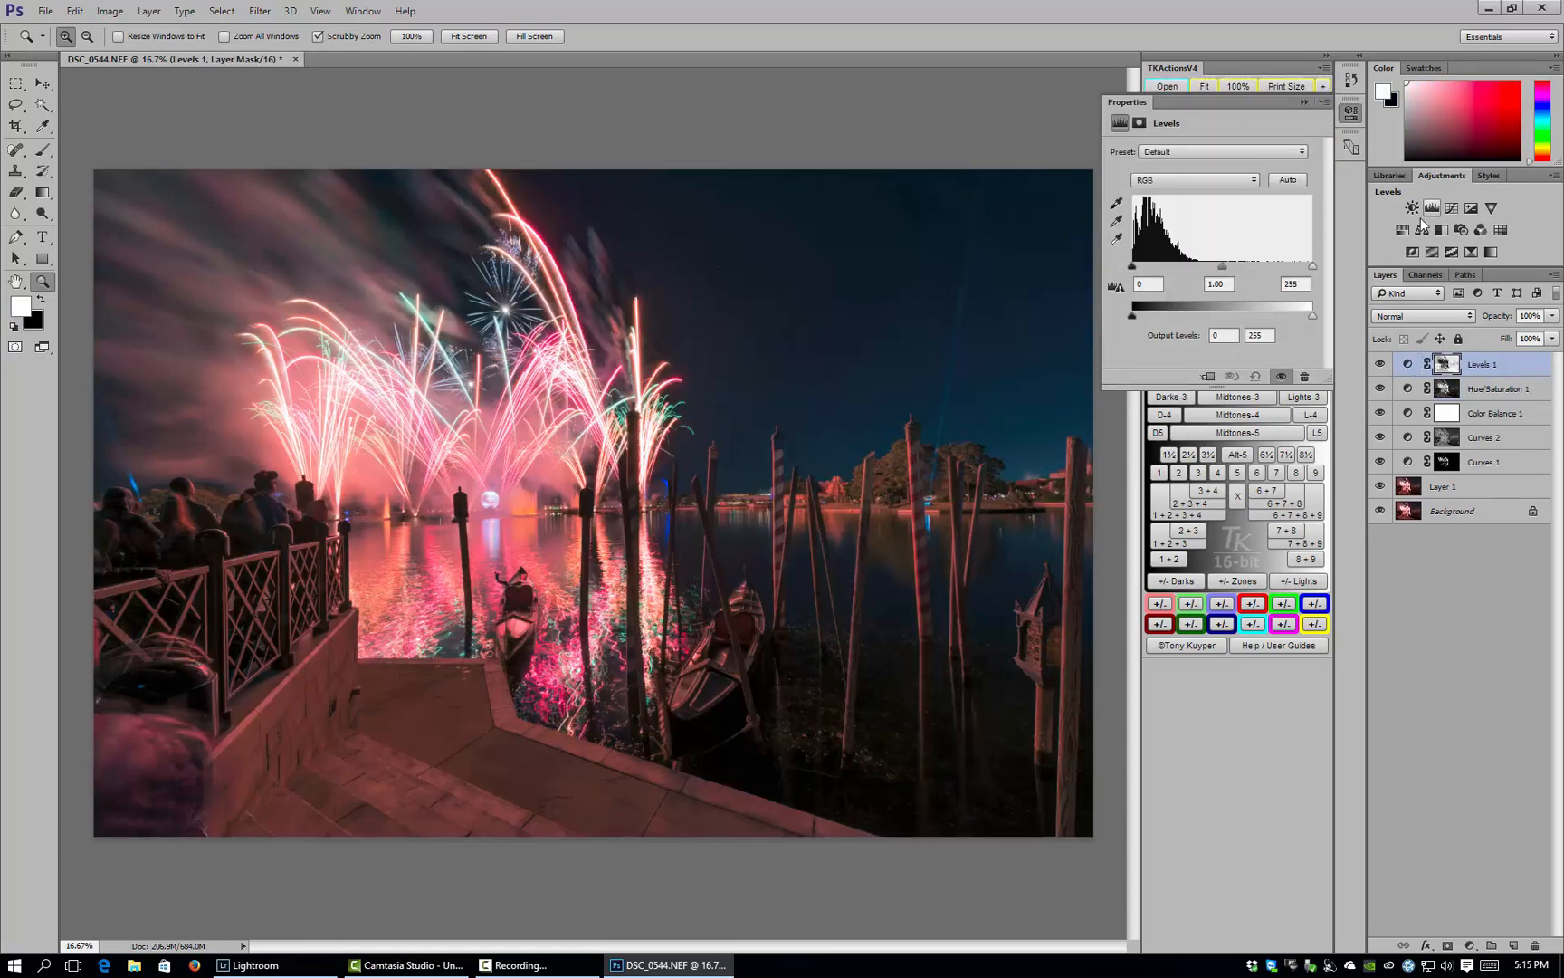
{"action": "left_click", "coordinate": [1443, 362], "text": "alt"}
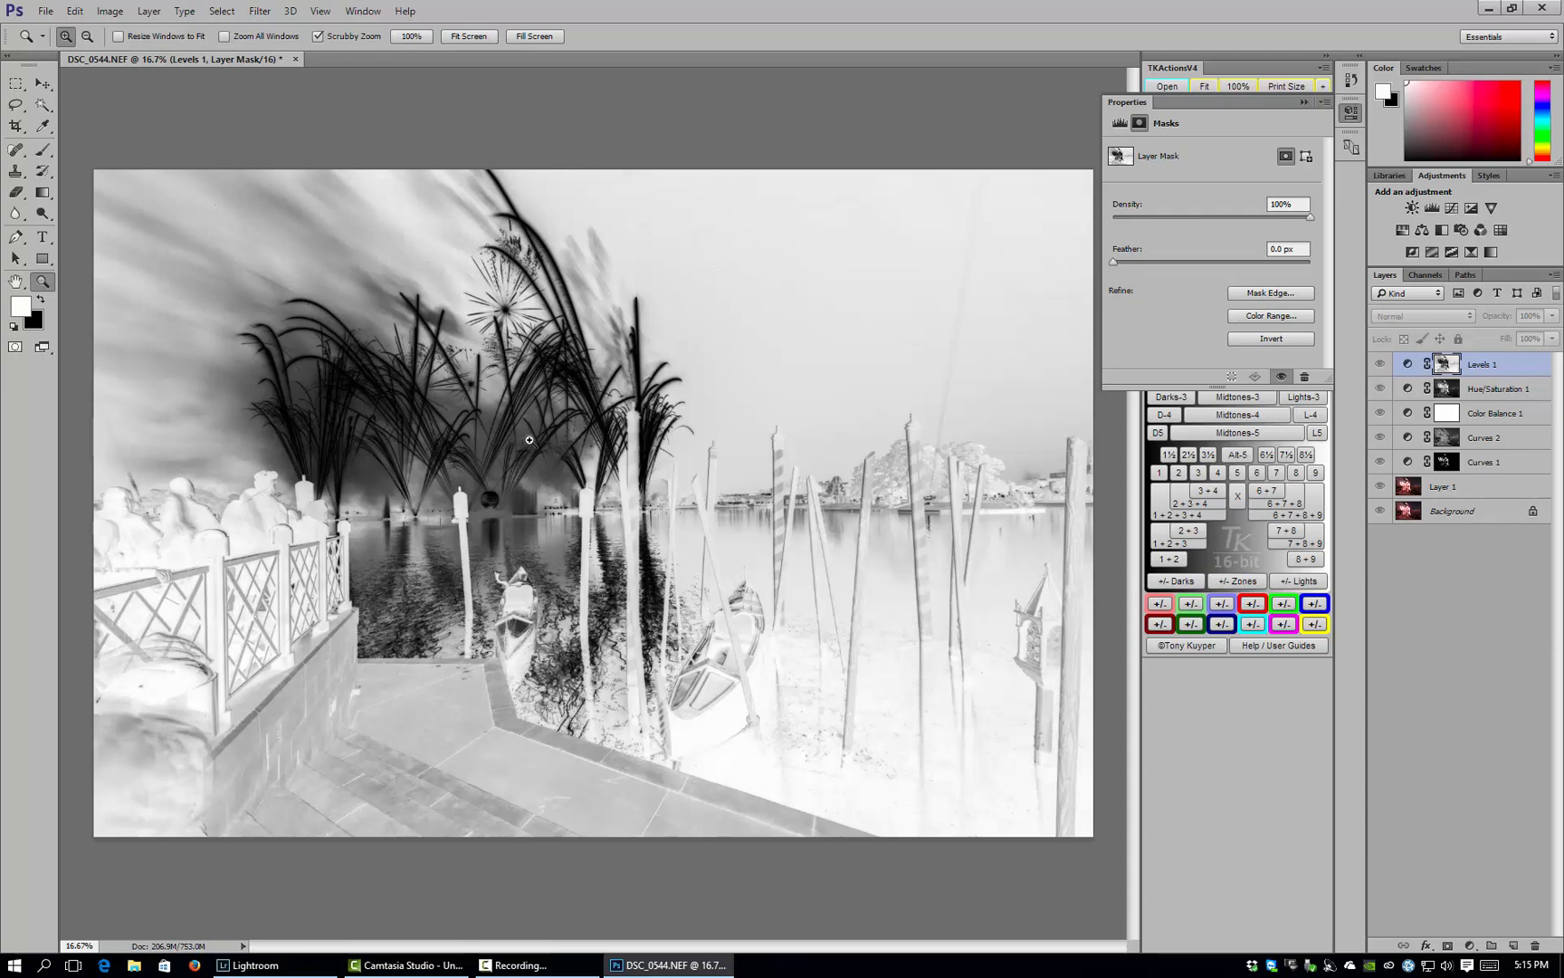
{"action": "left_click", "coordinate": [1408, 366]}
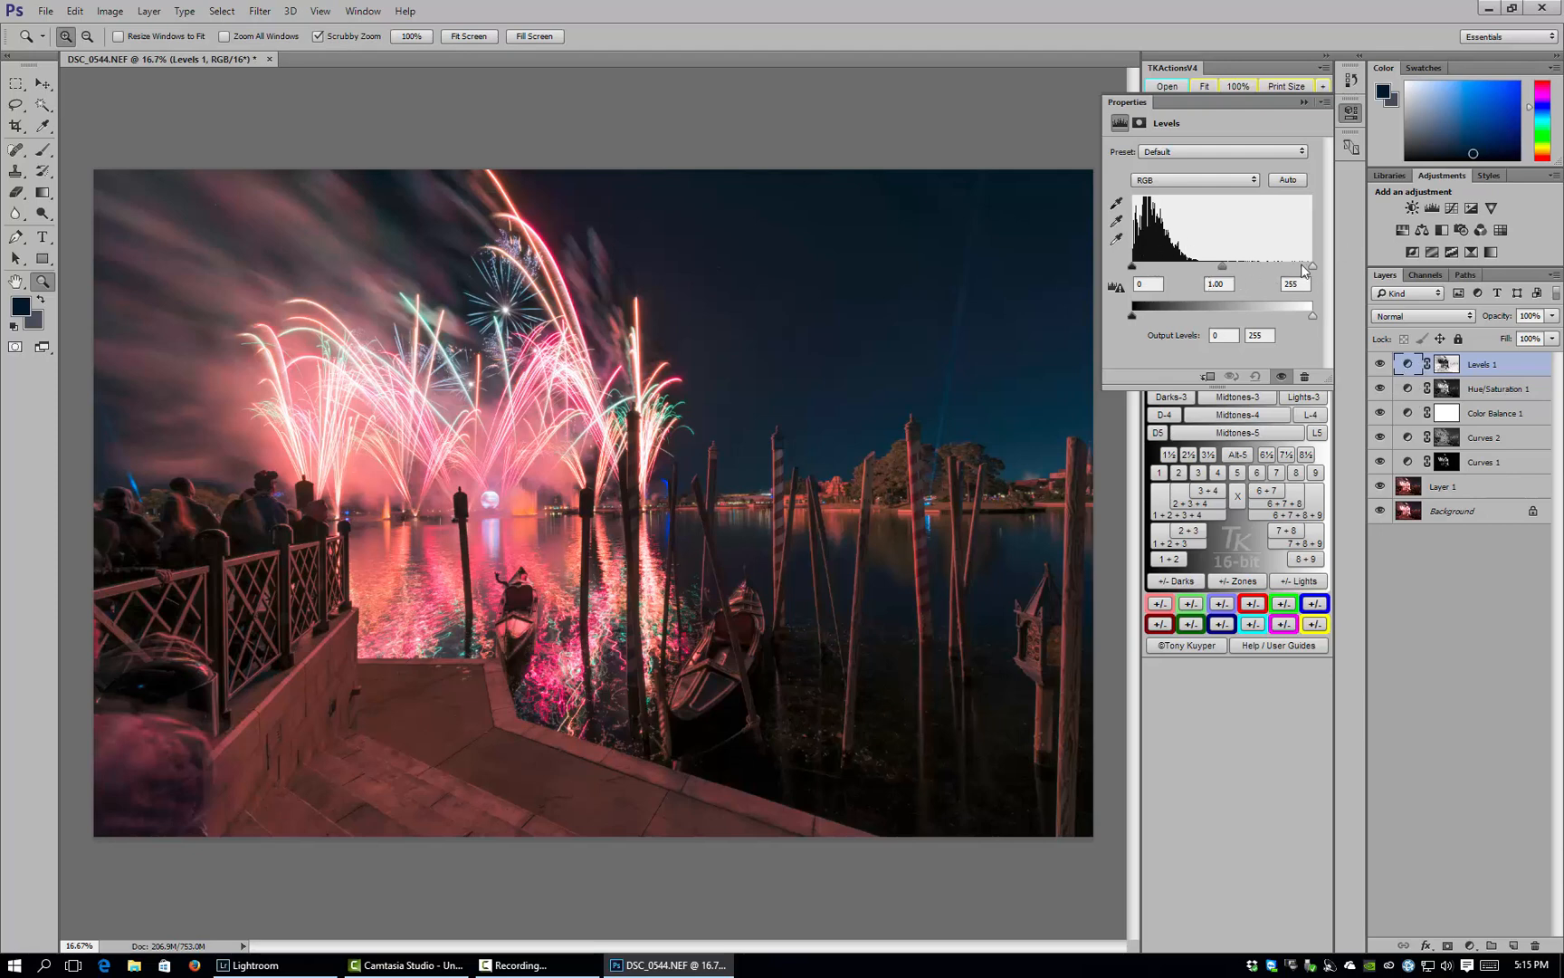
- Set the Levels white input to 207 and the midtone input to 0.97, and compare the image with and without the layer
{"action": "left_click_drag", "start_coordinate": [1312, 268], "coordinate": [1286, 272]}
{"action": "left_click_drag", "start_coordinate": [1286, 273], "coordinate": [1279, 269]}
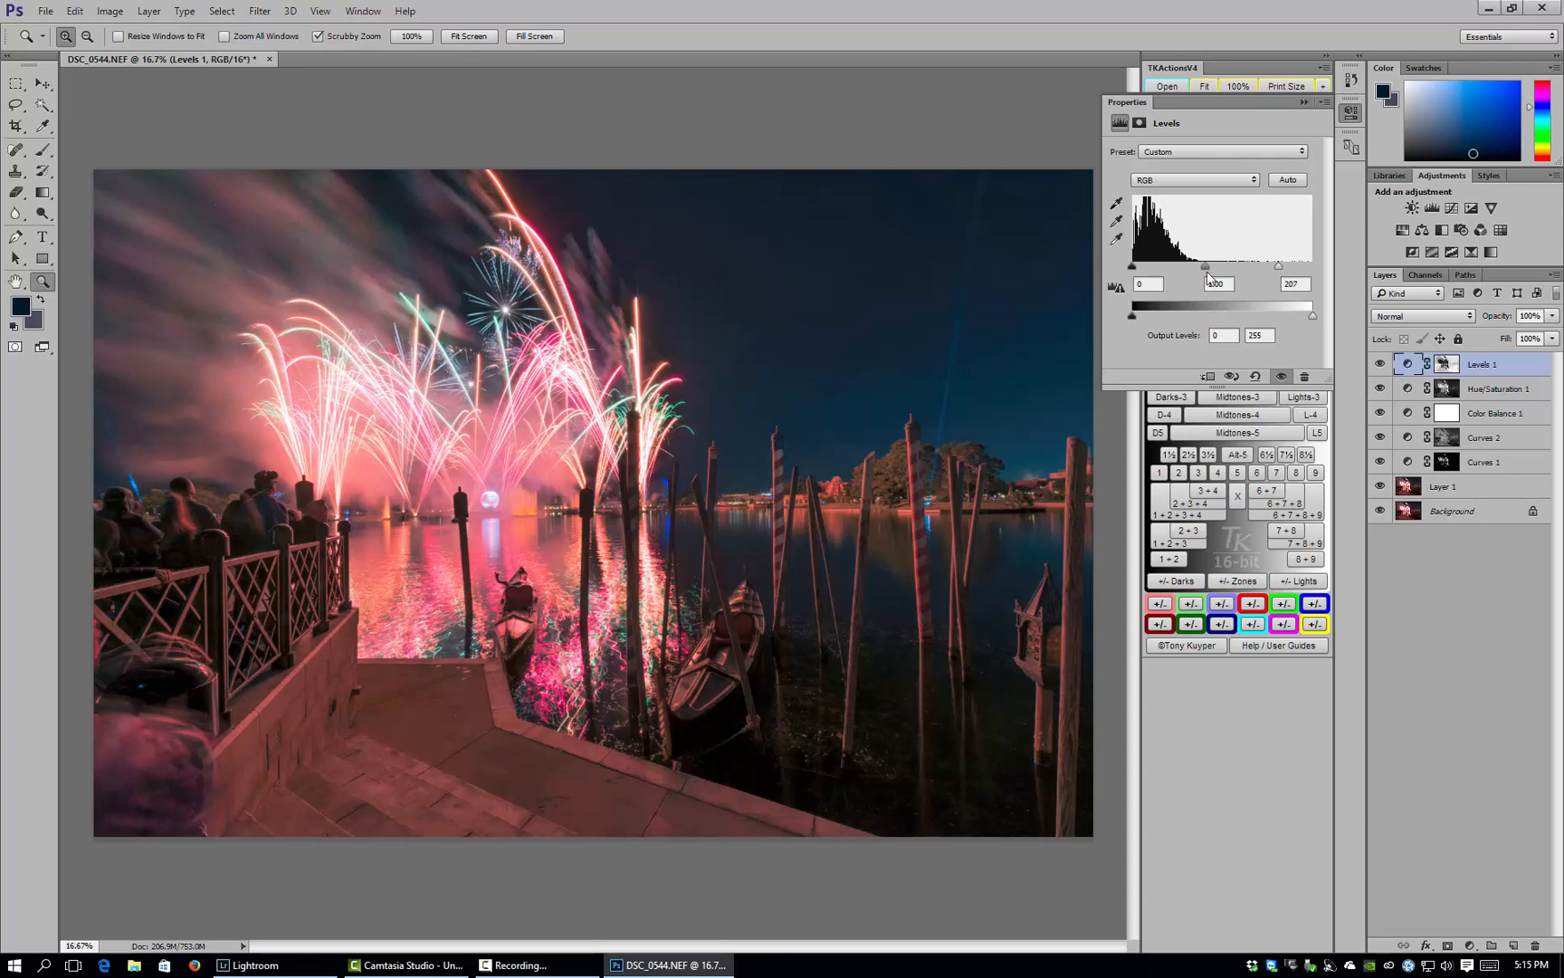
{"action": "left_click_drag", "start_coordinate": [1204, 268], "coordinate": [1209, 269]}
{"action": "left_click", "coordinate": [1378, 365]}
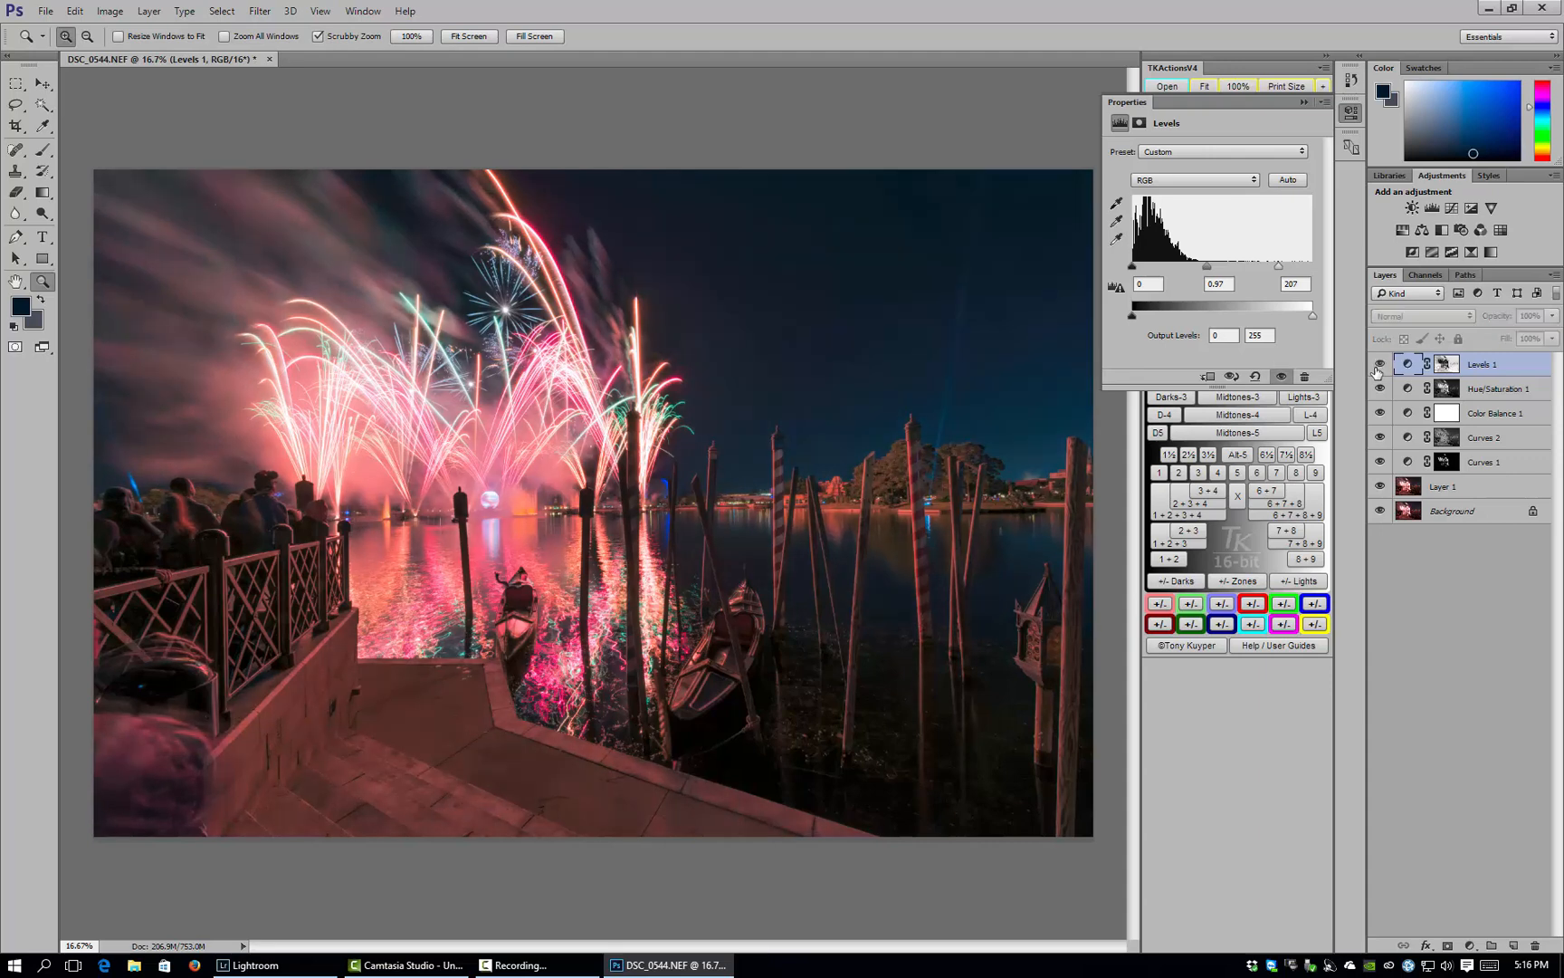
{"action": "left_click", "coordinate": [1375, 373]}
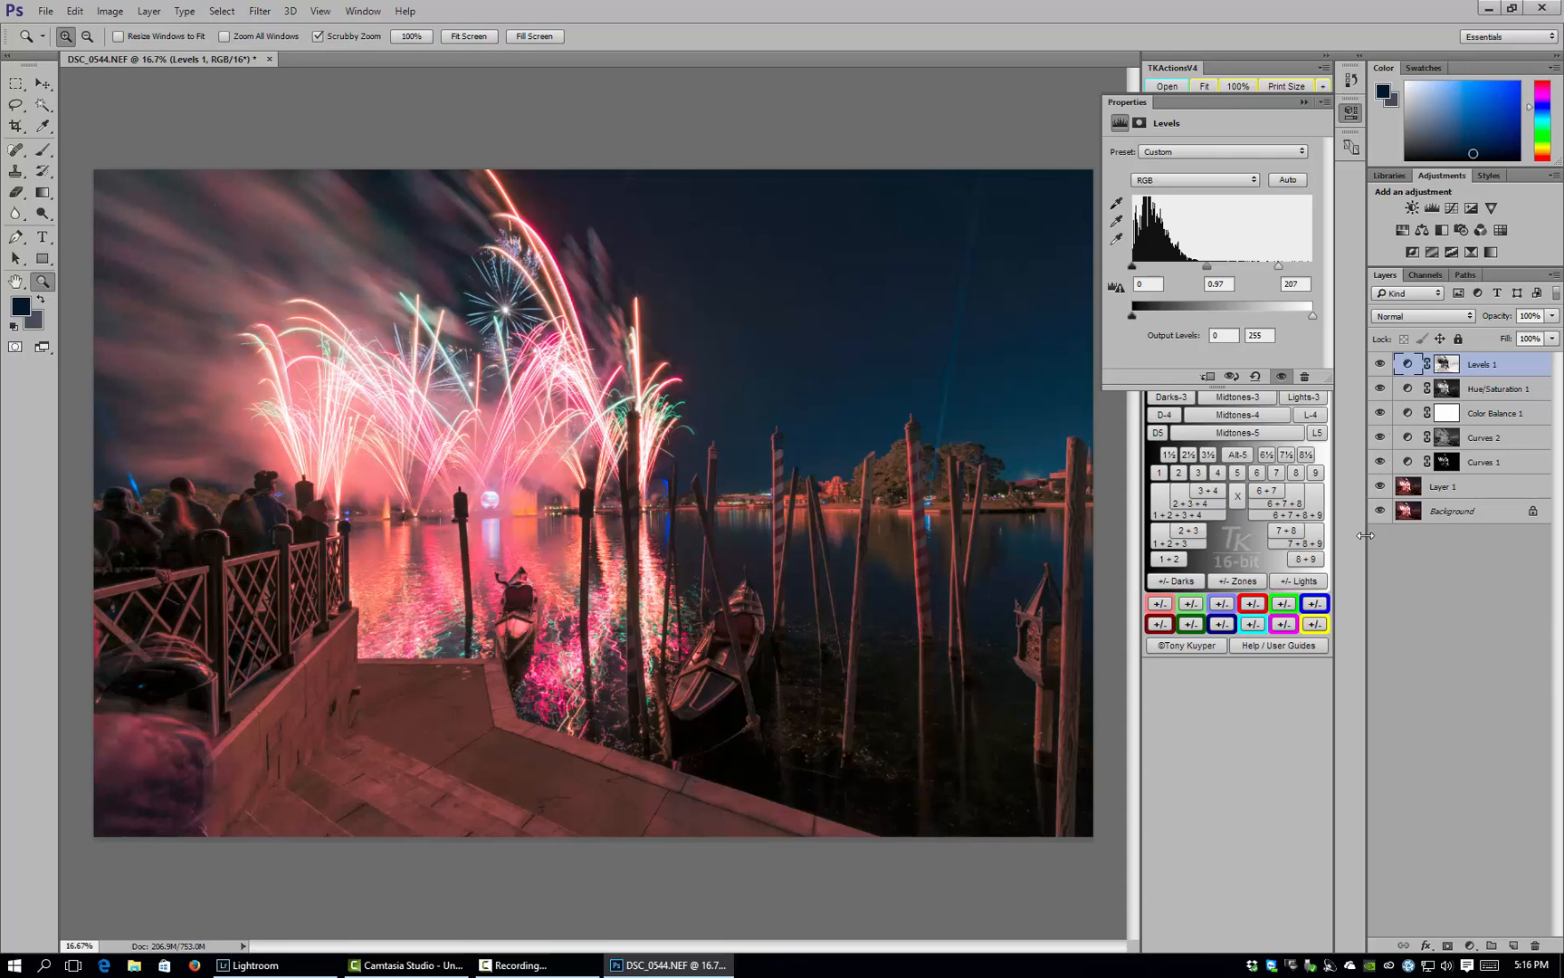
- Stamp all visible layers into a new layer on top and open it in the Color Efex Pro 4 filter
{"action": "key", "text": "ctrl+alt+shift+e"}
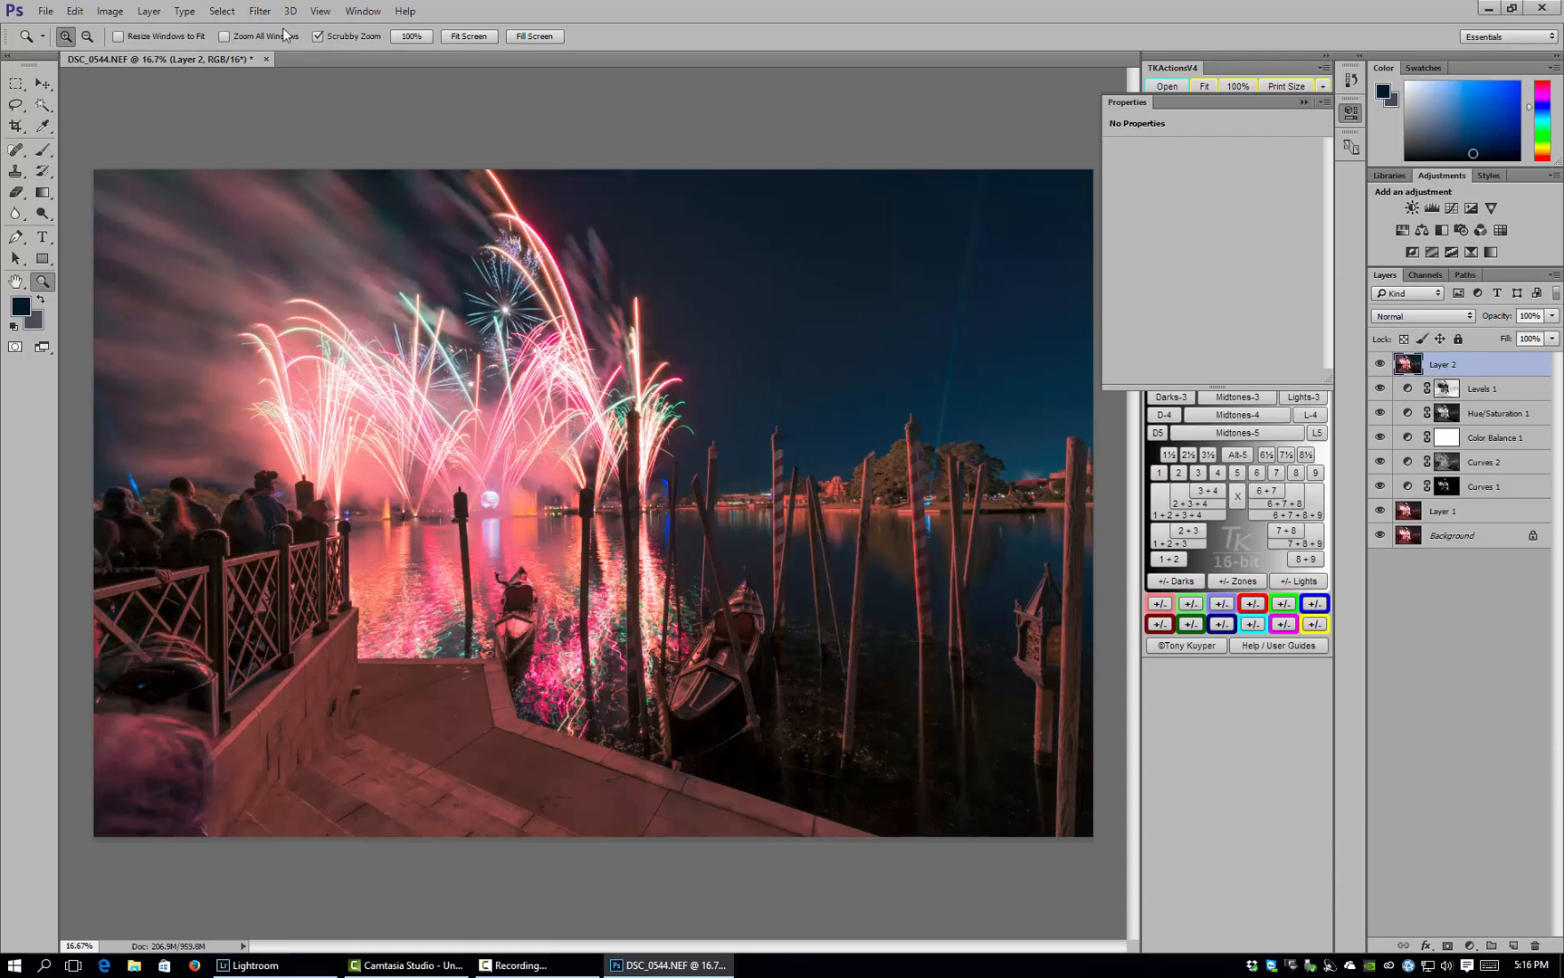
{"action": "left_click", "coordinate": [255, 12]}
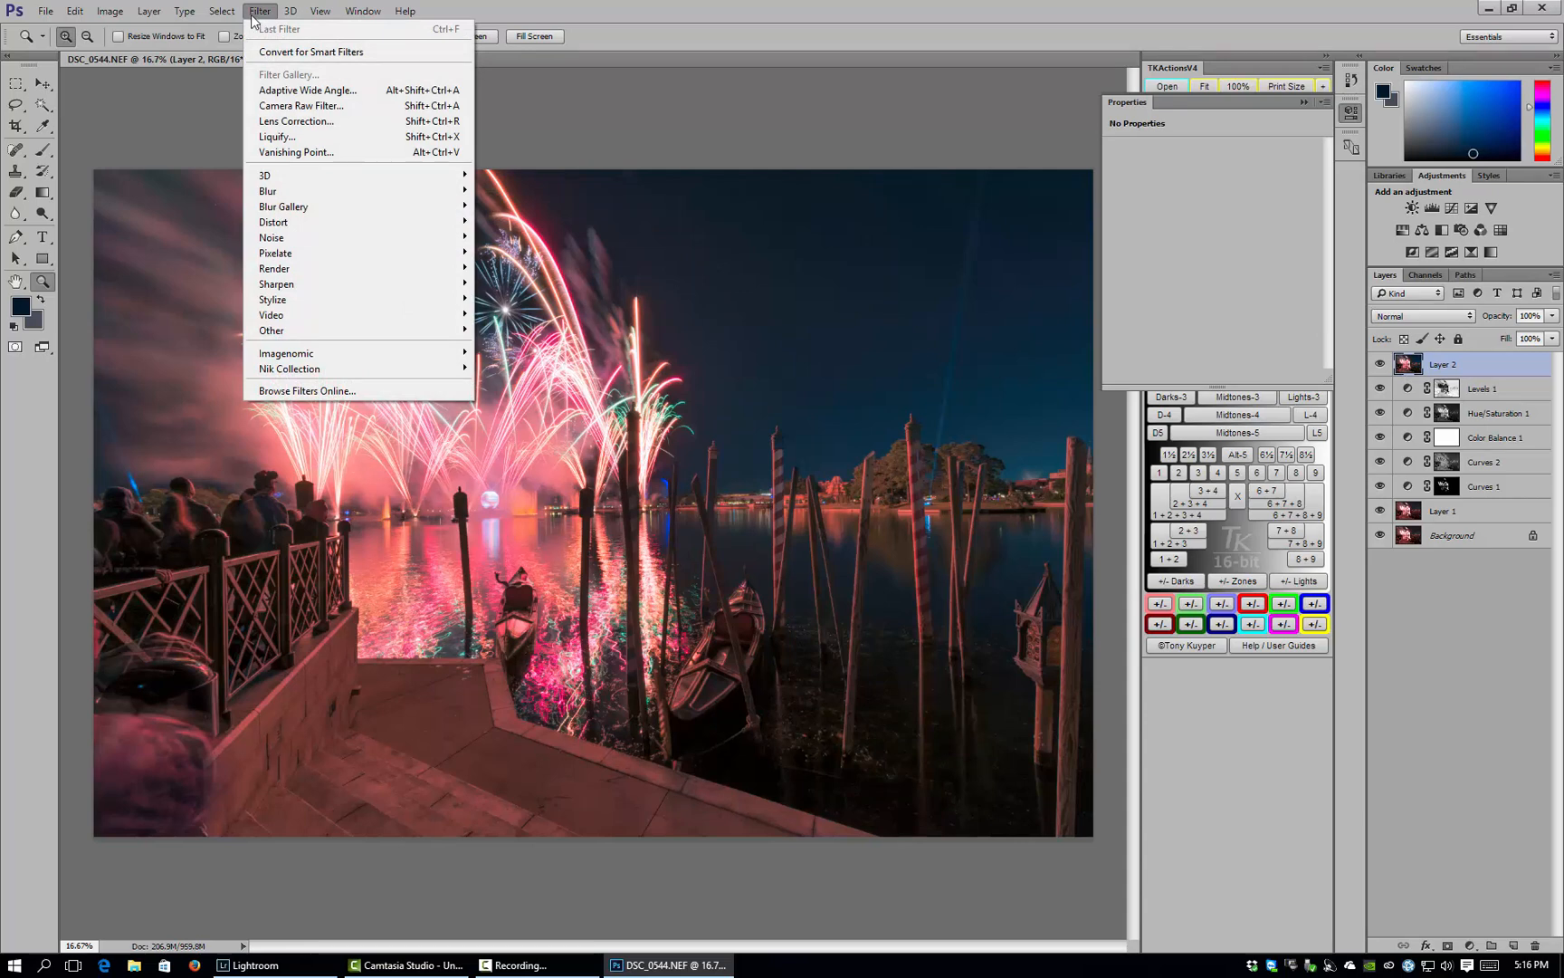
{"action": "mouse_move", "coordinate": [282, 373]}
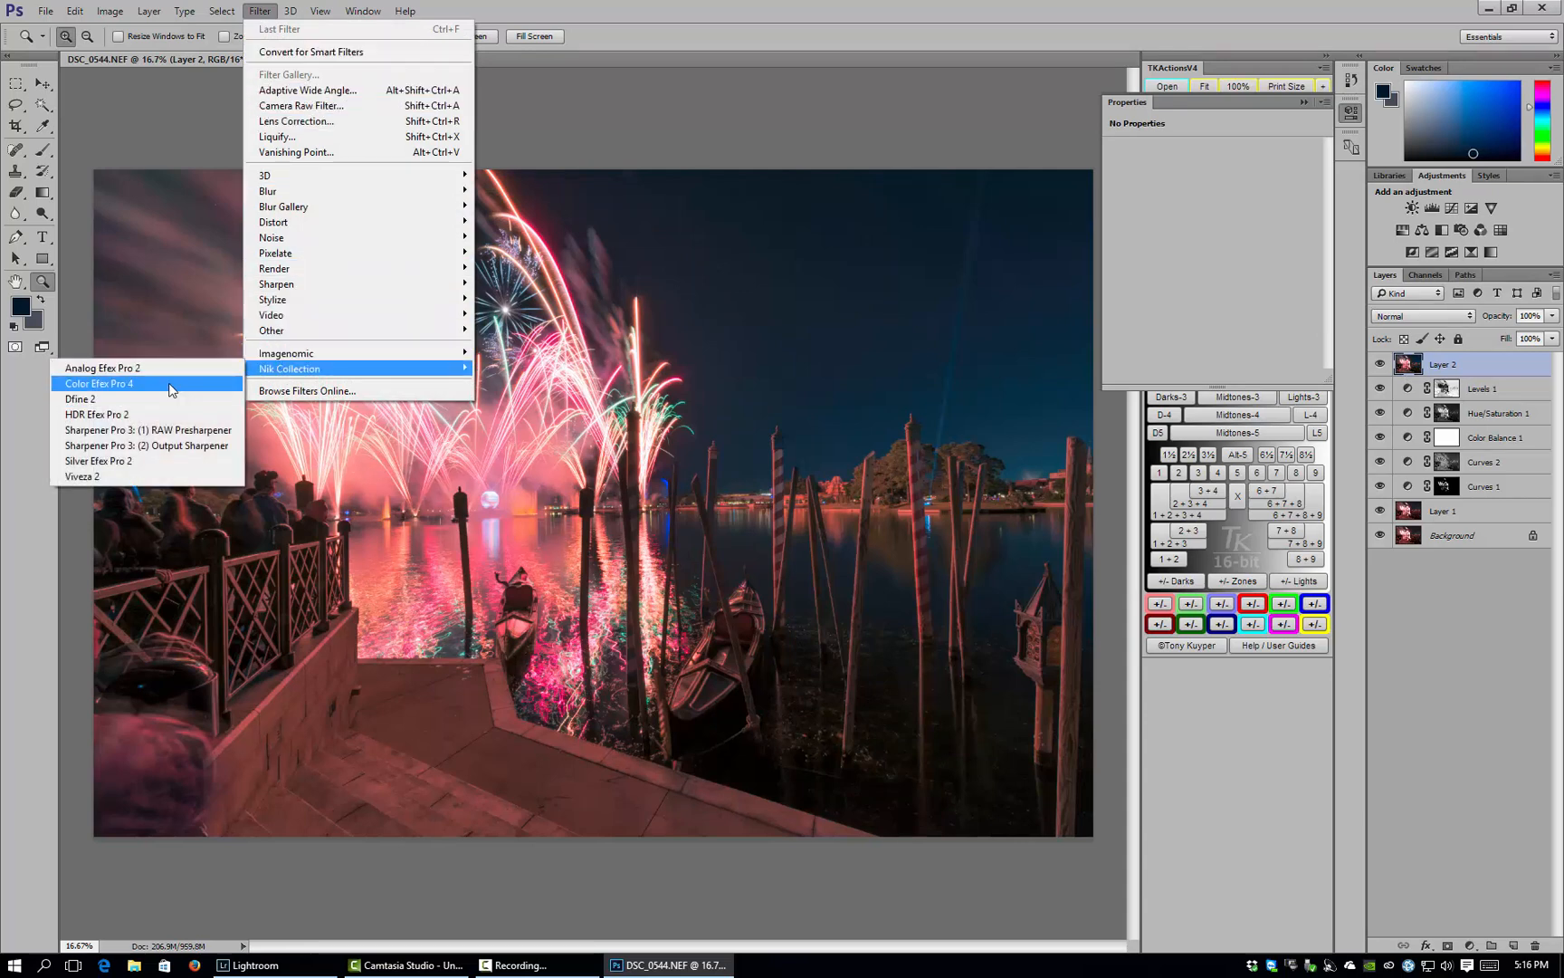
{"action": "left_click", "coordinate": [169, 386]}
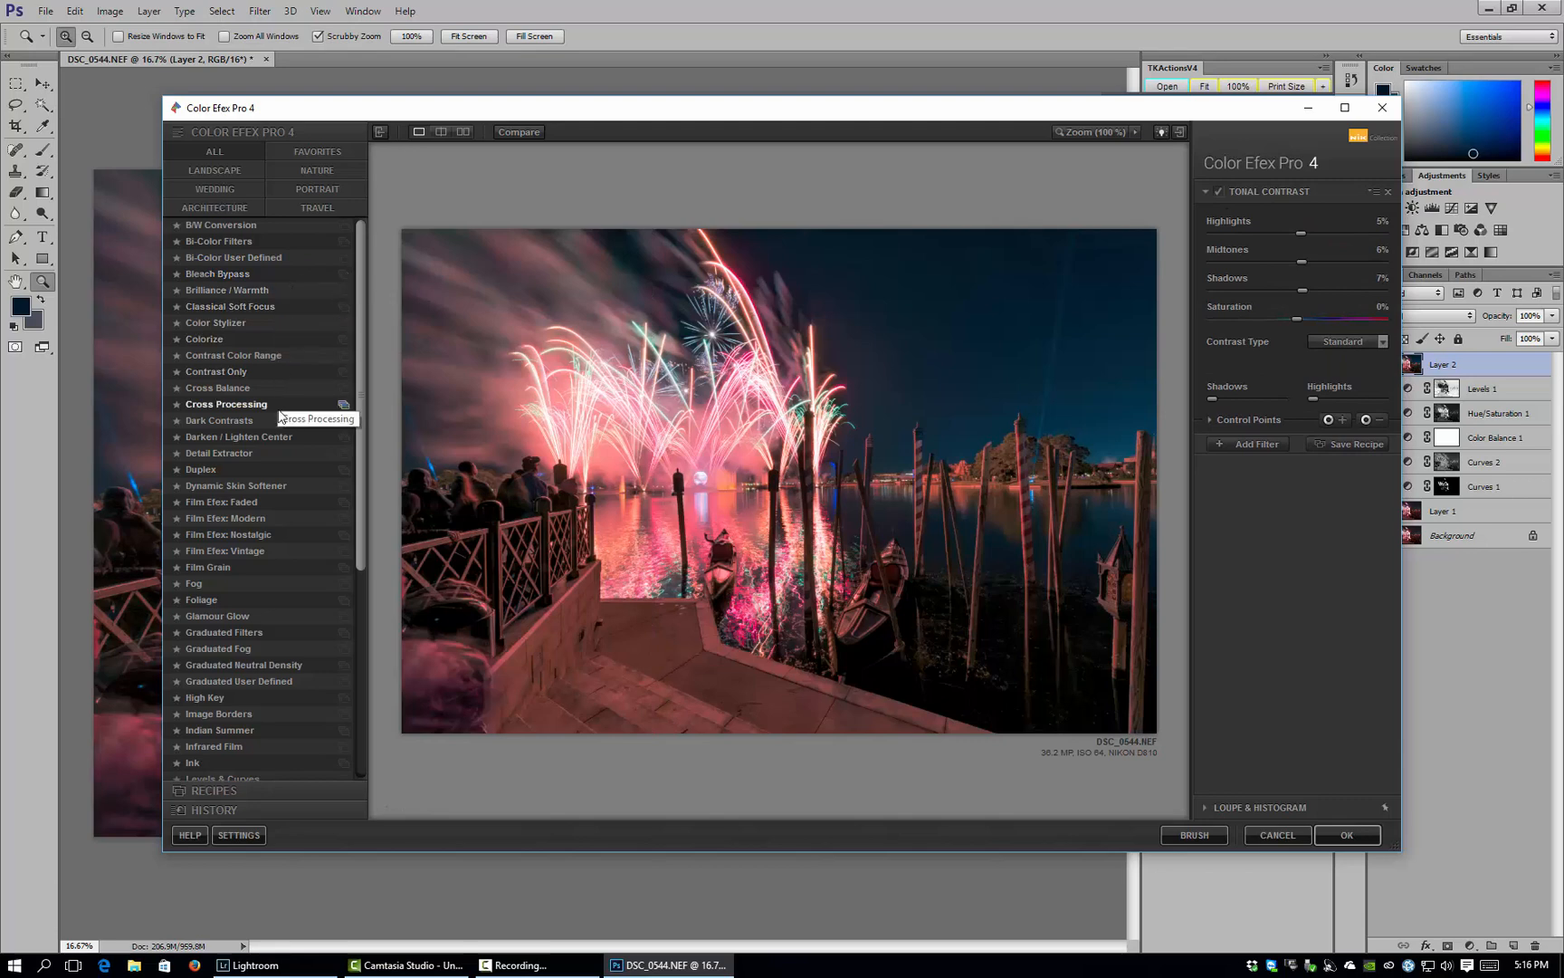
- Apply Pro Contrast with Correct Contrast 7% and Dynamic Contrast 13%, and merge the result down into the stamped layer
{"action": "scroll", "coordinate": [279, 415], "scroll_direction": "down", "scroll_amount": 1}
{"action": "scroll", "coordinate": [280, 413], "scroll_direction": "down", "scroll_amount": 5}
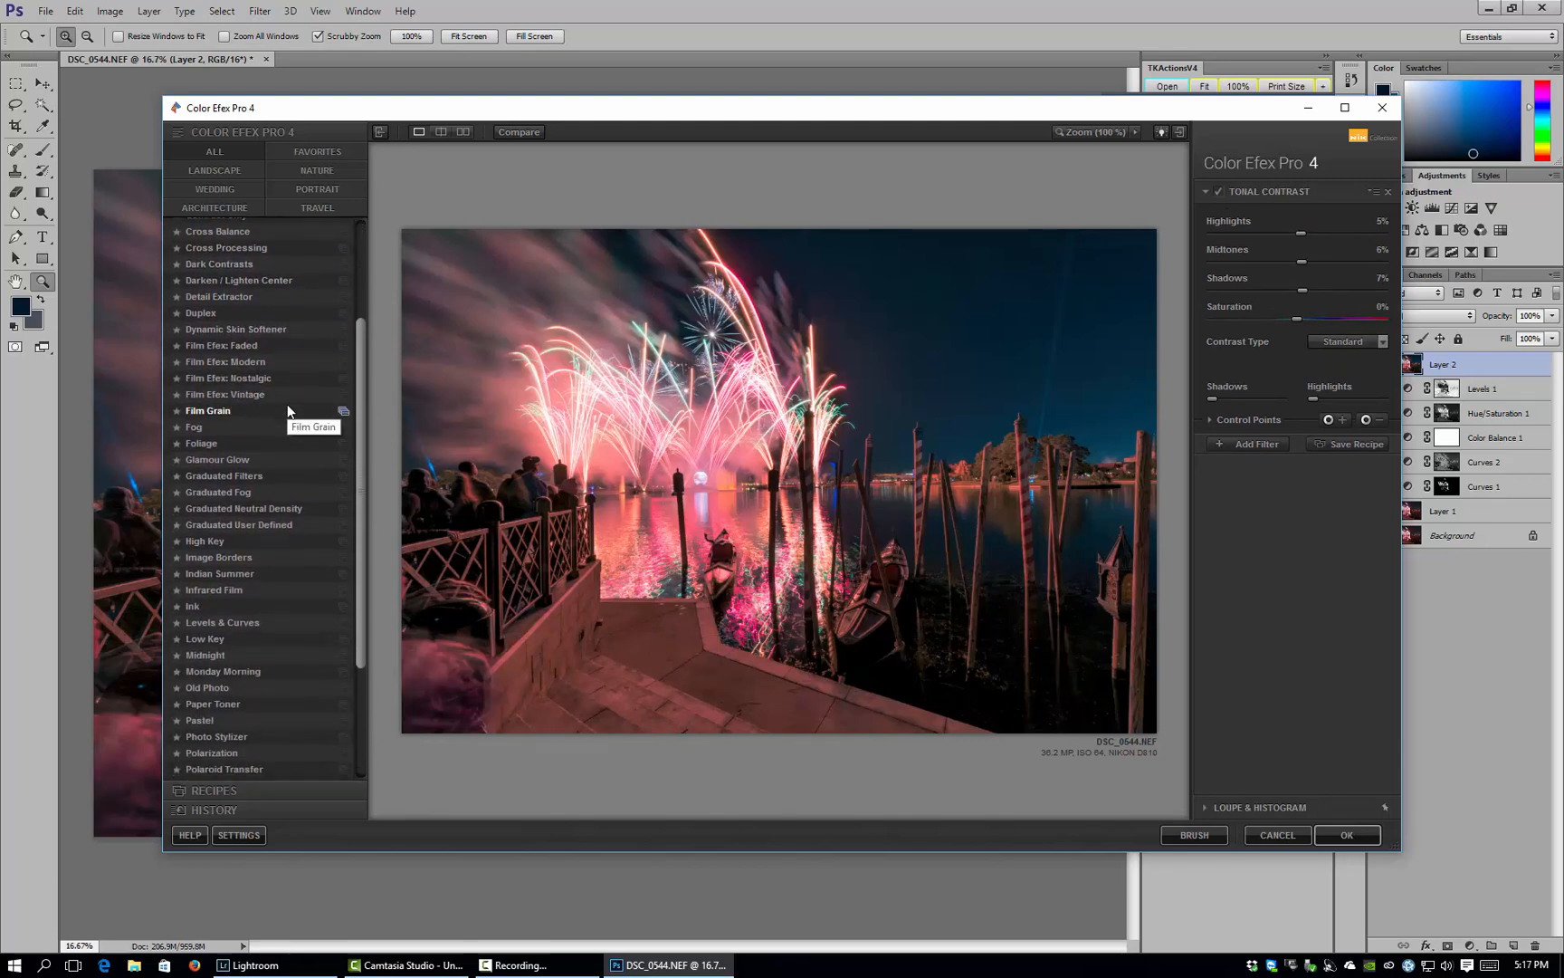
{"action": "scroll", "coordinate": [281, 453], "scroll_direction": "down", "scroll_amount": 1}
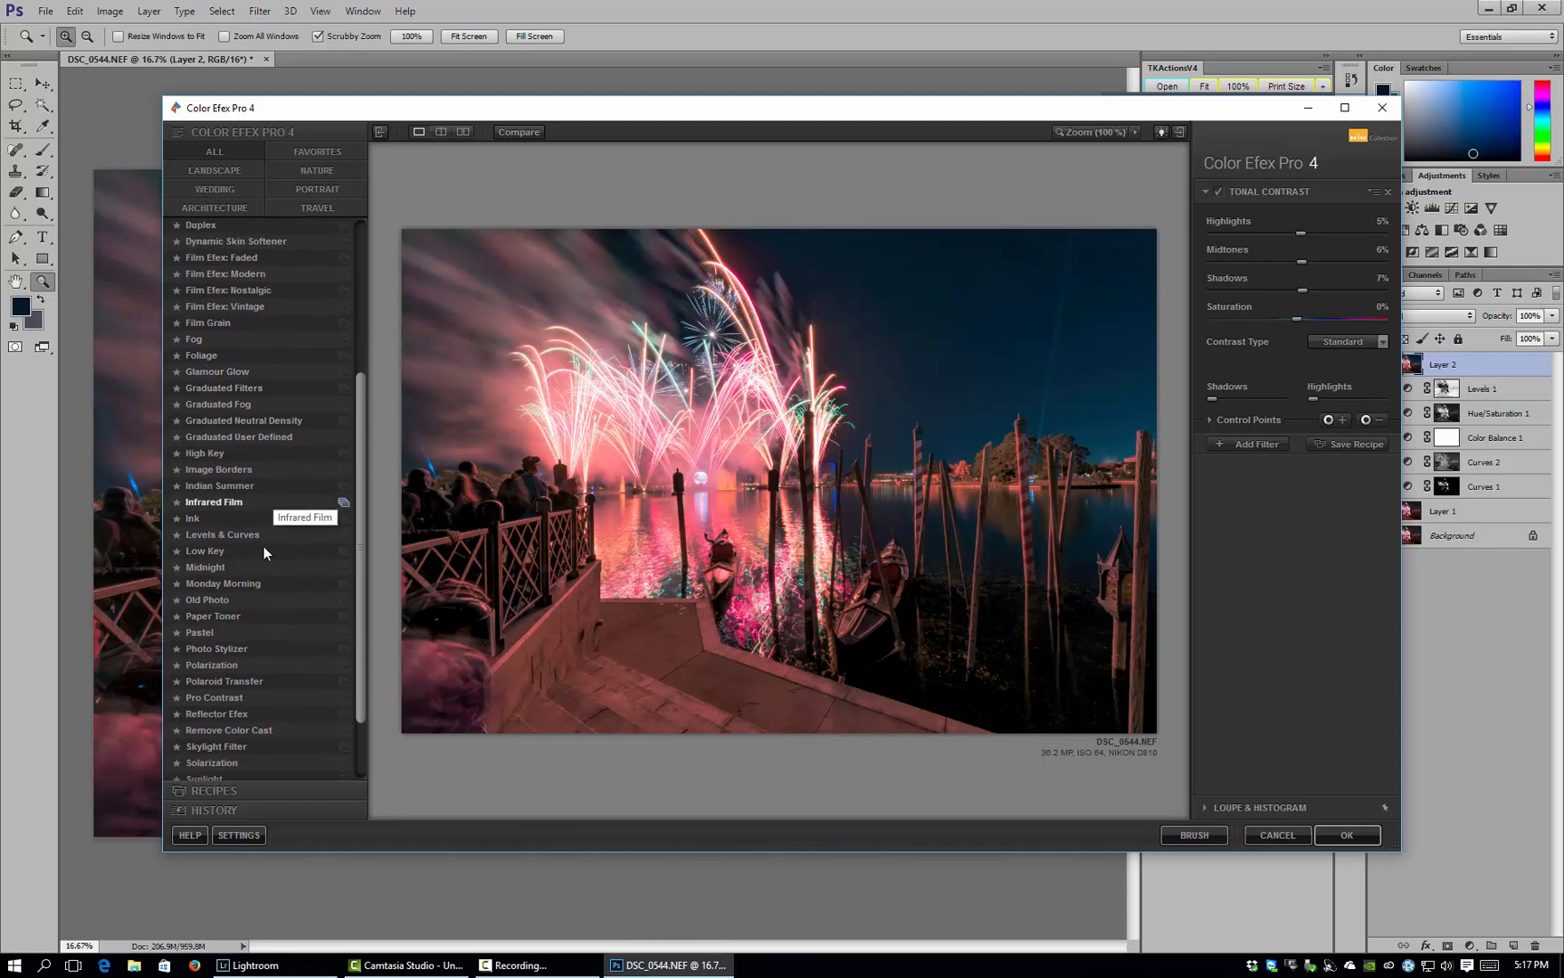
{"action": "left_click", "coordinate": [266, 700]}
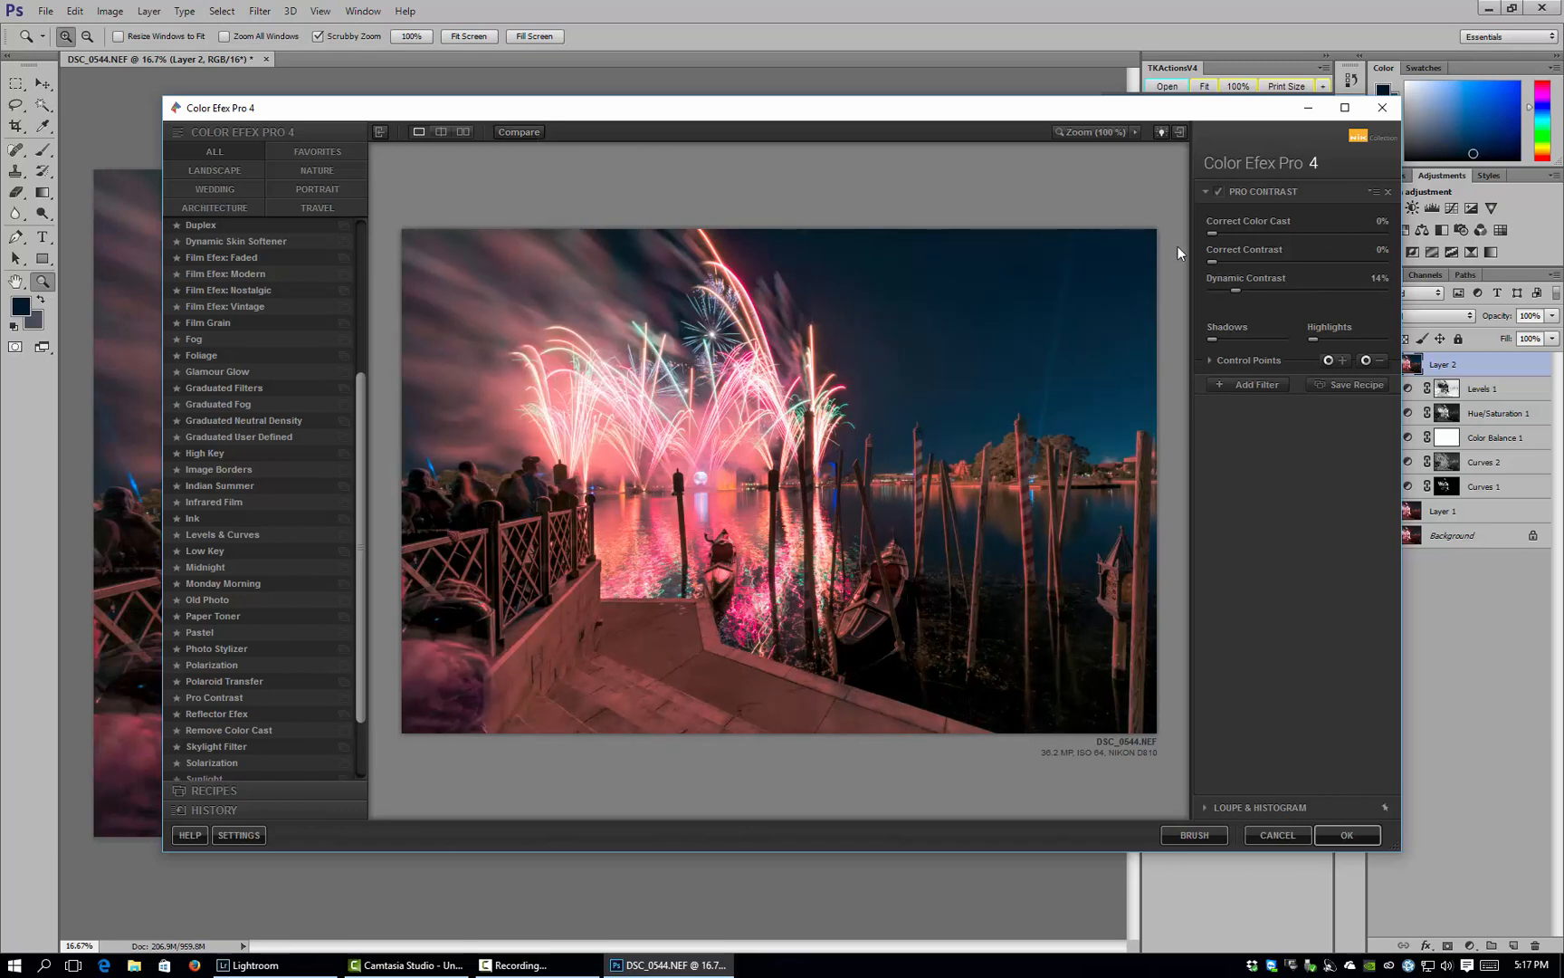
{"action": "left_click", "coordinate": [1323, 291]}
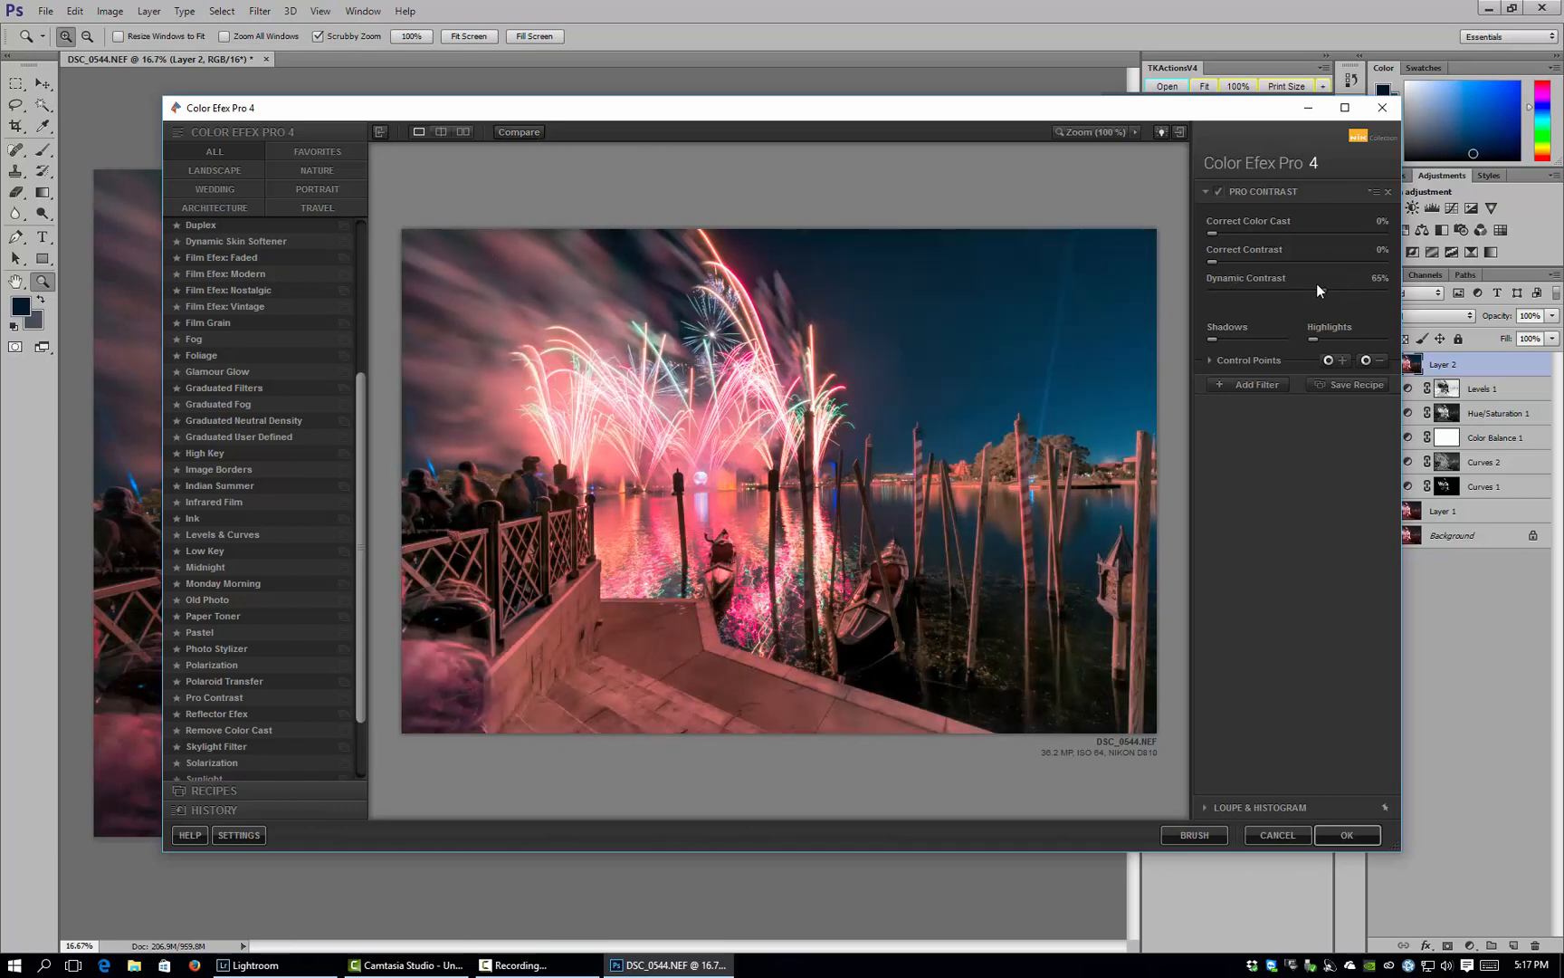
{"action": "left_click", "coordinate": [1235, 290]}
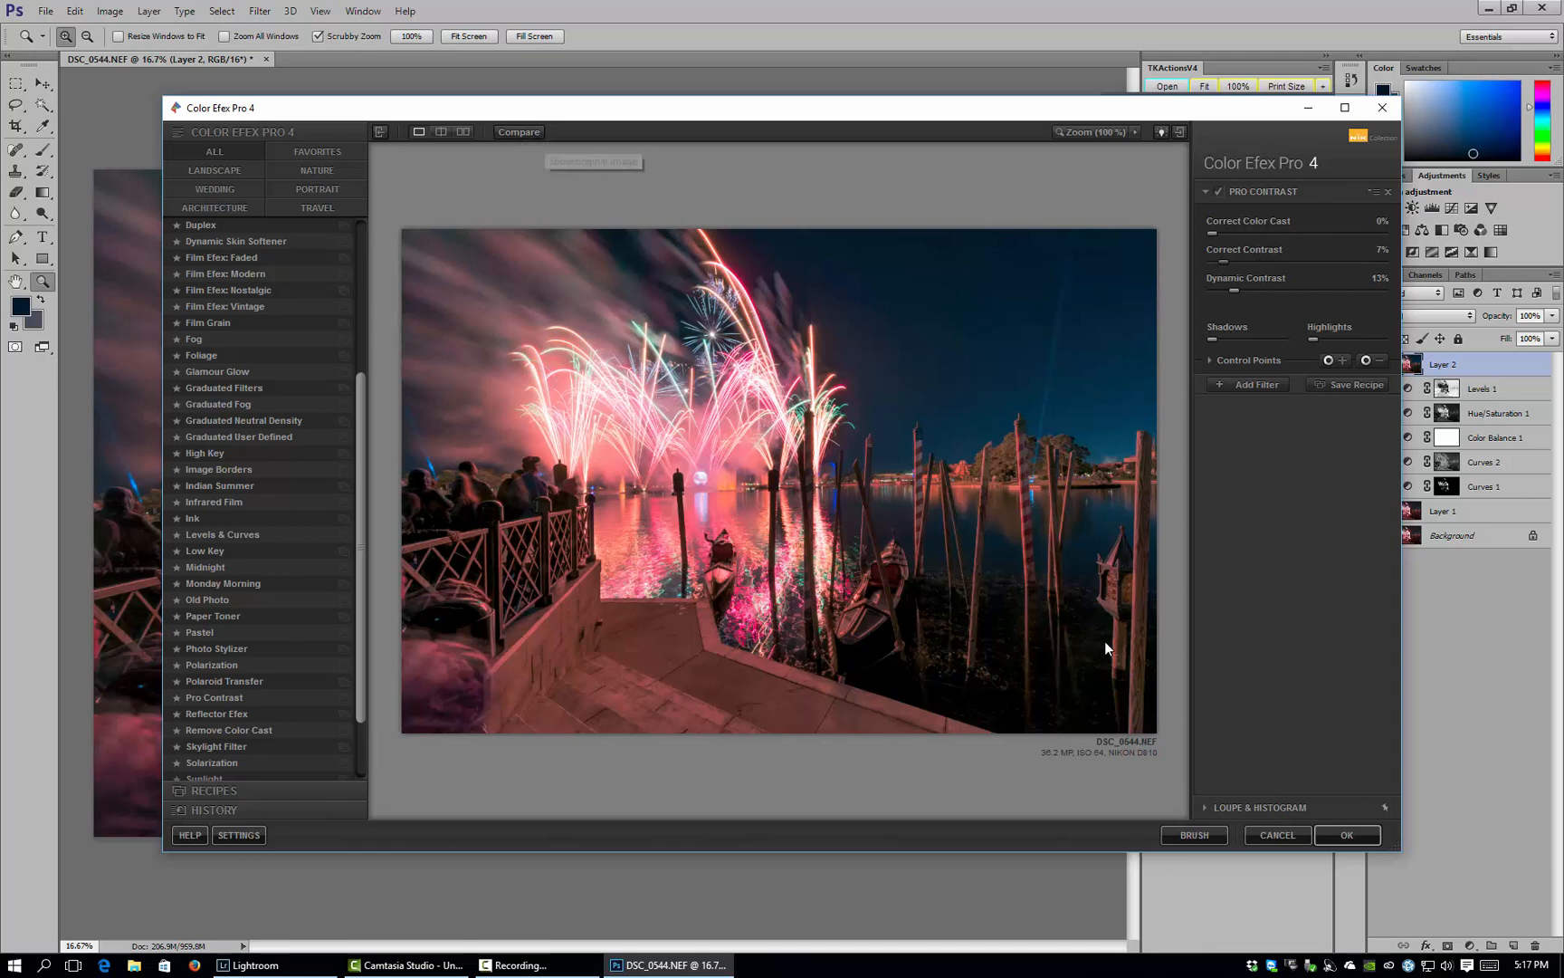
{"action": "left_click", "coordinate": [1358, 836]}
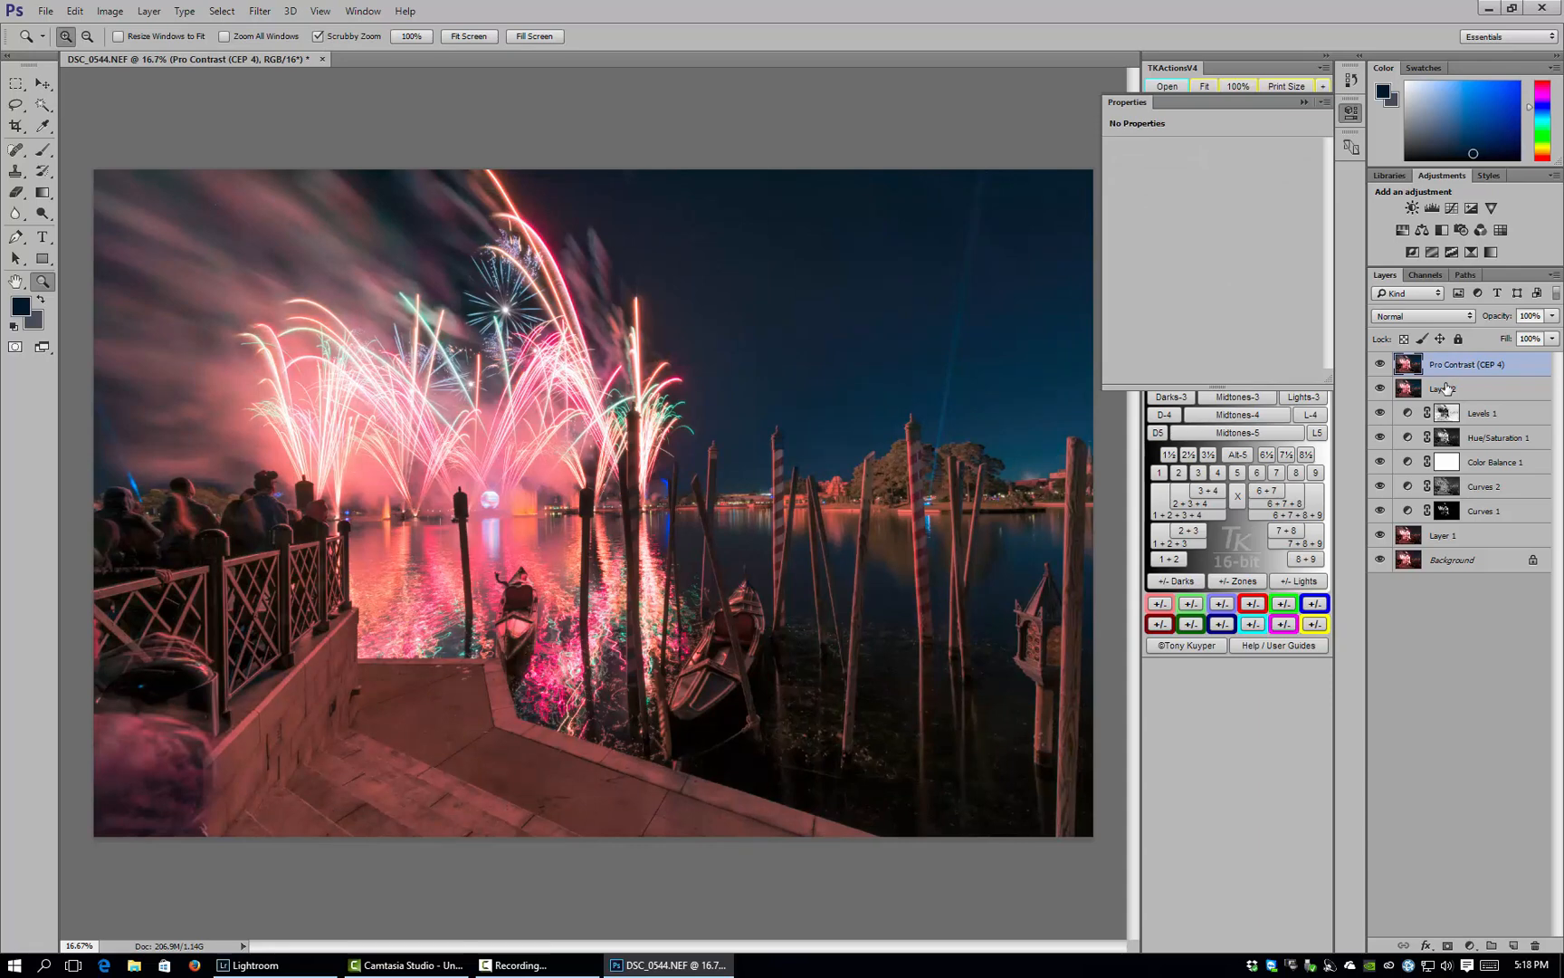
{"action": "key", "text": "ctrl+e"}
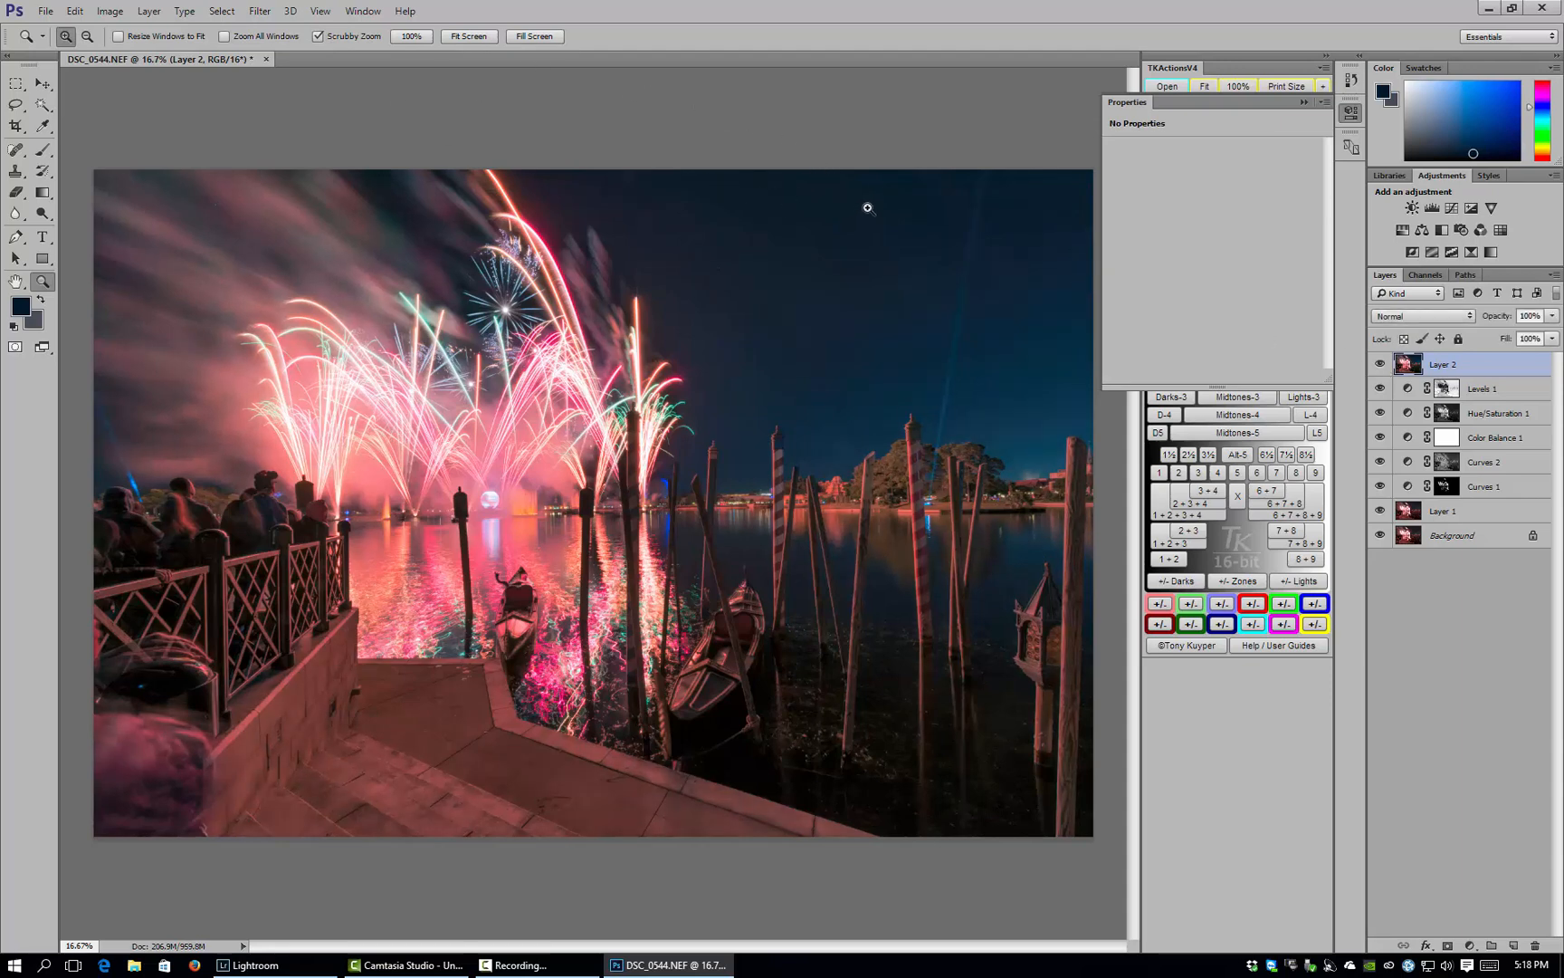
- Examine the dark sky beside the fireworks for noise at closer zoom, and view the available noise filters
{"action": "left_click", "coordinate": [747, 338]}
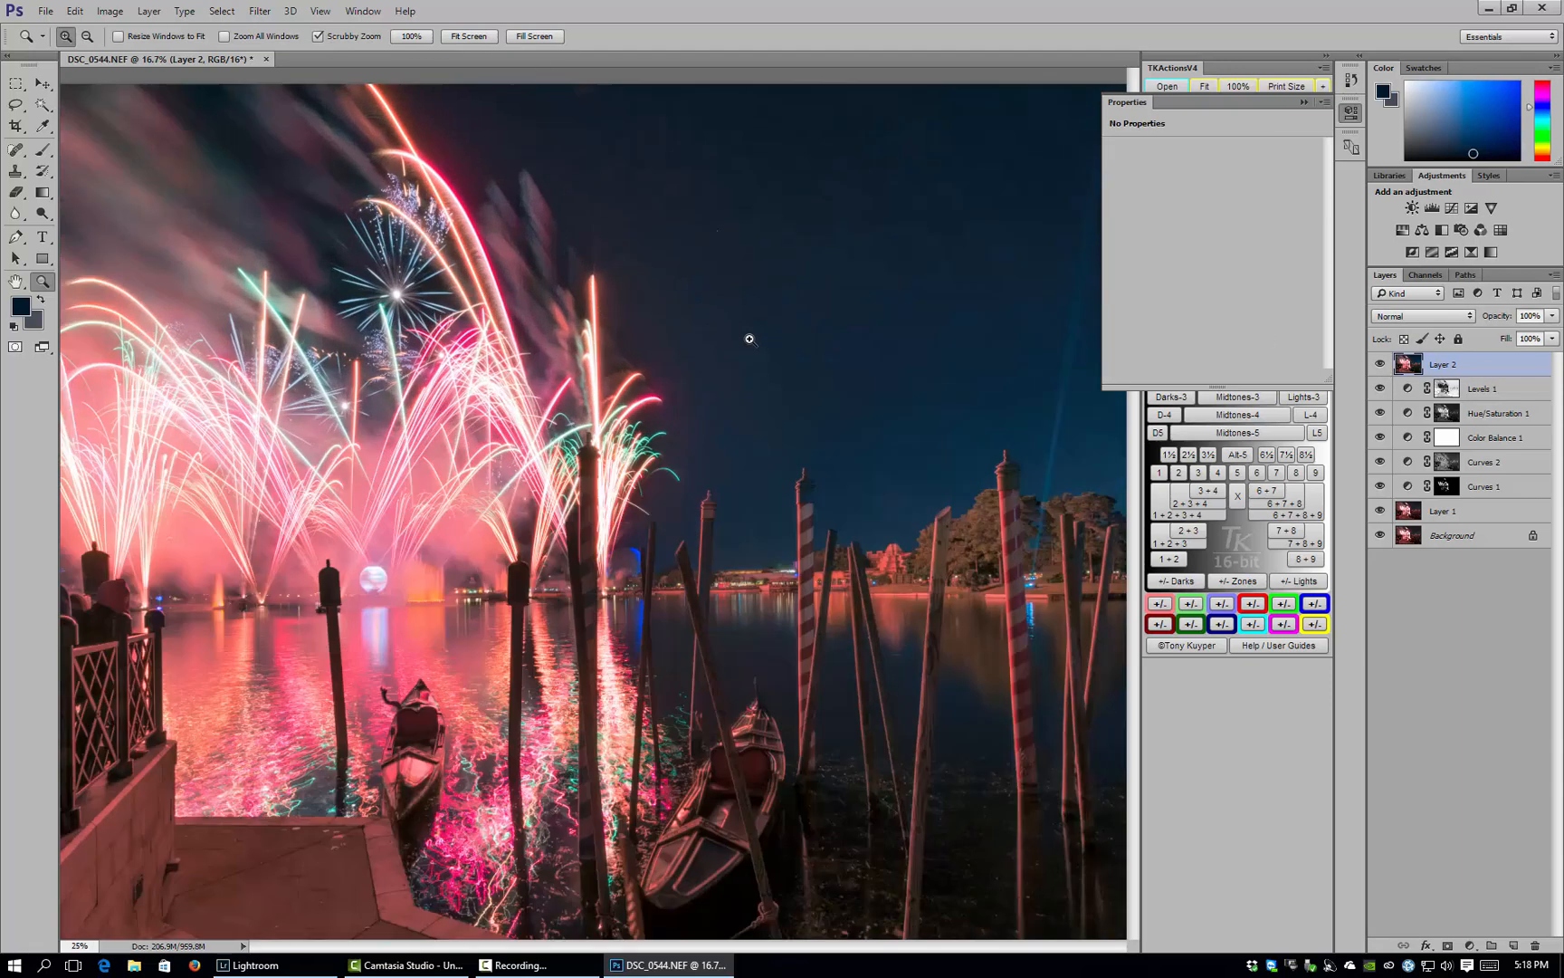
{"action": "left_click", "coordinate": [749, 339]}
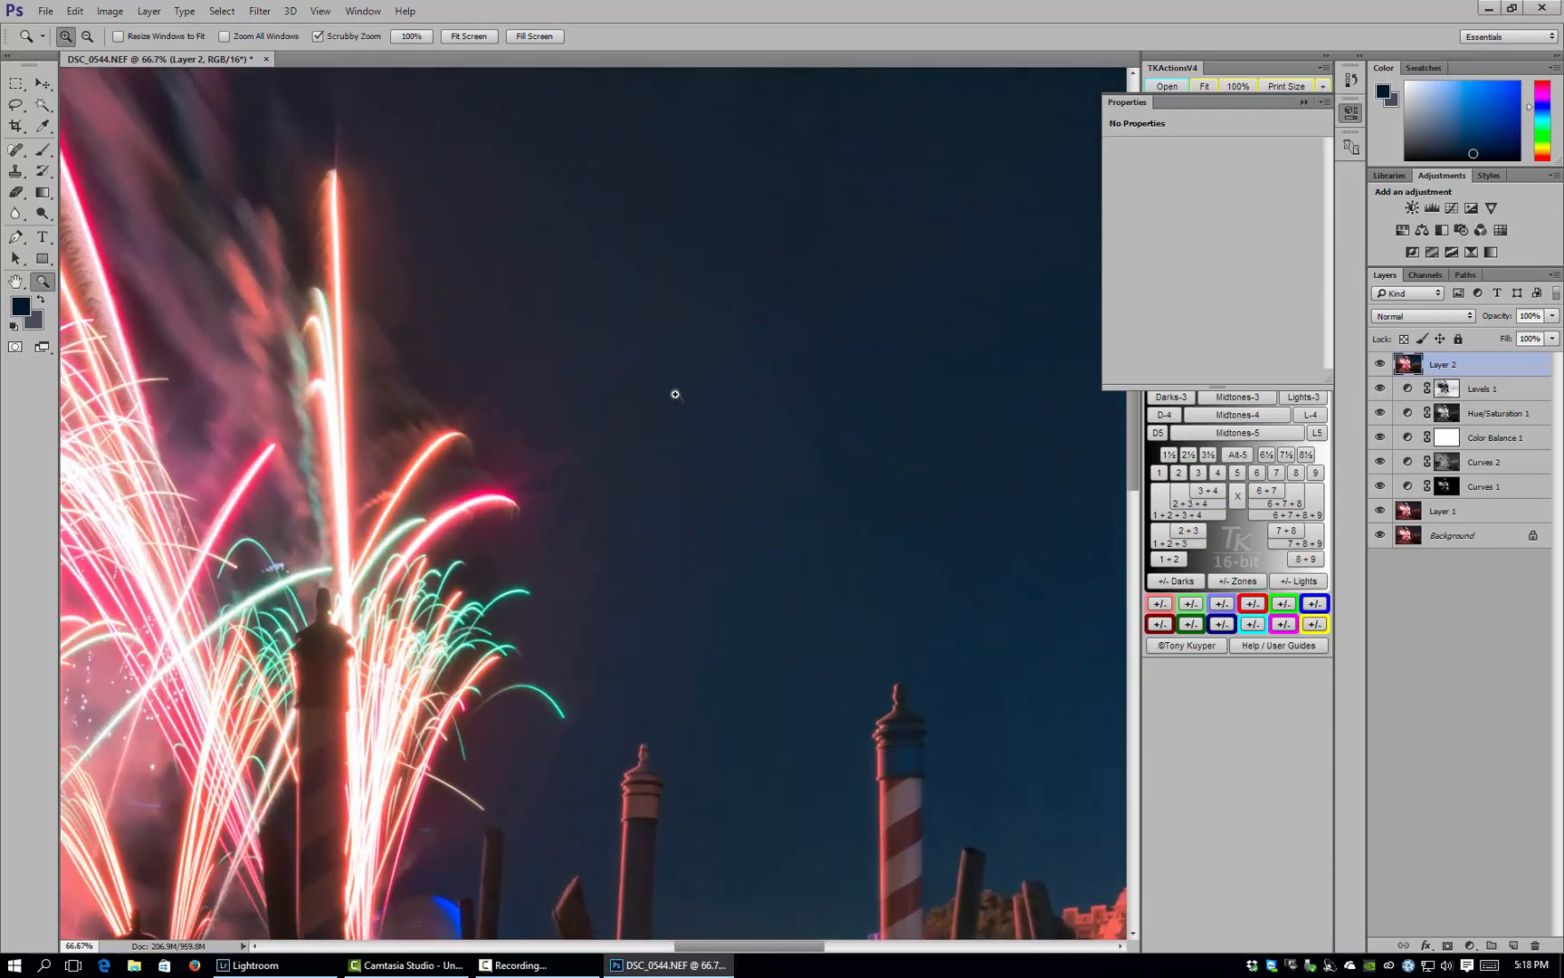
{"action": "right_click", "coordinate": [621, 501]}
{"action": "left_click", "coordinate": [674, 511]}
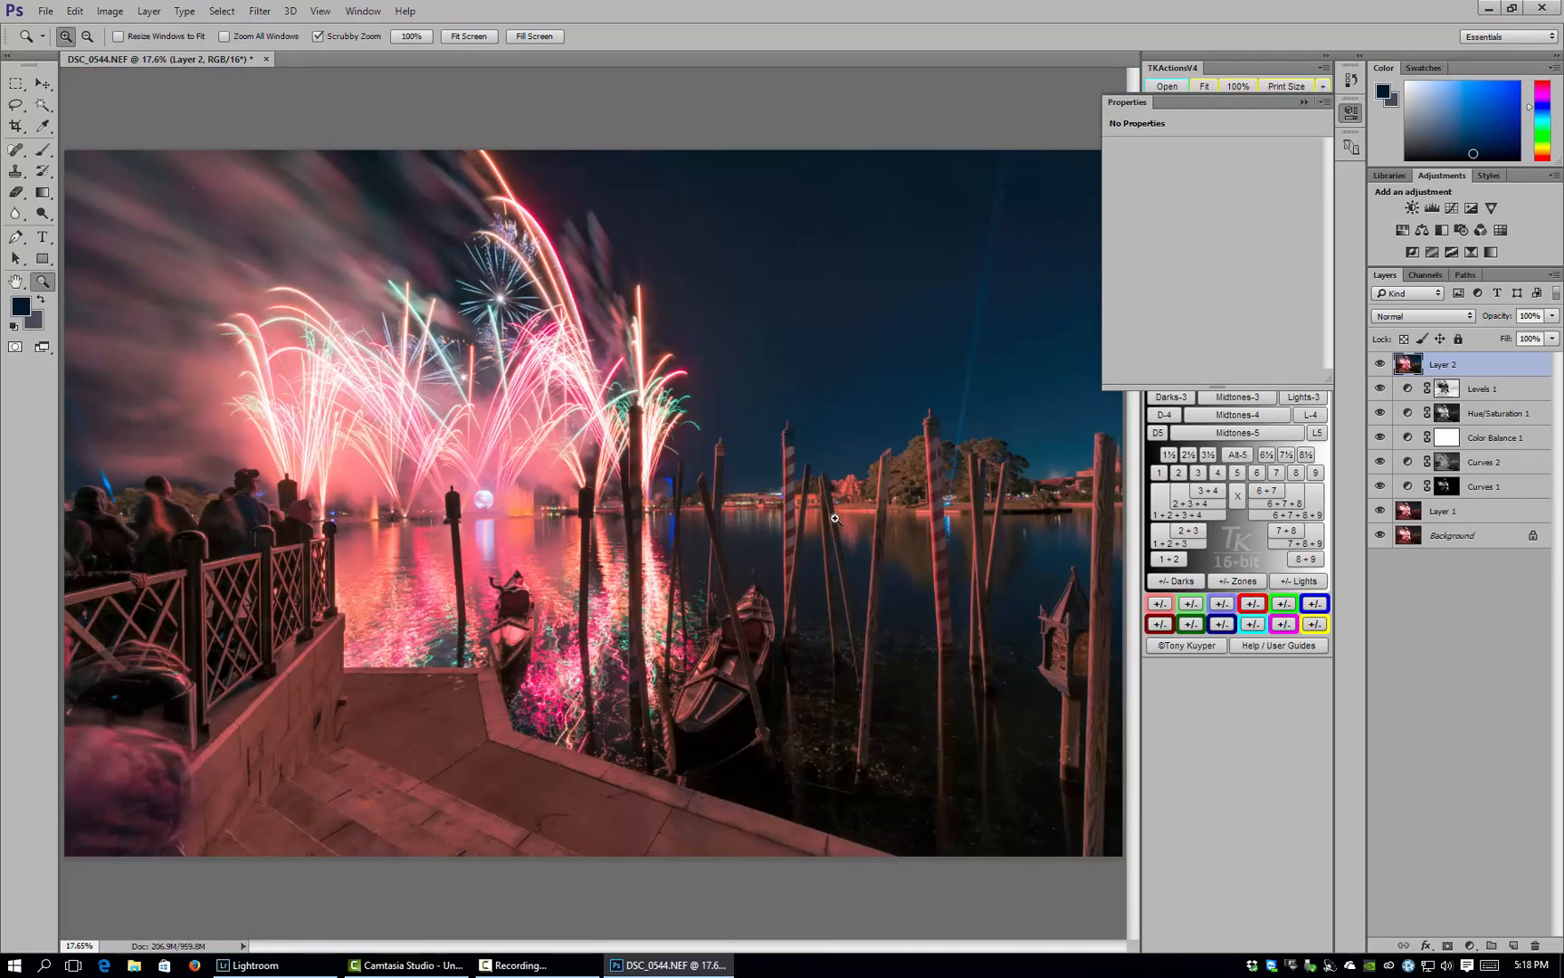
{"action": "left_click", "coordinate": [262, 13]}
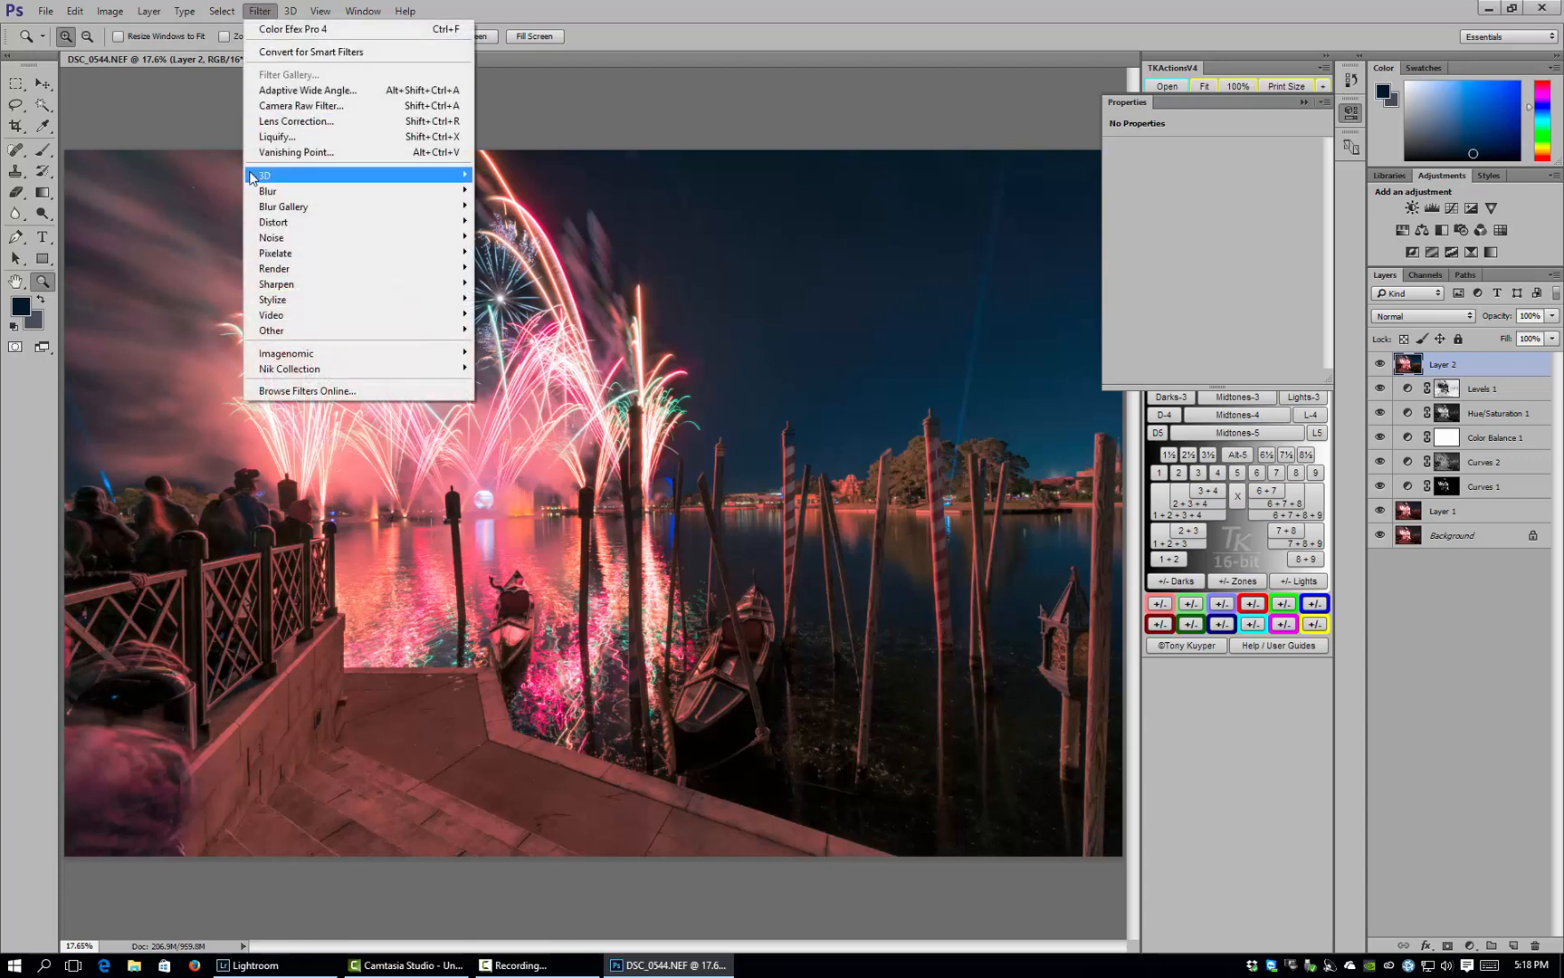
{"action": "mouse_move", "coordinate": [277, 239]}
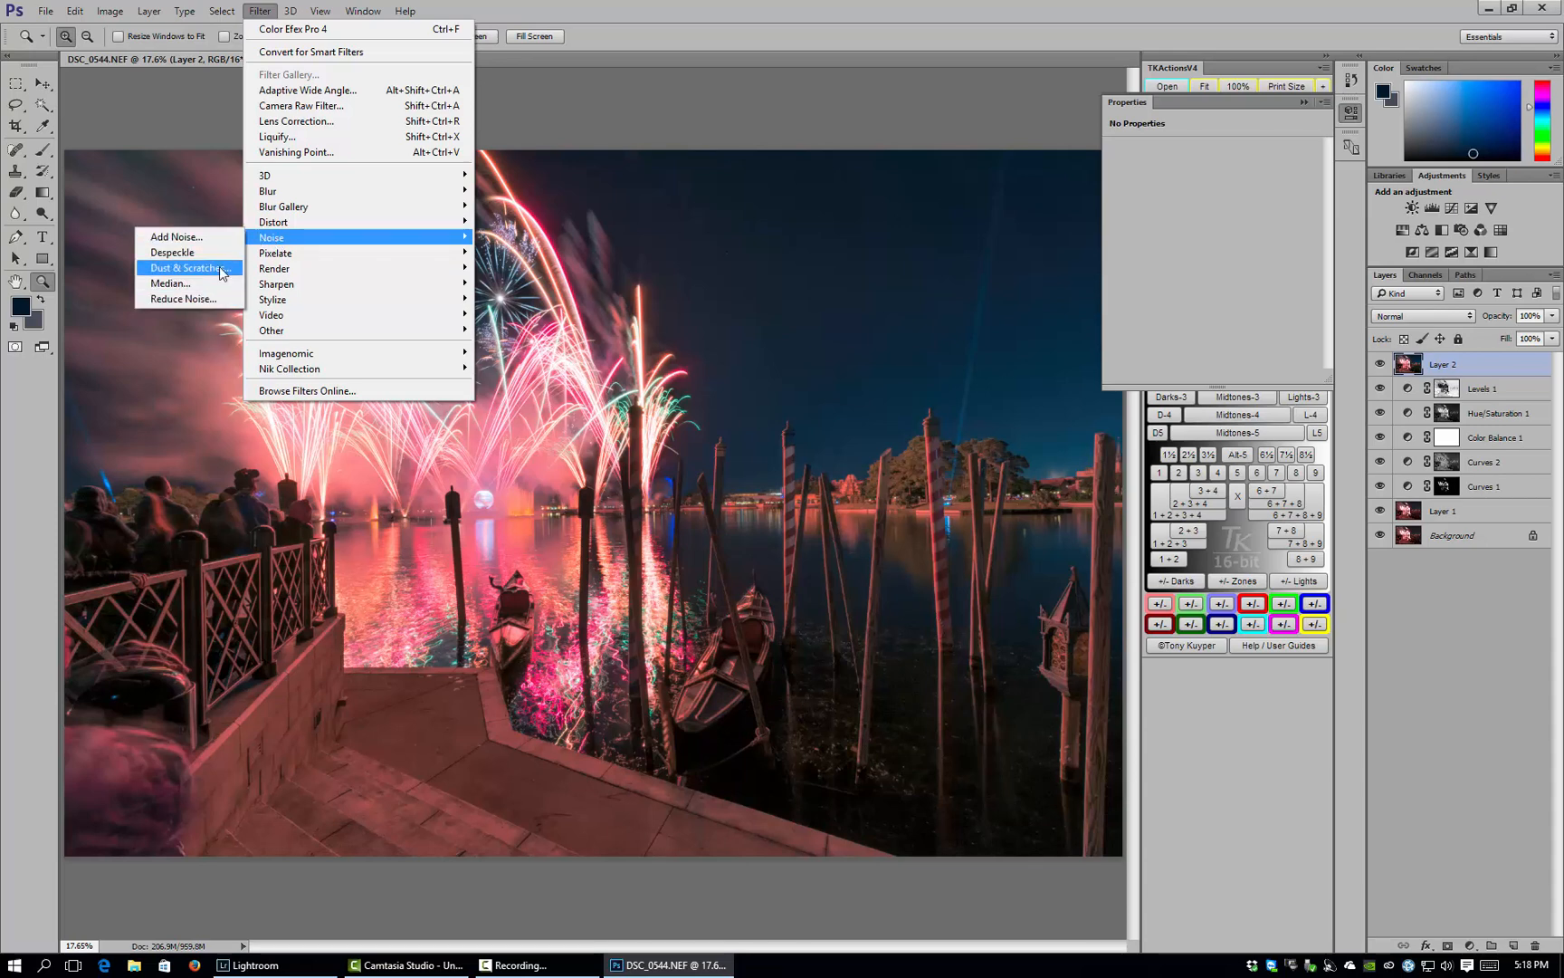
{"action": "left_click", "coordinate": [654, 3]}
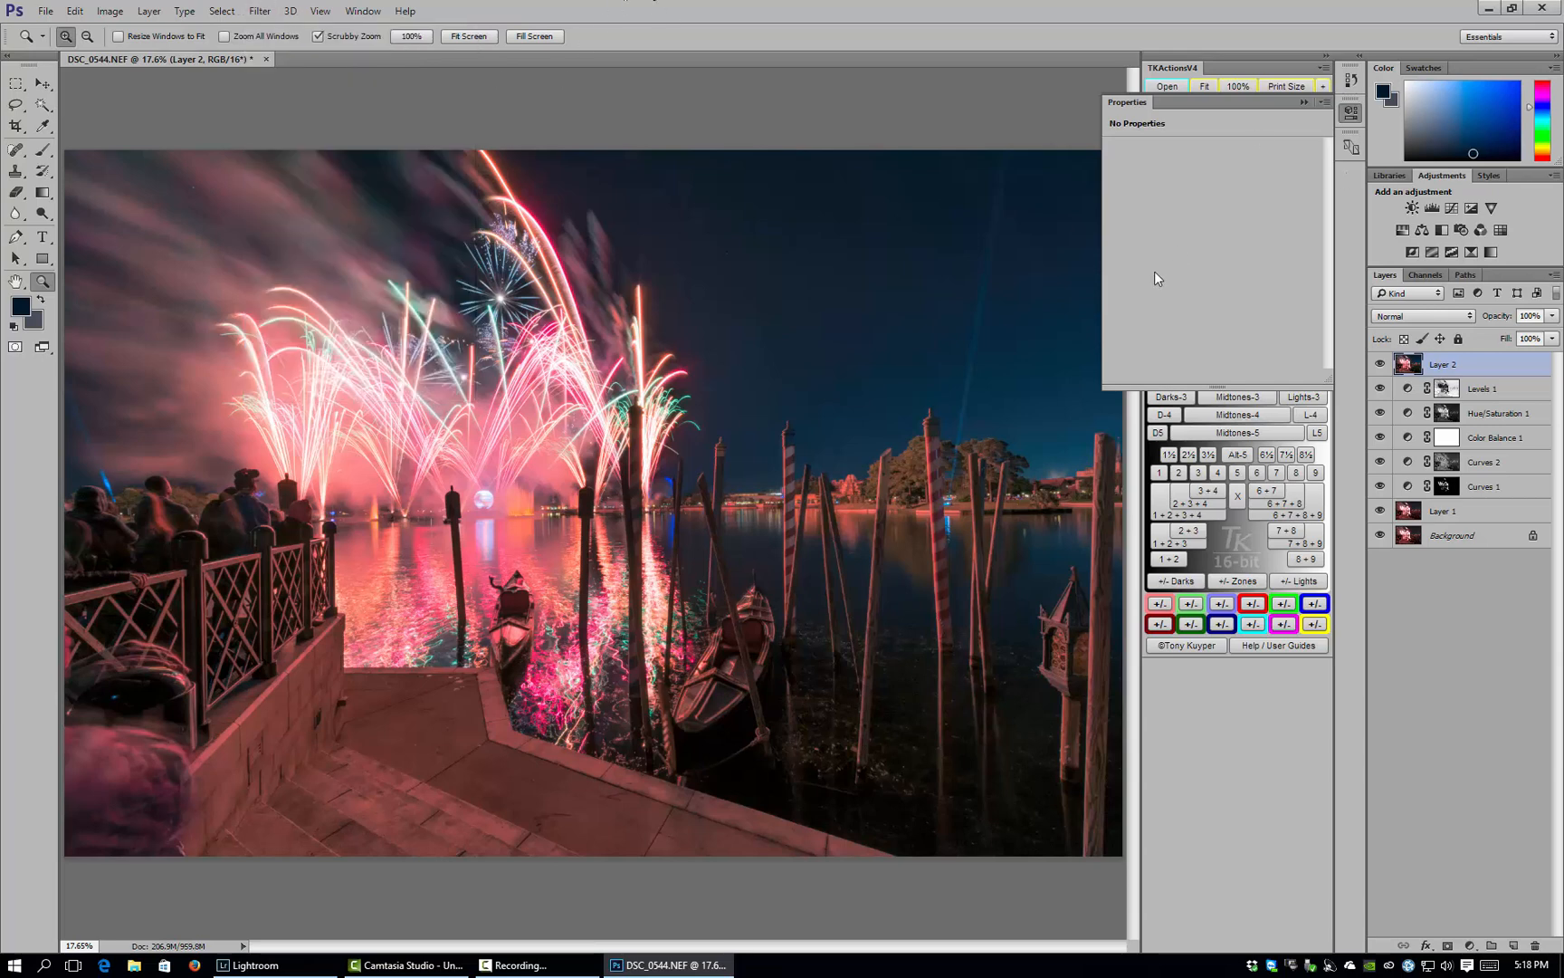
- Duplicate the merged top layer and open the copy in Noiseware, previewing the sky beside the fireworks at 100%
{"action": "key", "text": "ctrl+j"}
{"action": "left_click", "coordinate": [260, 10]}
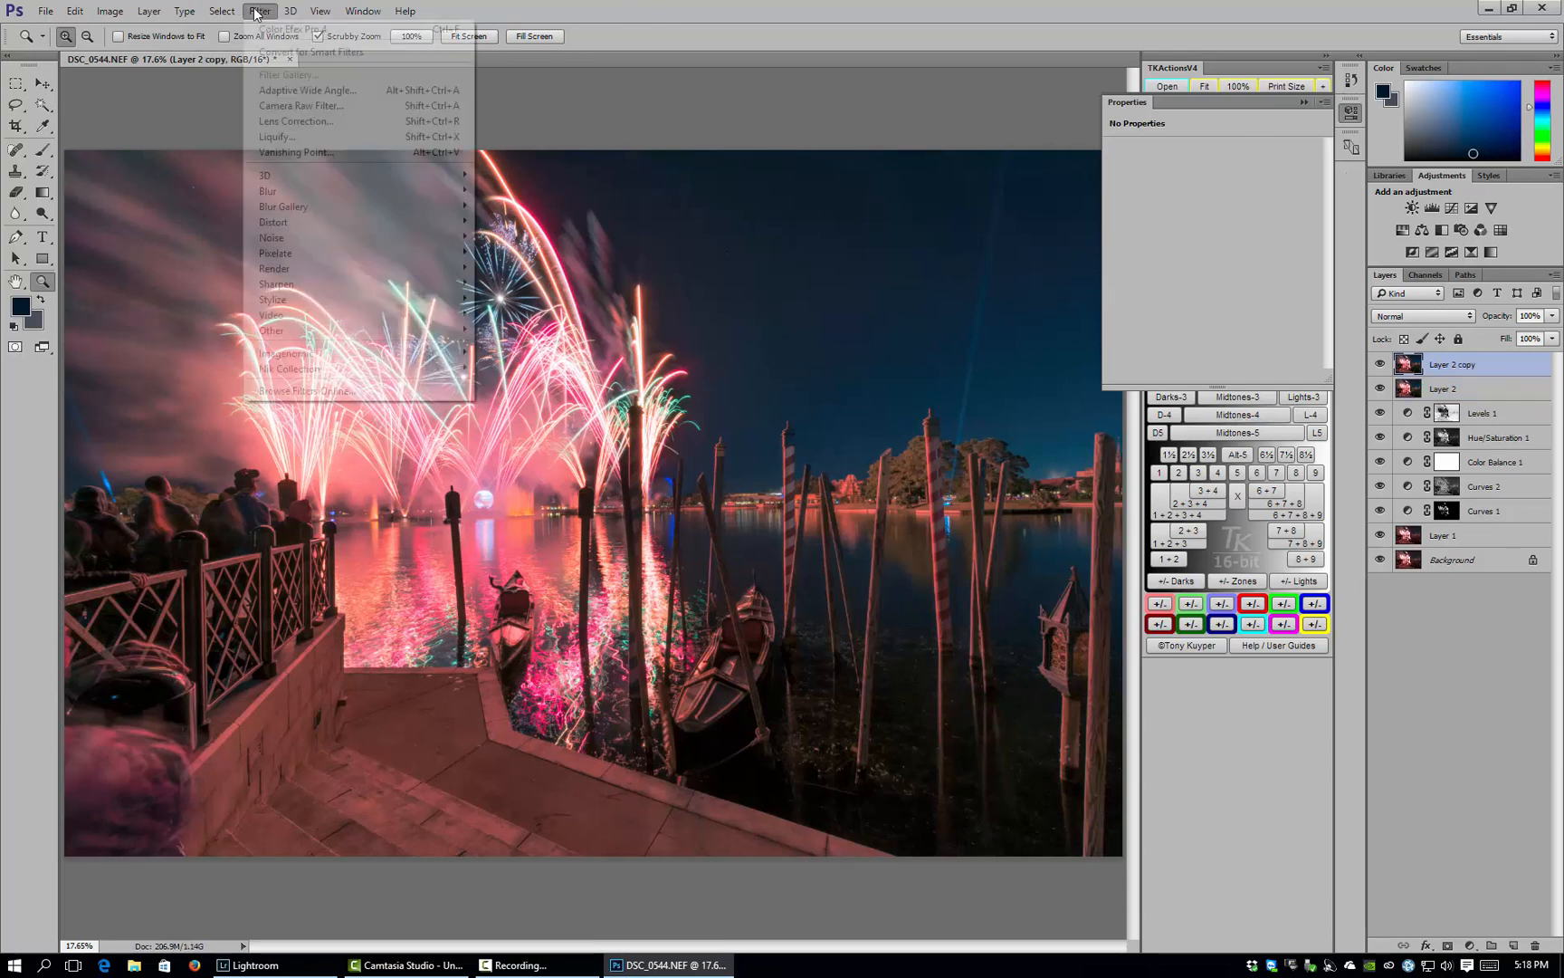
{"action": "mouse_move", "coordinate": [274, 359]}
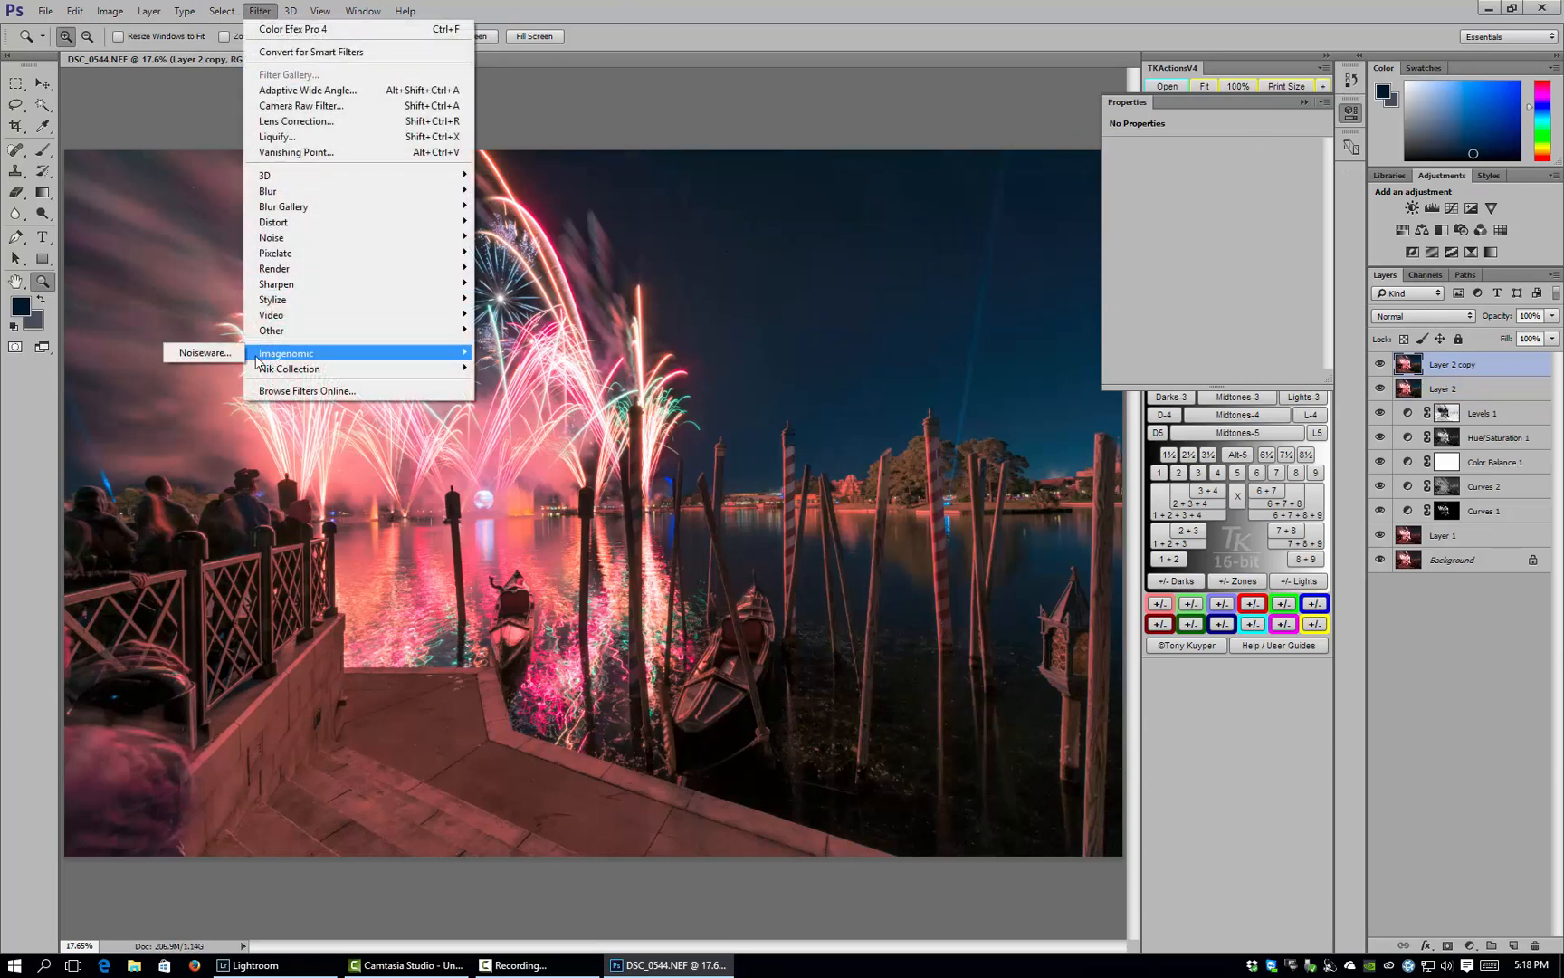
{"action": "left_click", "coordinate": [221, 352]}
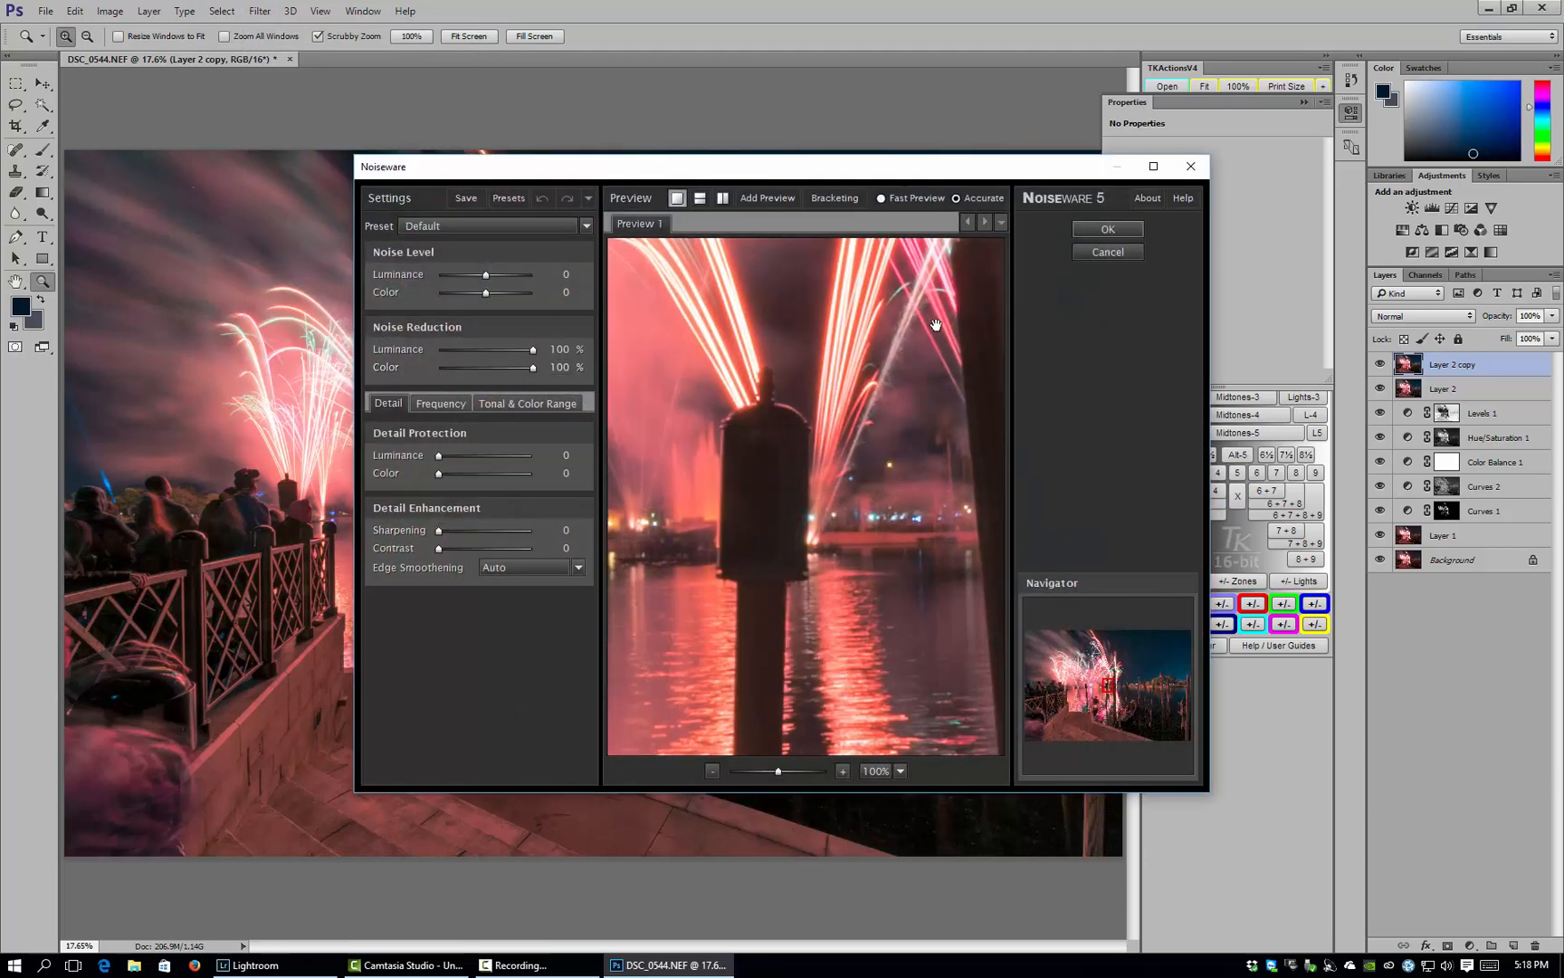
{"action": "left_click_drag", "start_coordinate": [936, 325], "coordinate": [695, 513]}
{"action": "left_click_drag", "start_coordinate": [924, 359], "coordinate": [708, 492]}
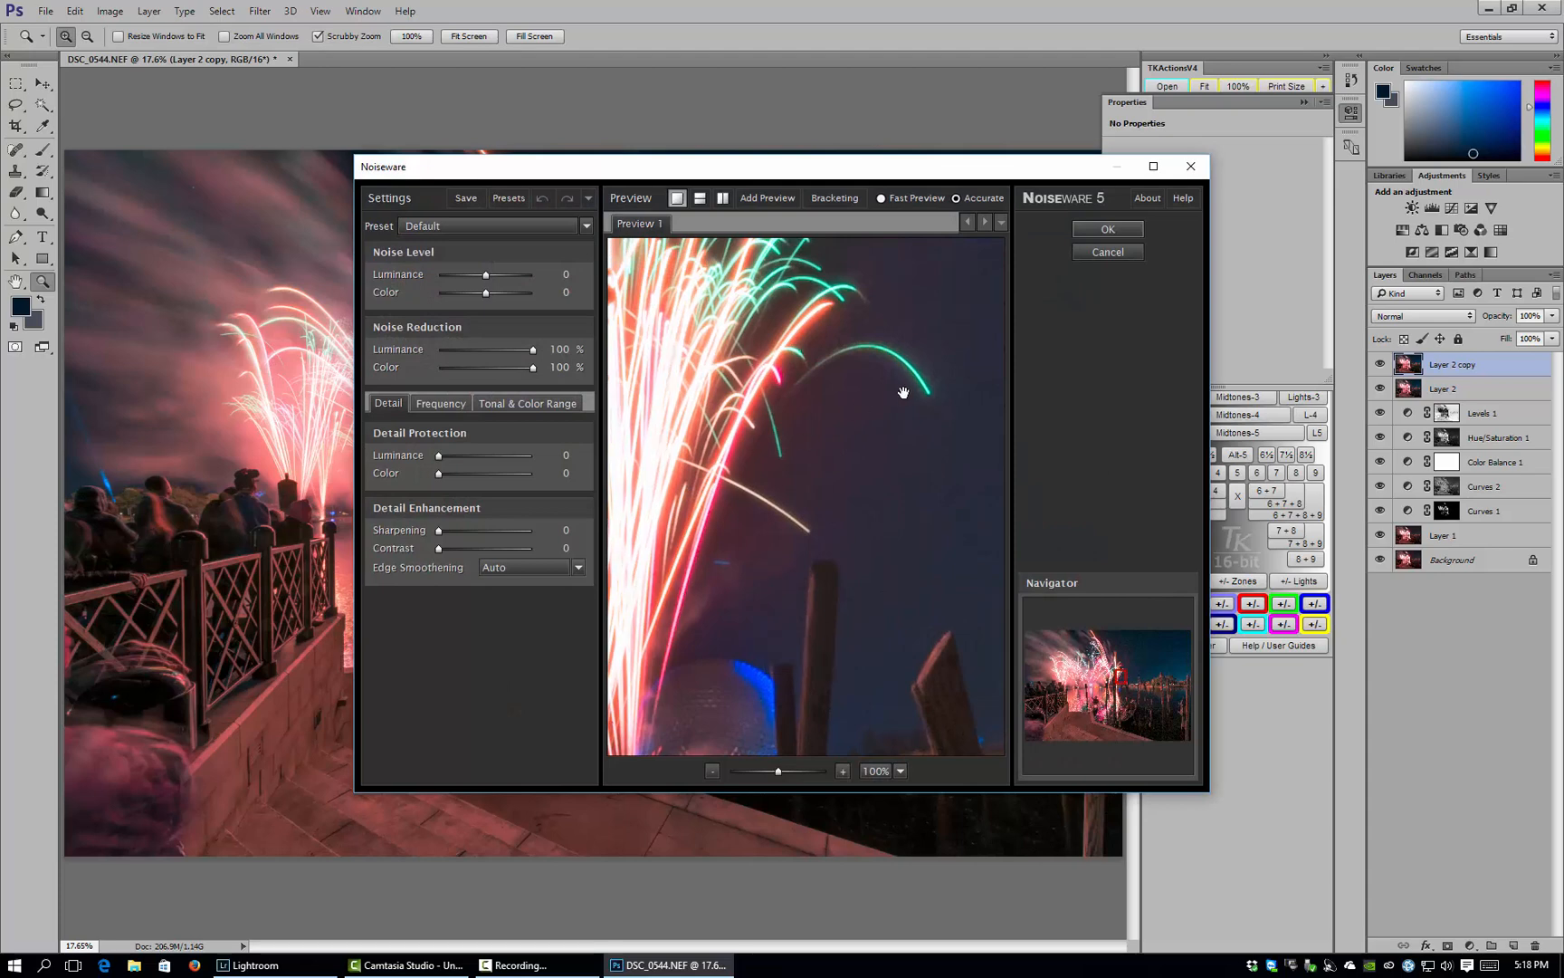
{"action": "left_click_drag", "start_coordinate": [831, 437], "coordinate": [747, 451]}
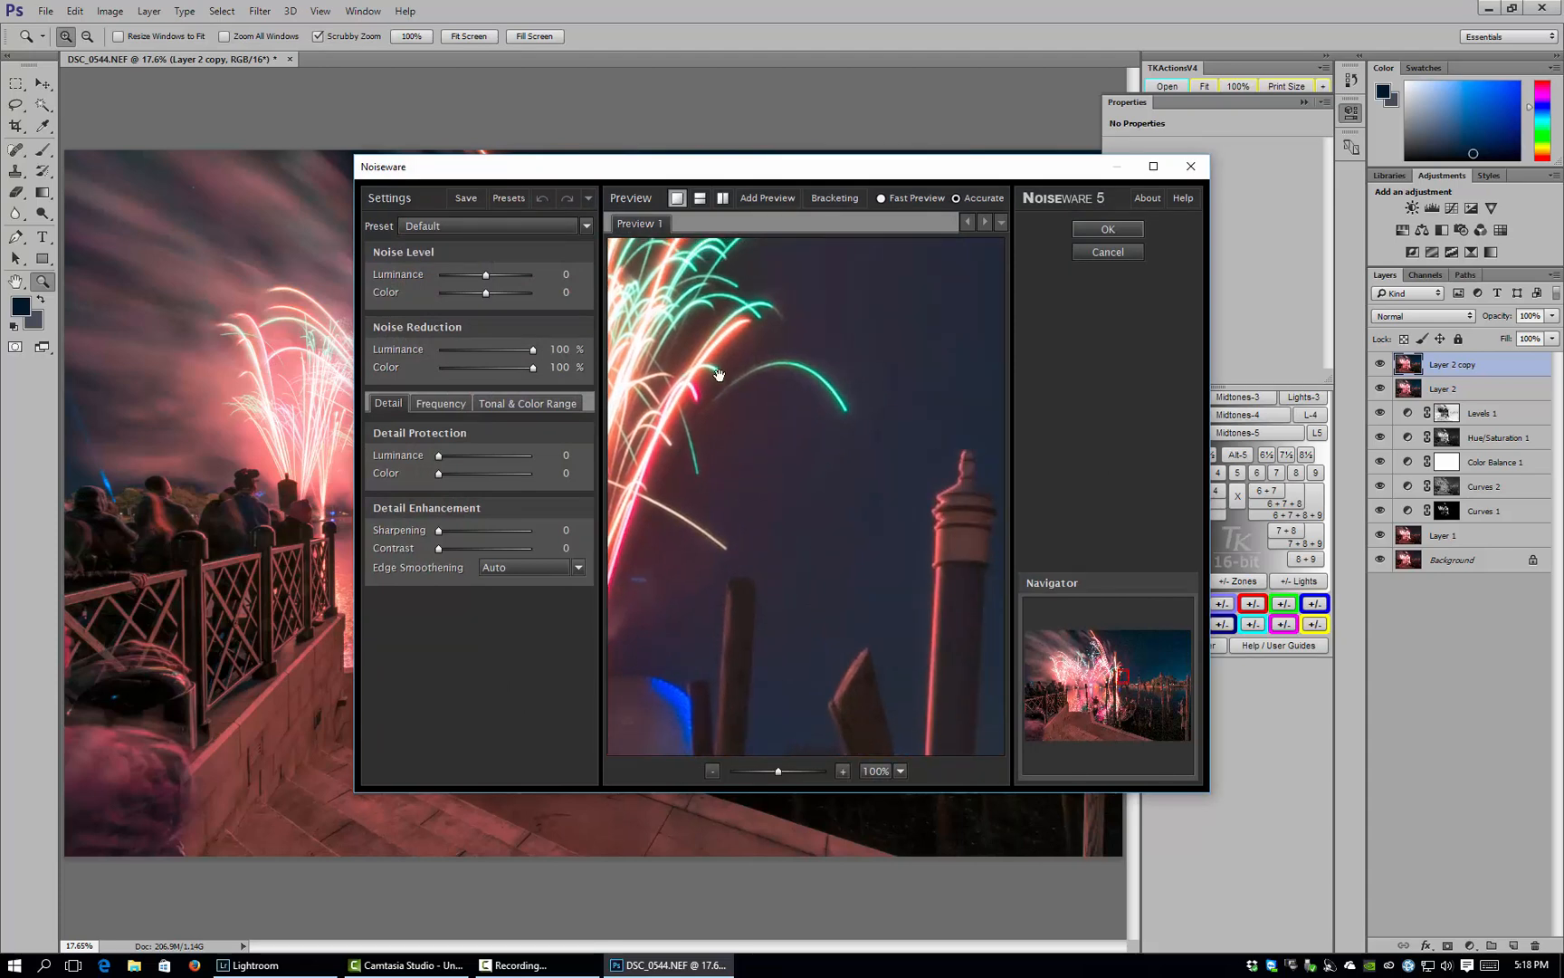
- Apply Noiseware's Night Scene preset to the layer copy after checking the preview around the pole, shoreline and water
{"action": "left_click", "coordinate": [567, 229]}
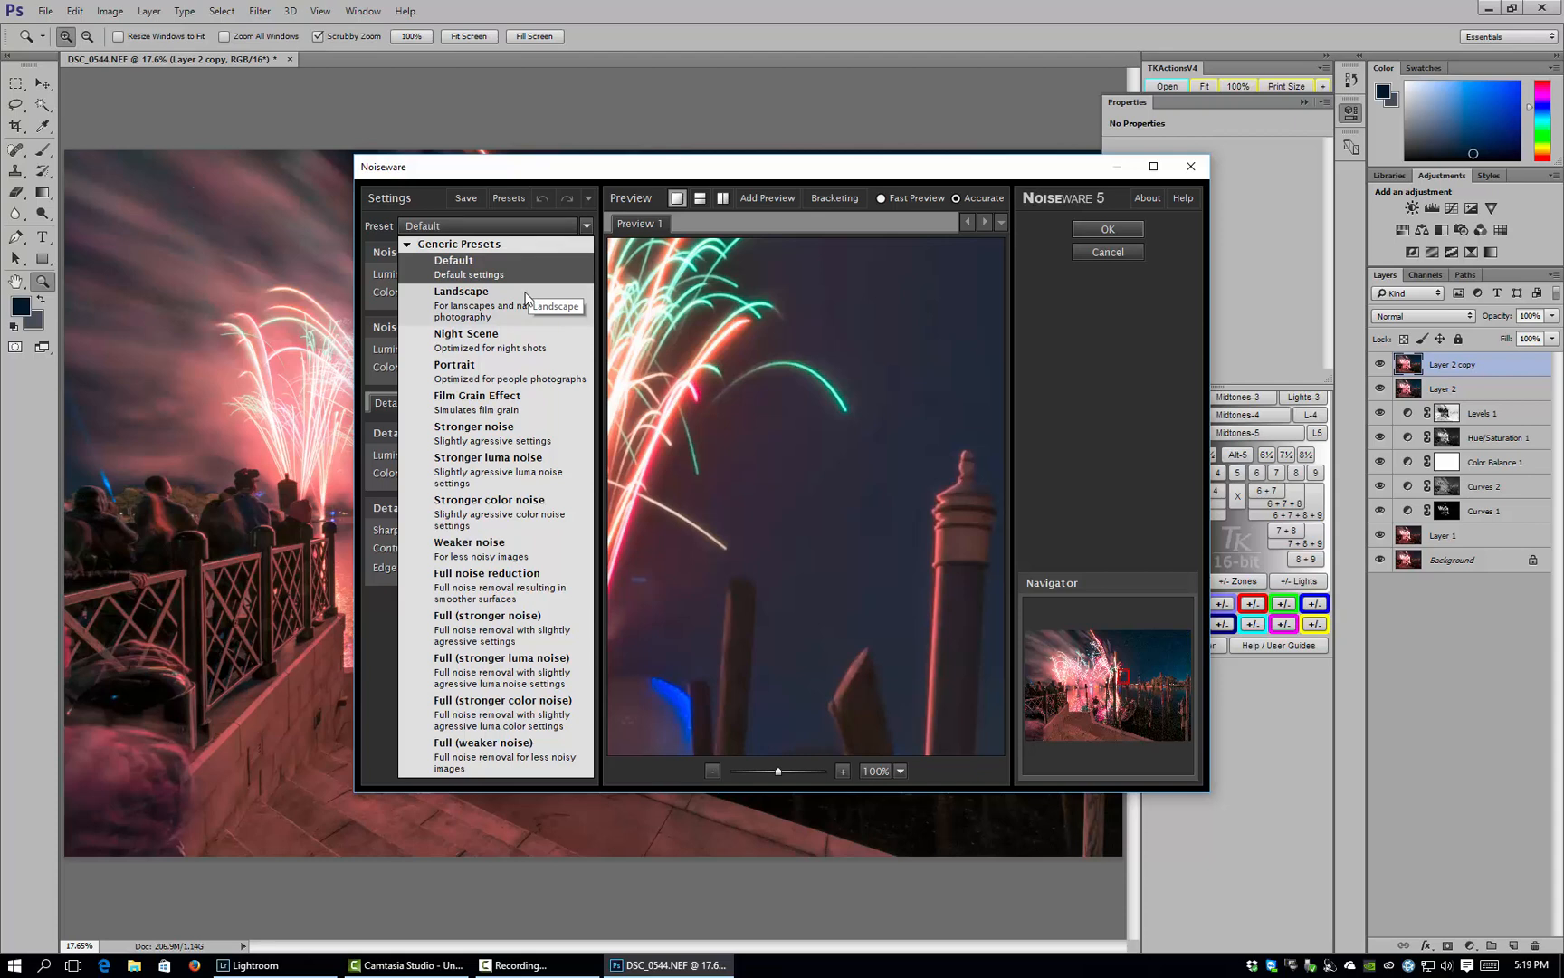
{"action": "left_click", "coordinate": [523, 352]}
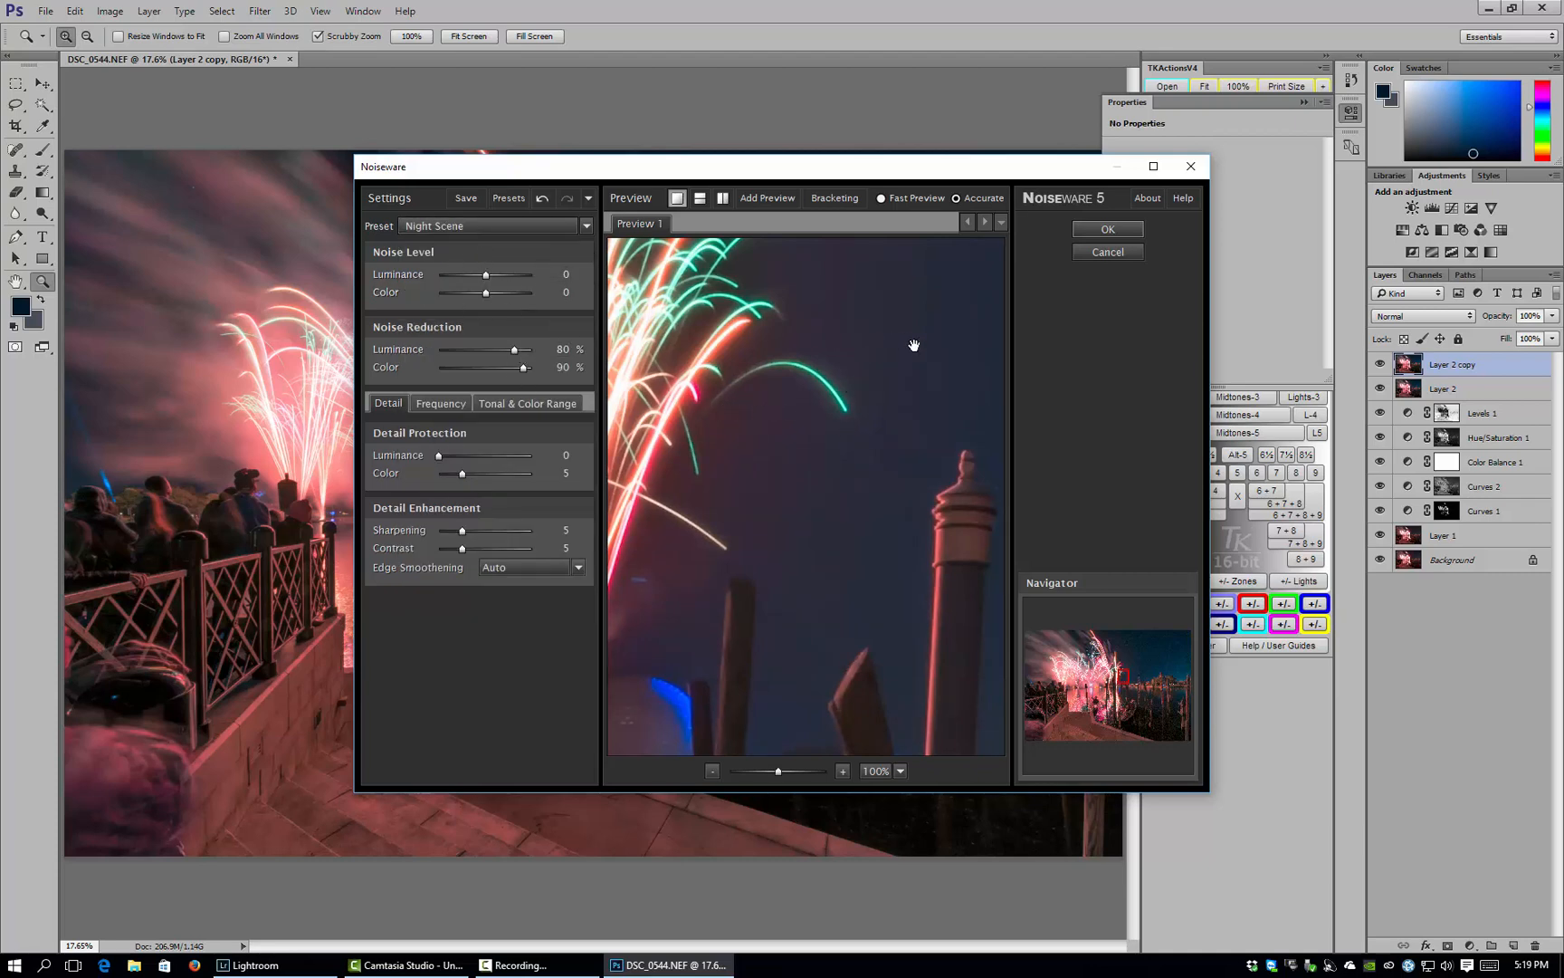
{"action": "left_click_drag", "start_coordinate": [914, 345], "coordinate": [828, 325]}
{"action": "left_click_drag", "start_coordinate": [924, 398], "coordinate": [880, 349]}
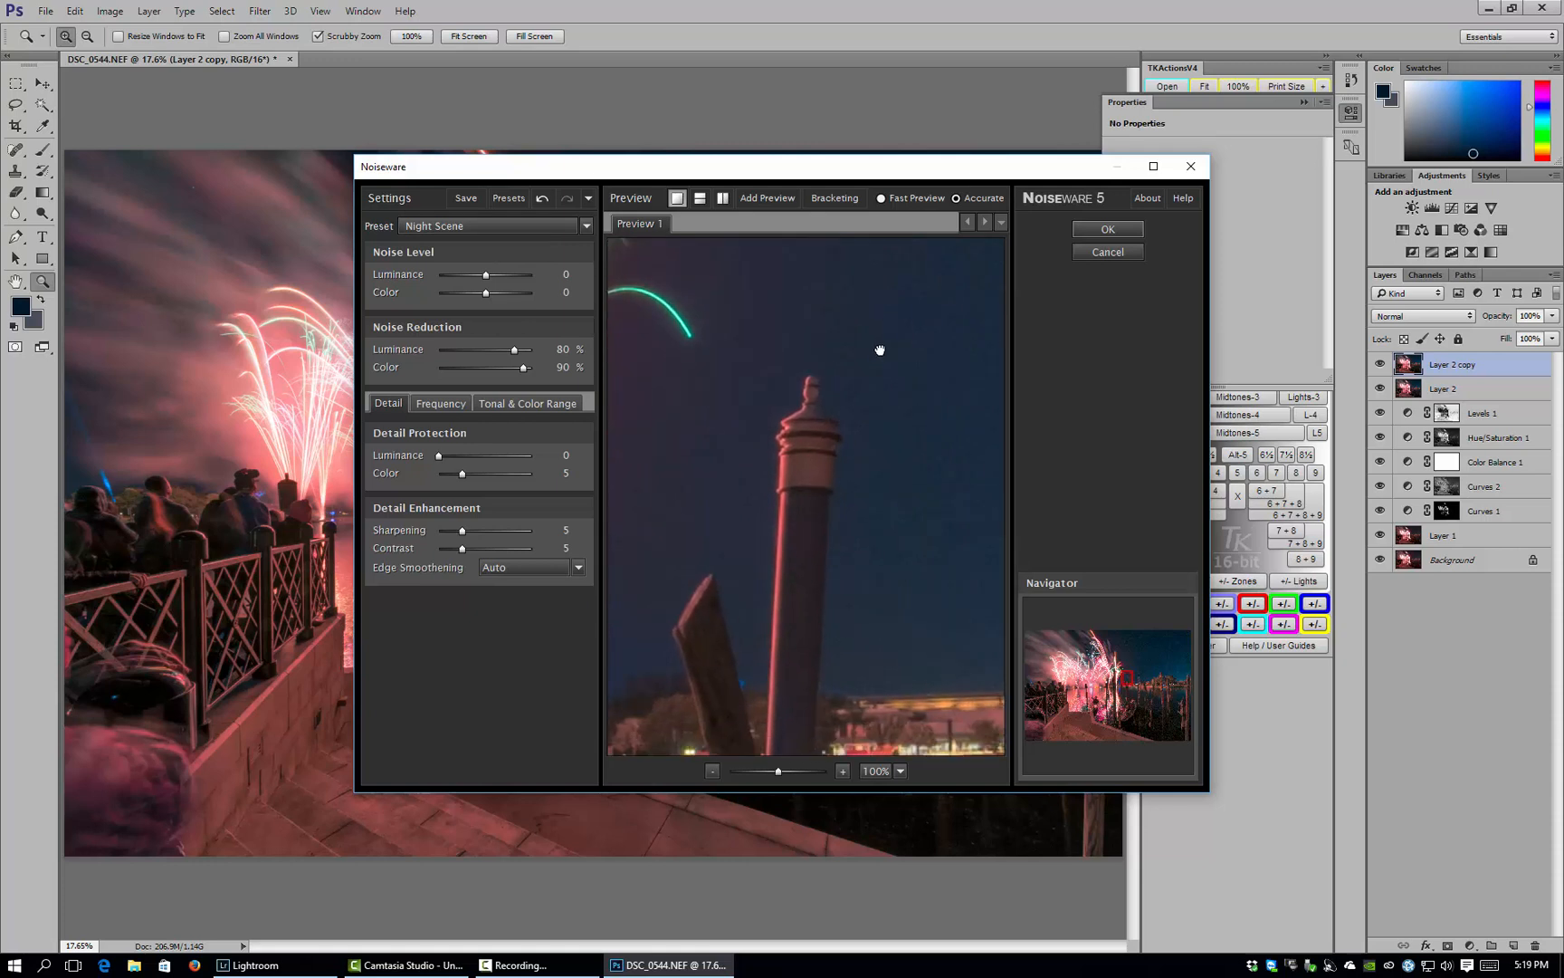
{"action": "left_click_drag", "start_coordinate": [876, 422], "coordinate": [844, 391]}
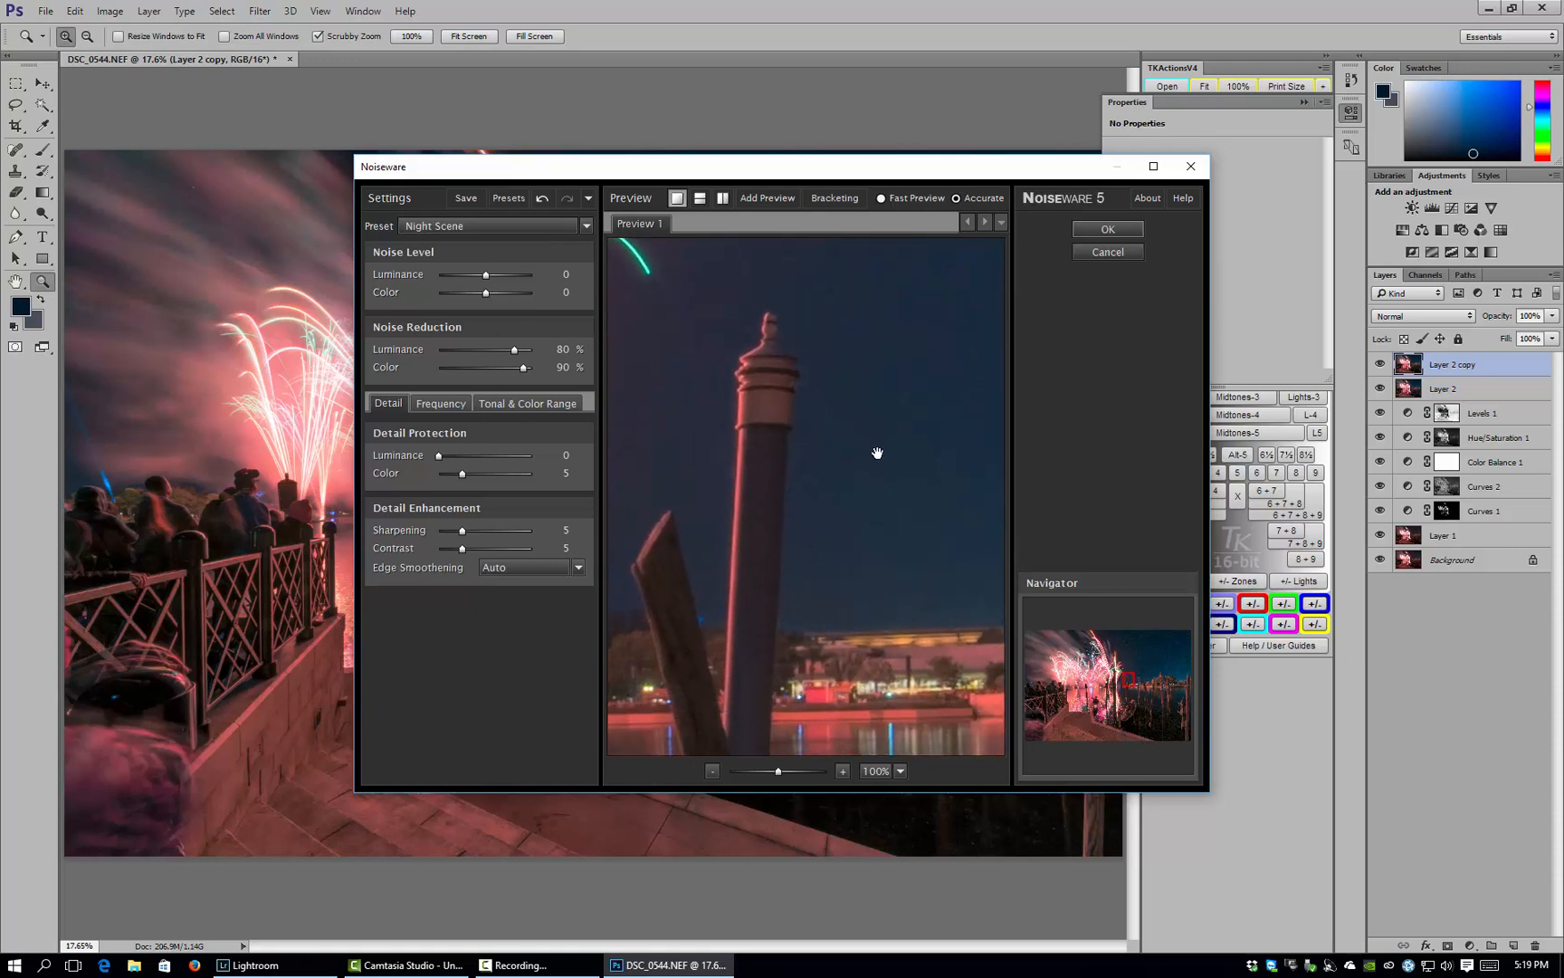
{"action": "left_click_drag", "start_coordinate": [789, 591], "coordinate": [754, 454]}
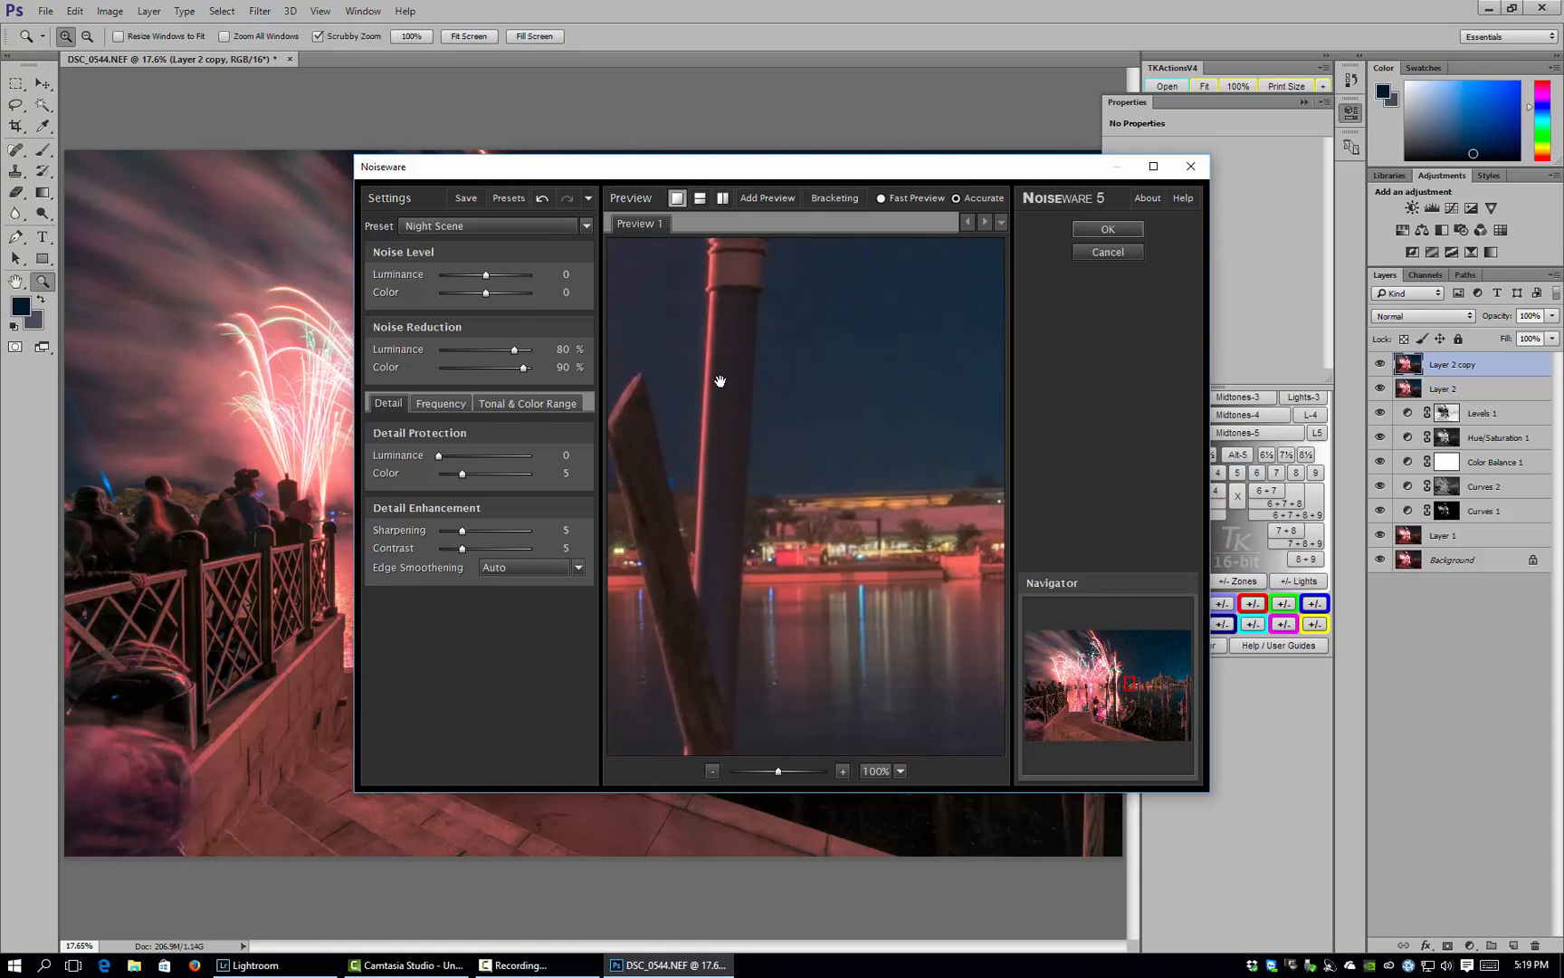
{"action": "left_click_drag", "start_coordinate": [719, 377], "coordinate": [734, 364]}
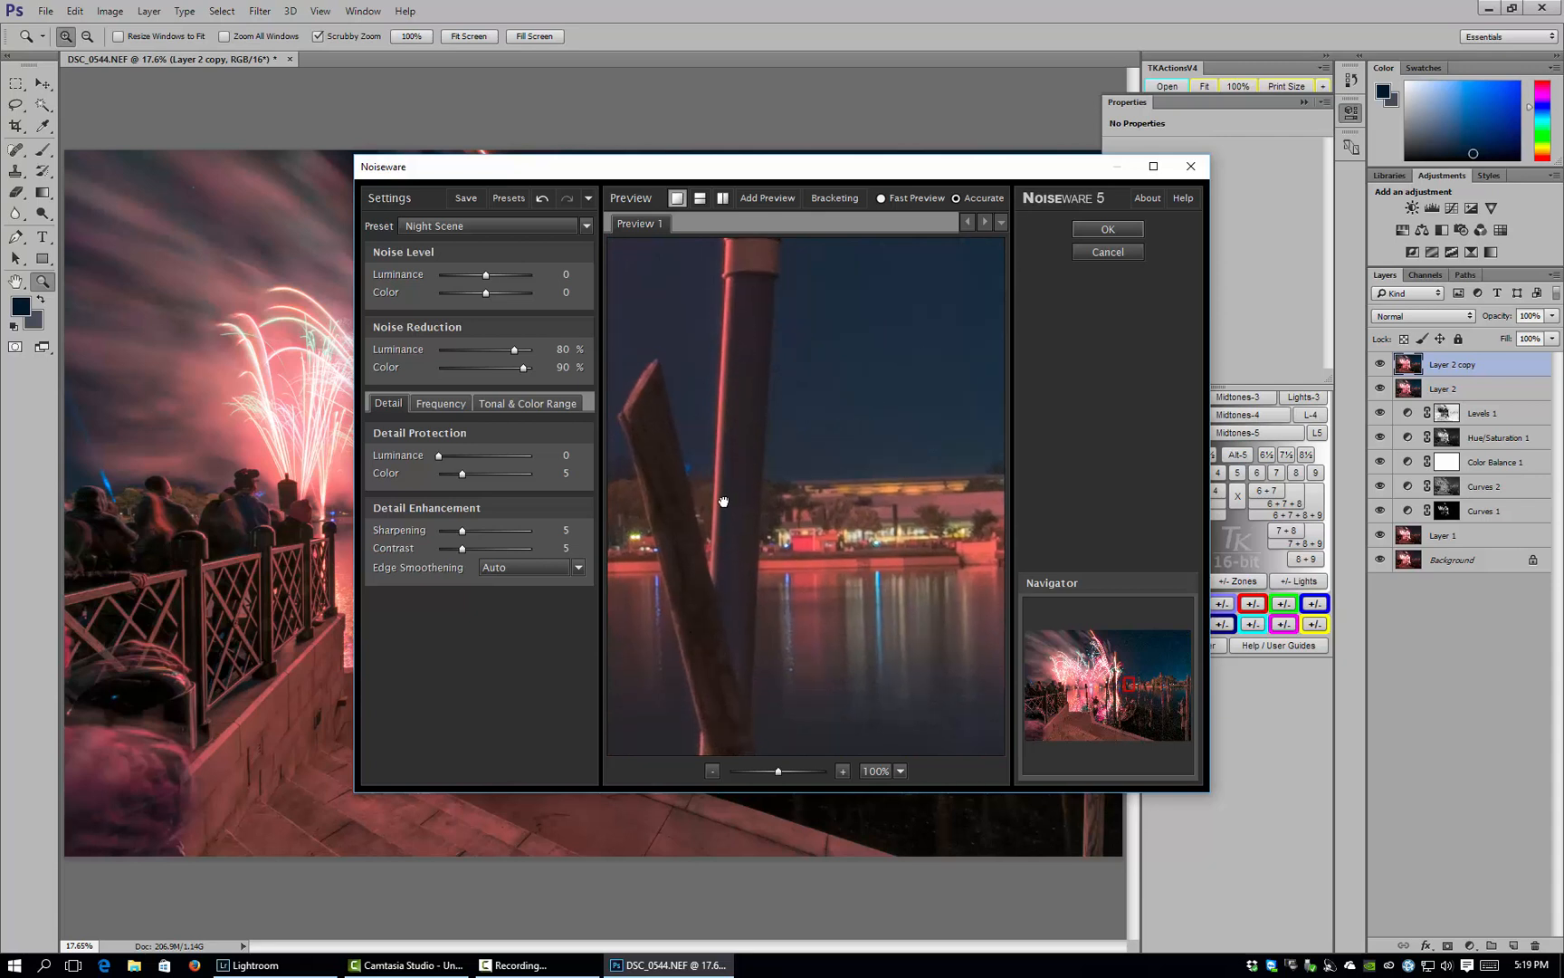
{"action": "left_click_drag", "start_coordinate": [734, 565], "coordinate": [727, 272]}
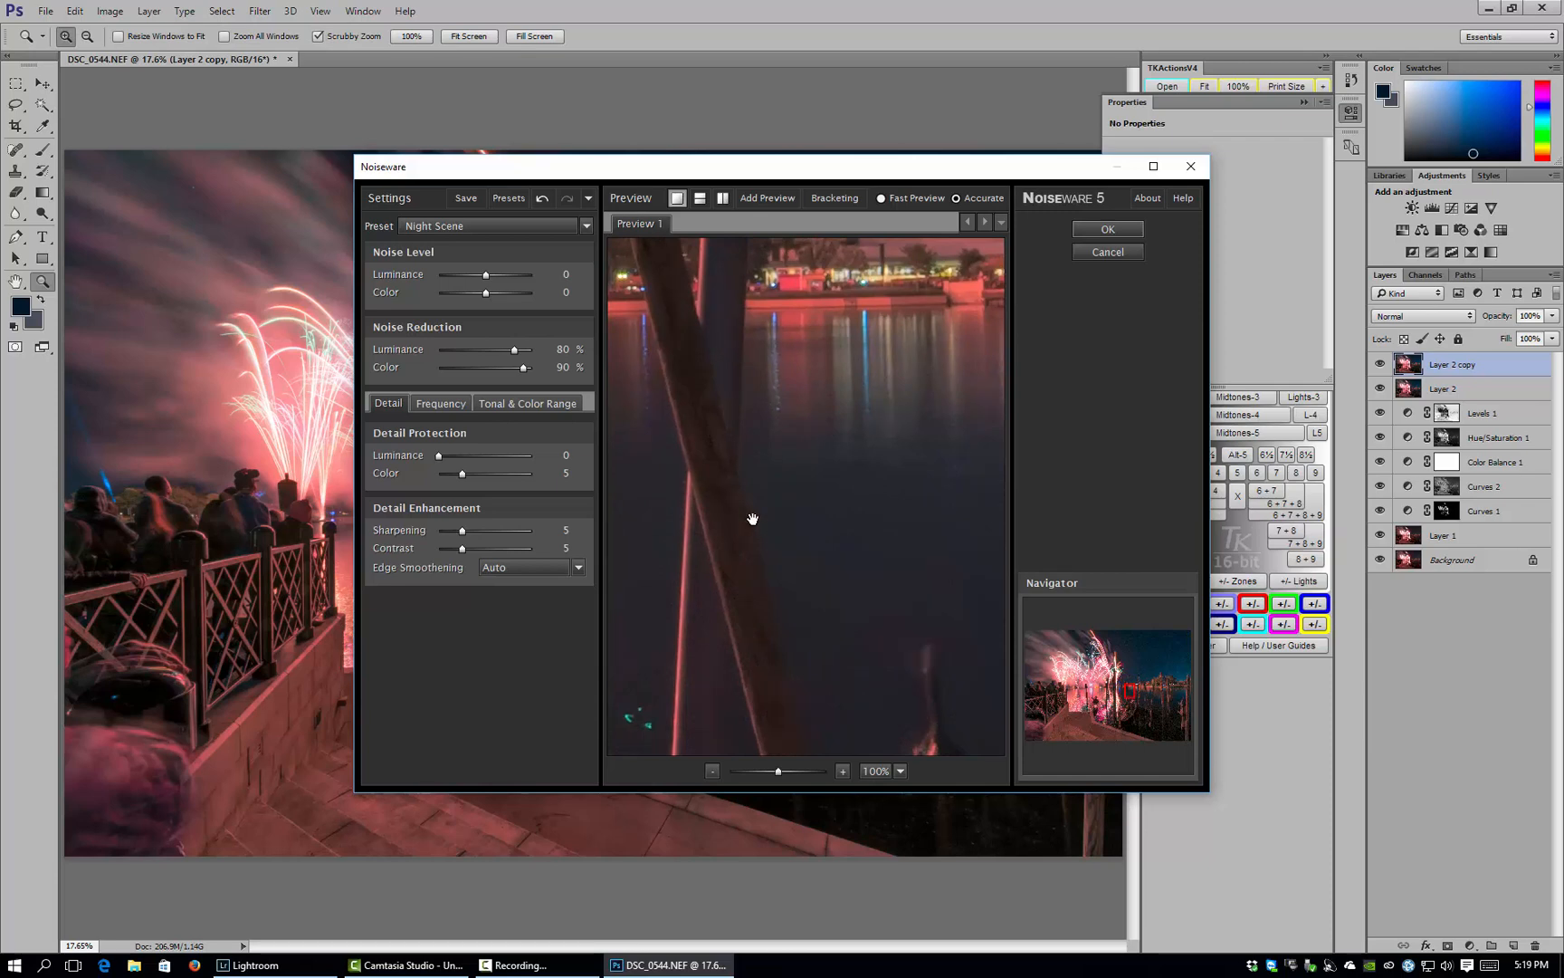
{"action": "left_click", "coordinate": [1127, 231]}
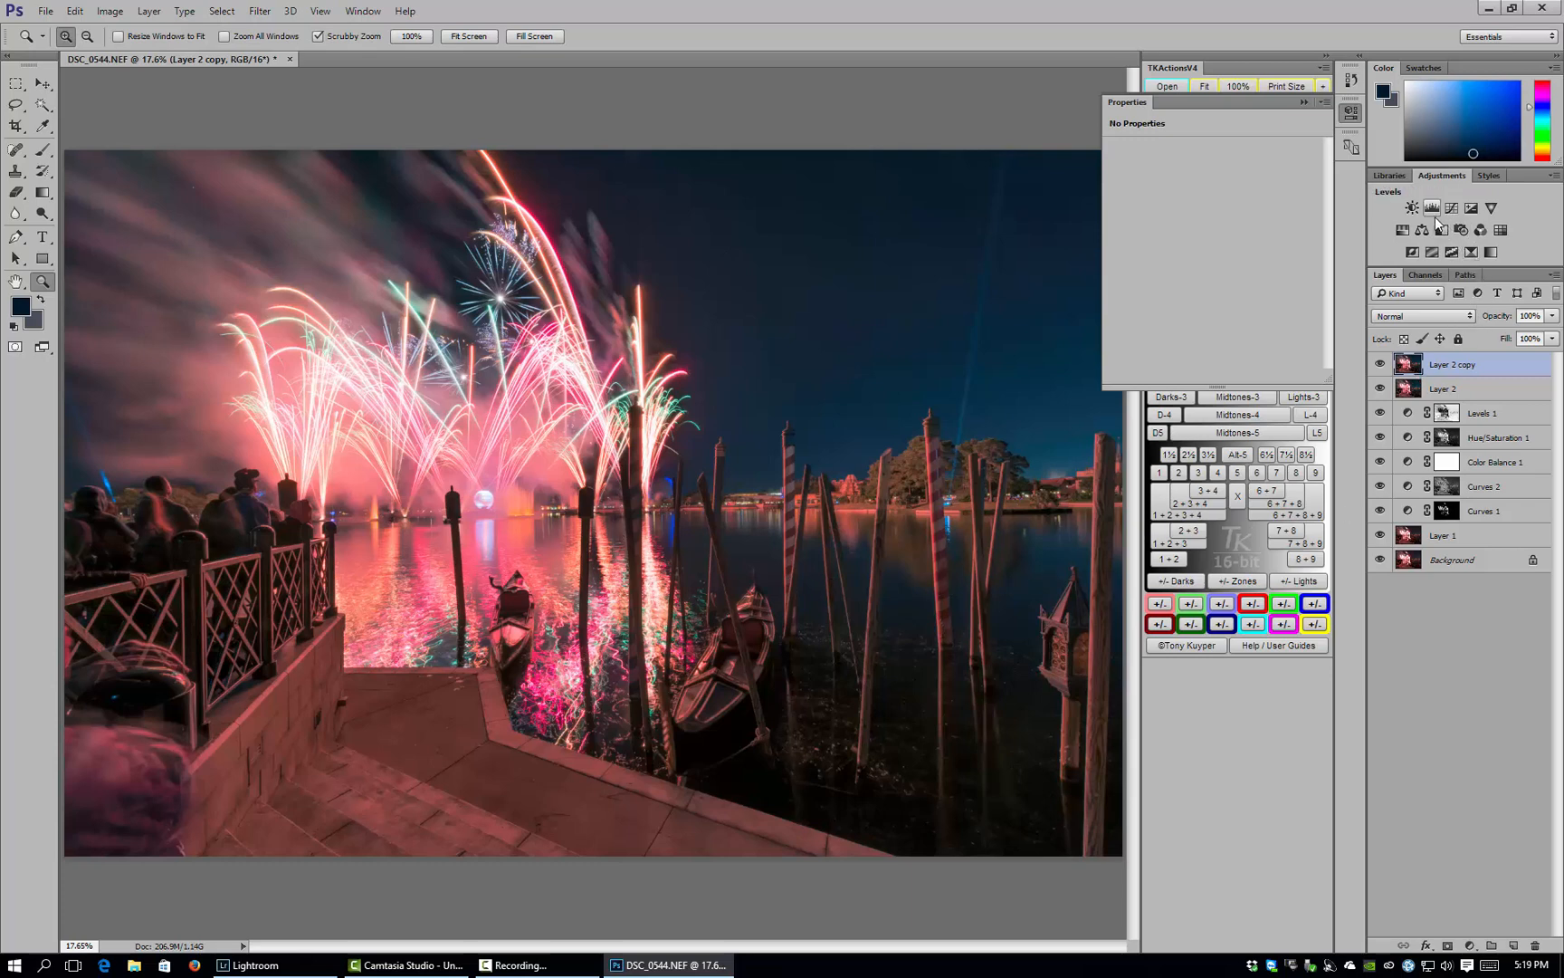
- Display the Curves 1 layer's mask, load it as a selection and invert that selection
{"action": "left_click", "coordinate": [1304, 102]}
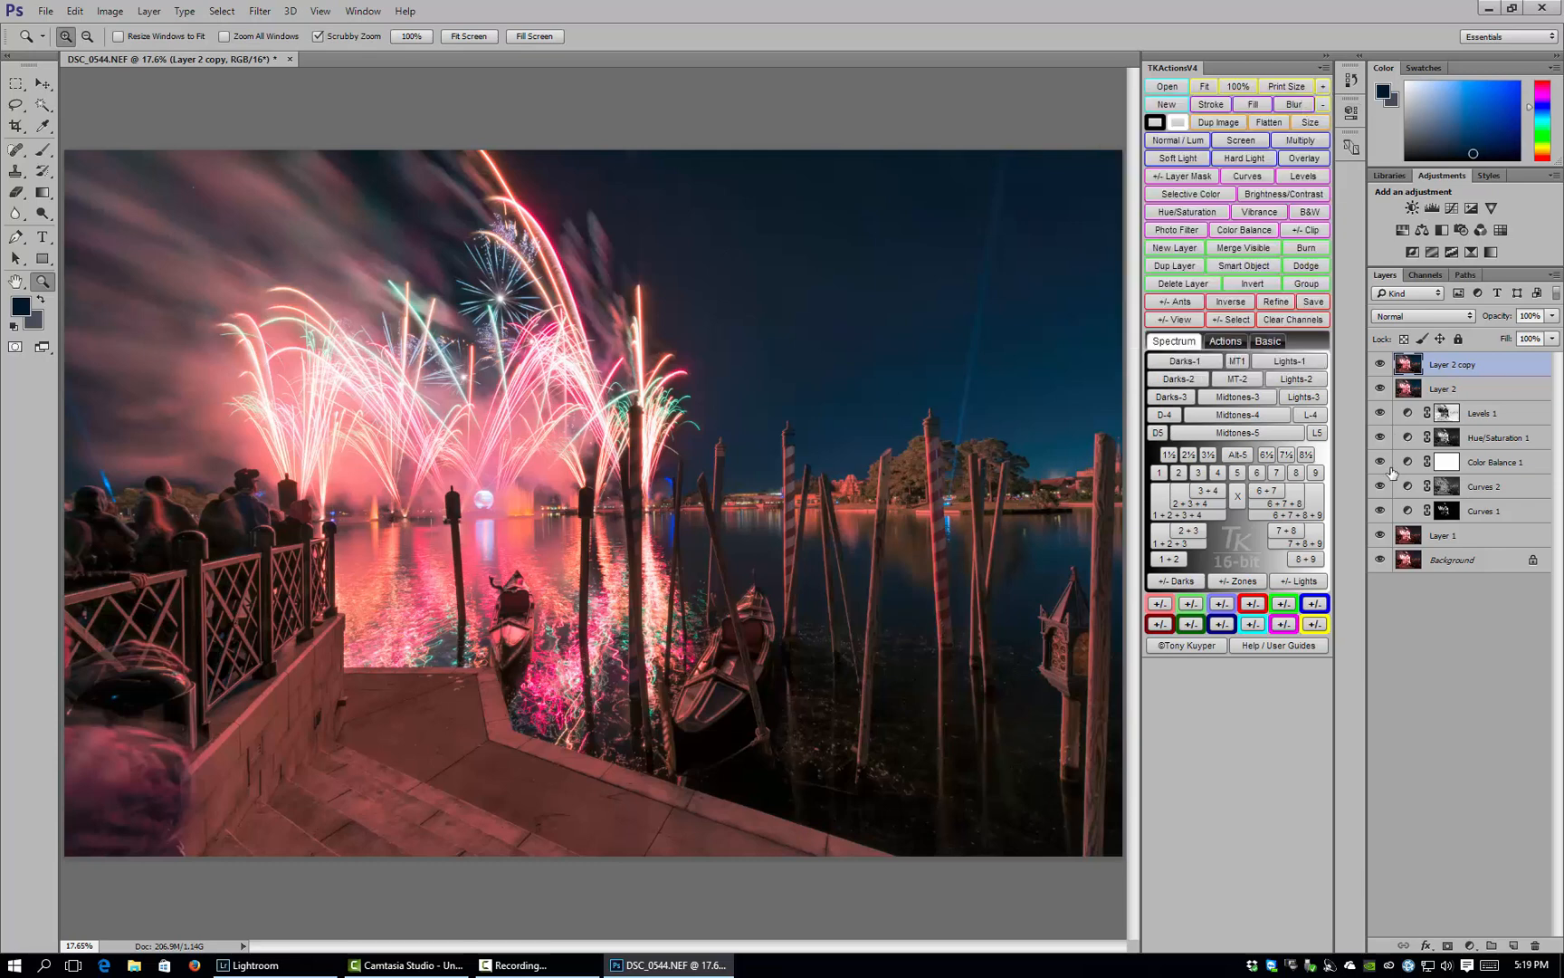
{"action": "left_click", "coordinate": [1448, 512], "text": "alt"}
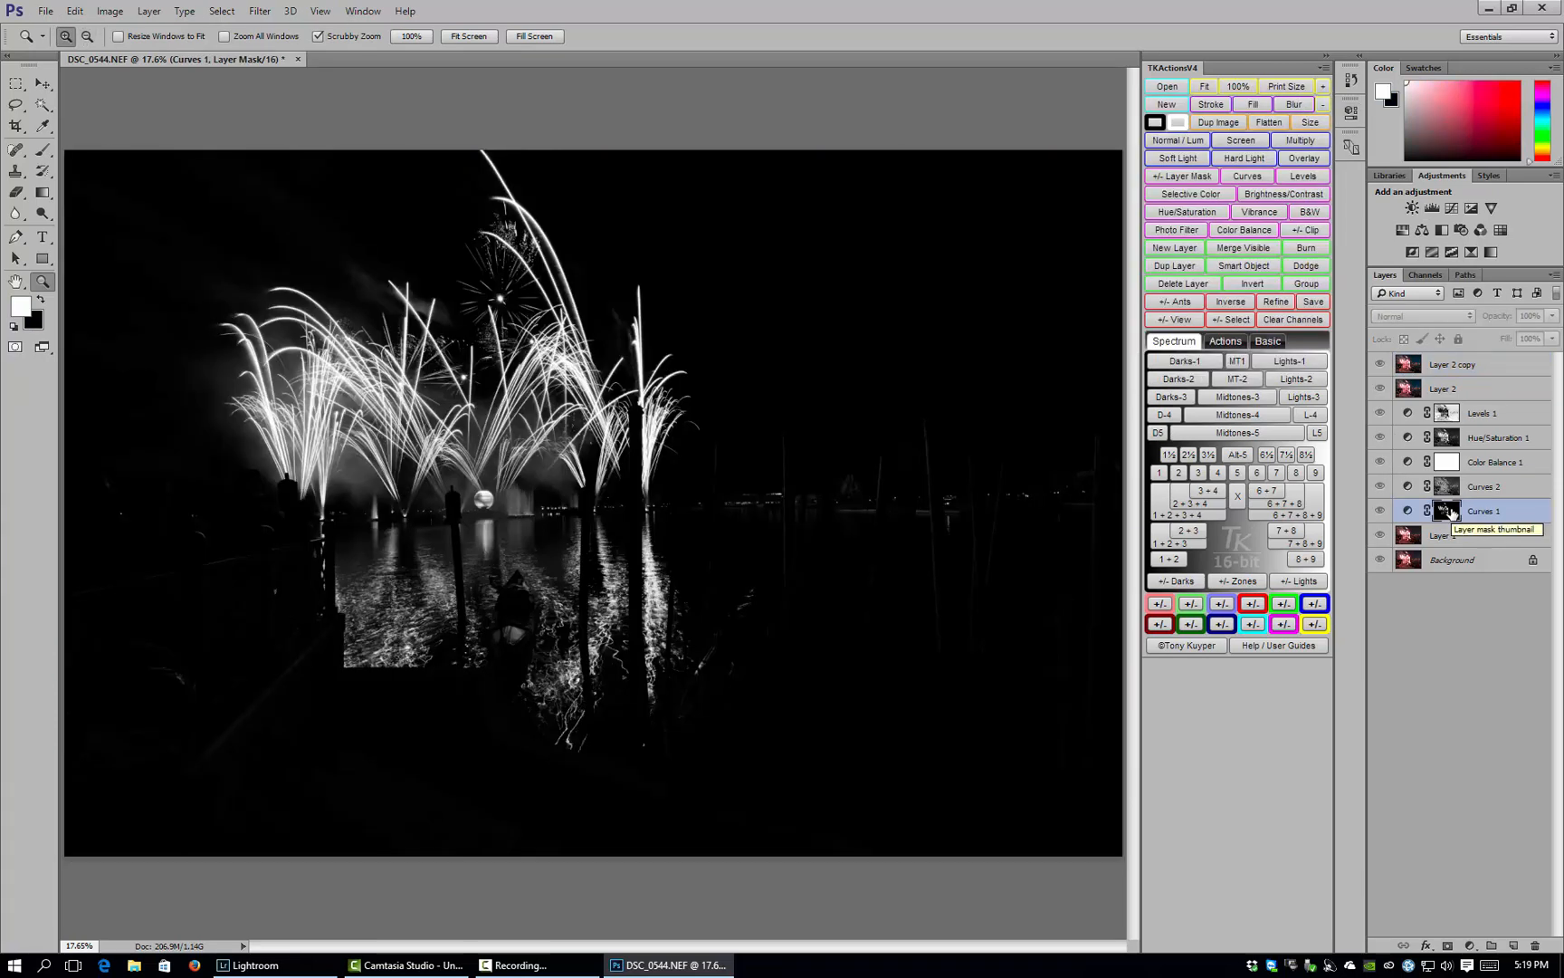
{"action": "left_click", "coordinate": [1450, 514], "text": "ctrl"}
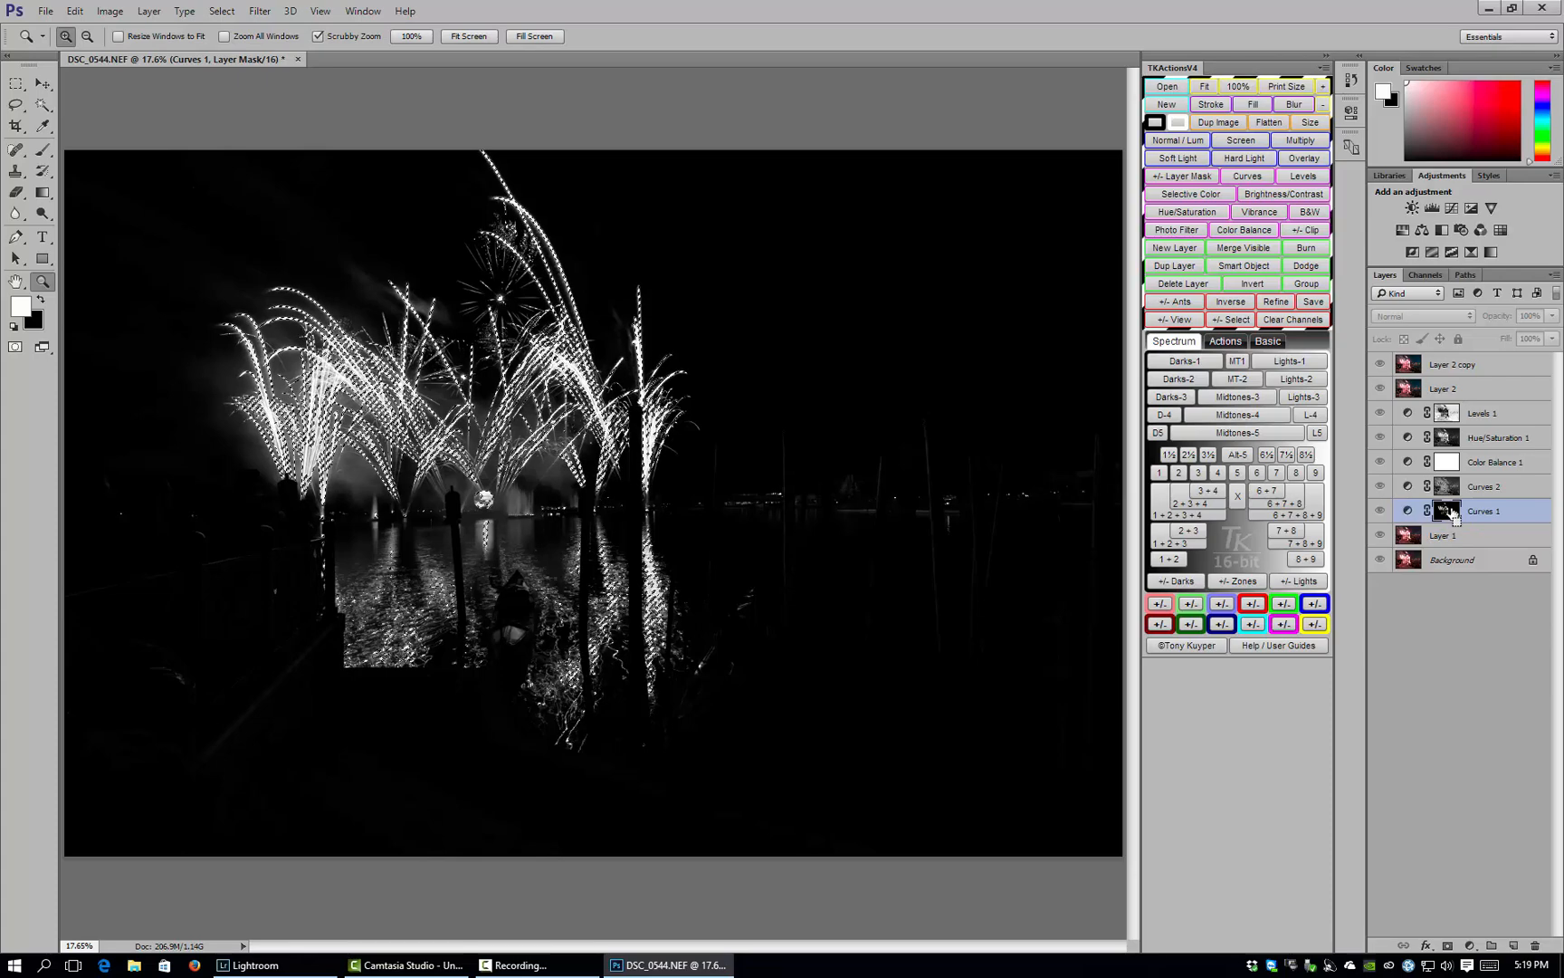
{"action": "left_click", "coordinate": [221, 11]}
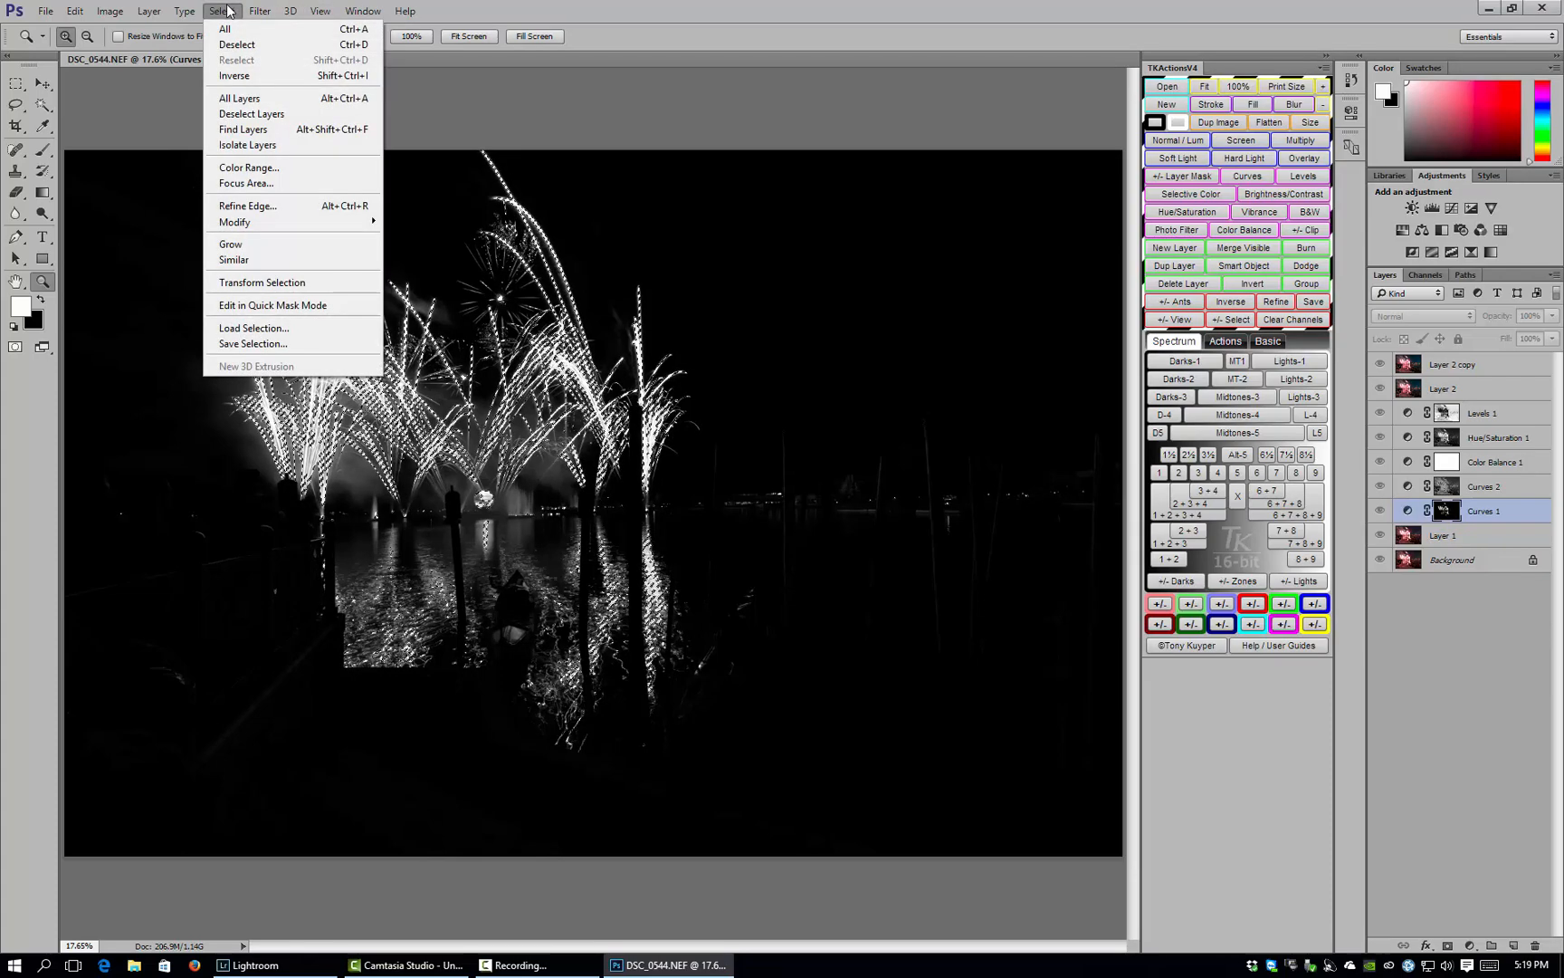
{"action": "left_click", "coordinate": [237, 75]}
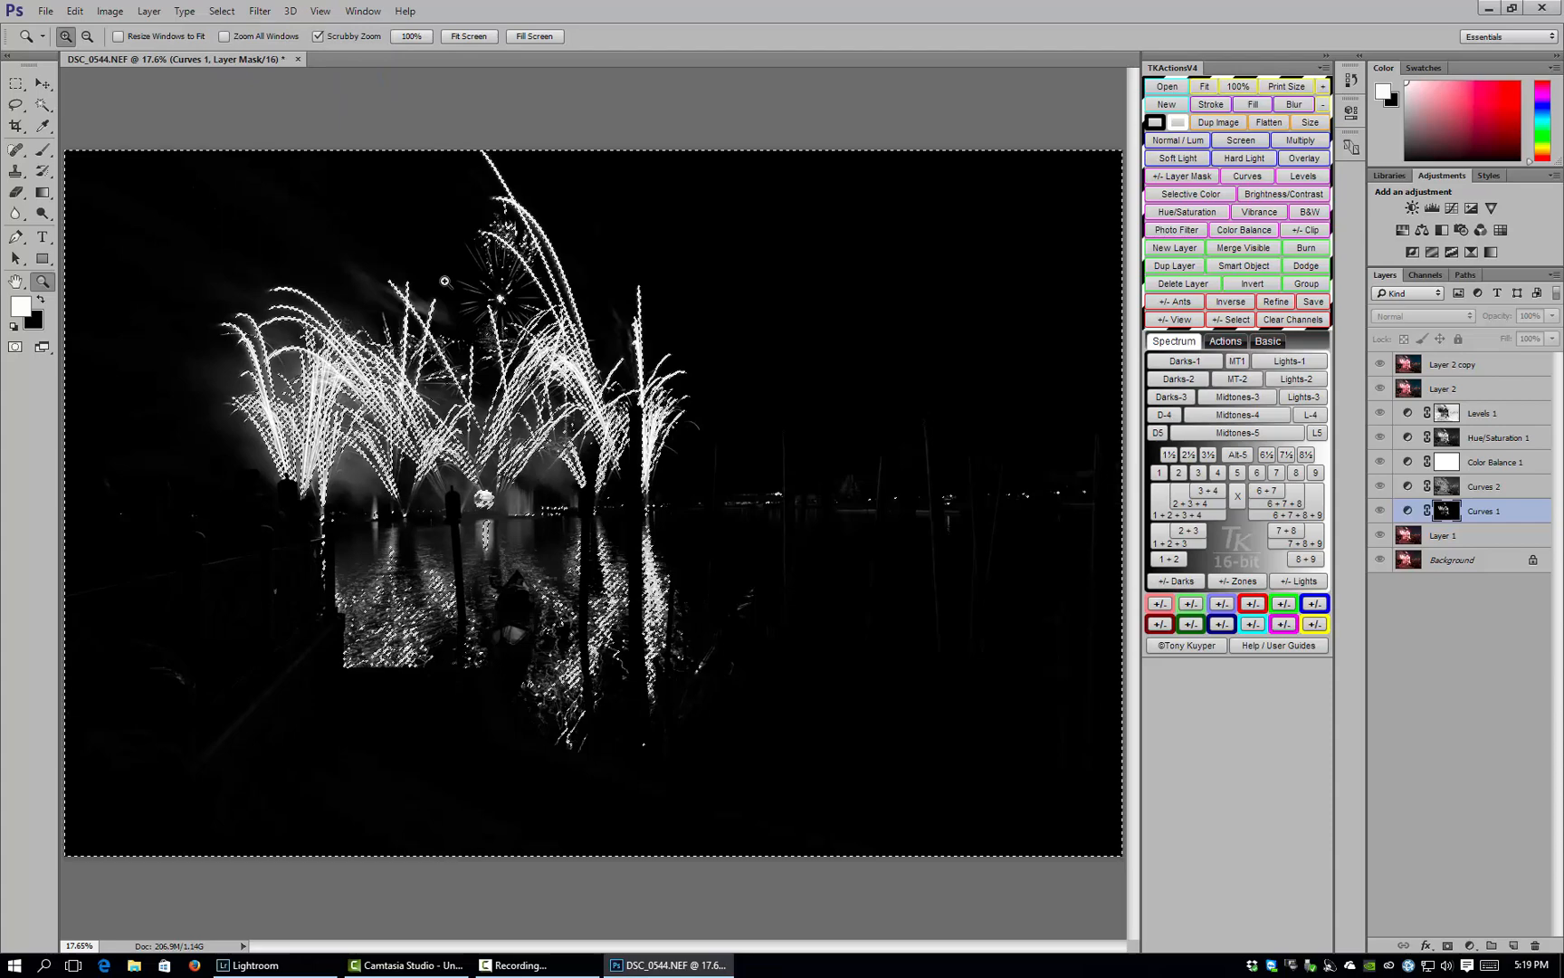
- Mask the noise-reduced layer copy with the inverted highlights selection, inspect the mask, and return to the full image view
{"action": "left_click", "coordinate": [1239, 361]}
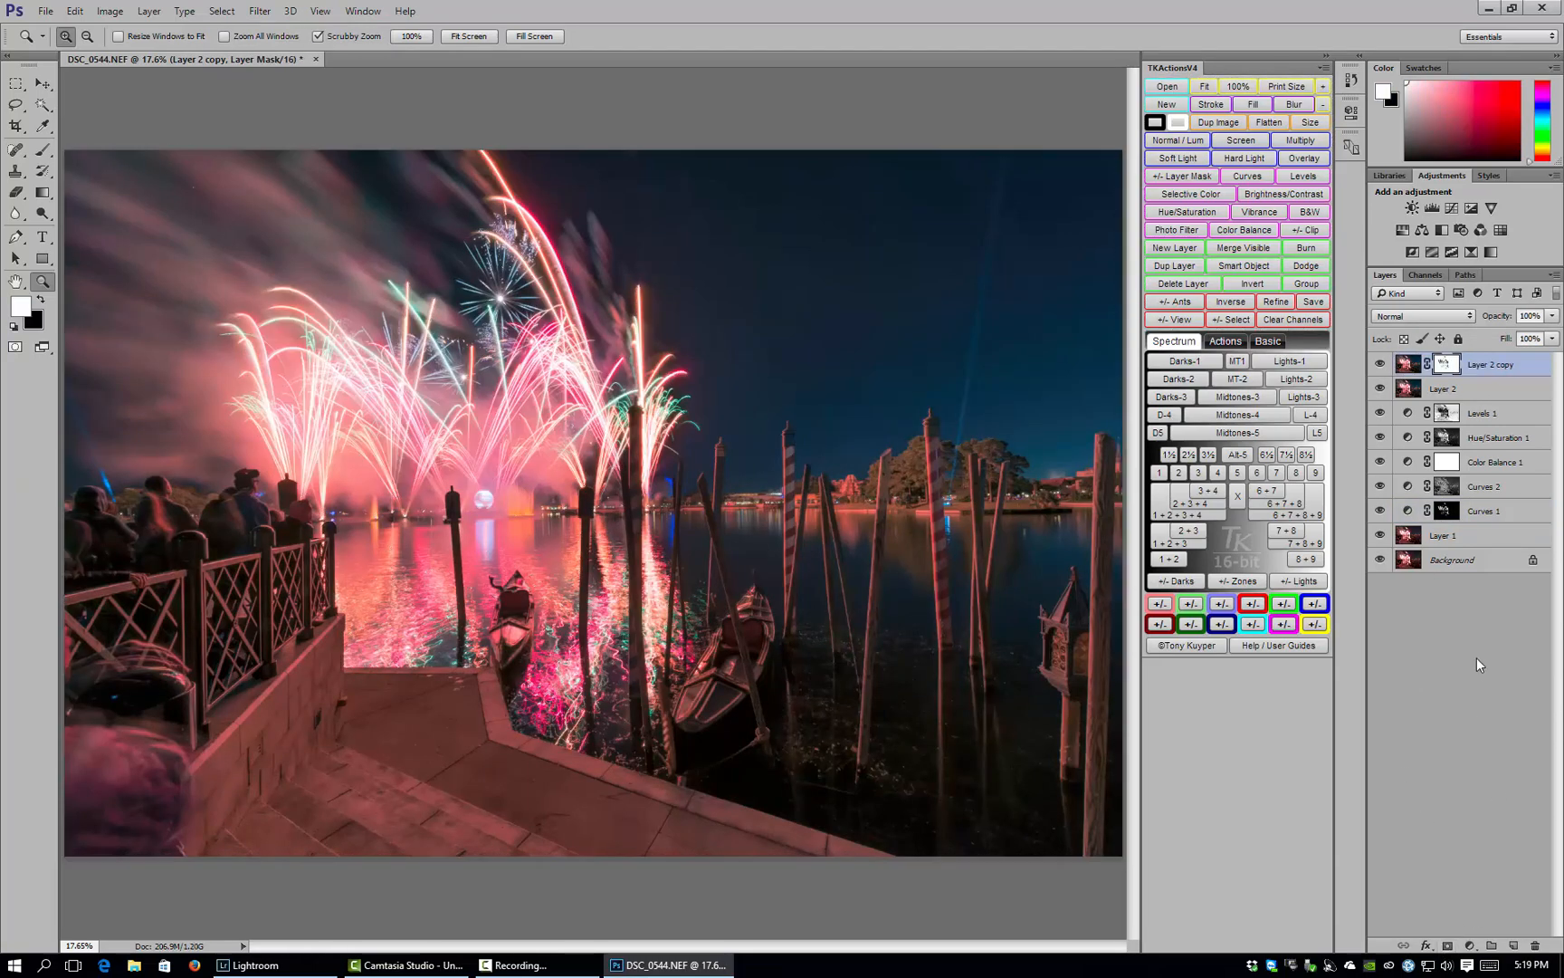
{"action": "key", "text": "alt"}
{"action": "left_click", "coordinate": [1445, 369], "text": "alt"}
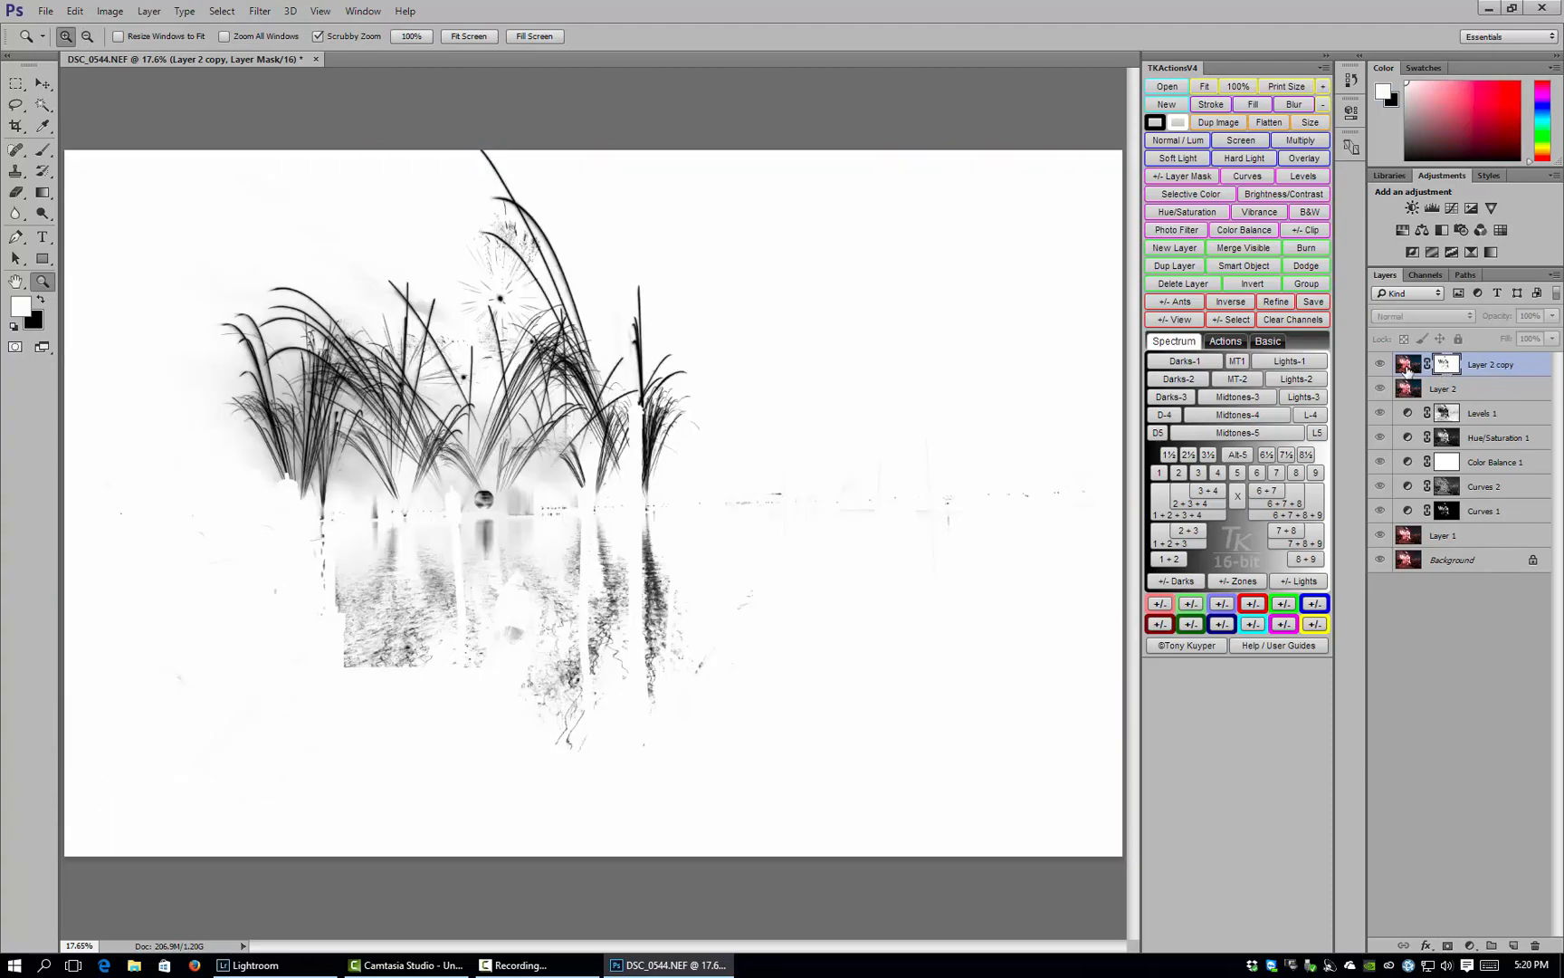
{"action": "left_click", "coordinate": [1407, 365]}
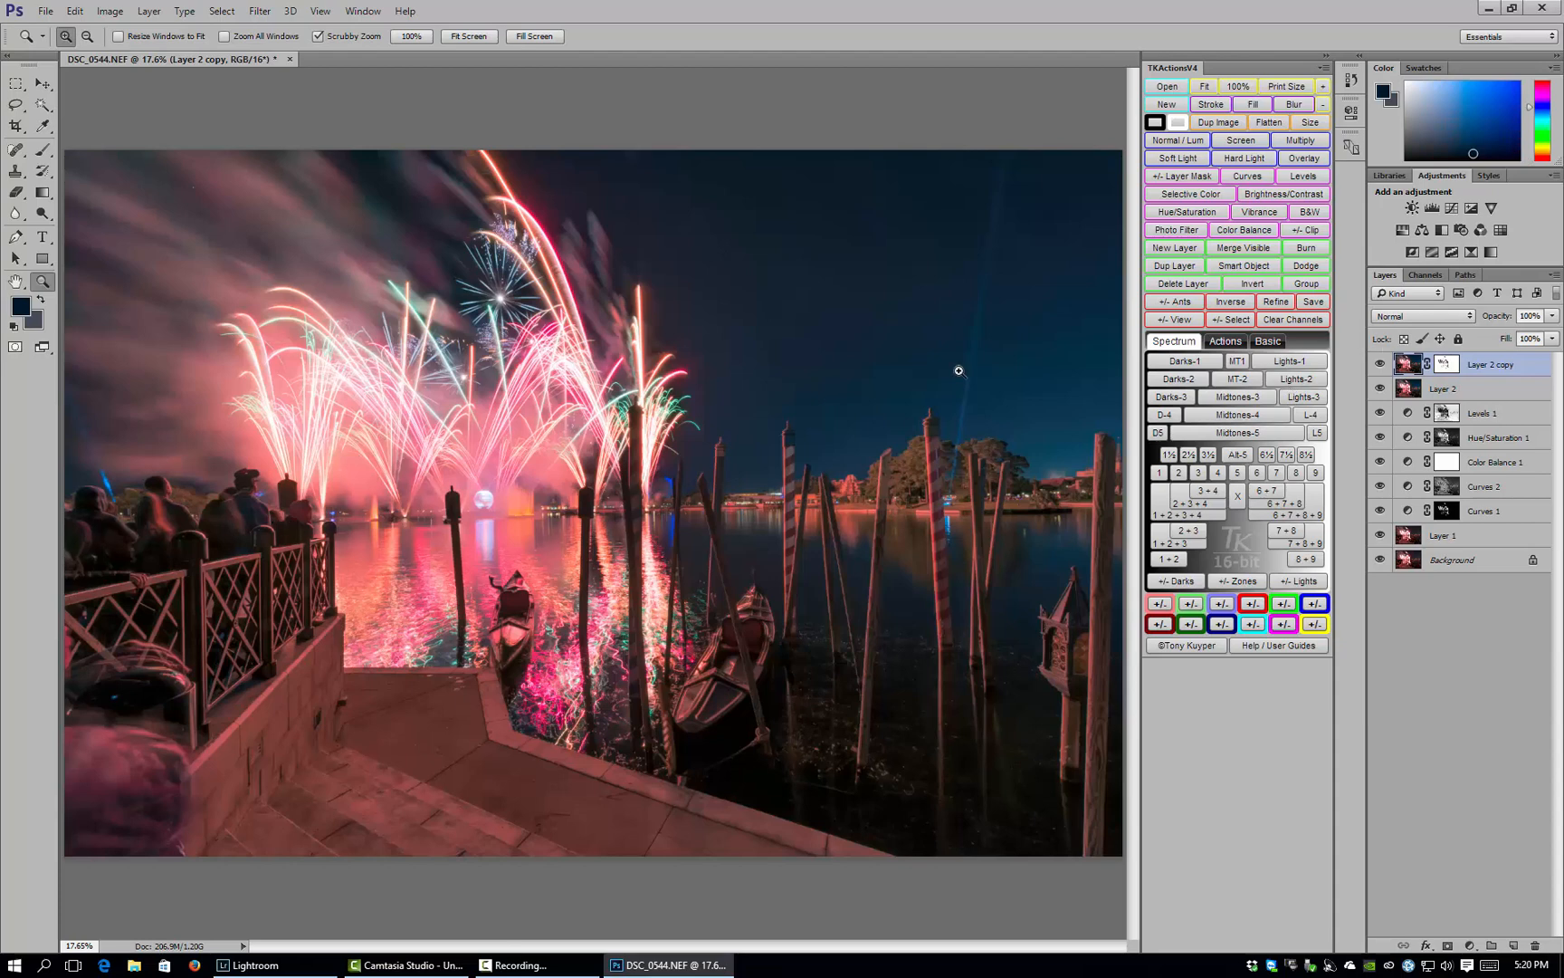
- Paint black on the layer copy's mask over the spectators, fence, stone wall and steps with a 600 px brush at 100% opacity
{"action": "key", "text": "b"}
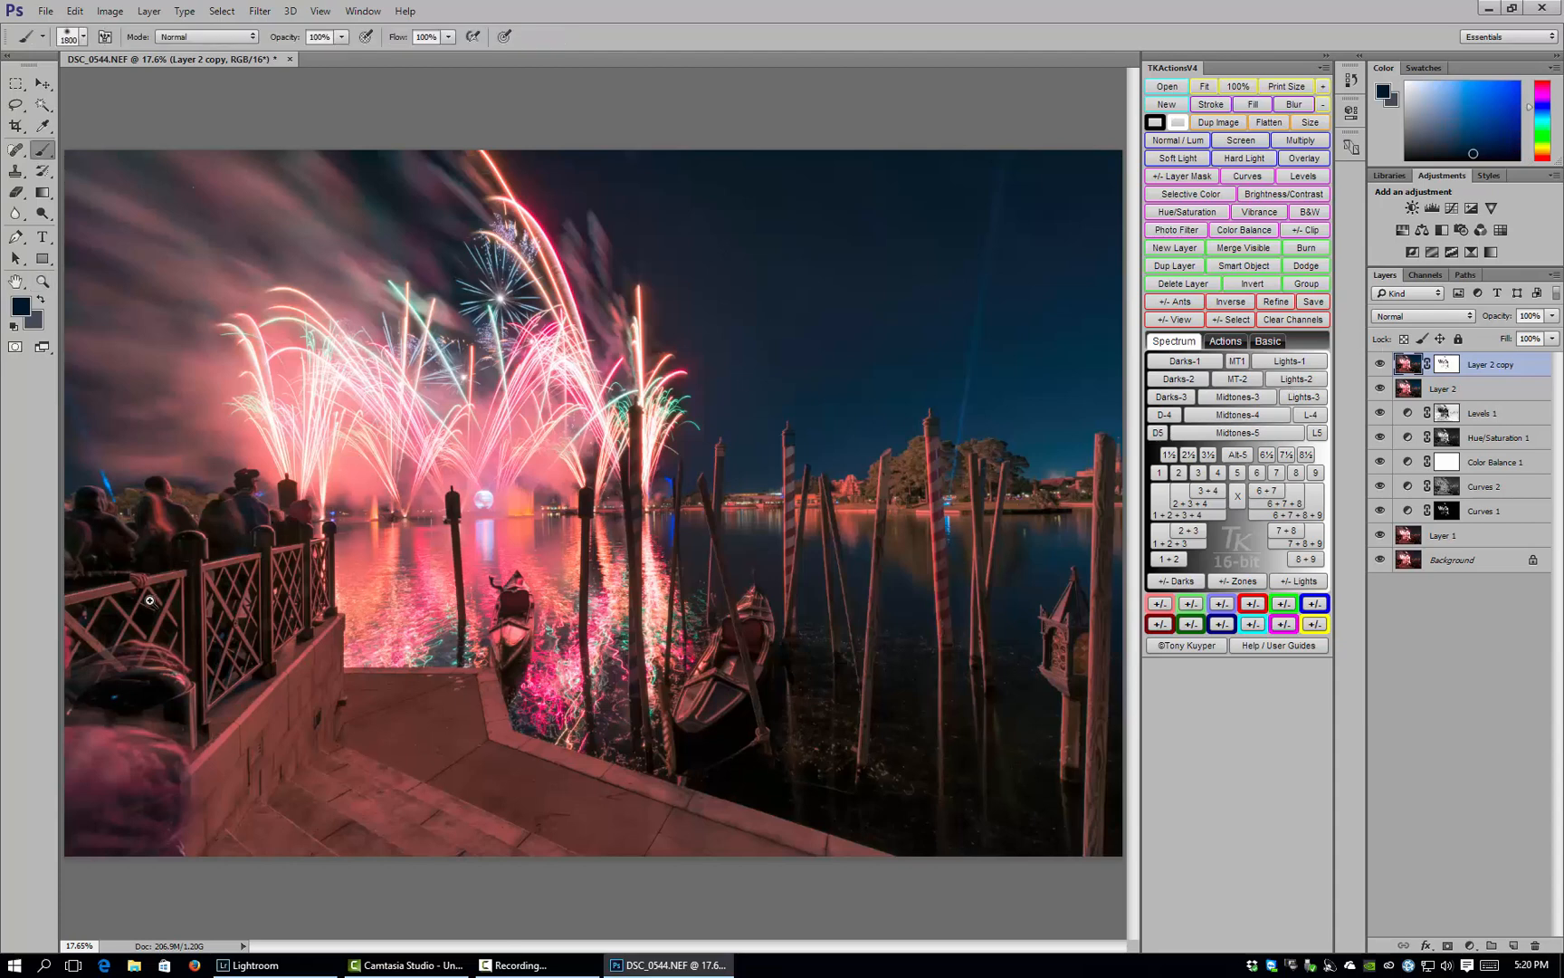
{"action": "left_click", "coordinate": [1451, 363]}
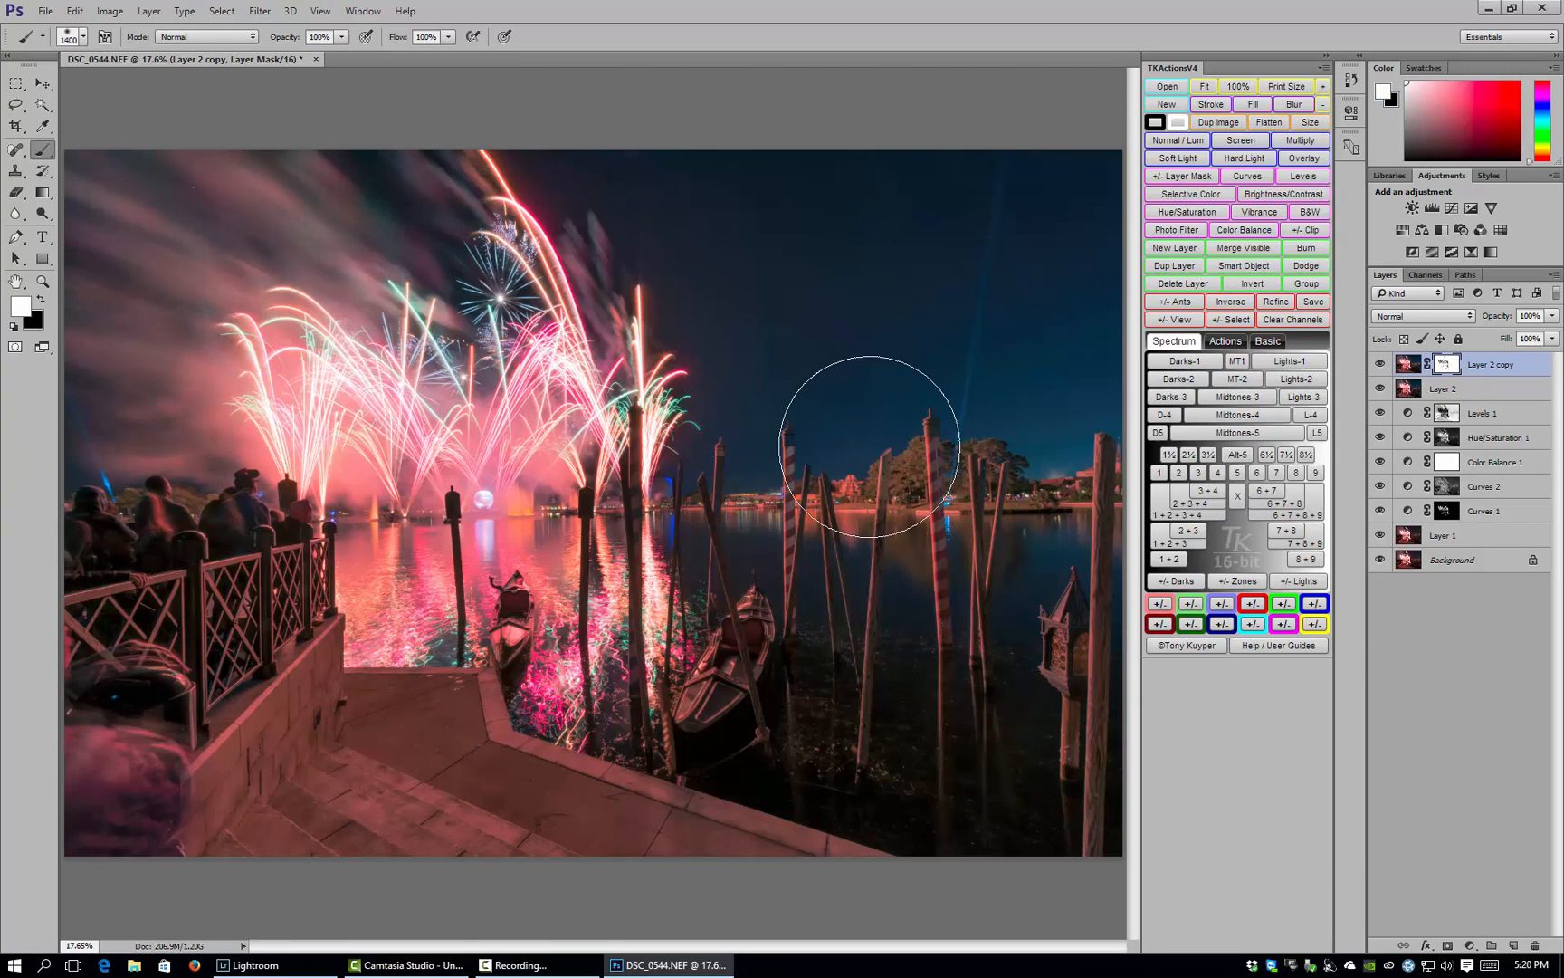
{"action": "key", "text": "bracketleft"}
{"action": "key", "text": "bracketleft"}
{"action": "key", "text": "bracketleft"}
{"action": "key", "text": "bracketleft"}
{"action": "key", "text": "bracketleft"}
{"action": "key", "text": "bracketleft"}
{"action": "key", "text": "bracketleft"}
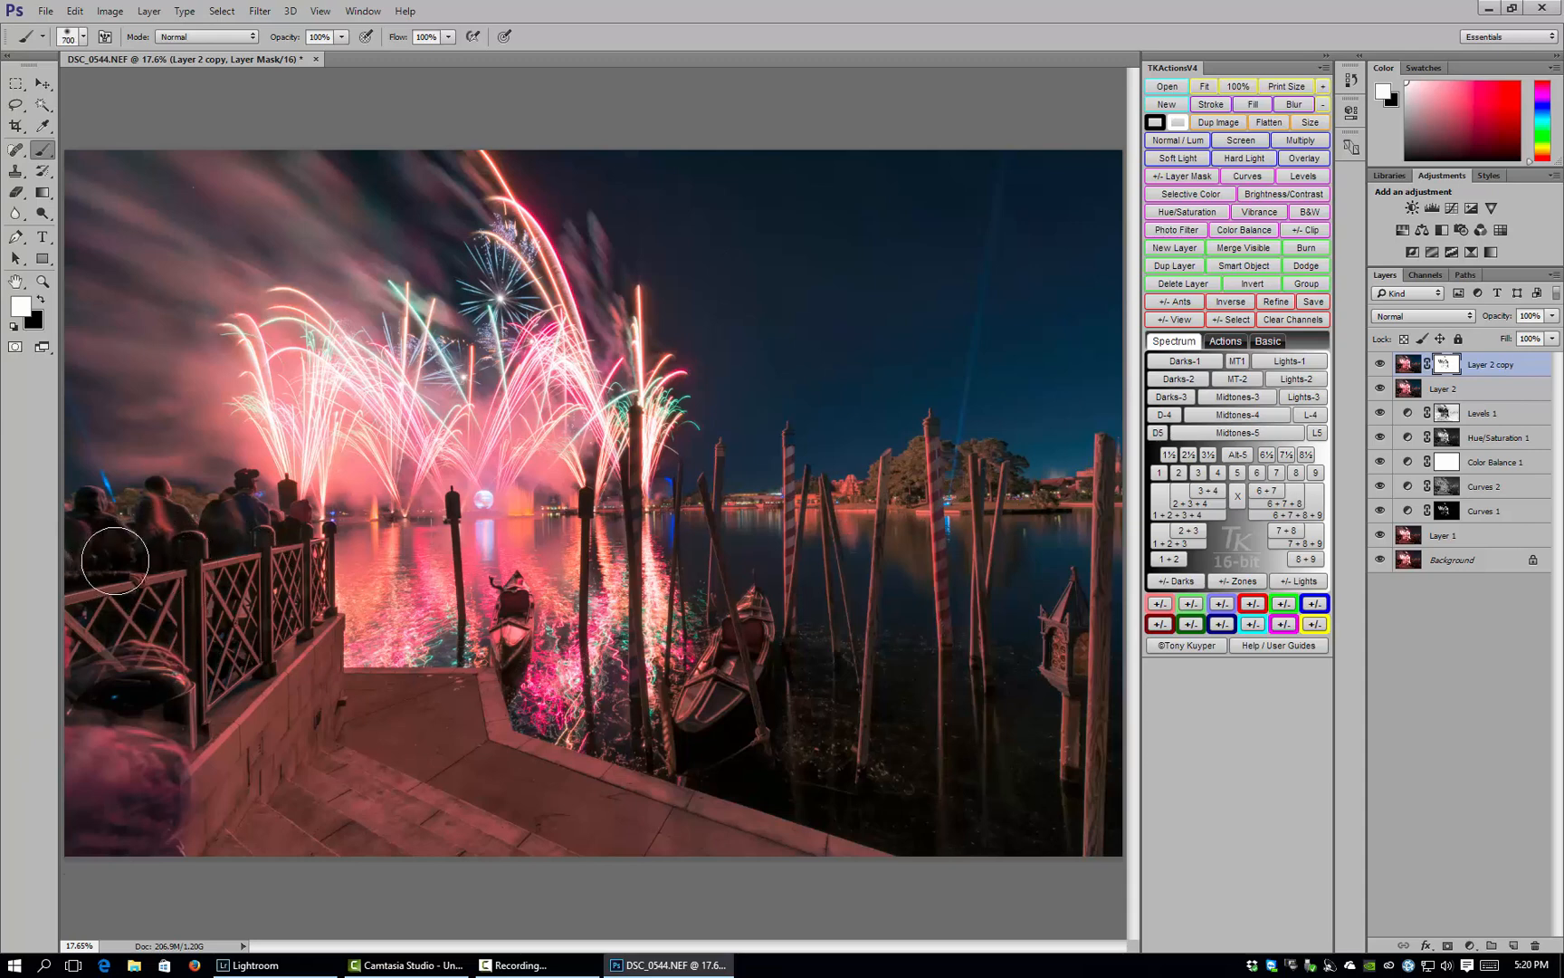
{"action": "key", "text": "bracketleft"}
{"action": "key", "text": "x"}
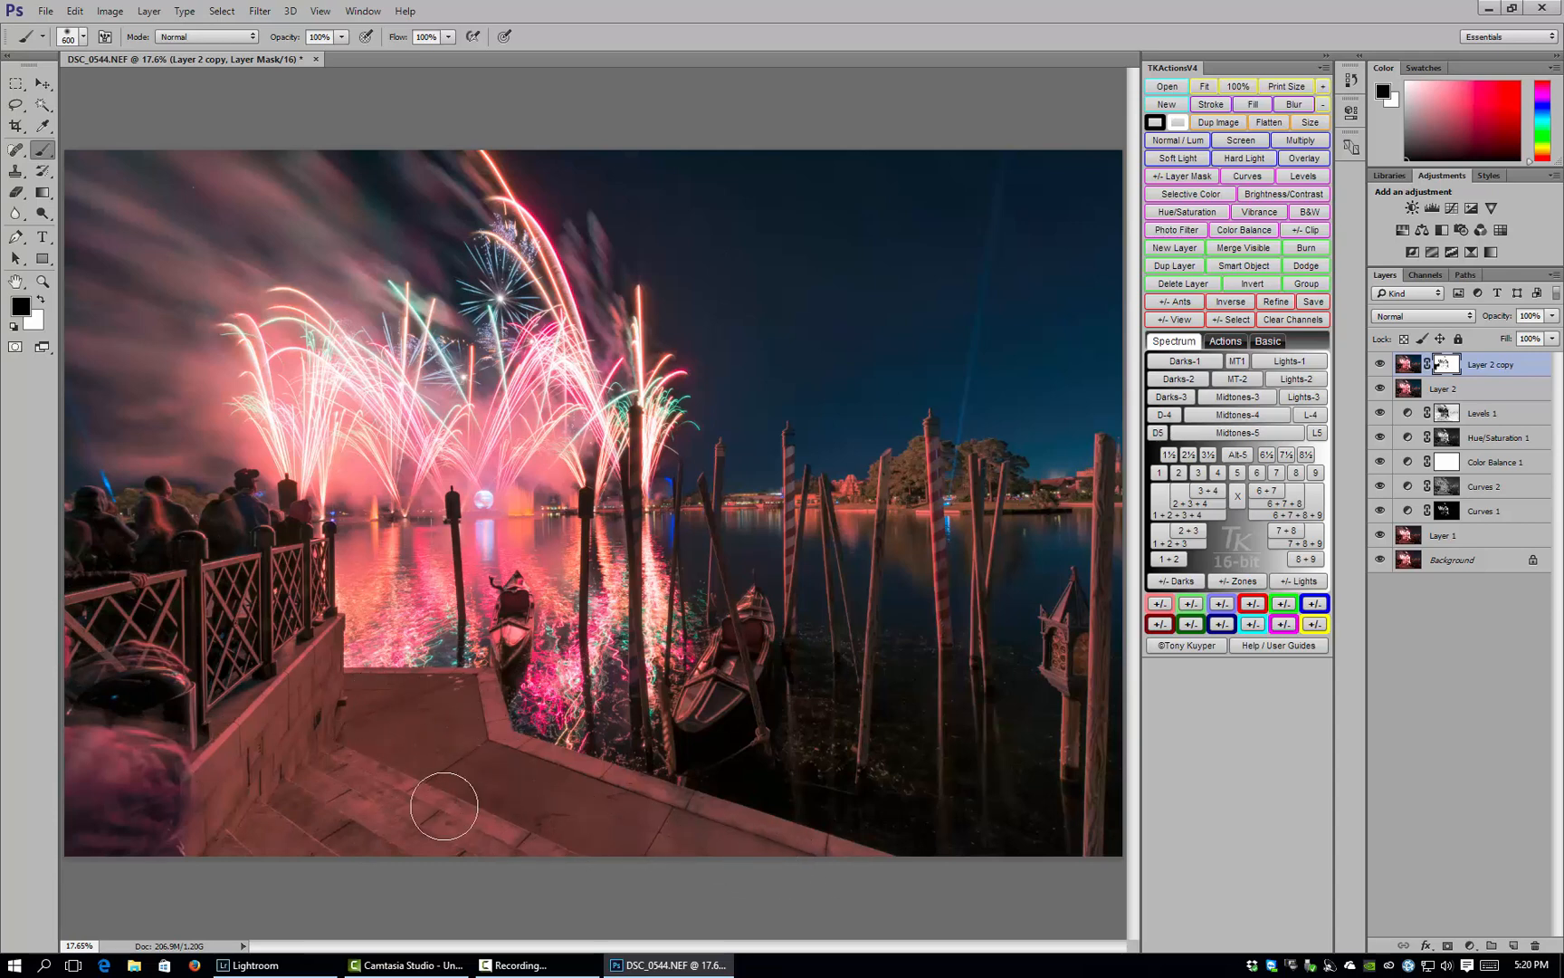
{"action": "mouse_move", "coordinate": [445, 805]}
{"action": "left_mouse_down"}
{"action": "mouse_move", "coordinate": [181, 768]}
{"action": "mouse_move", "coordinate": [210, 797]}
{"action": "mouse_move", "coordinate": [199, 763]}
{"action": "left_mouse_up"}
- Mask the noise reduction out of the finer foreground details in black, adapting the brush size to each area
{"action": "key", "text": "["}
{"action": "key", "text": "bracketleft"}
{"action": "key", "text": "bracketleft"}
{"action": "key", "text": "bracketleft"}
{"action": "key", "text": "bracketleft"}
{"action": "key", "text": "bracketright"}
{"action": "key", "text": "bracketright"}
{"action": "key", "text": "bracketleft"}
{"action": "key", "text": "bracketleft"}
{"action": "key", "text": "bracketleft"}
{"action": "key", "text": "bracketleft"}
{"action": "key", "text": "bracketleft"}
{"action": "key", "text": "bracketleft"}
{"action": "key", "text": "bracketright"}
- Examine the noise reduction in the sky, poles, shoreline and water at 66.7% zoom, and return to the whole image
{"action": "left_click", "coordinate": [42, 282]}
{"action": "left_click", "coordinate": [794, 339]}
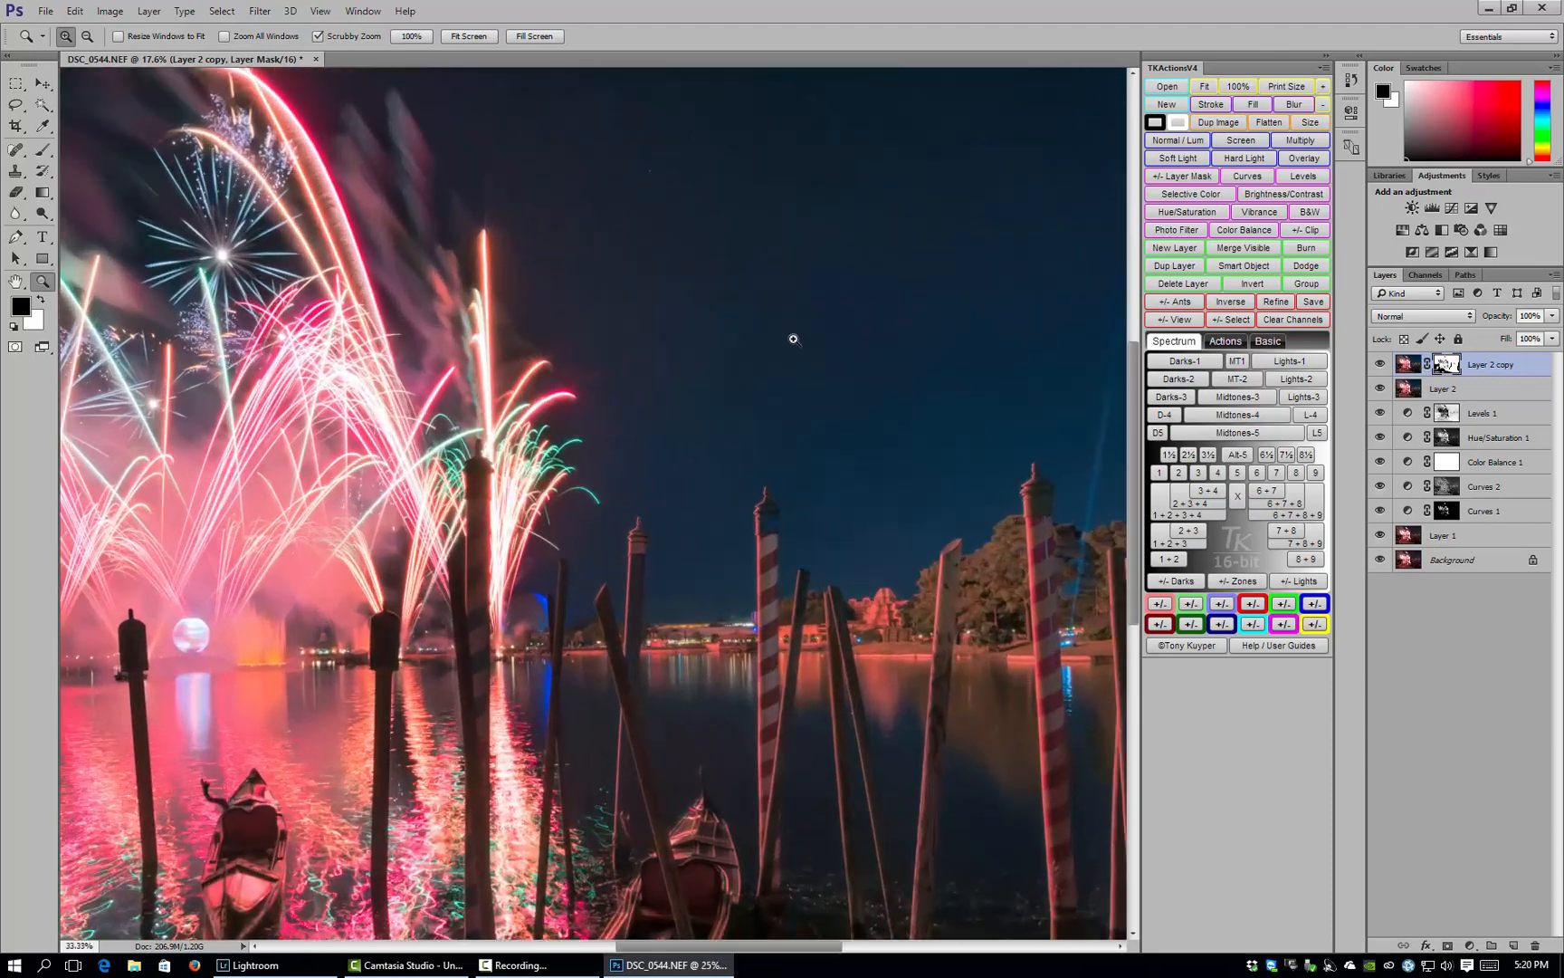
{"action": "left_click", "coordinate": [793, 339]}
{"action": "left_click", "coordinate": [794, 340]}
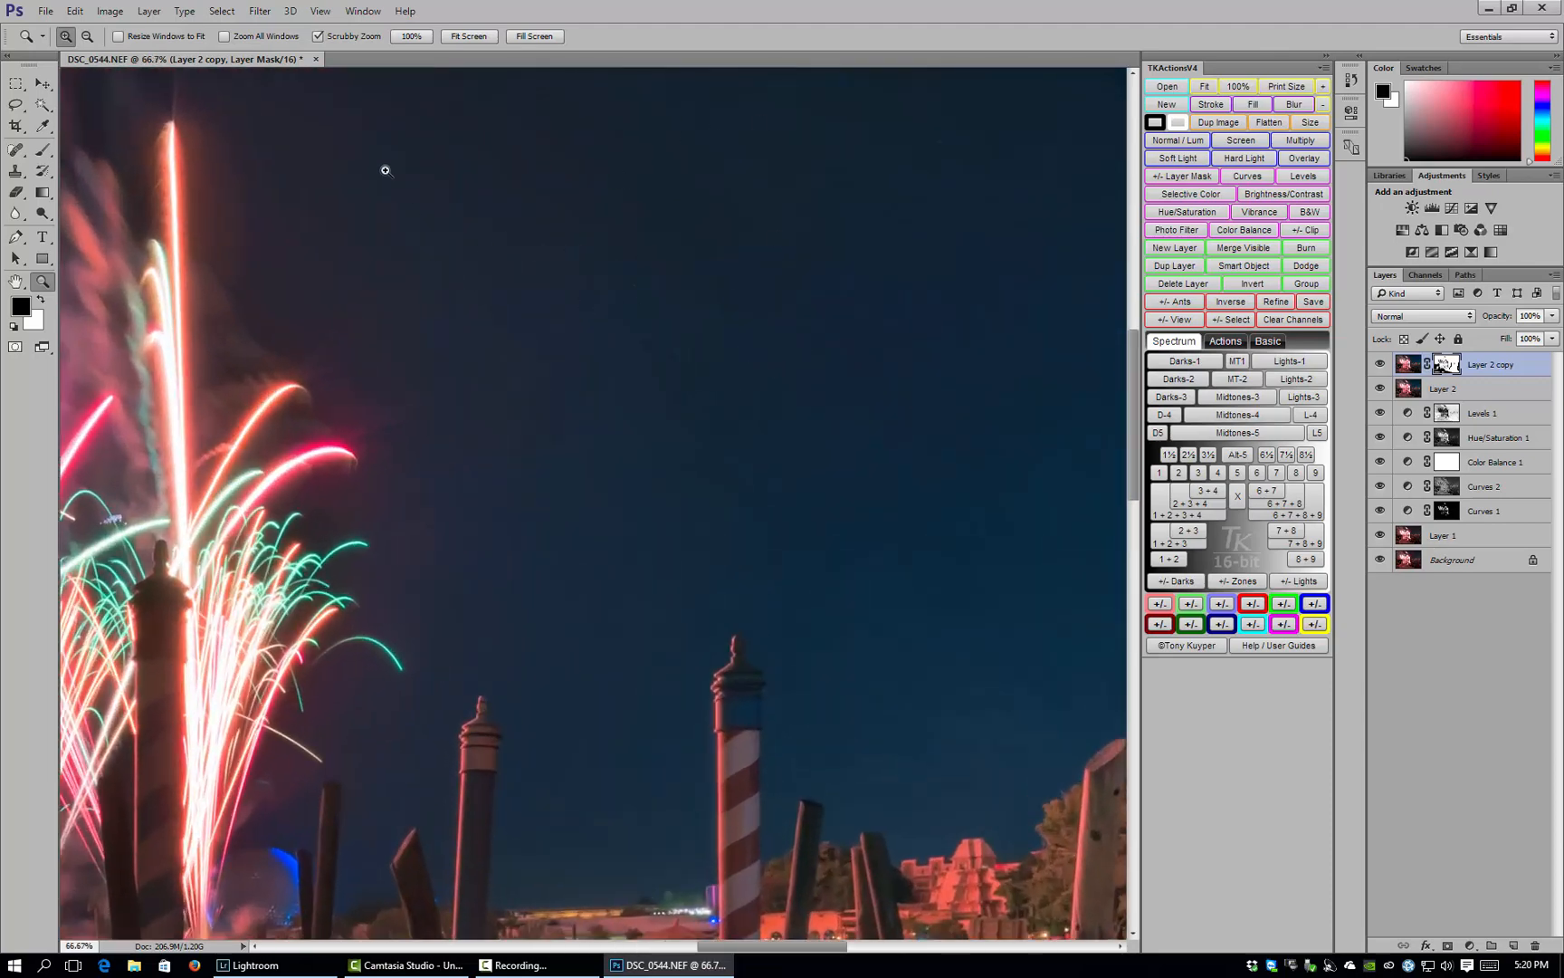
{"action": "scroll", "coordinate": [608, 471], "scroll_direction": "down", "scroll_amount": 5}
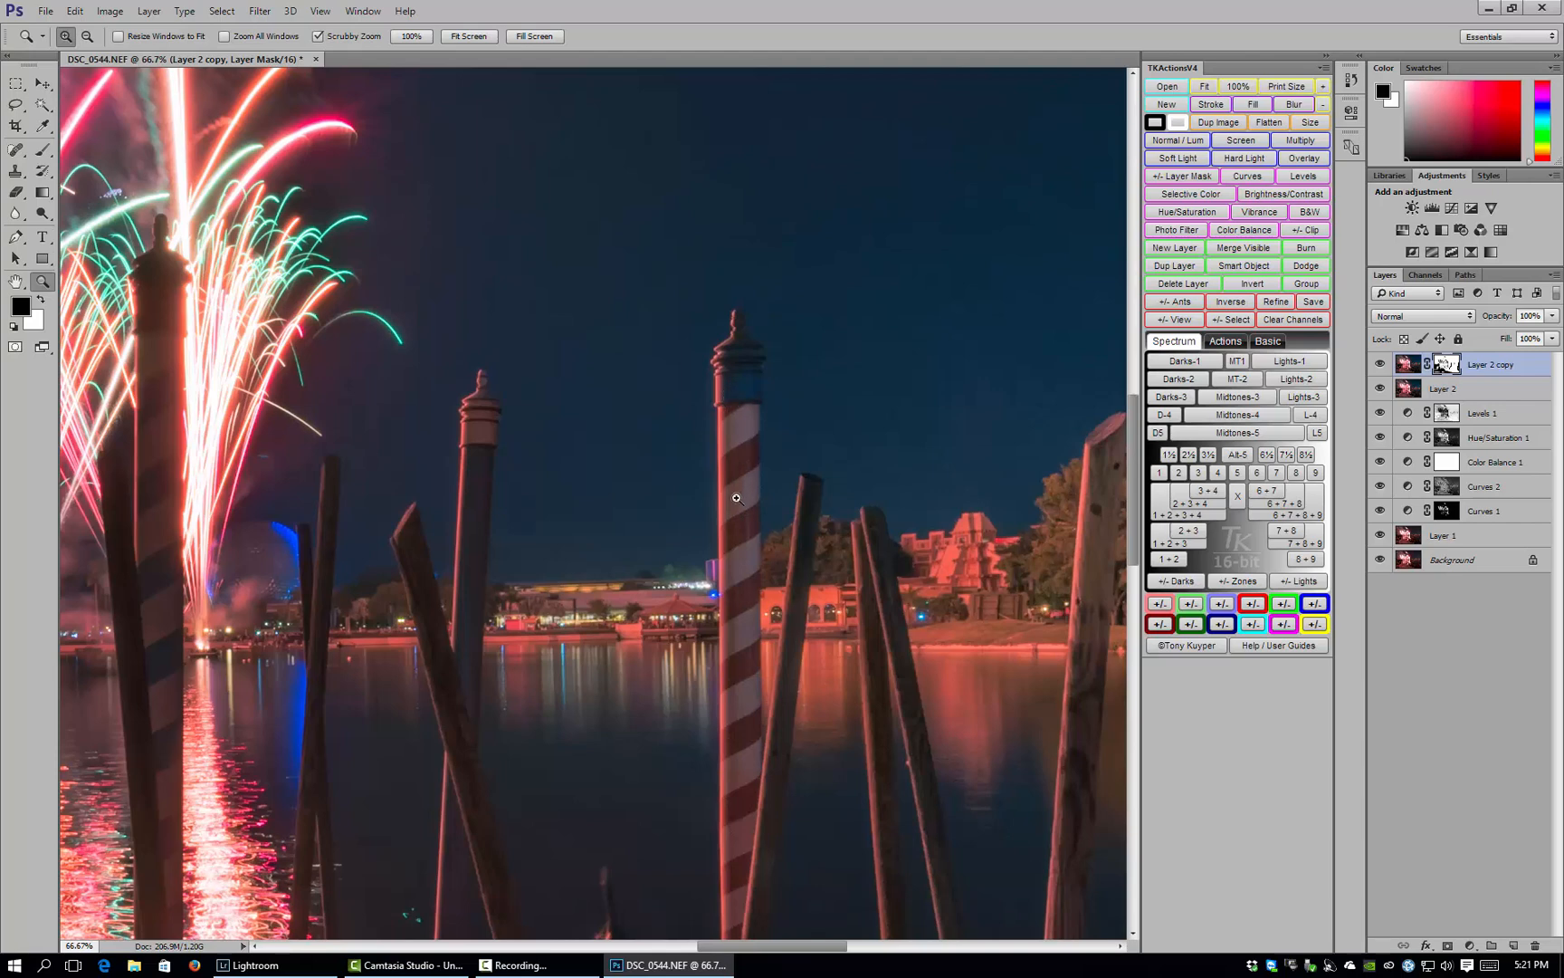
{"action": "scroll", "coordinate": [736, 498], "scroll_direction": "down", "scroll_amount": 7}
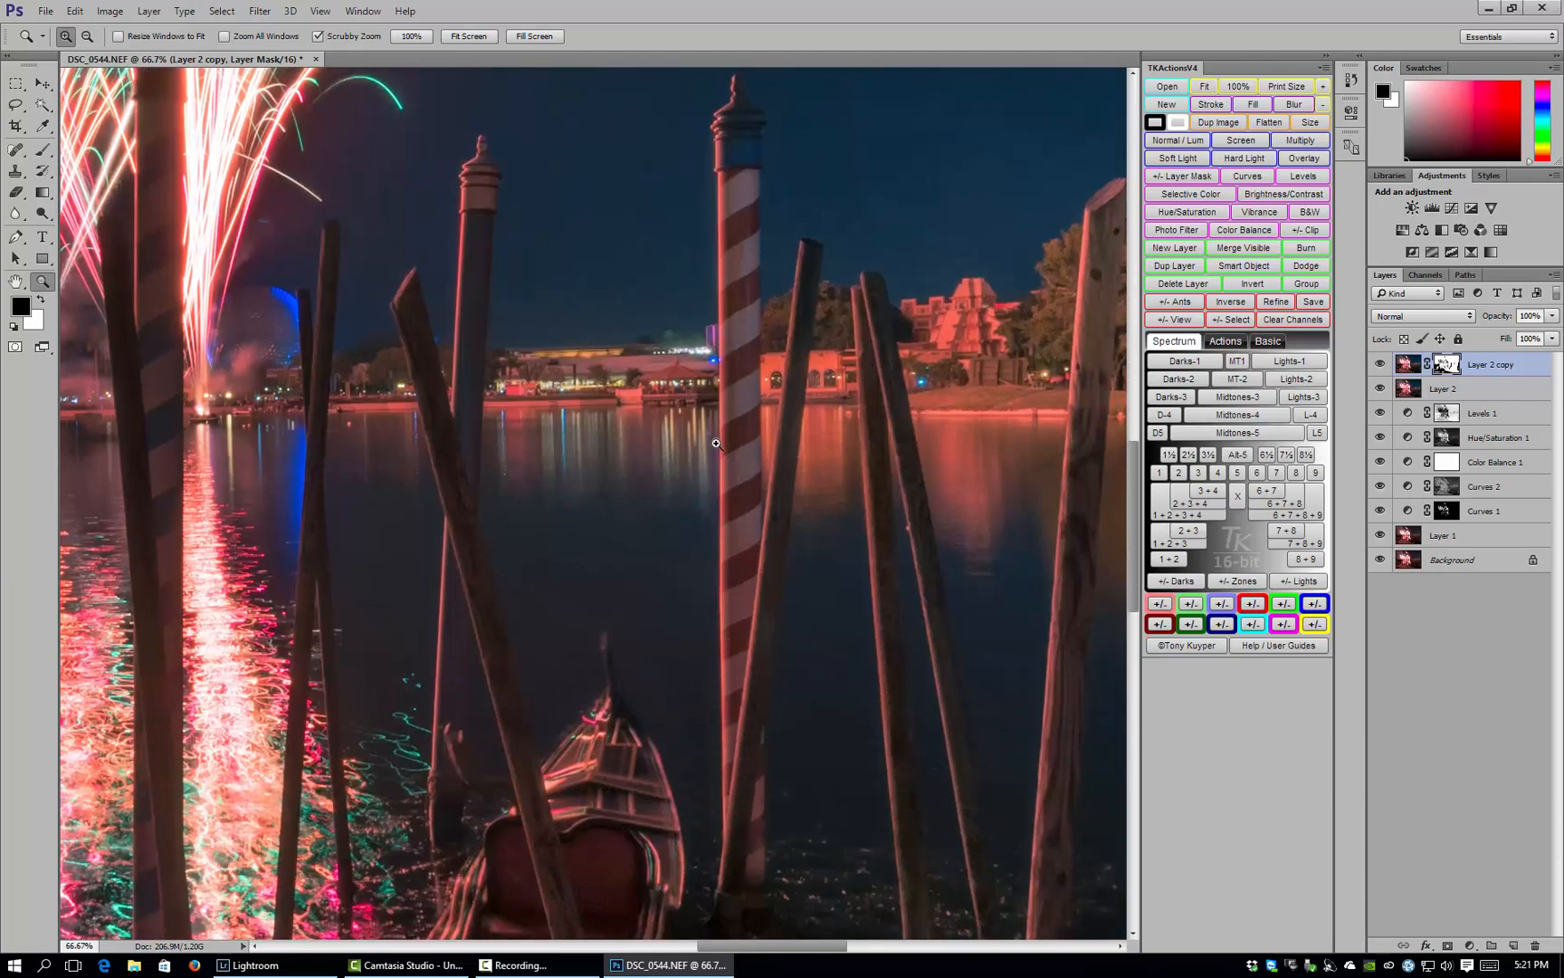
{"action": "scroll", "coordinate": [716, 443], "scroll_direction": "down", "scroll_amount": 6}
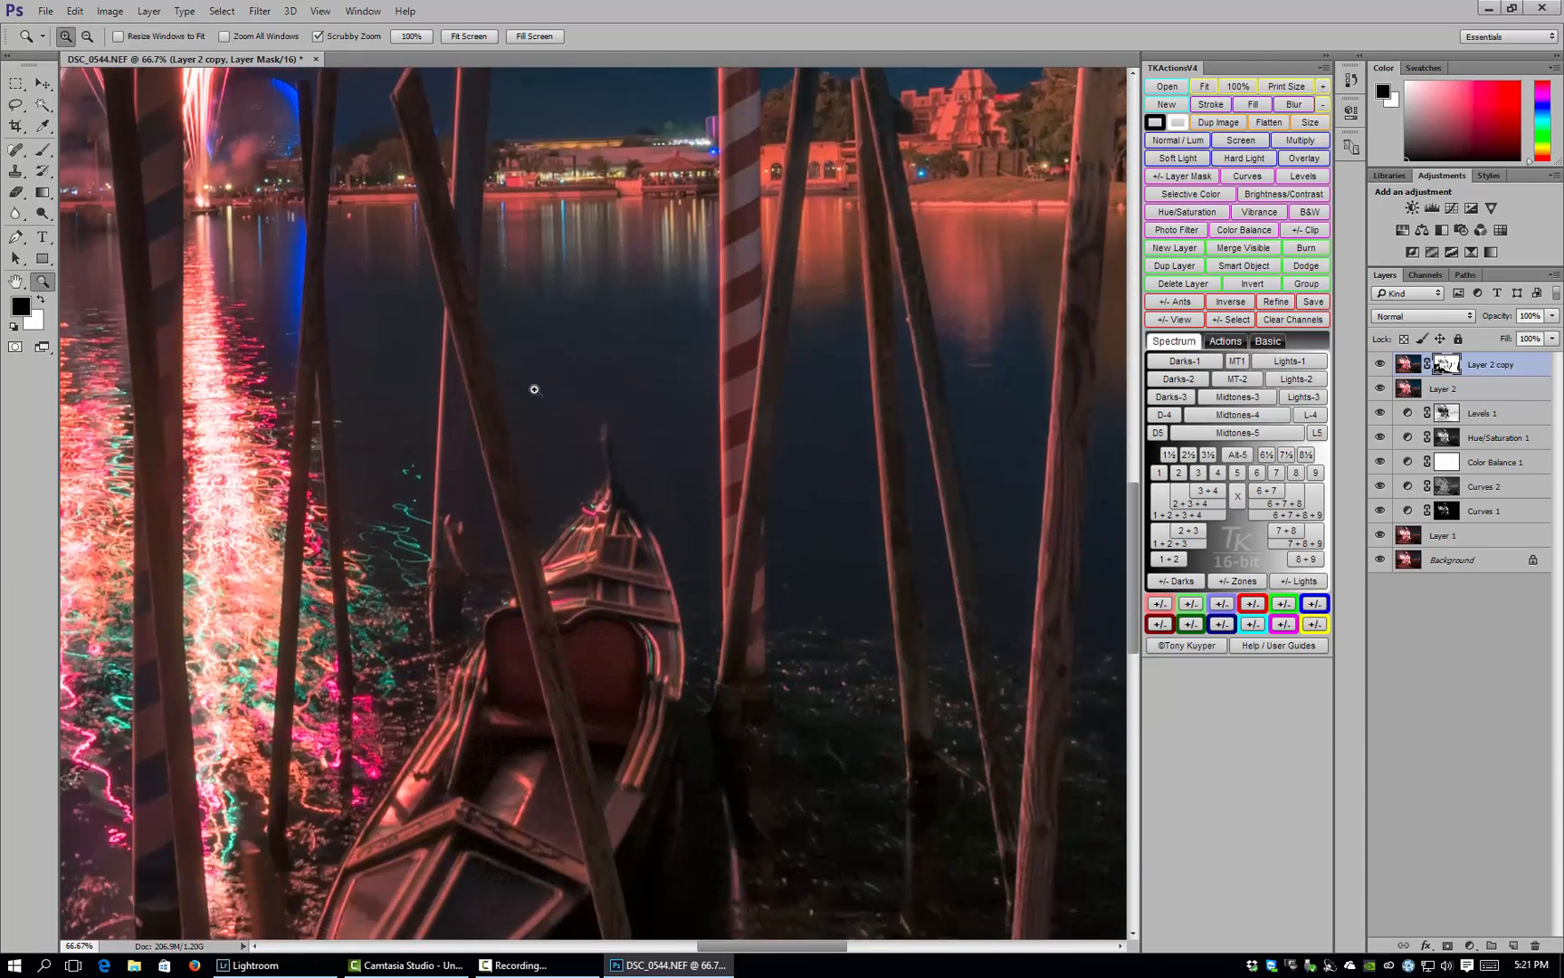
{"action": "right_click", "coordinate": [534, 389]}
{"action": "left_click", "coordinate": [550, 400]}
{"action": "right_click", "coordinate": [446, 491]}
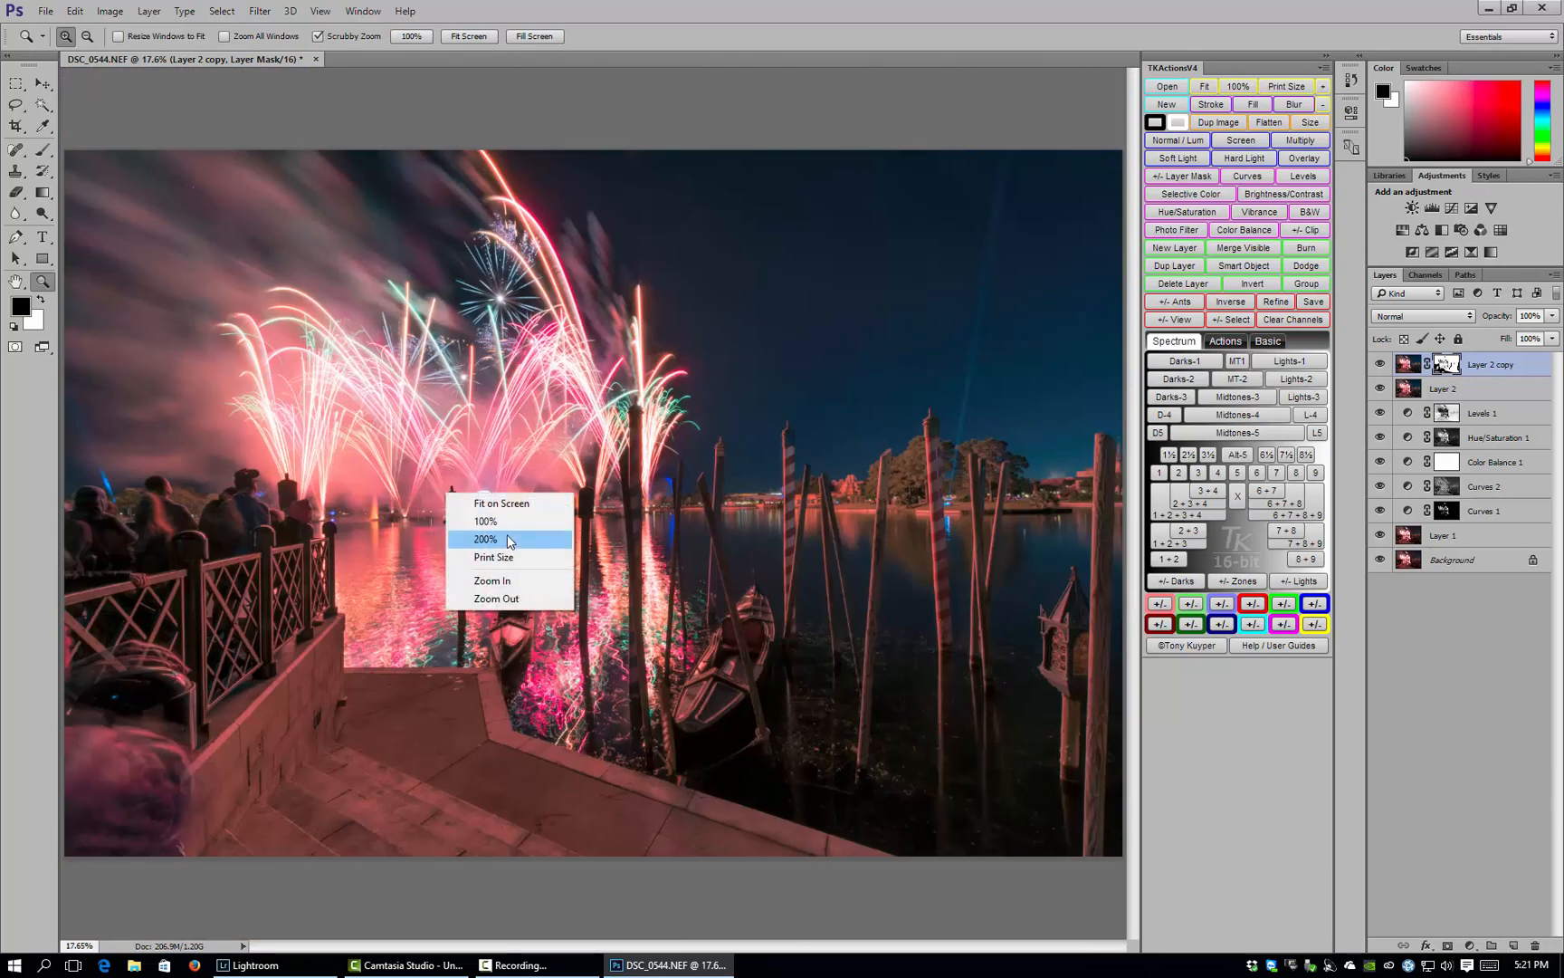
{"action": "left_click", "coordinate": [496, 598]}
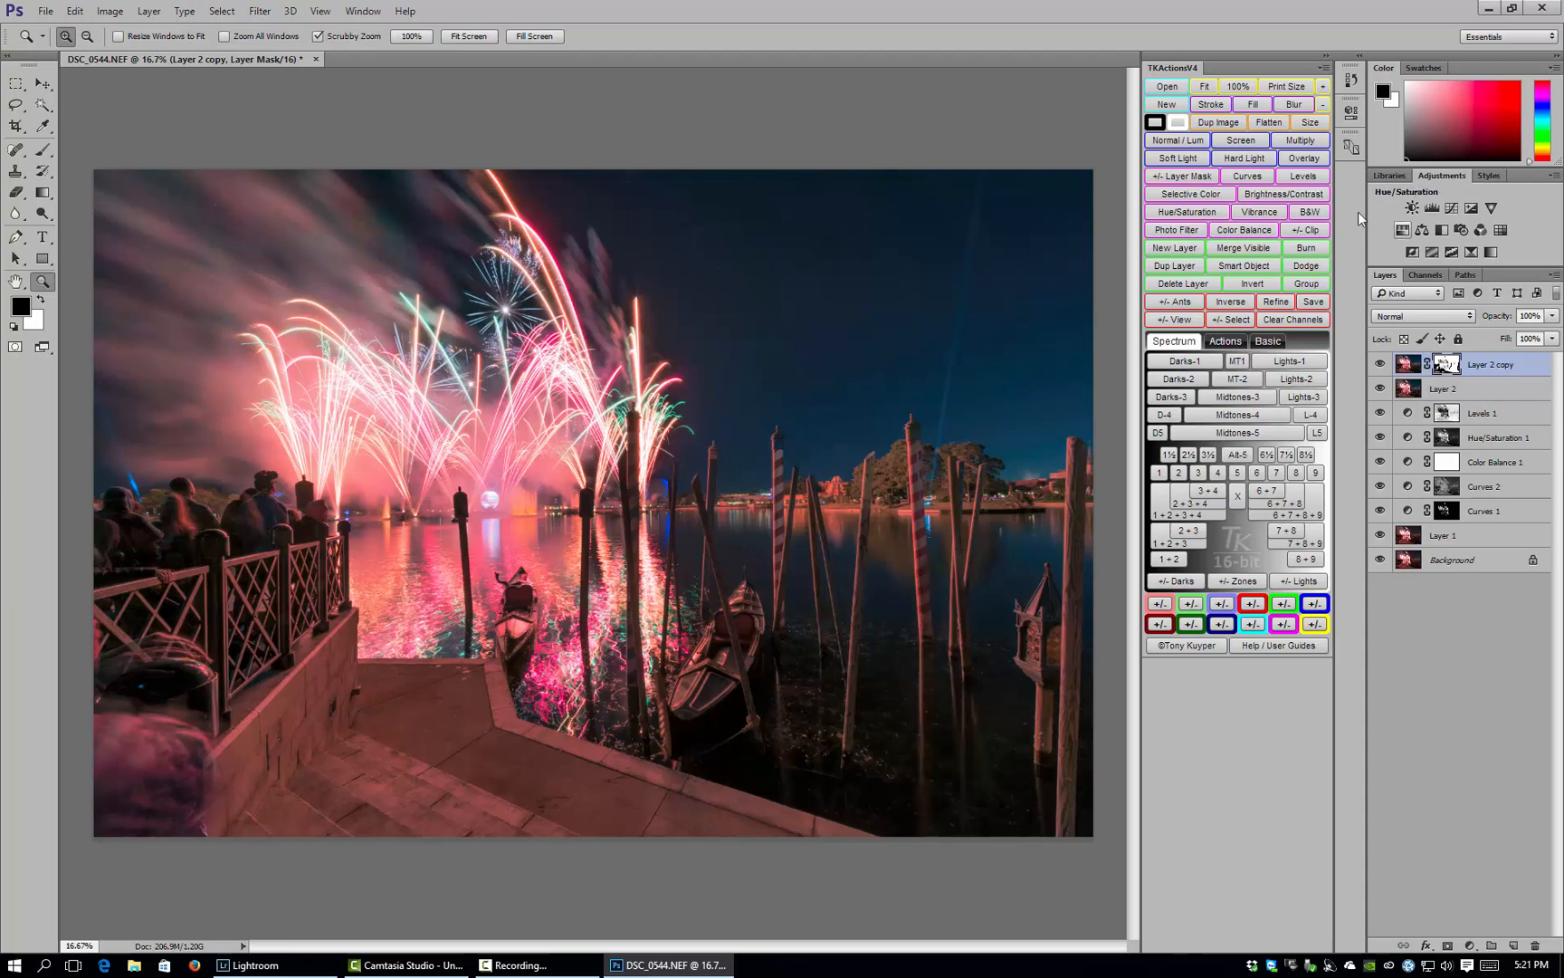
- Add a Curves adjustment that darkens the image by pulling down the bright fireworks tones, and invert its mask to black
{"action": "left_click", "coordinate": [1448, 210]}
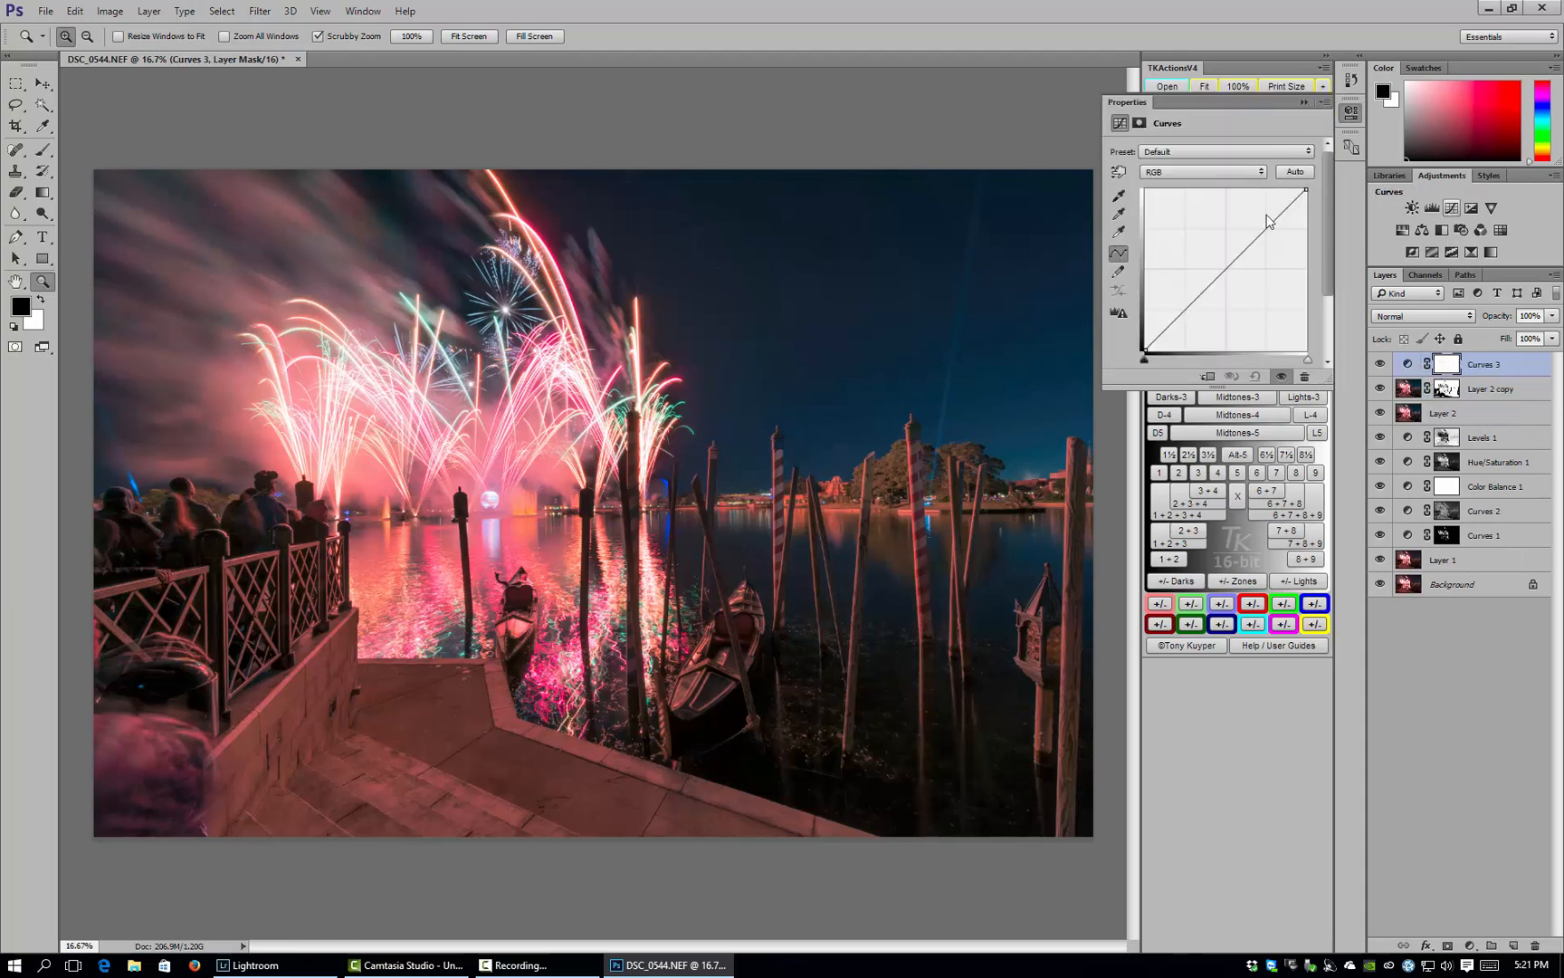
{"action": "left_click", "coordinate": [1118, 172]}
{"action": "mouse_move", "coordinate": [344, 391]}
{"action": "left_mouse_down"}
{"action": "mouse_move", "coordinate": [330, 387]}
{"action": "mouse_move", "coordinate": [333, 404]}
{"action": "left_mouse_up"}
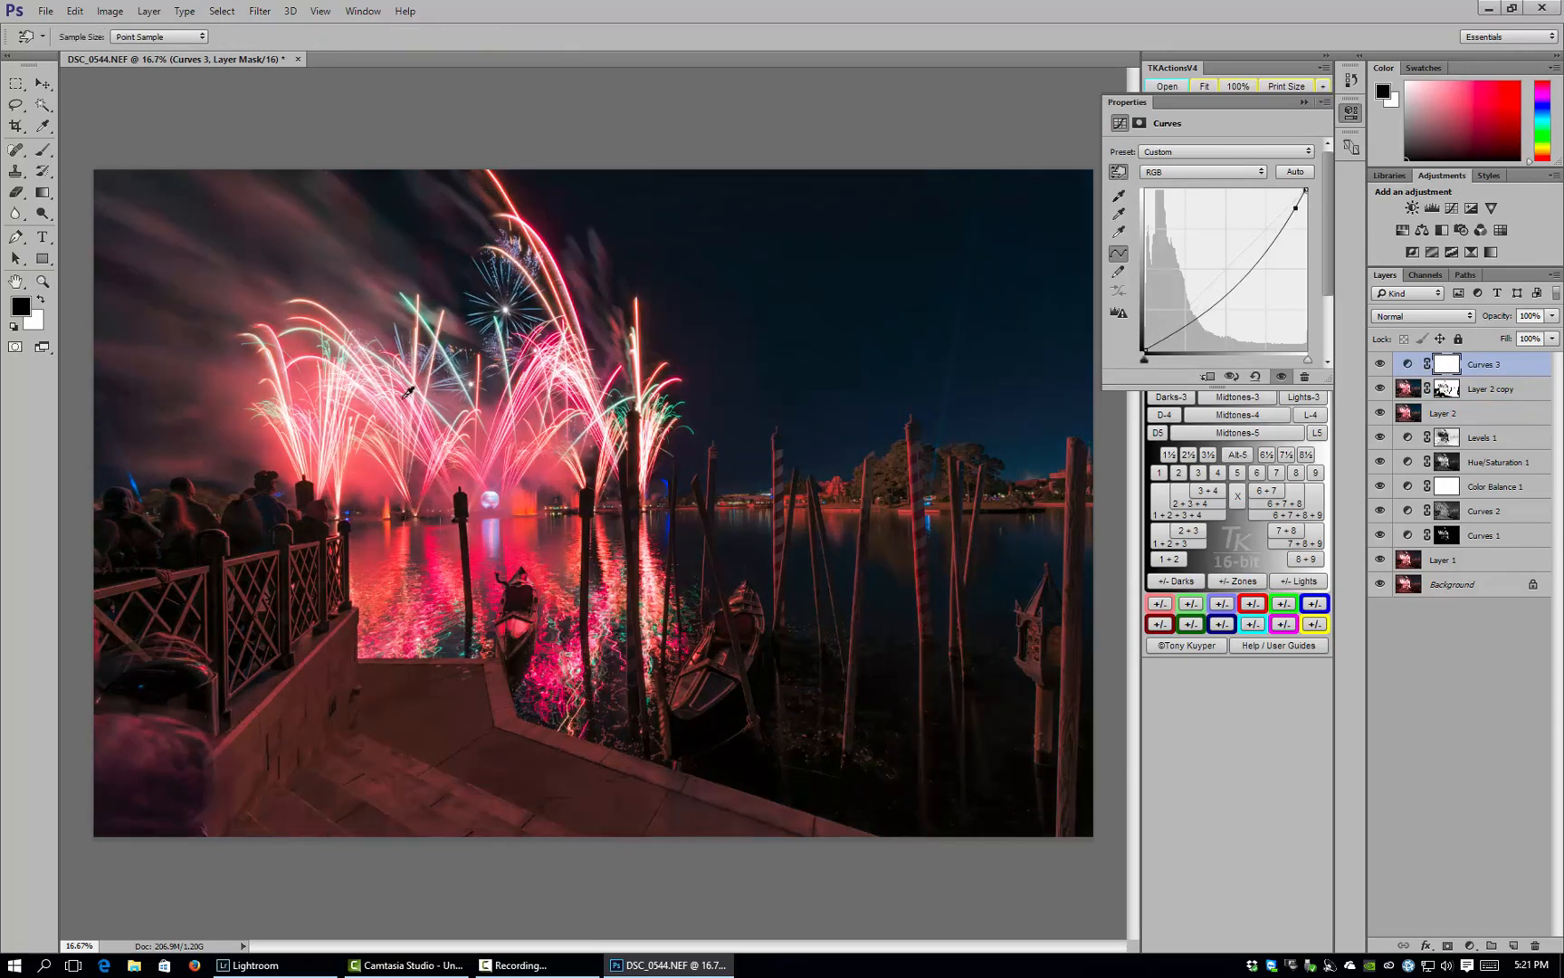
{"action": "key", "text": "ctrl+i"}
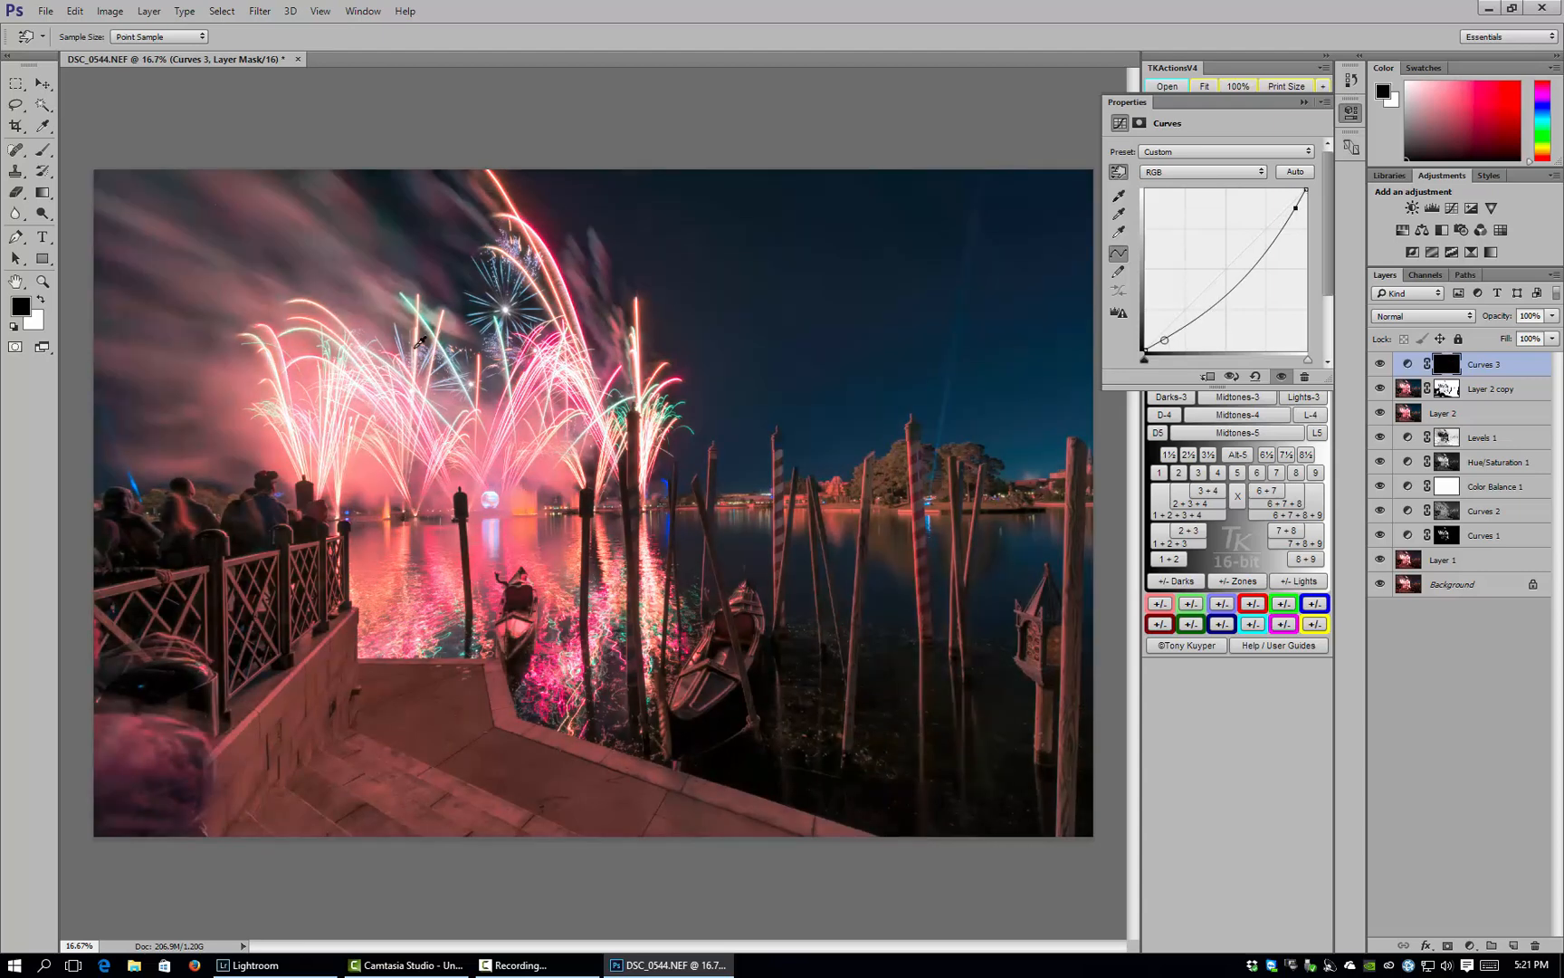
- Paint white on the Curves mask over the bright fireworks with a 1200 px brush at 15% opacity
{"action": "key", "text": "b"}
{"action": "key", "text": "bracketright"}
{"action": "key", "text": "bracketright"}
{"action": "key", "text": "bracketright"}
{"action": "key", "text": "bracketright"}
{"action": "key", "text": "bracketright"}
{"action": "key", "text": "bracketright"}
{"action": "key", "text": "bracketright"}
{"action": "key", "text": "bracketright"}
{"action": "key", "text": "bracketright"}
{"action": "key", "text": "bracketright"}
{"action": "key", "text": "bracketright"}
{"action": "key", "text": "bracketright"}
{"action": "key", "text": "bracketright"}
{"action": "key", "text": "bracketright"}
{"action": "key", "text": "bracketright"}
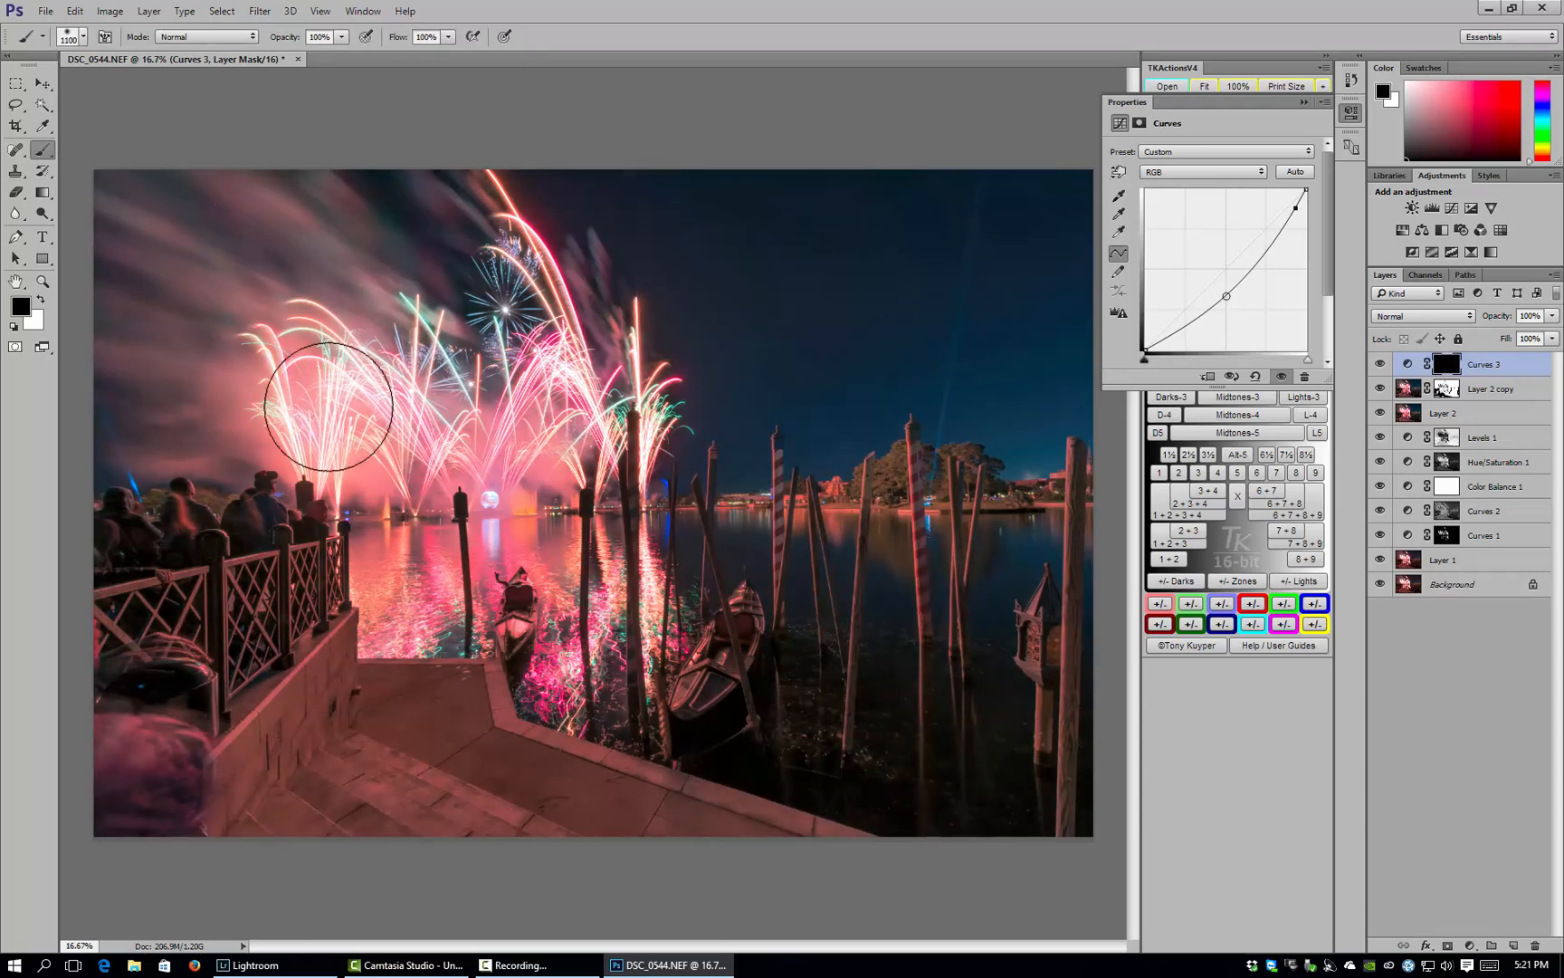
{"action": "key", "text": "x"}
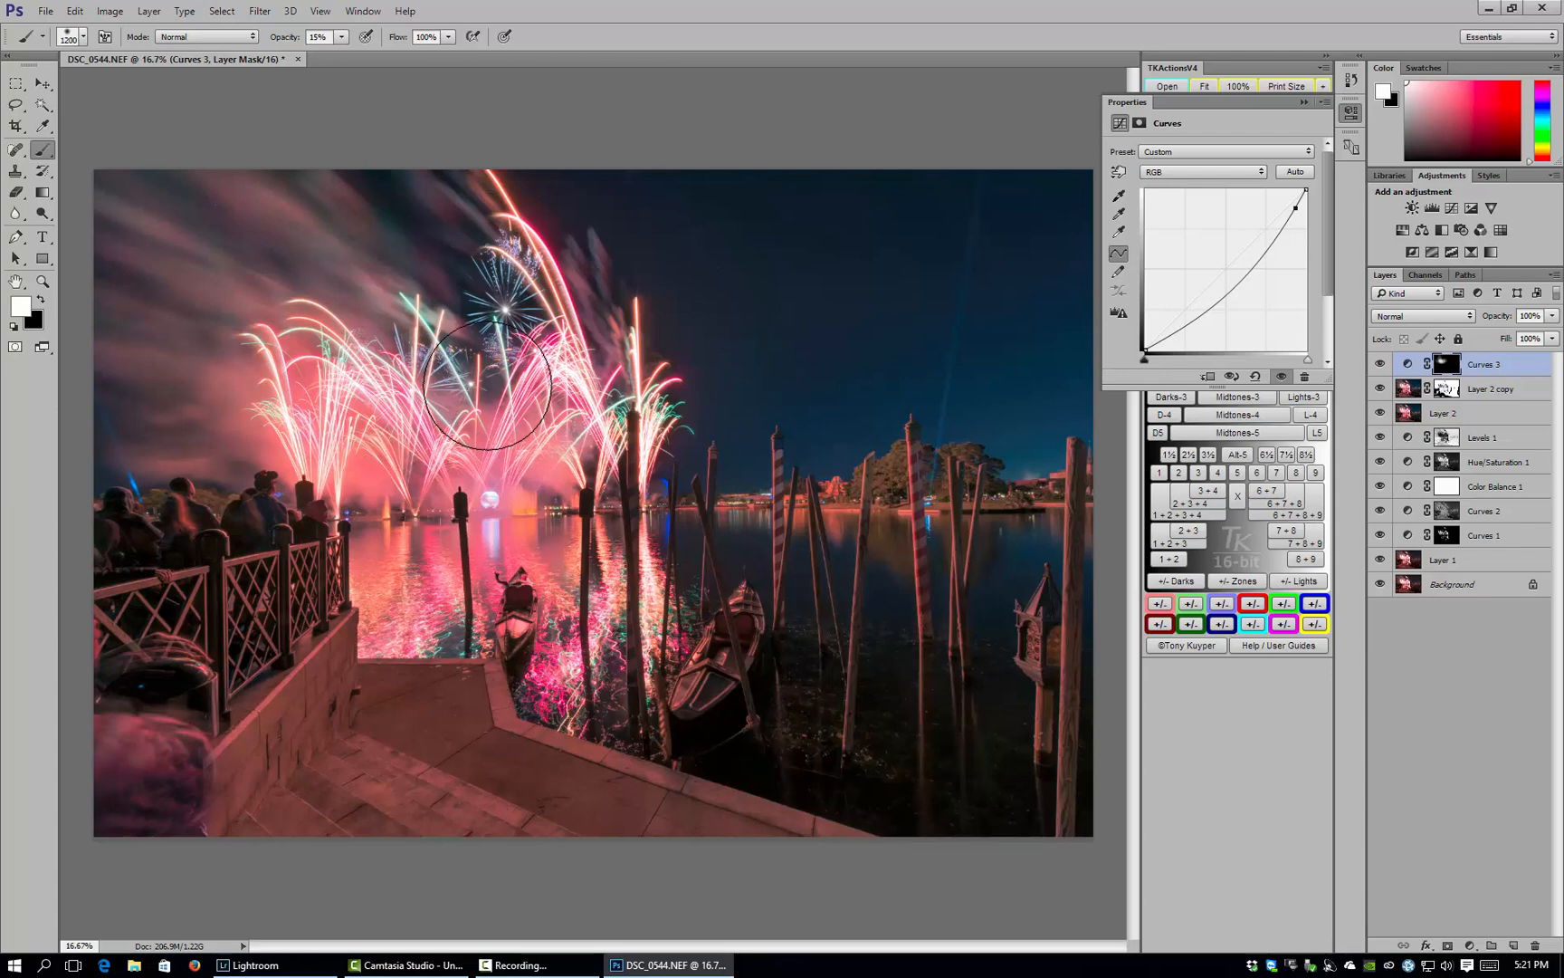
- Stamp all visible layers into a new top layer and apply Smart Sharpen with amount 100% and radius 1.0 px
{"action": "key", "text": "ctrl+shift+alt+e"}
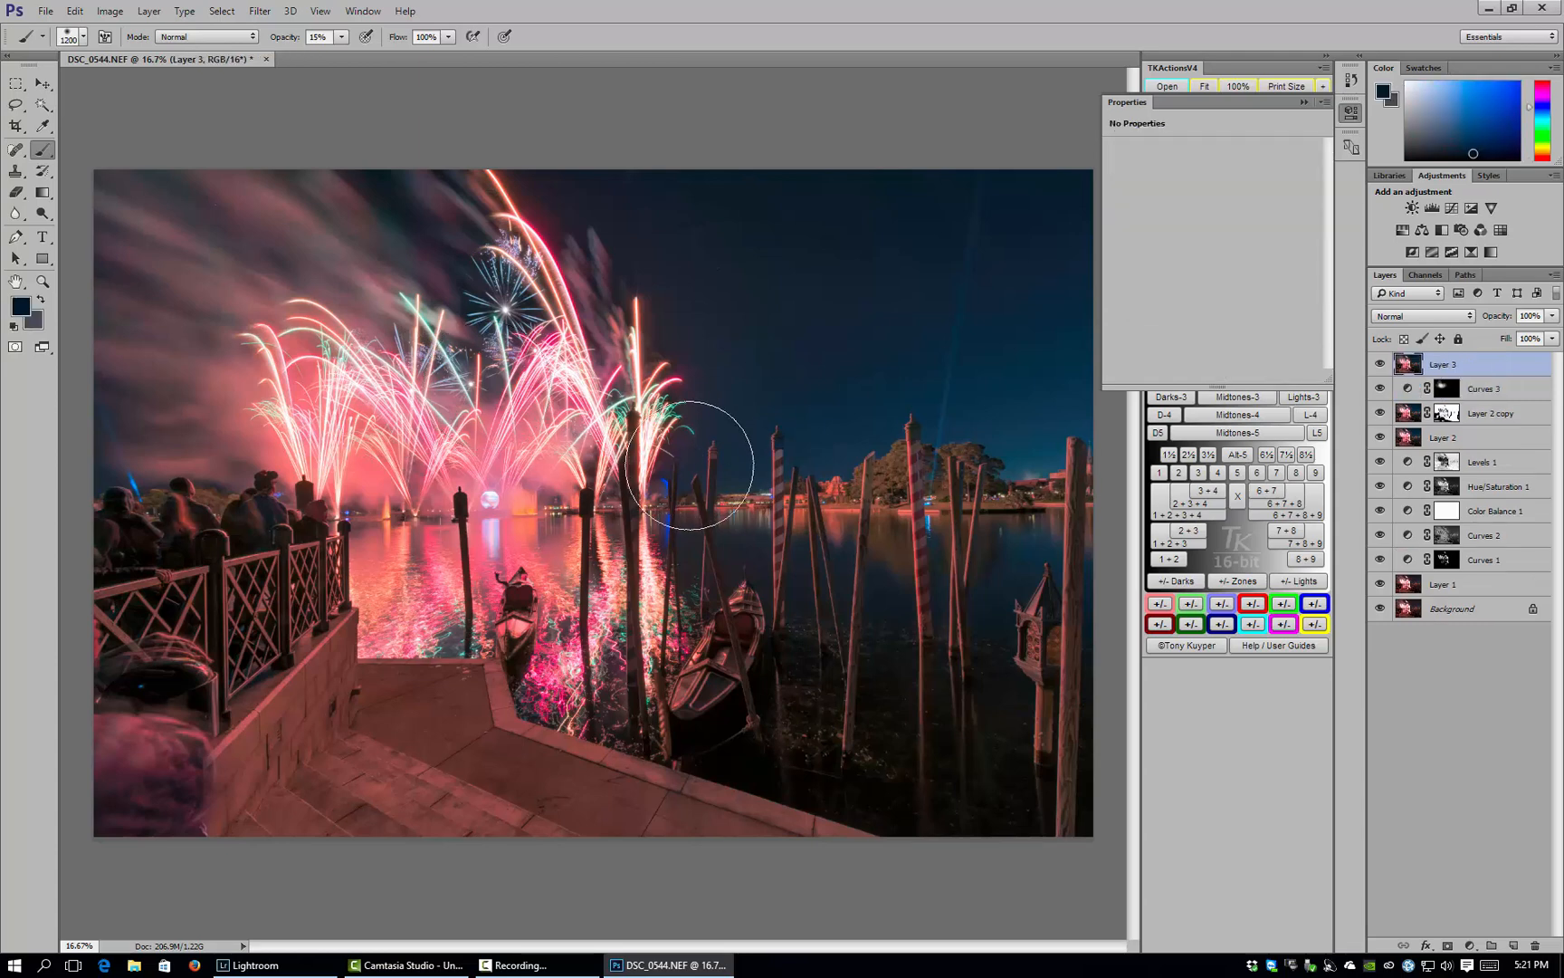
{"action": "left_click", "coordinate": [259, 15]}
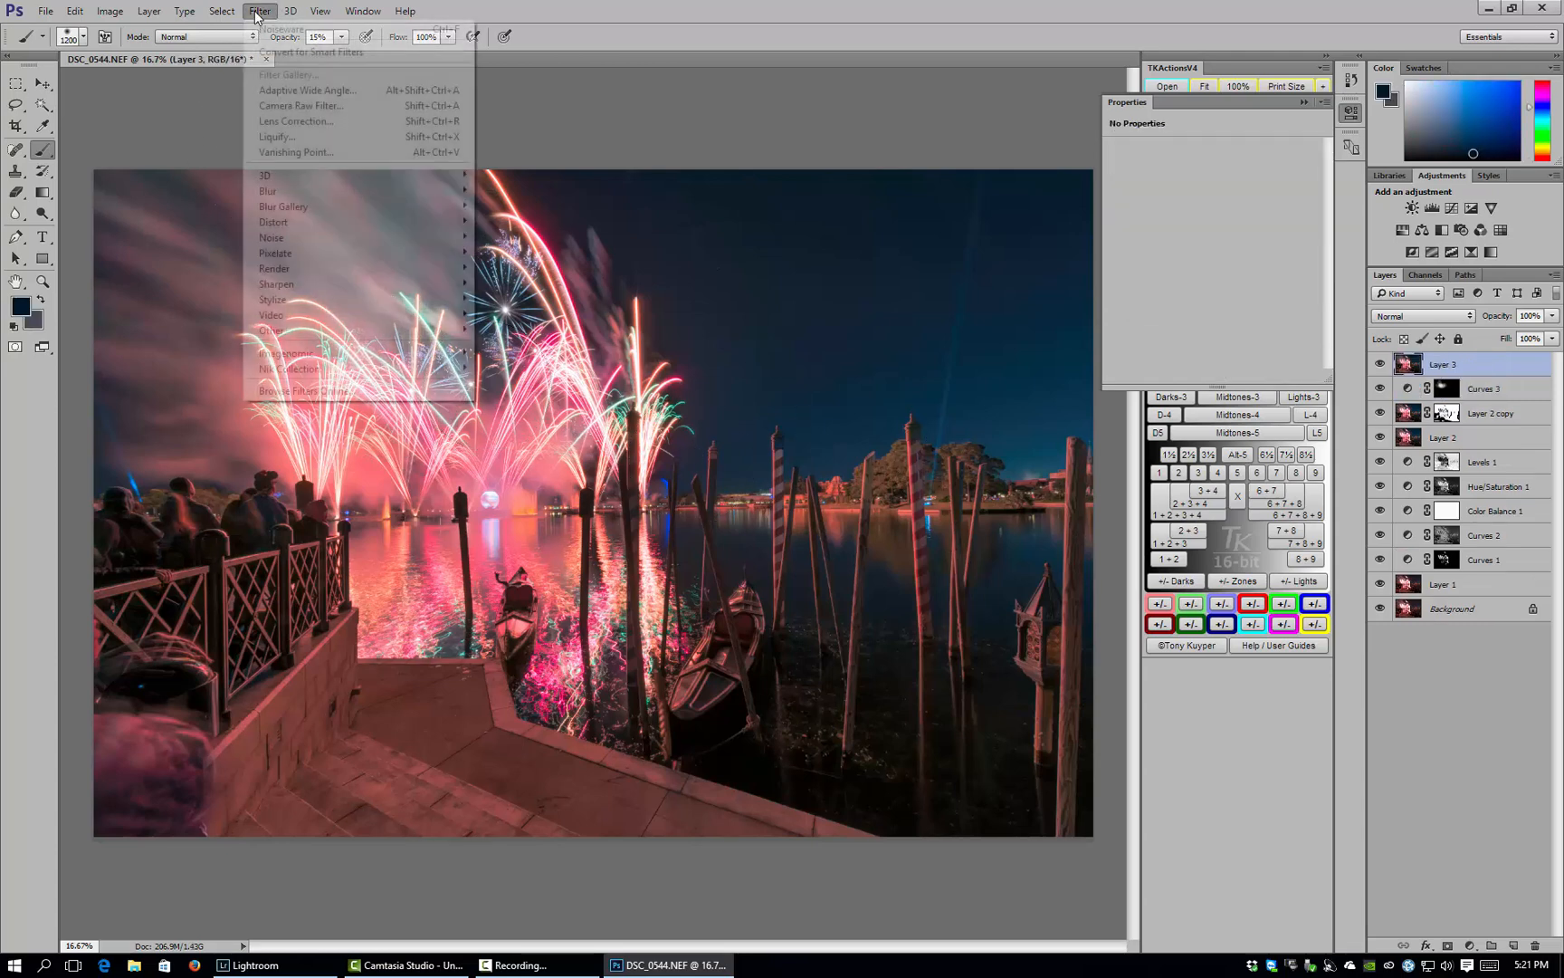
{"action": "mouse_move", "coordinate": [332, 285]}
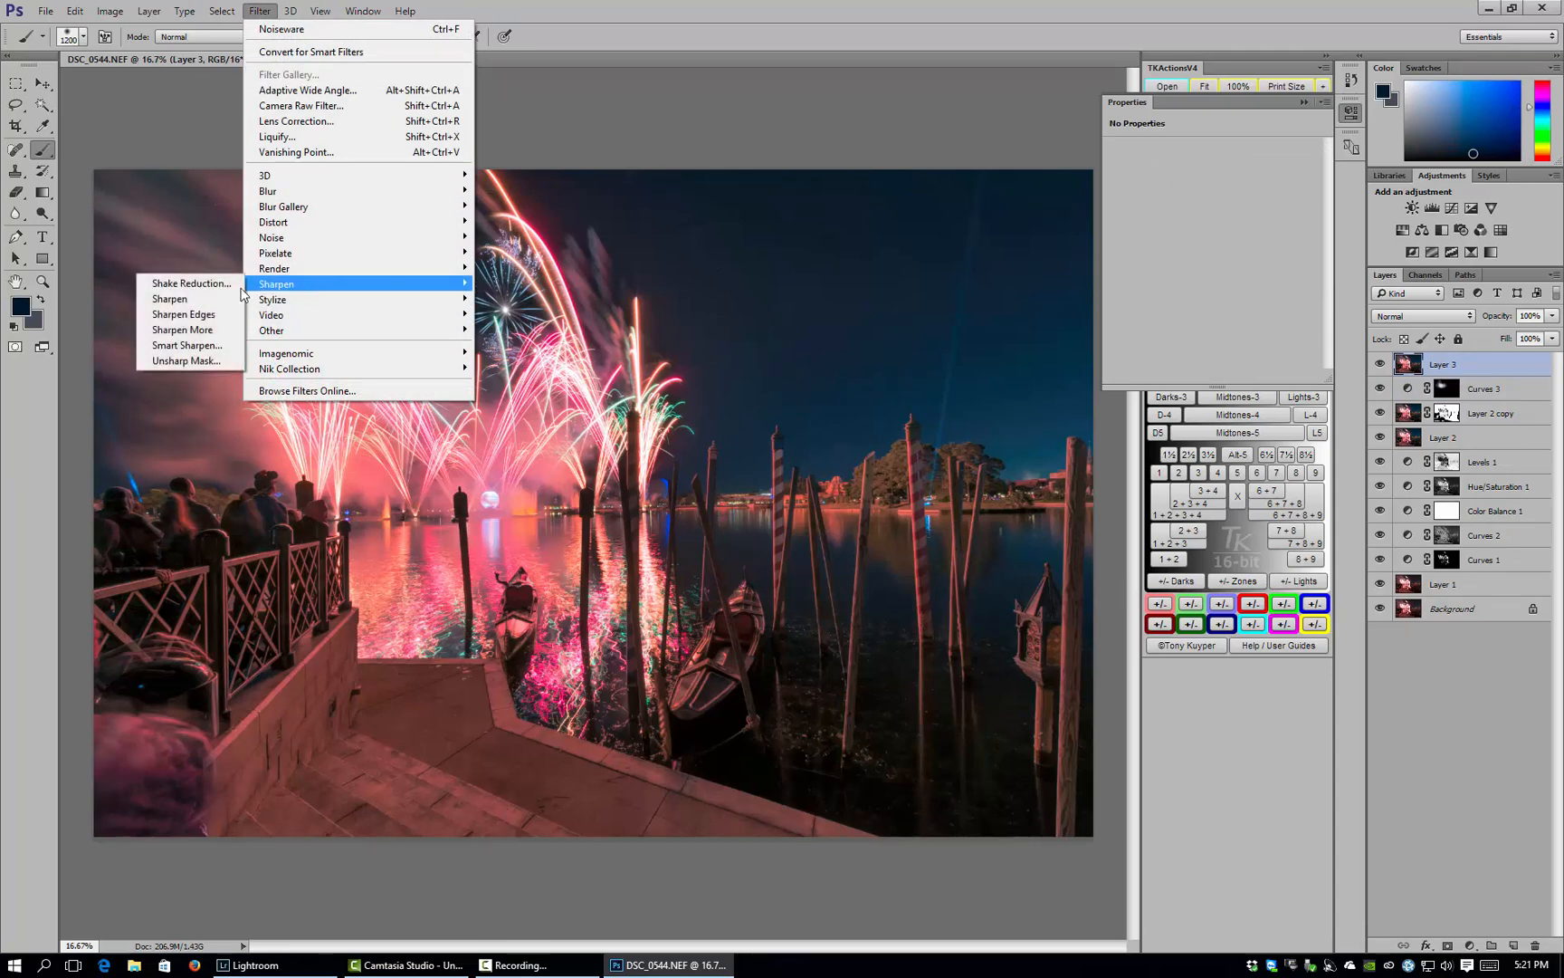
{"action": "left_click", "coordinate": [195, 344]}
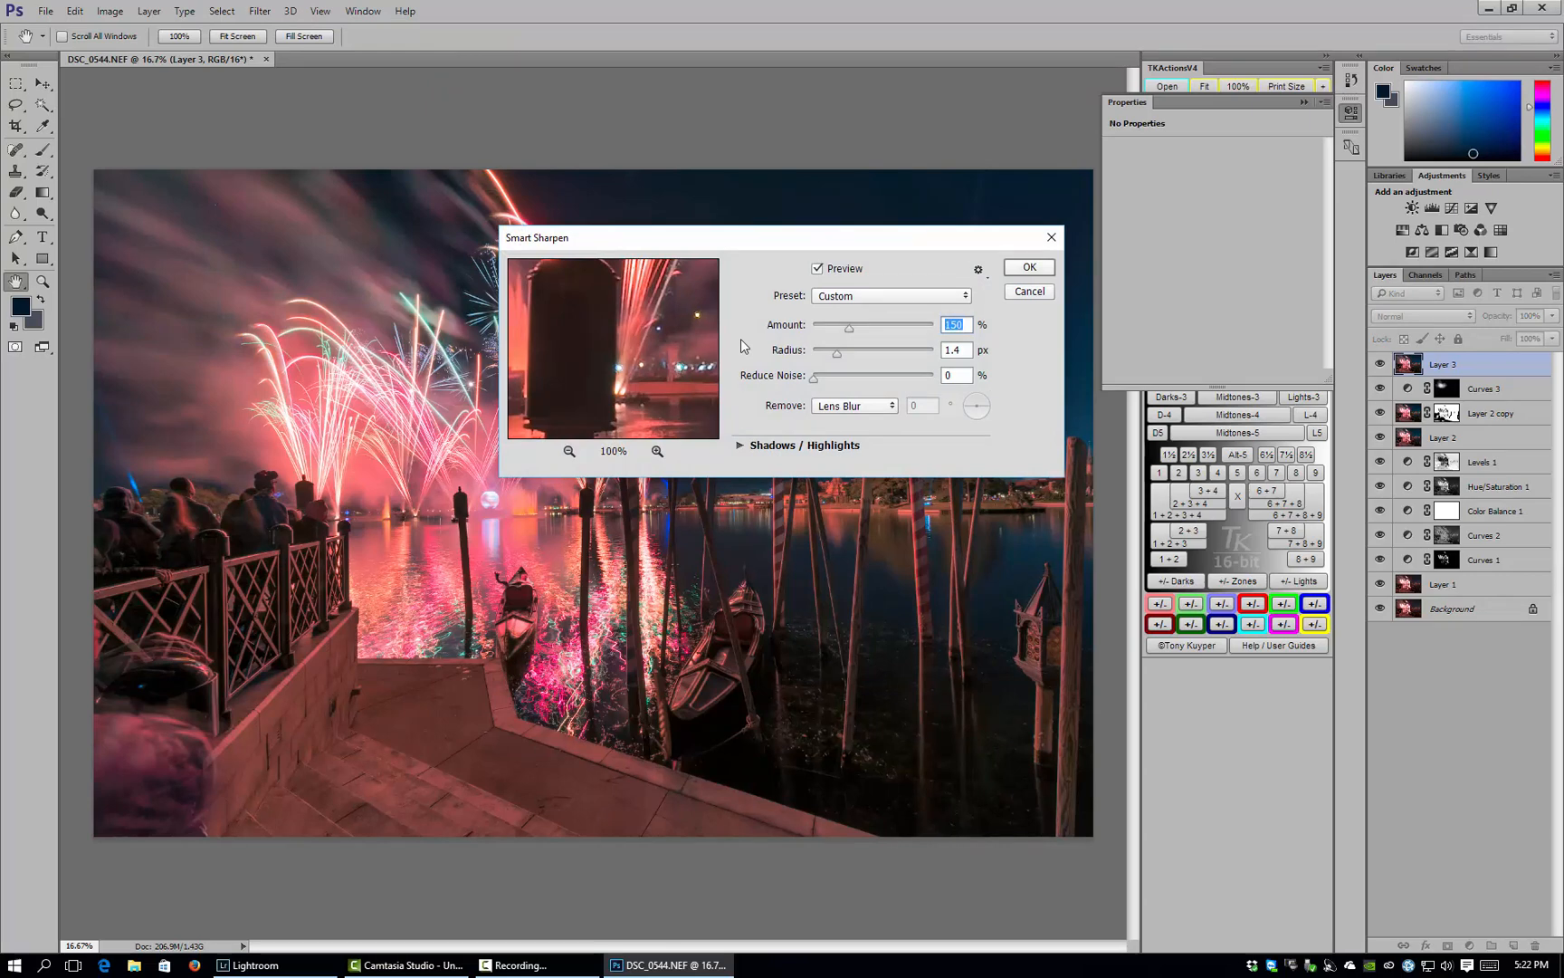
{"action": "type", "text": "100"}
{"action": "key", "text": "Tab"}
{"action": "type", "text": "1."}
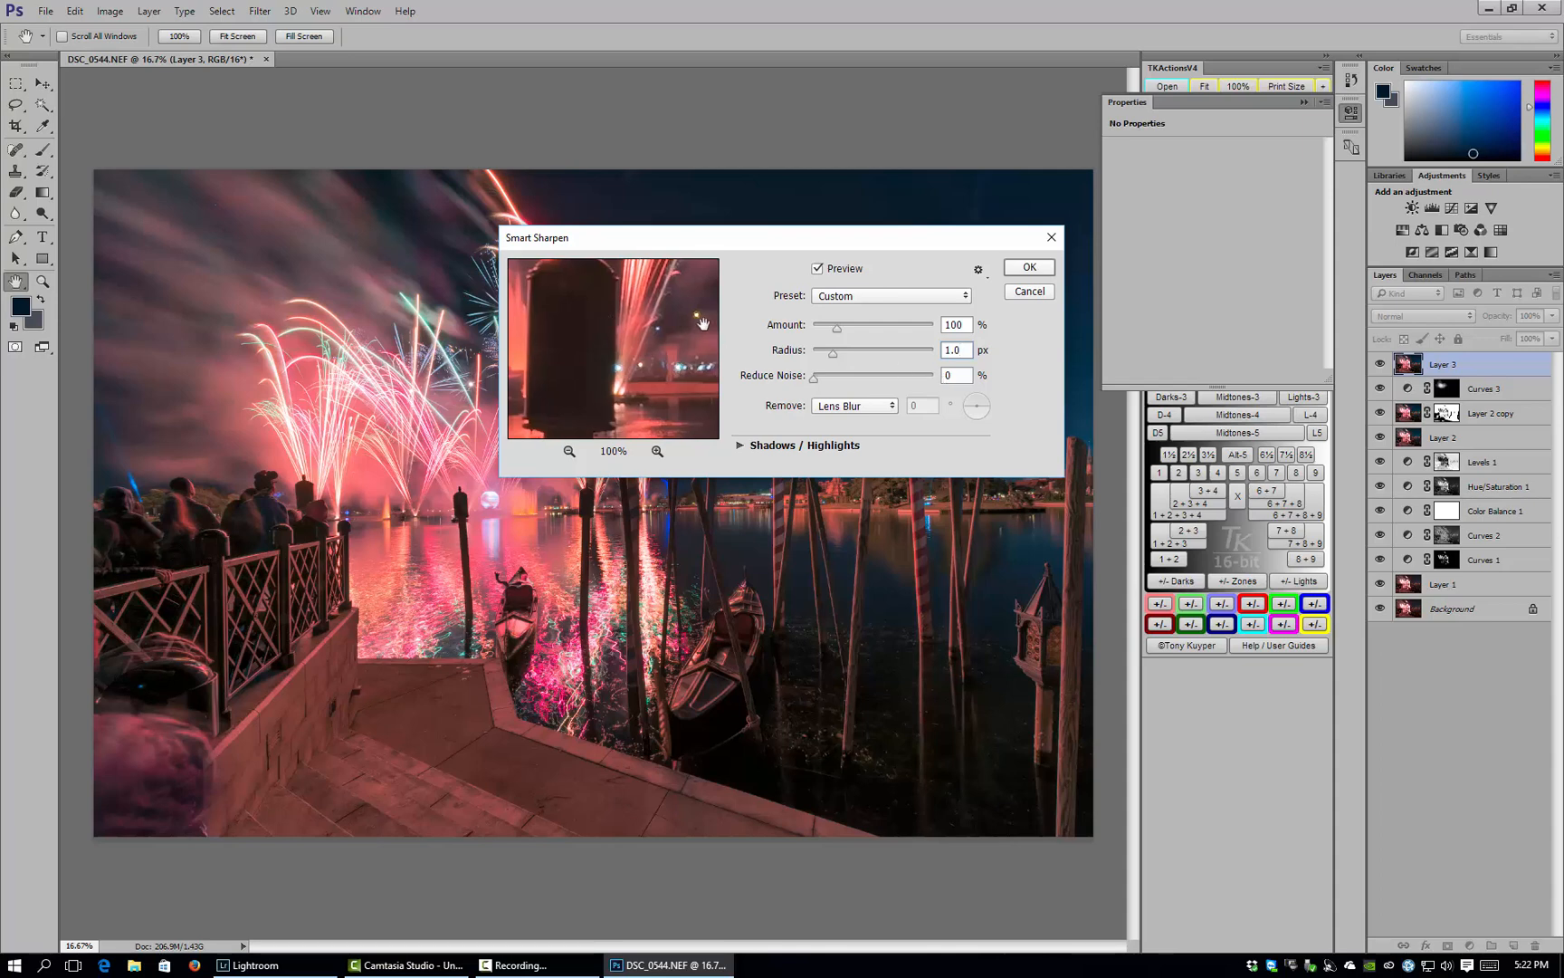
{"action": "left_click", "coordinate": [1024, 269]}
{"action": "key", "text": "b"}
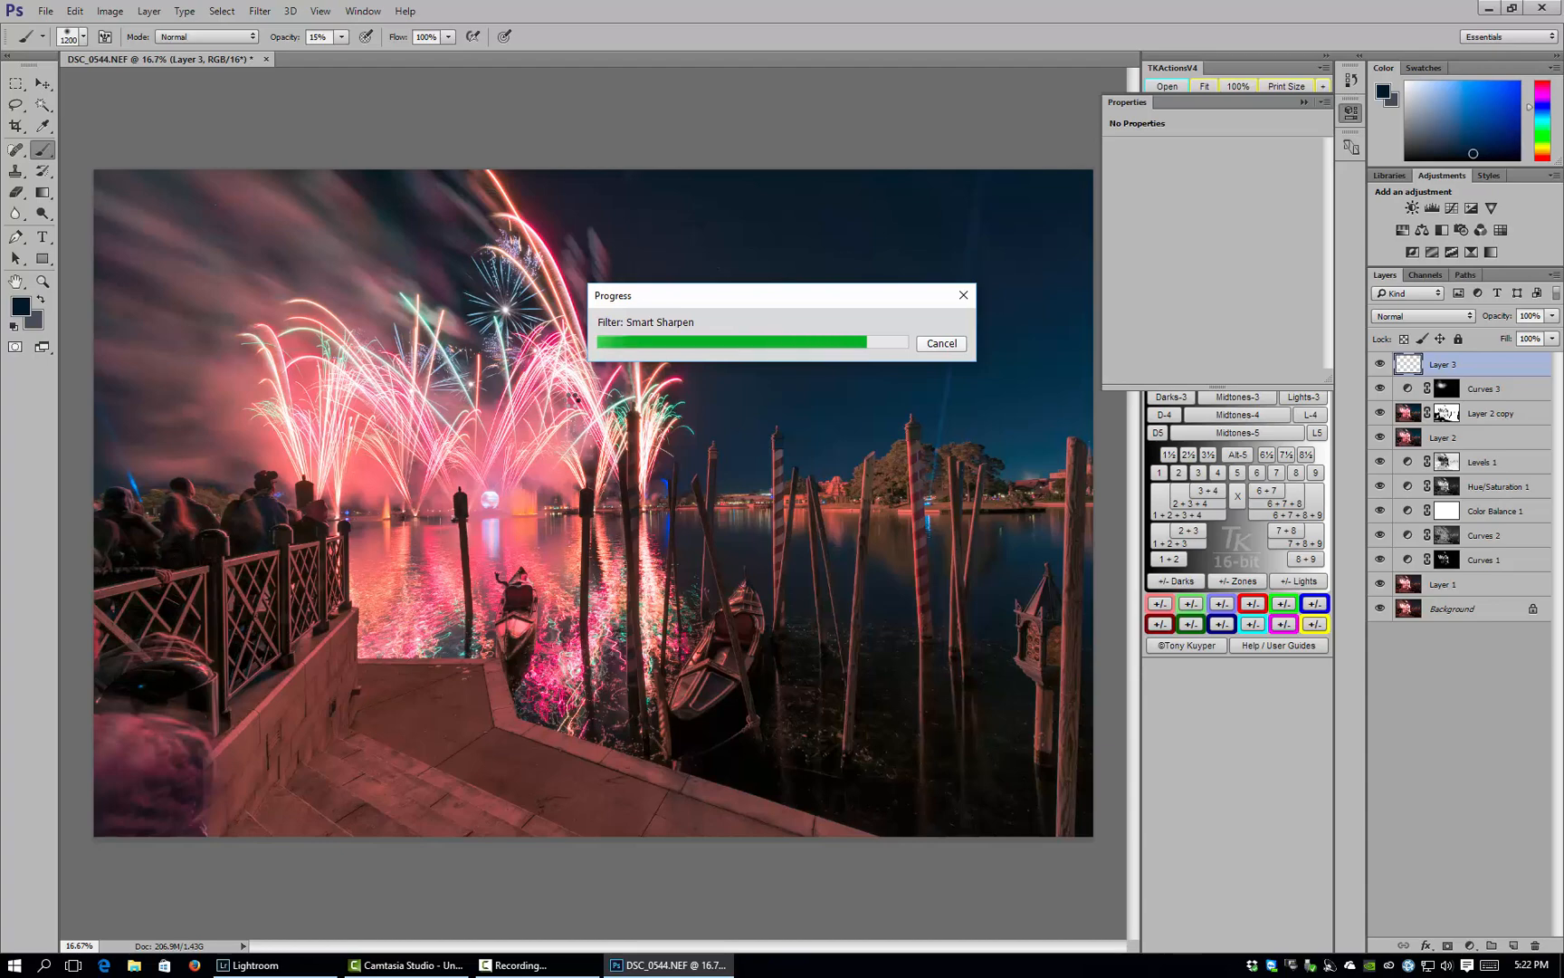
- Compare the fireworks, boat and water with and without the sharpened layer at 50% zoom
{"action": "left_click", "coordinate": [43, 282]}
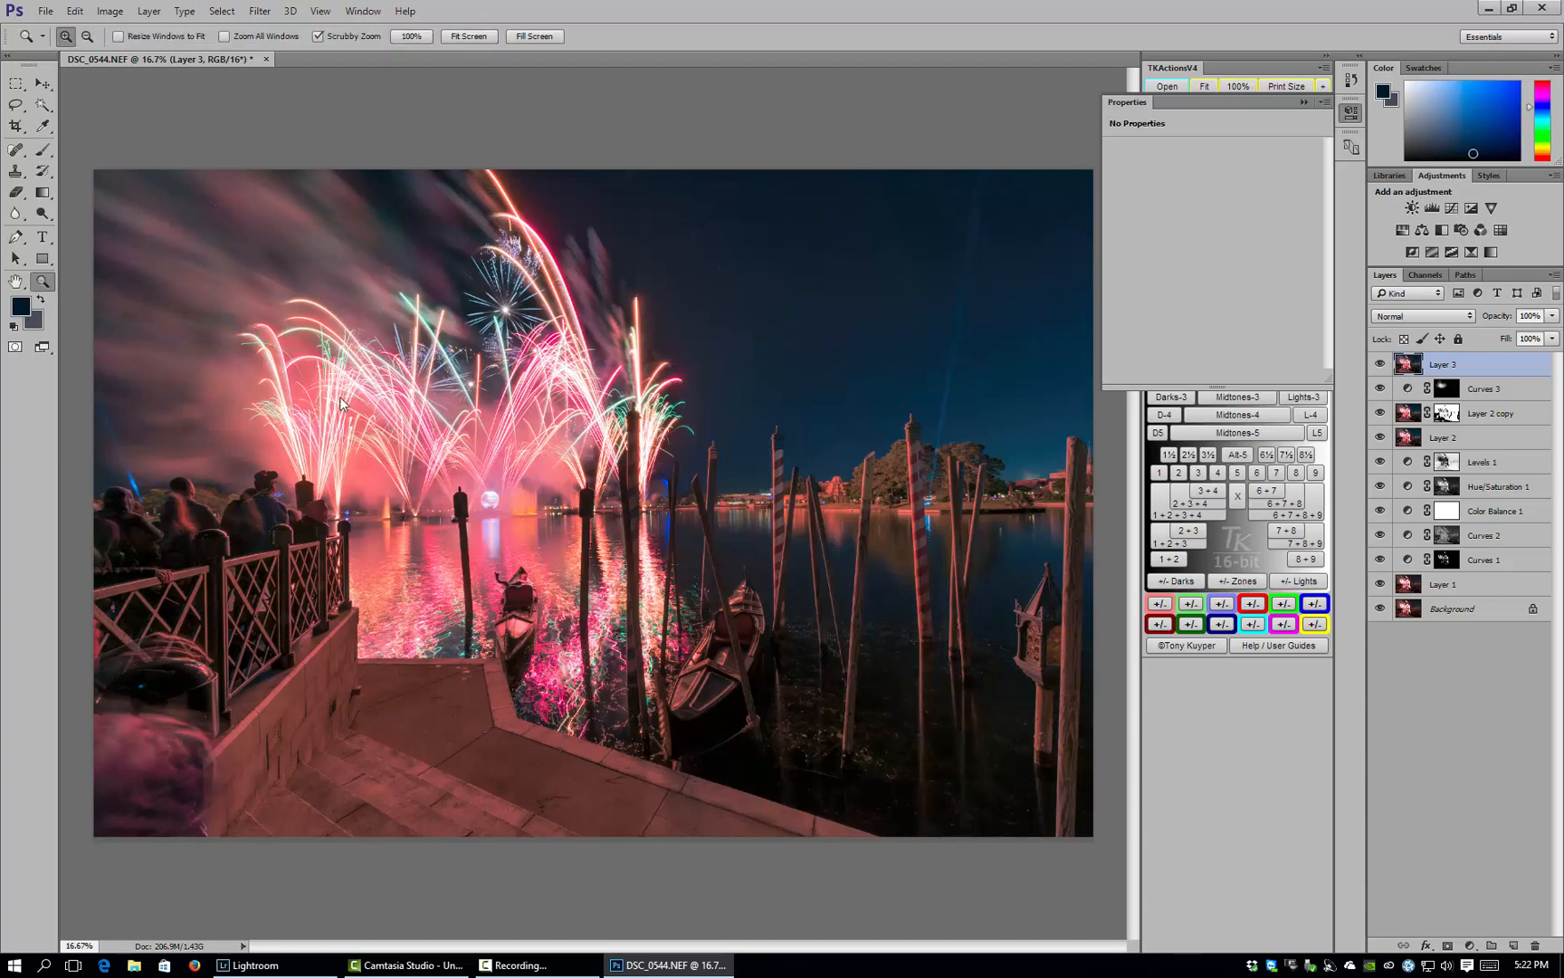
{"action": "left_click", "coordinate": [335, 403]}
{"action": "left_click", "coordinate": [506, 393]}
{"action": "left_click", "coordinate": [520, 391]}
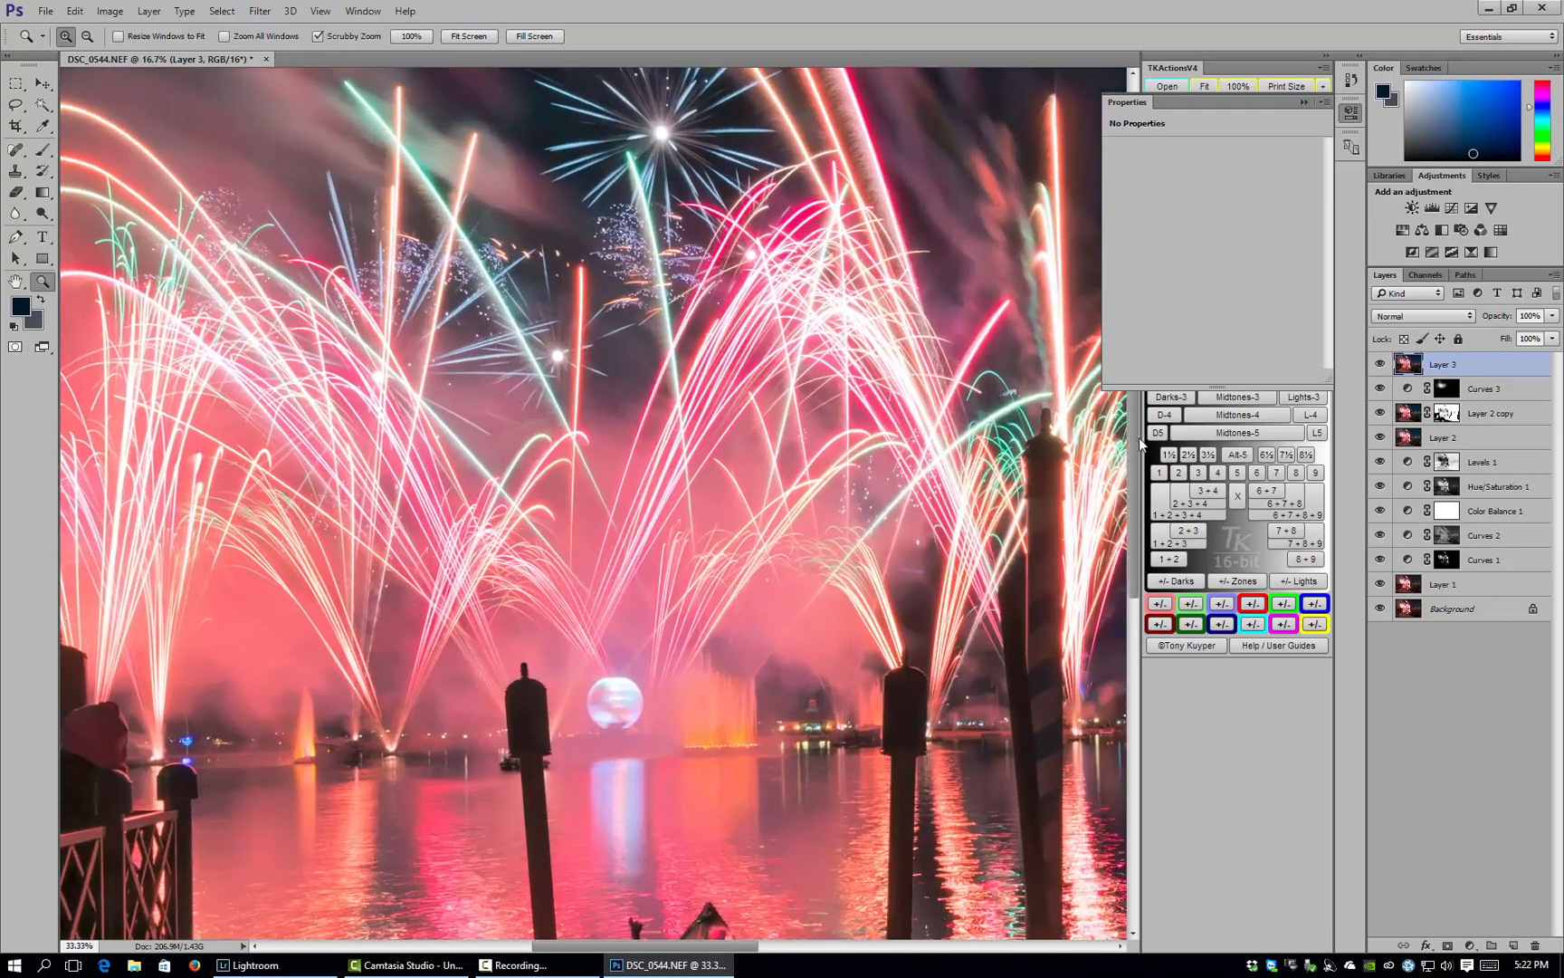
{"action": "left_click", "coordinate": [1379, 364]}
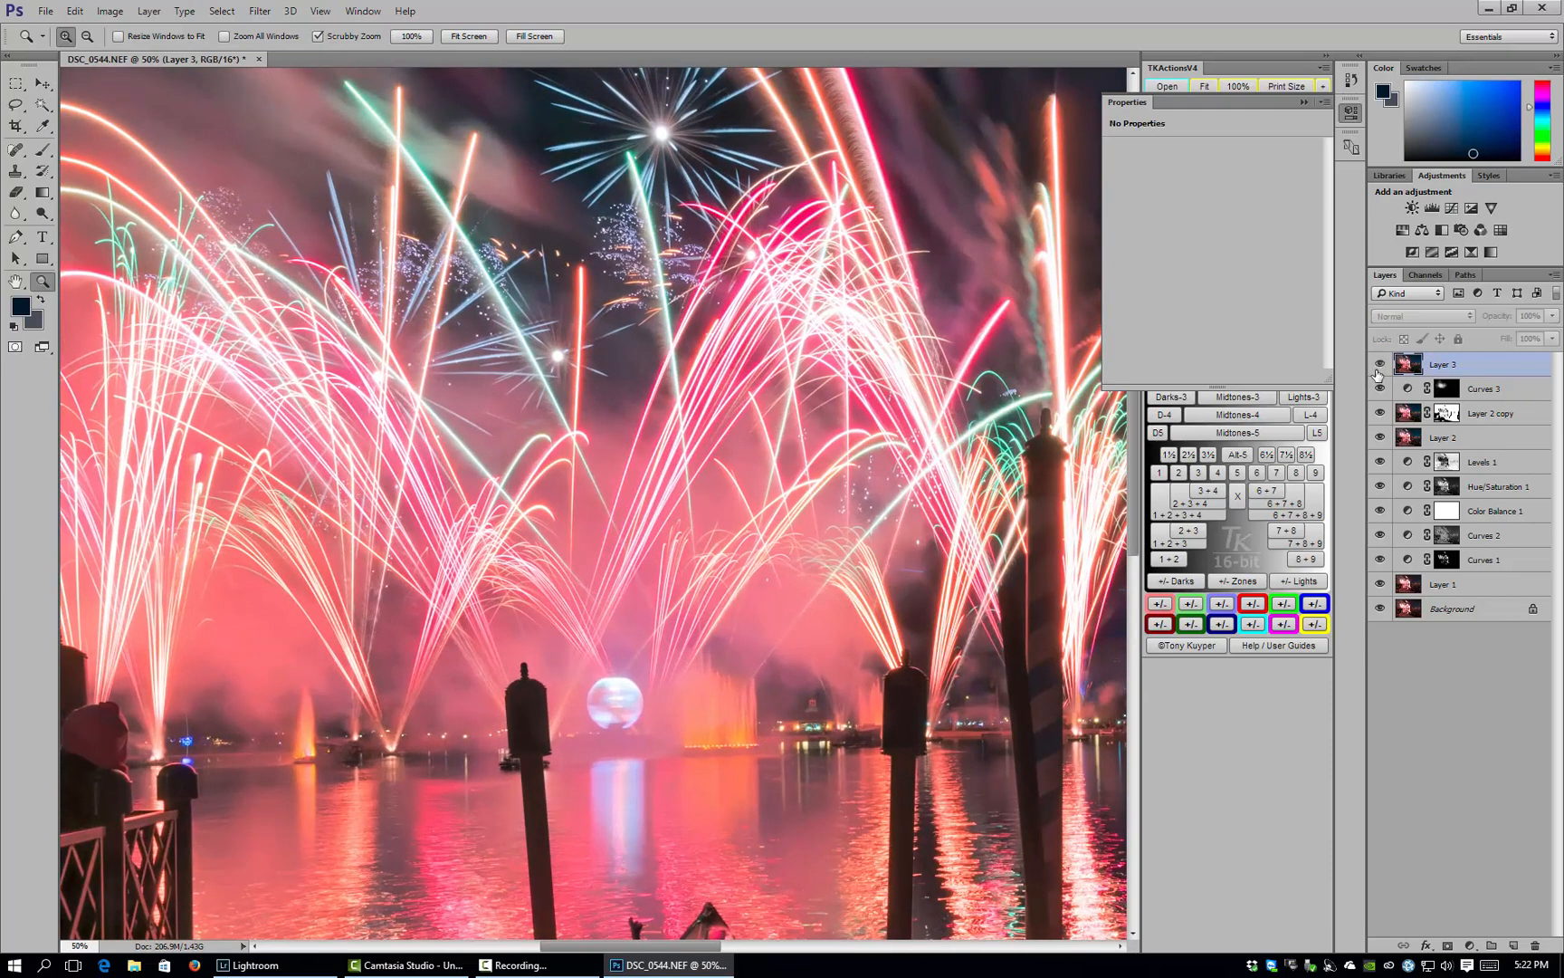
{"action": "left_click", "coordinate": [1379, 364]}
{"action": "left_click", "coordinate": [1379, 366]}
{"action": "scroll", "coordinate": [314, 676], "scroll_direction": "down", "scroll_amount": 10}
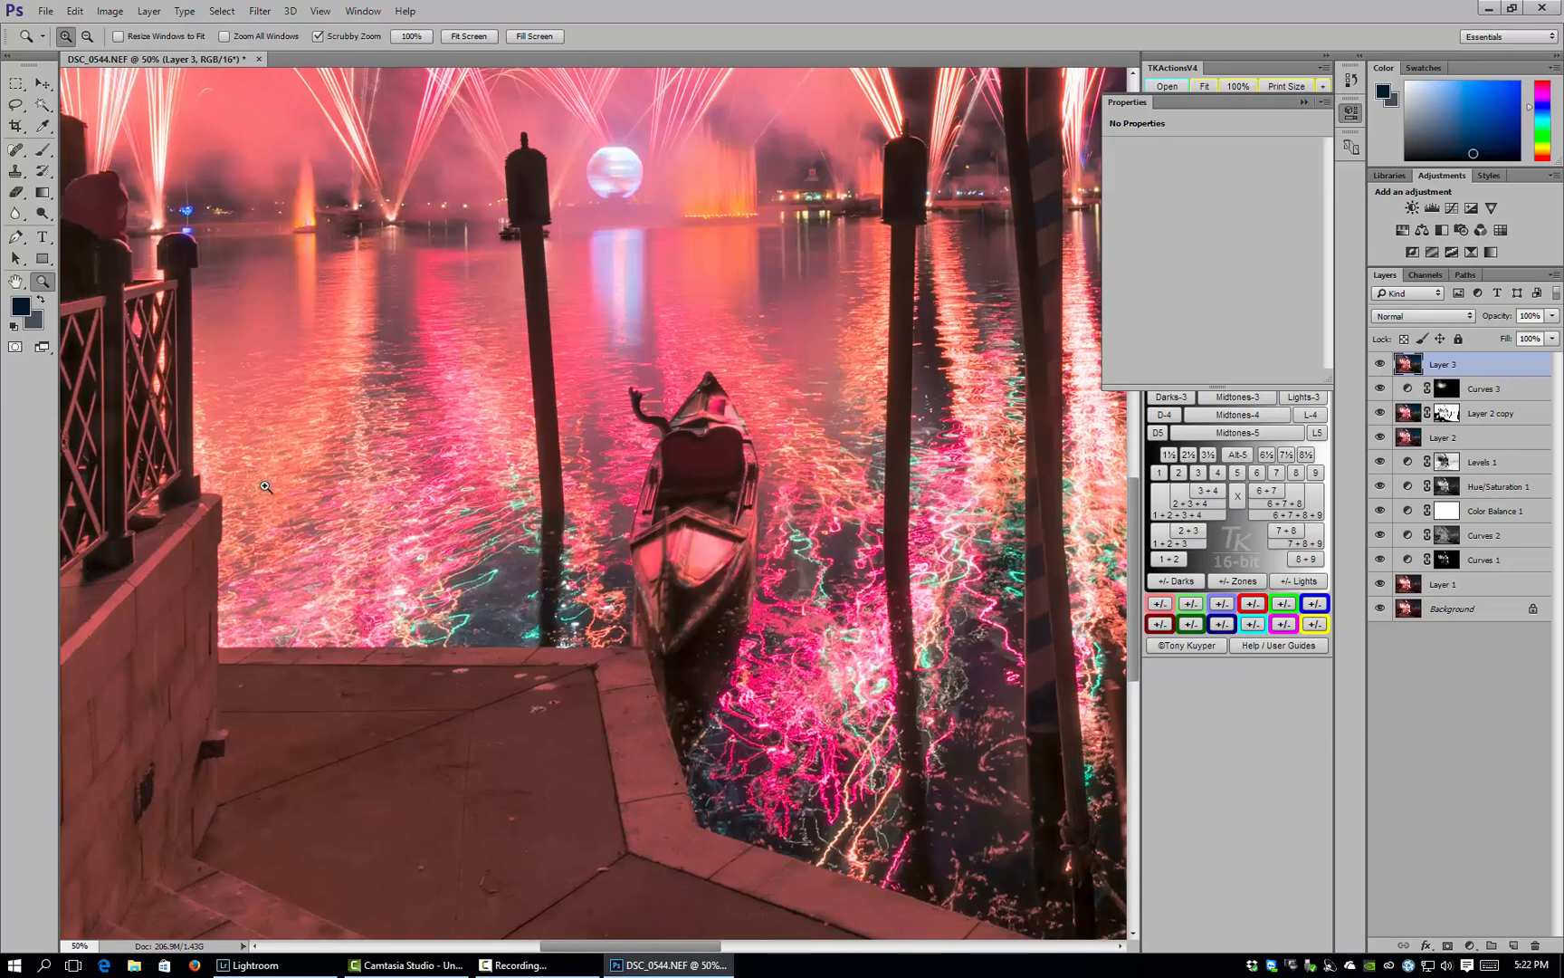
{"action": "left_click", "coordinate": [1379, 365]}
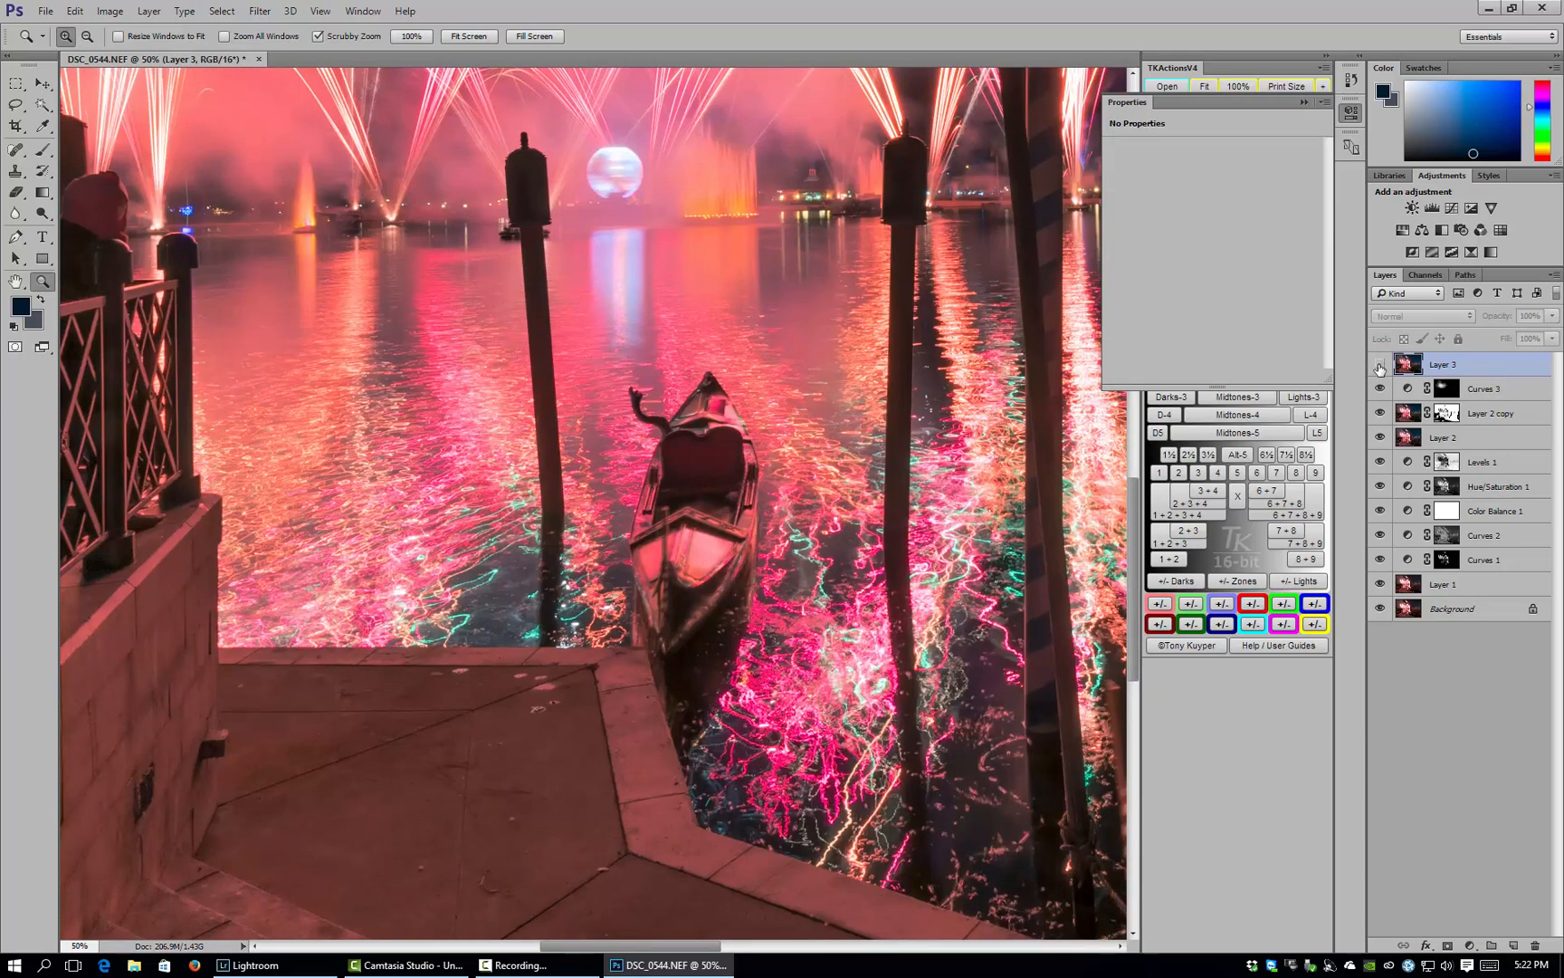
{"action": "left_click", "coordinate": [1378, 366]}
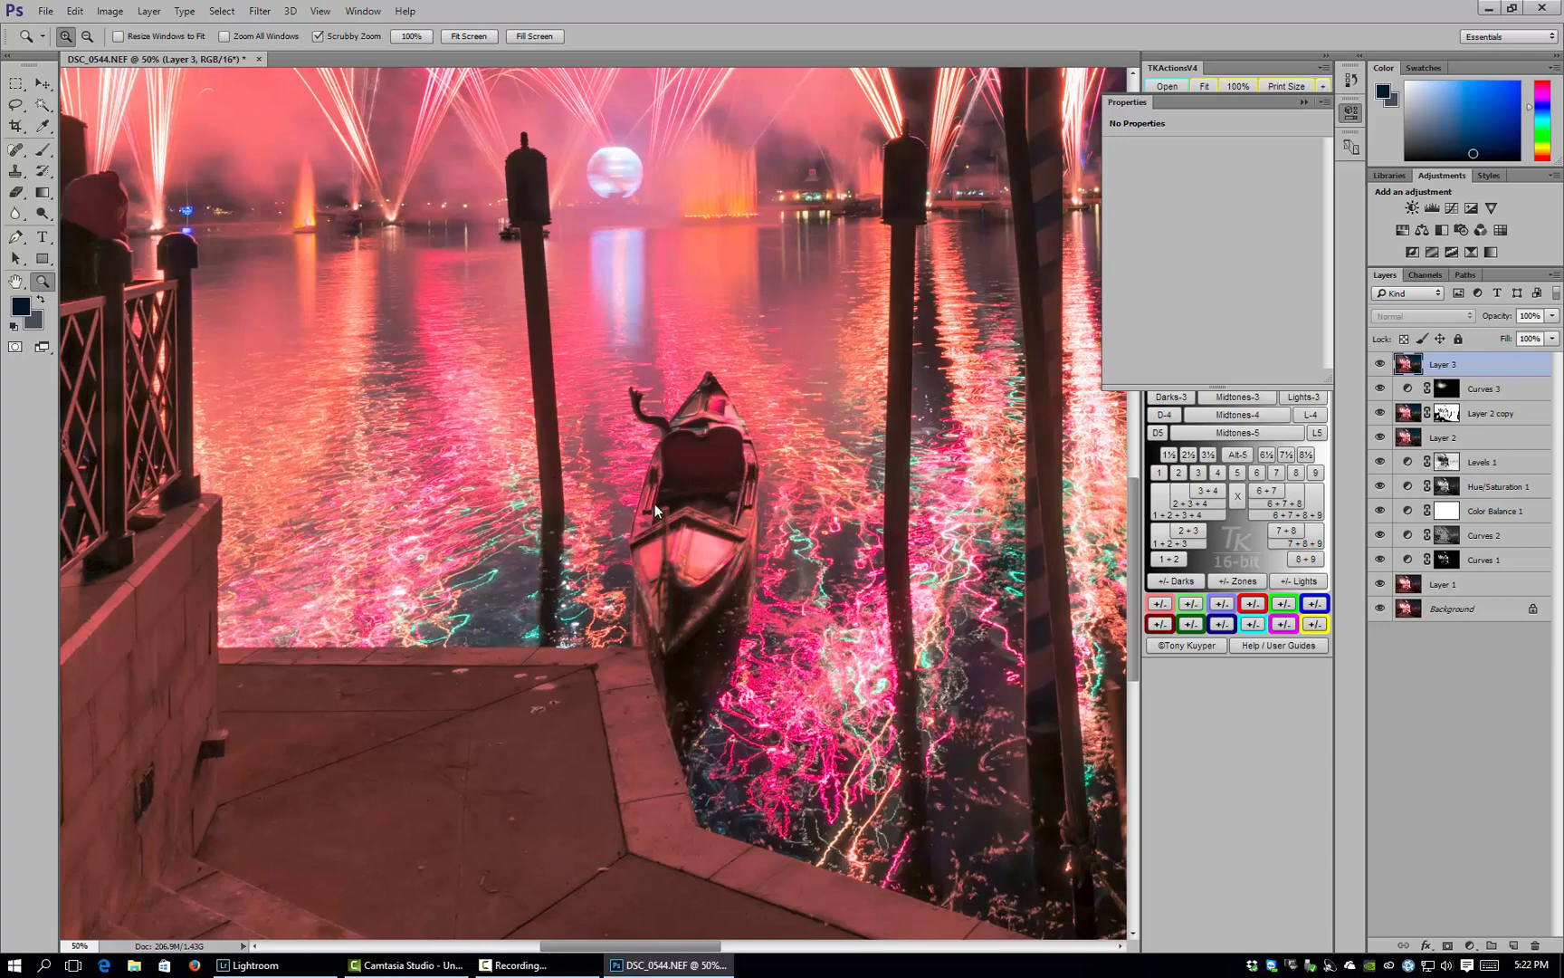
- Review the complete edited photo fitted on screen
{"action": "right_click", "coordinate": [598, 507]}
{"action": "left_click", "coordinate": [652, 521]}
{"action": "right_click", "coordinate": [707, 568]}
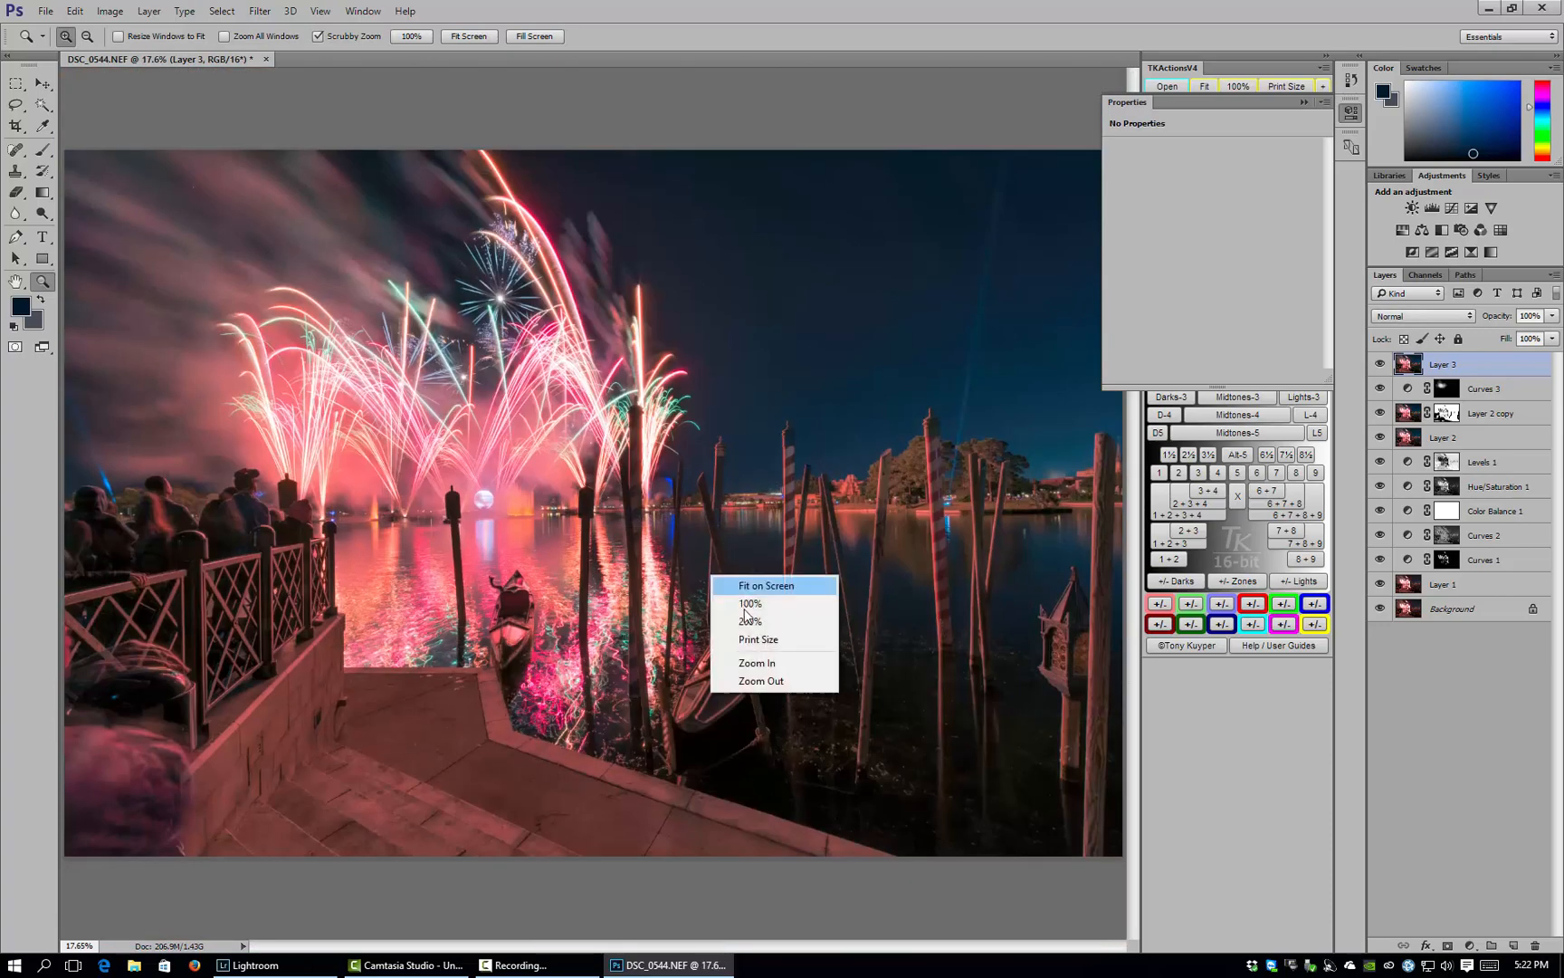
{"action": "left_click", "coordinate": [771, 682]}
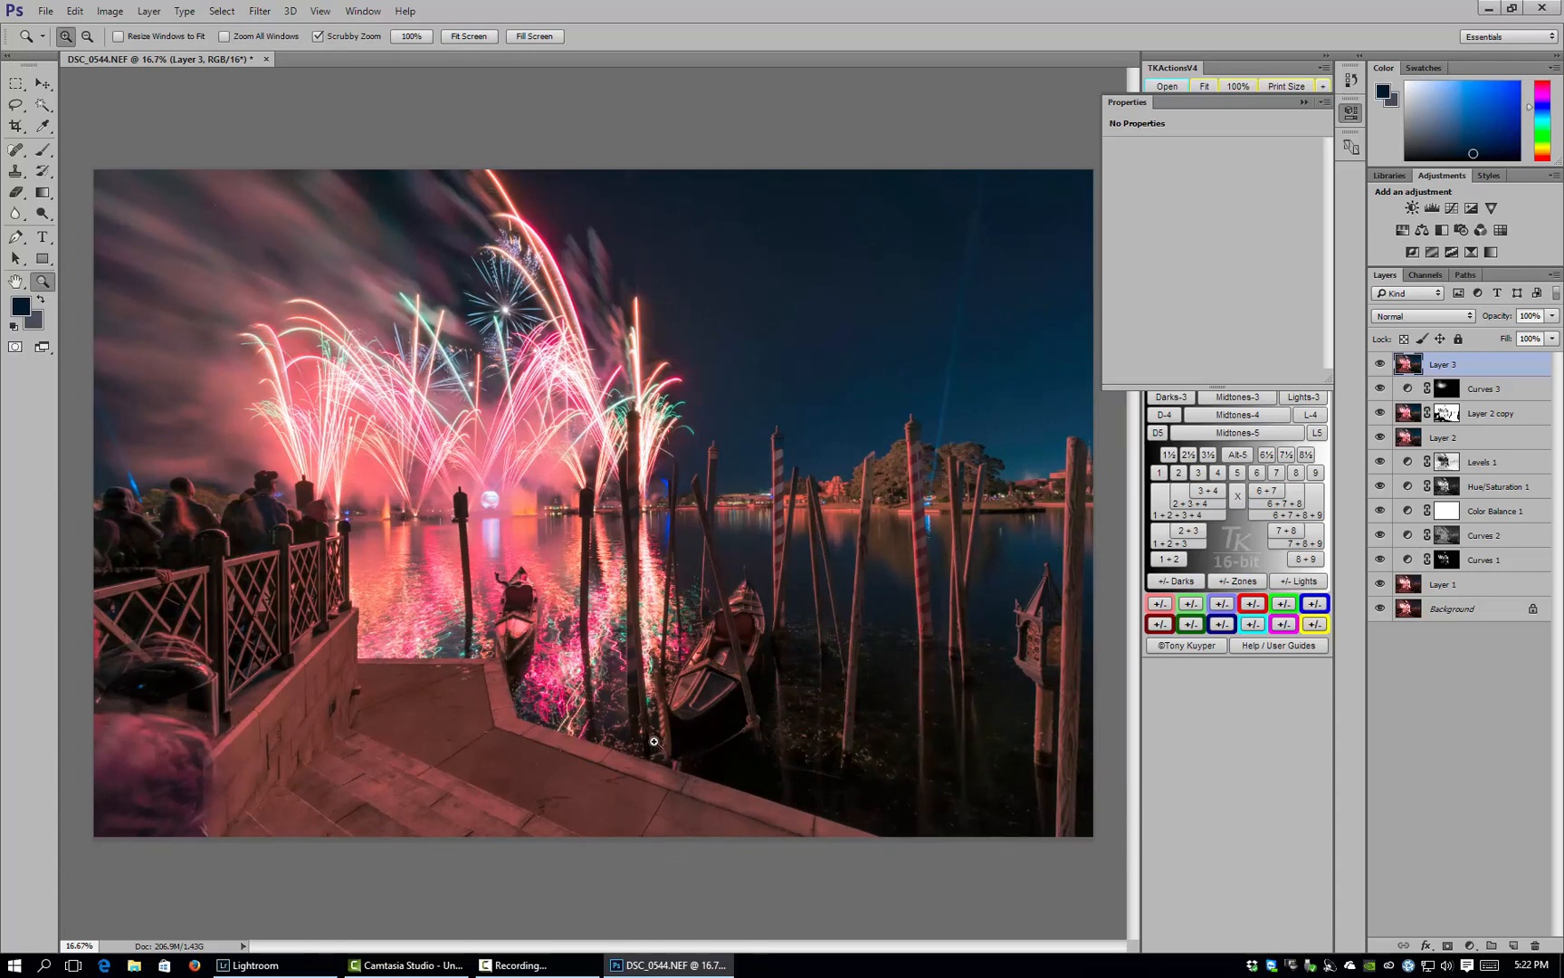
{"action": "right_click", "coordinate": [503, 639]}
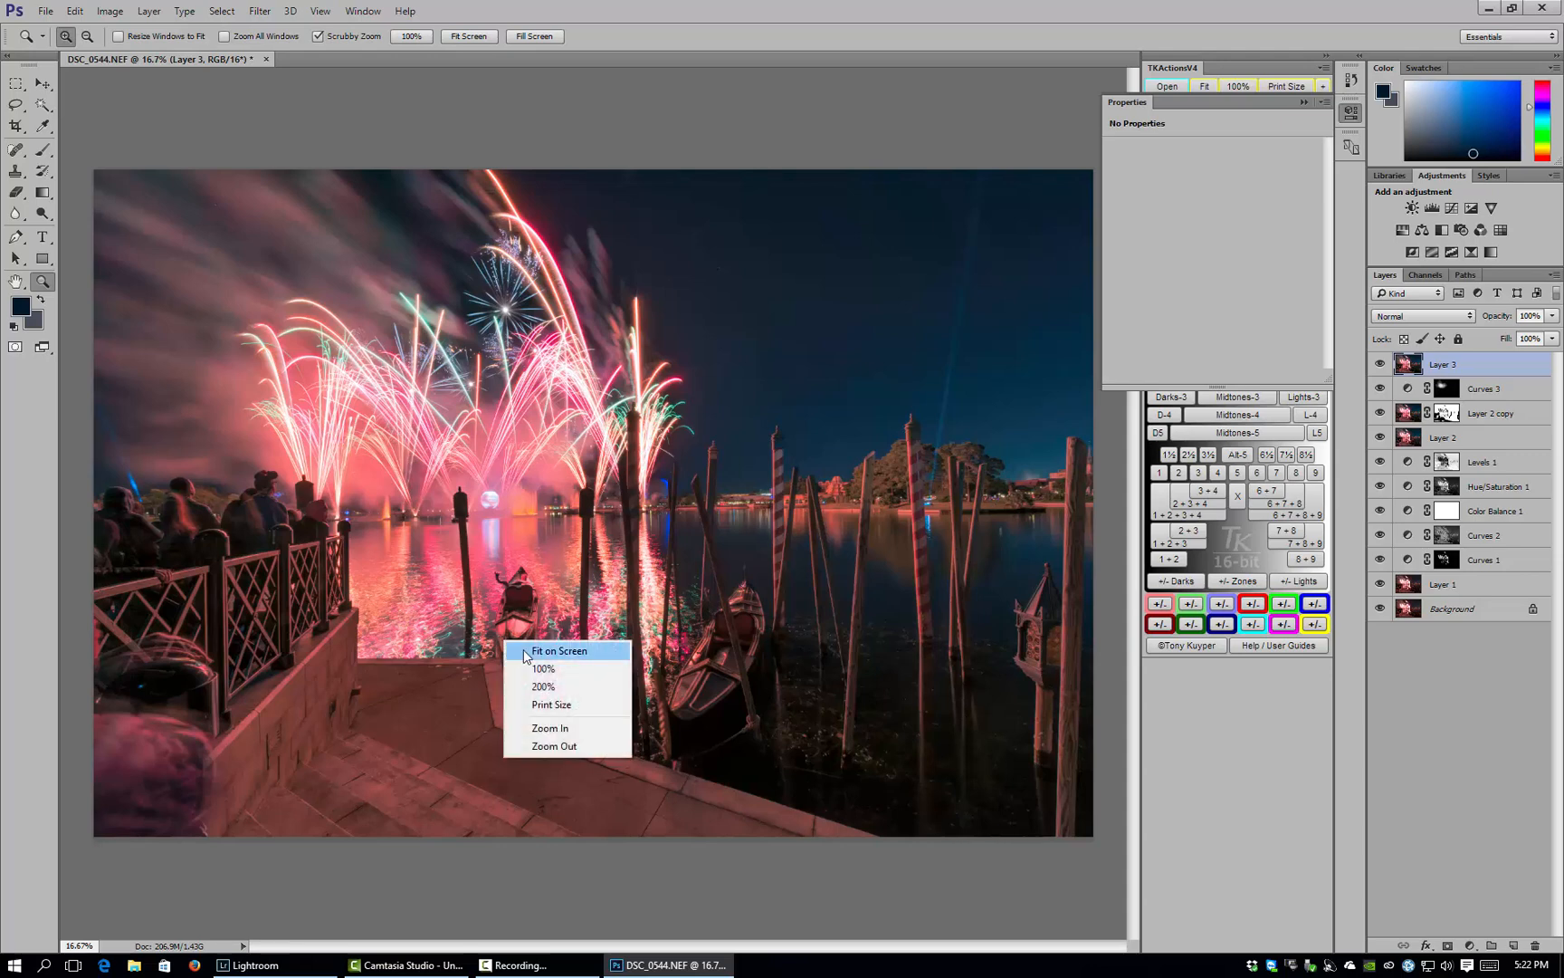
{"action": "left_click", "coordinate": [530, 648]}
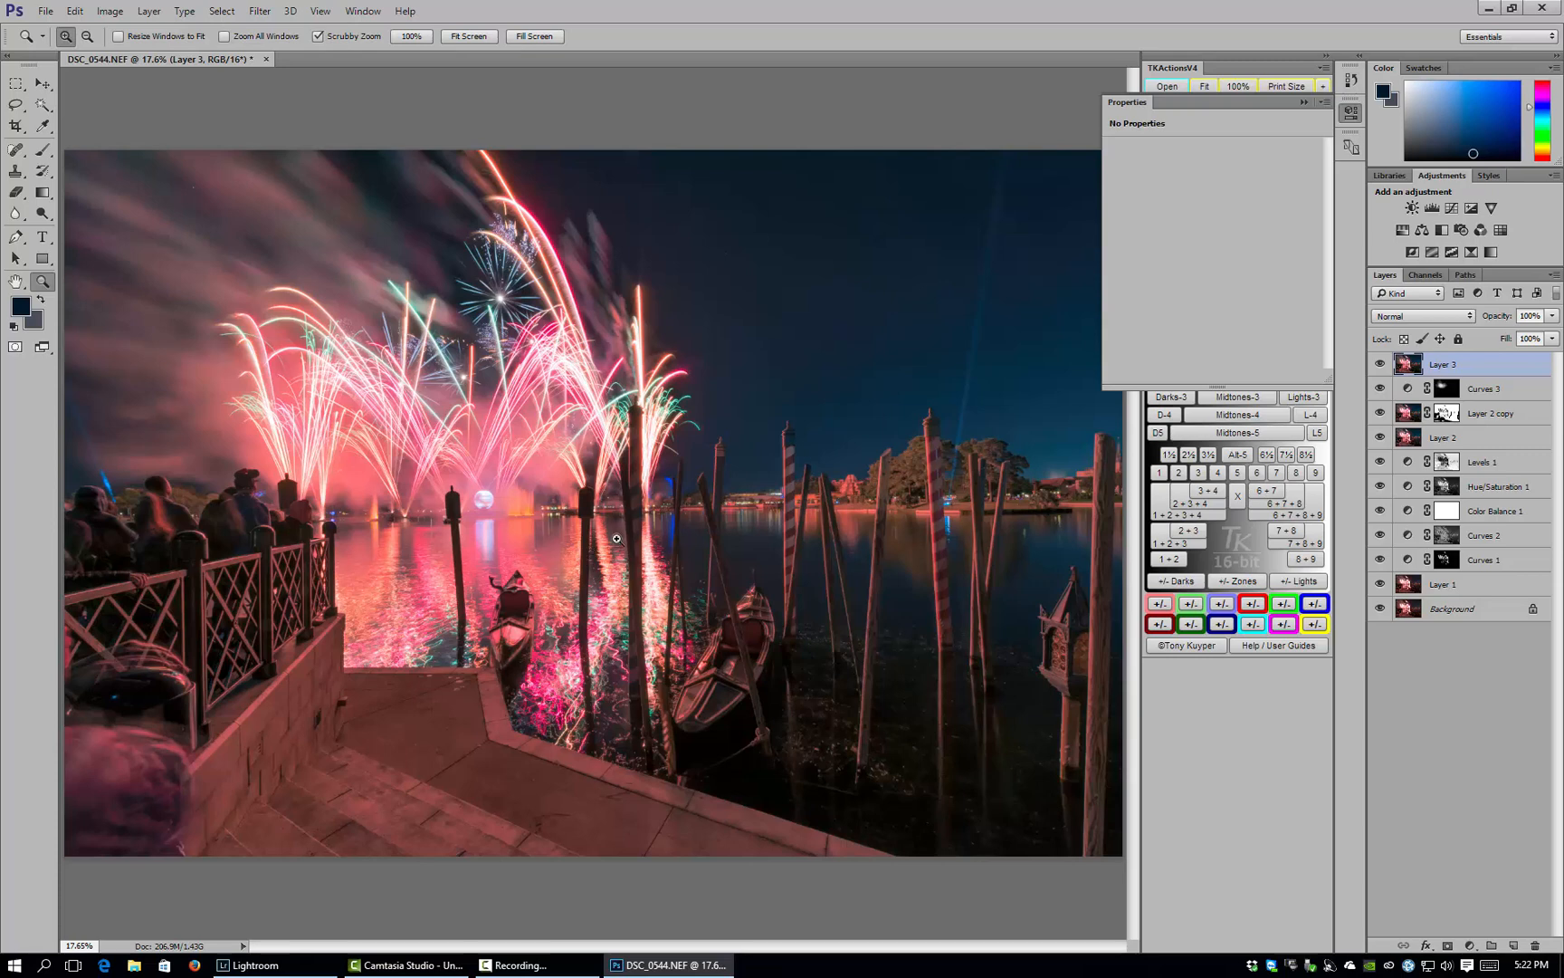
{"action": "left_click", "coordinate": [552, 966]}
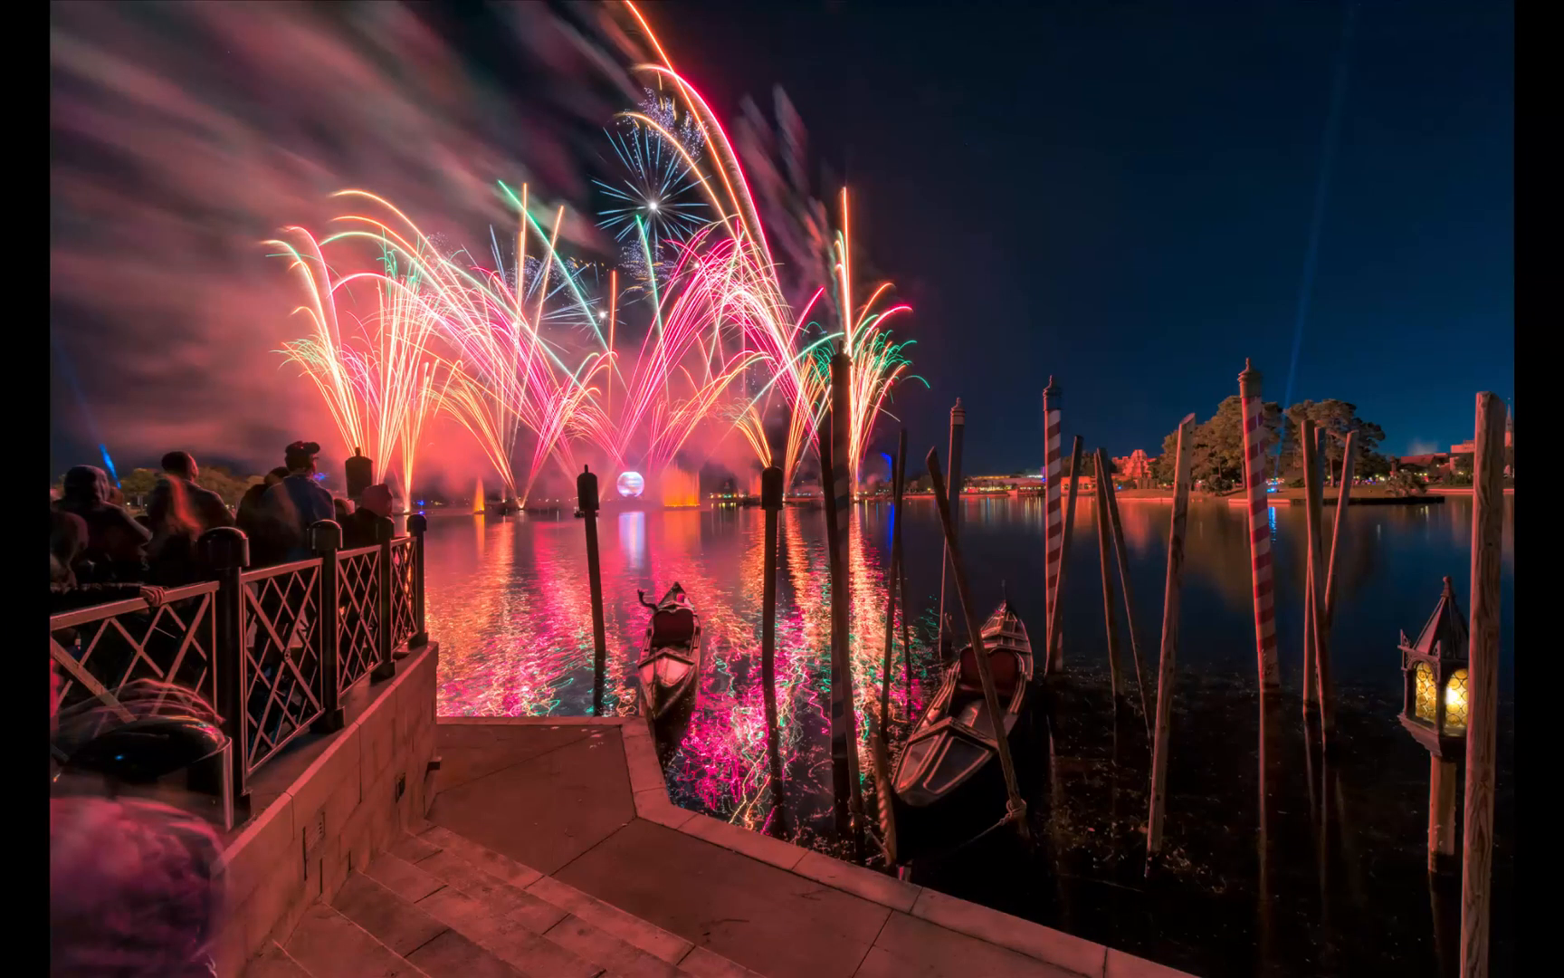